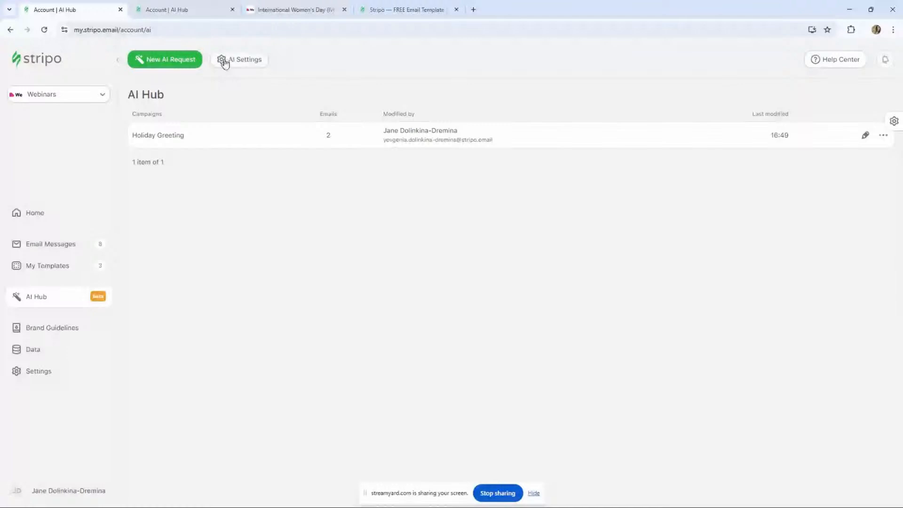
click(225, 63)
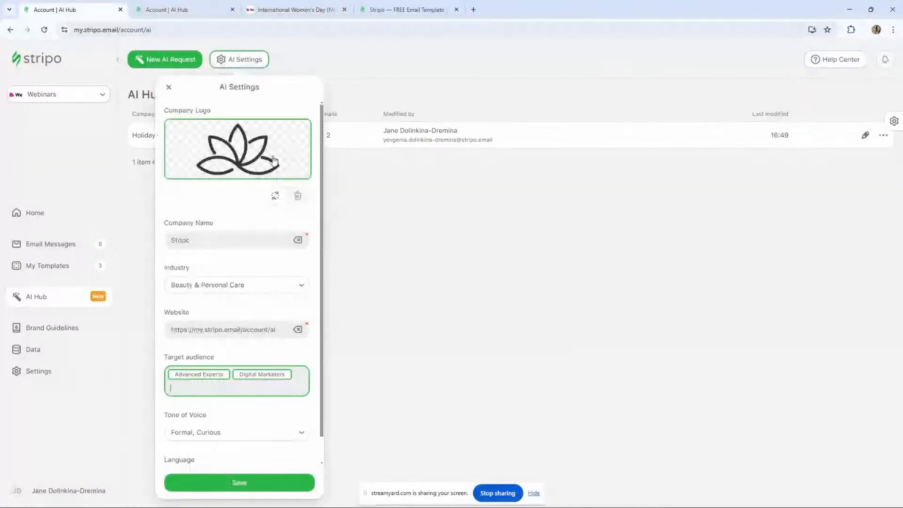
scroll(244, 236, down, 1)
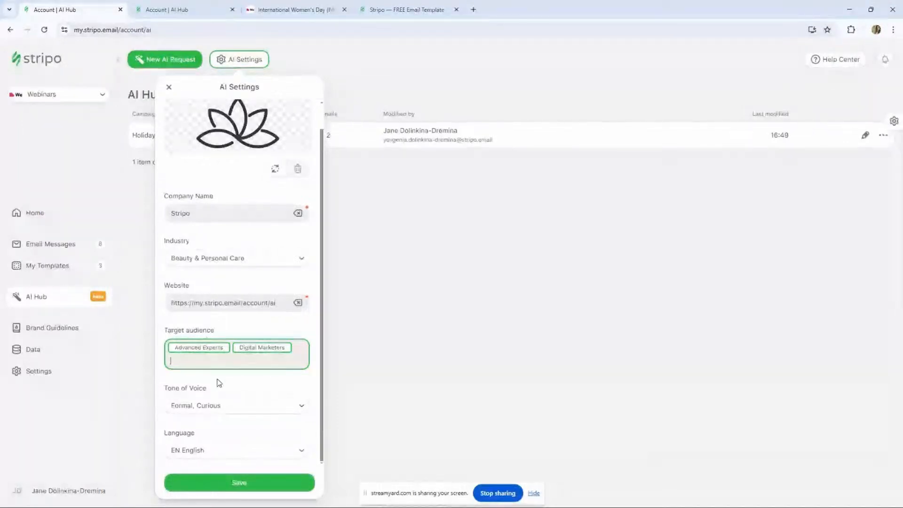
click(205, 407)
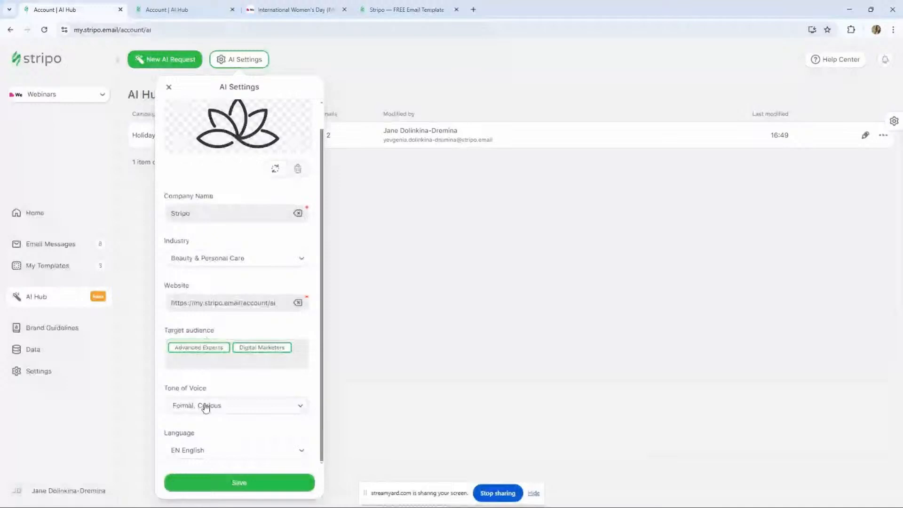
click(206, 407)
click(248, 231)
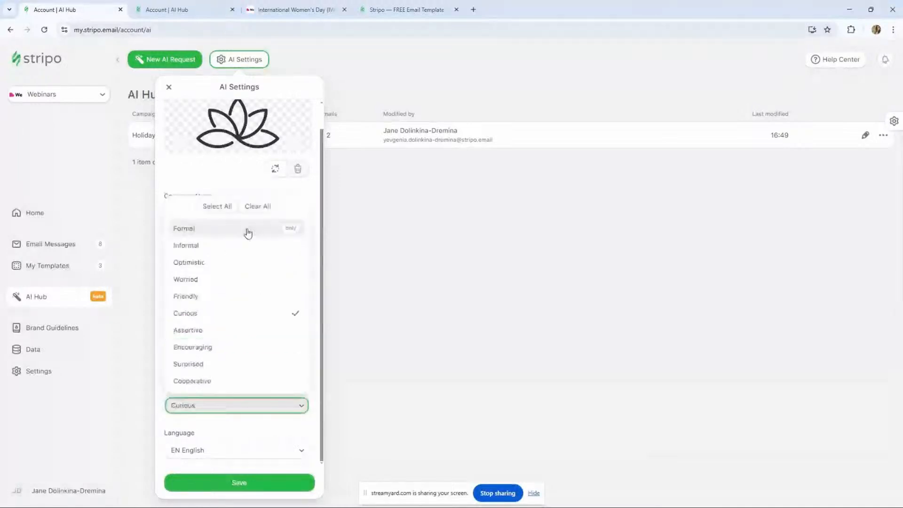
click(217, 296)
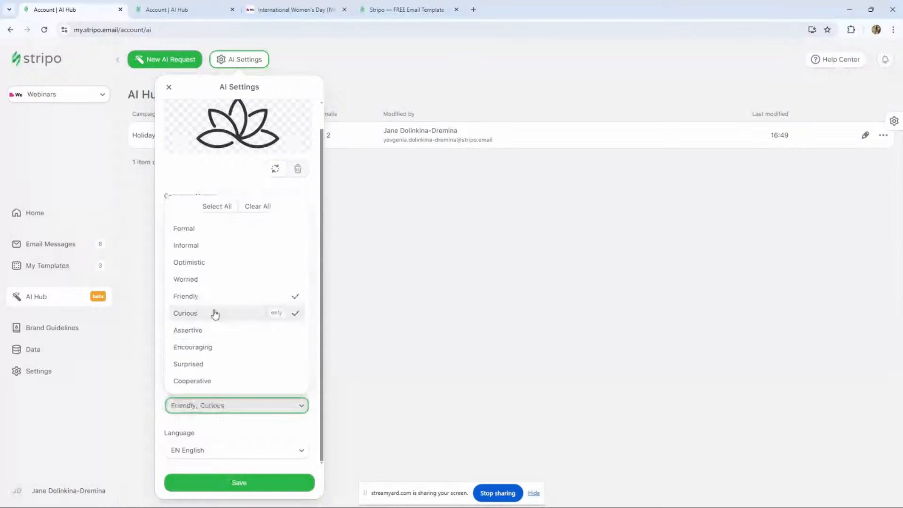
click(216, 347)
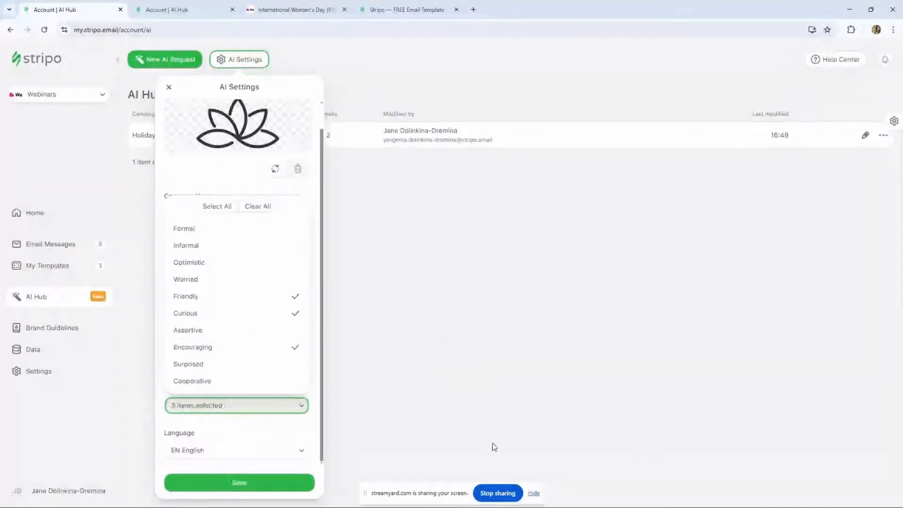
click(494, 447)
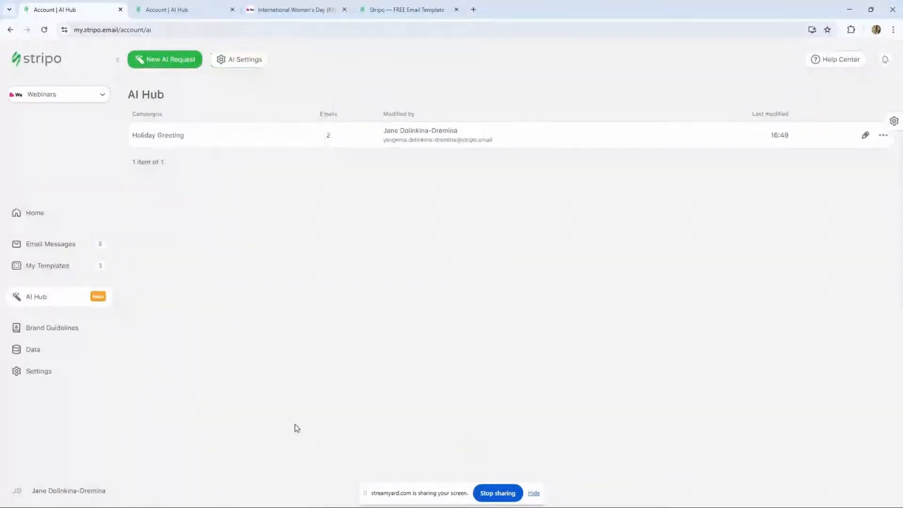
- Set the AI settings' tone of voice to Friendly, Curious and Encouraging
click(240, 60)
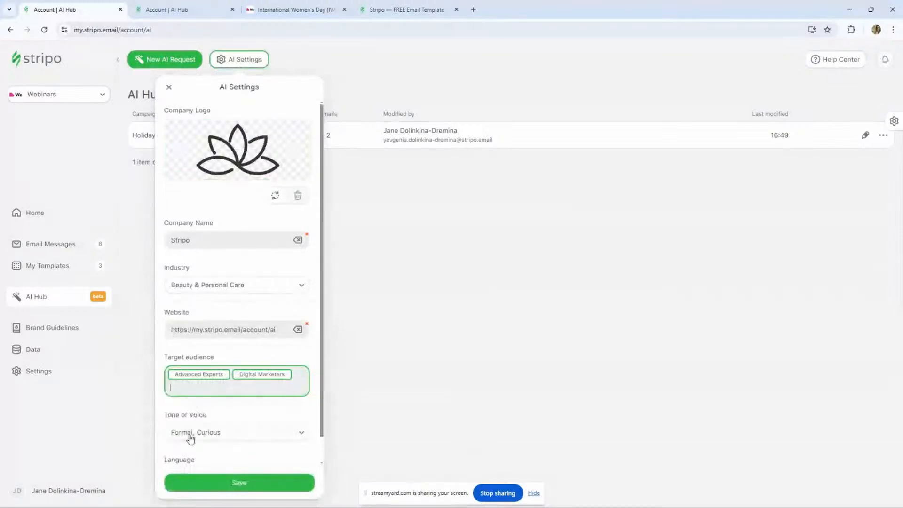
scroll(201, 423, down, 1)
click(207, 408)
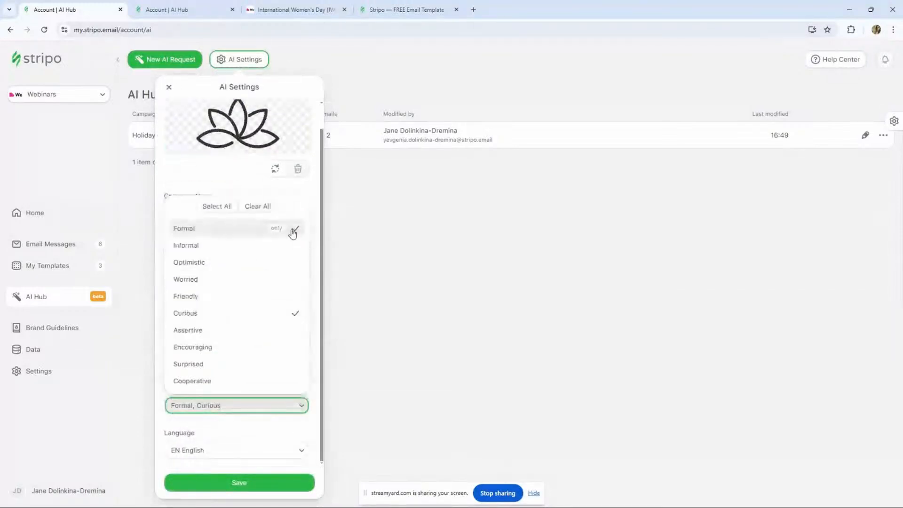
click(277, 230)
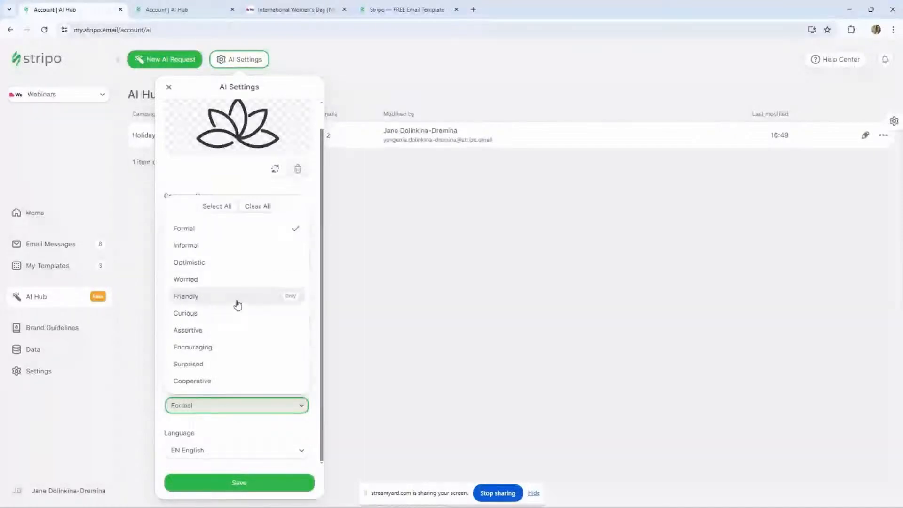
click(234, 314)
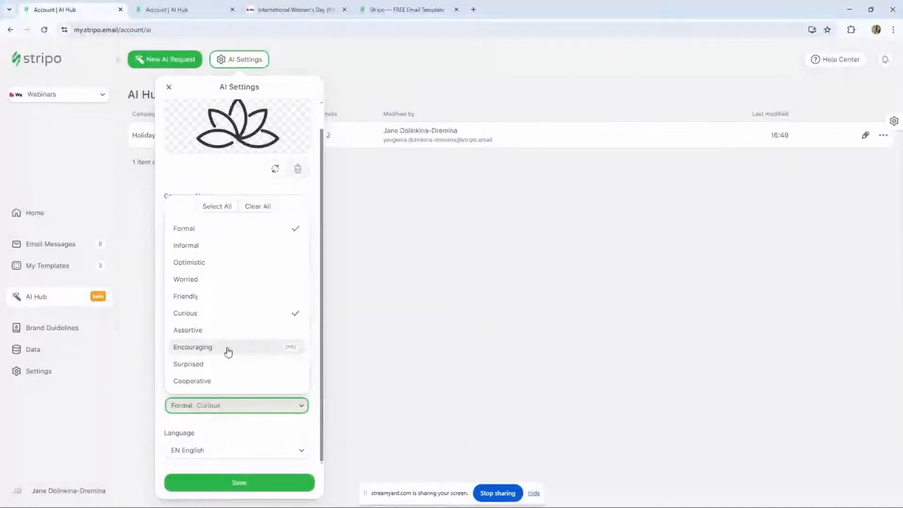
click(229, 350)
click(247, 297)
click(296, 230)
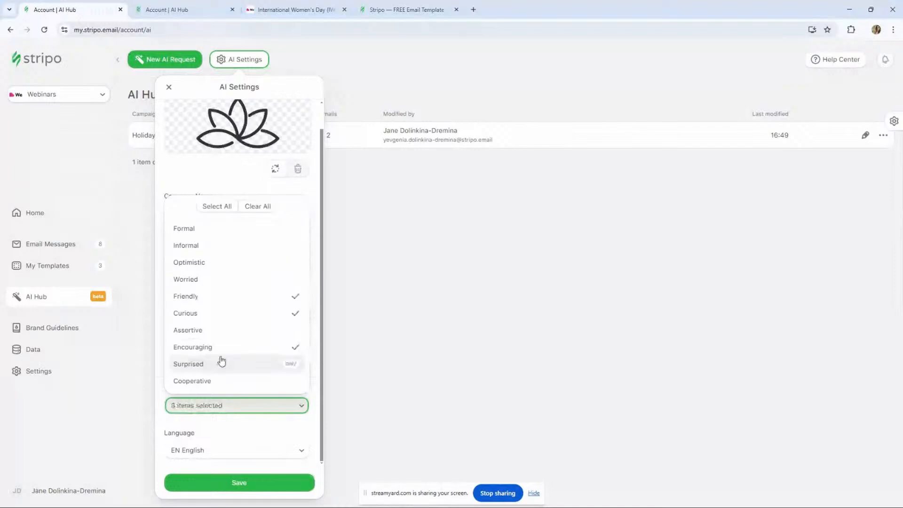
click(222, 430)
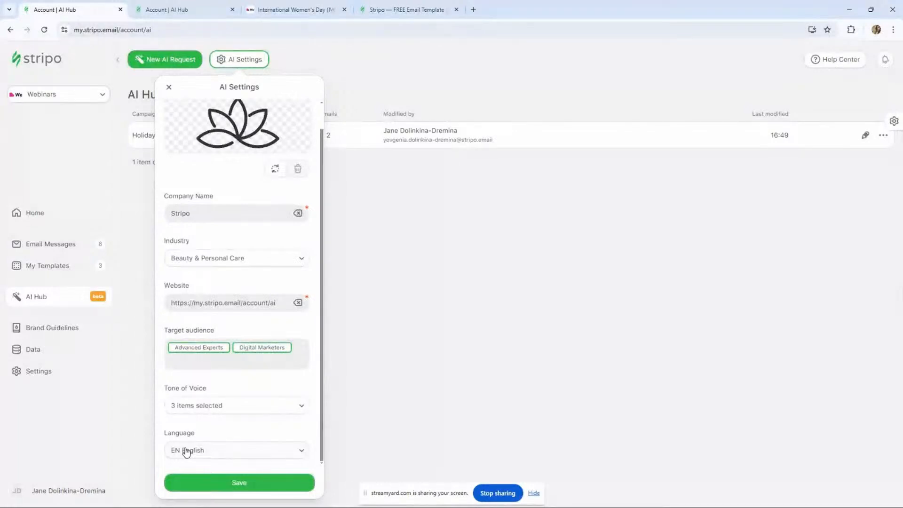
- Keep English as the language and save the AI settings
click(204, 484)
click(194, 452)
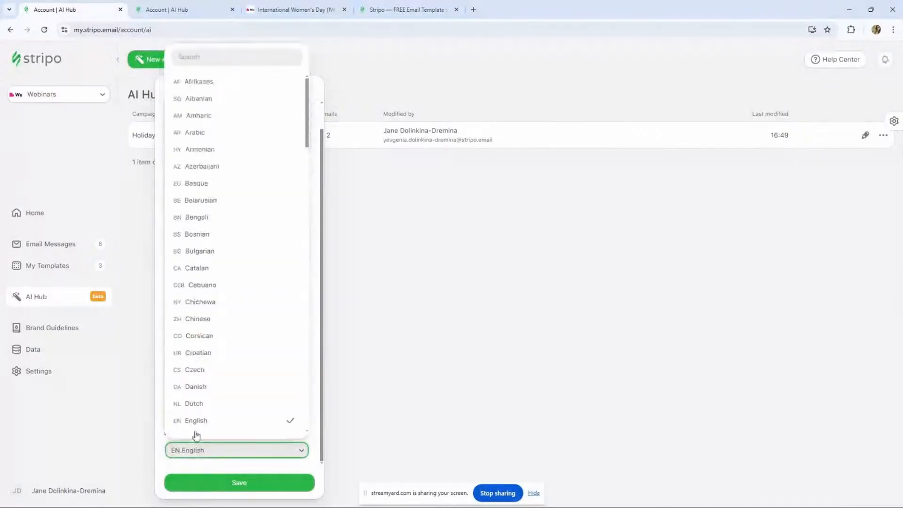
click(191, 450)
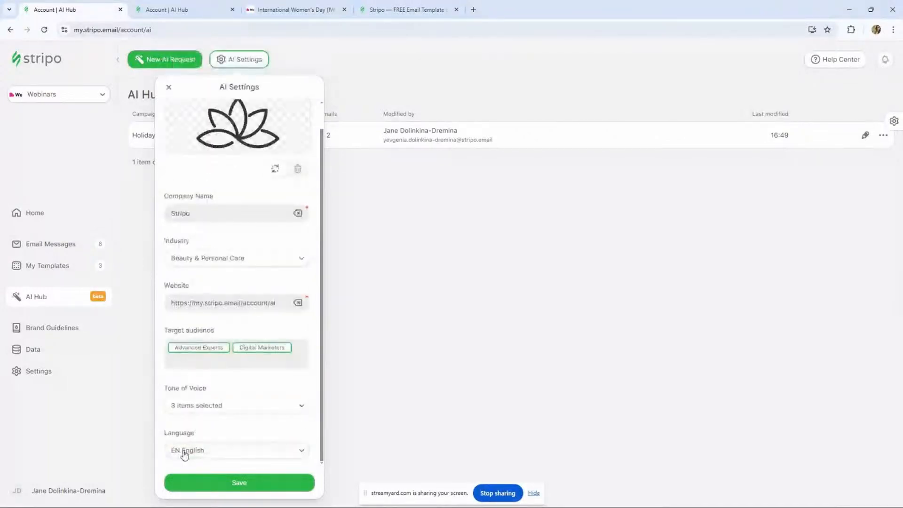
click(185, 453)
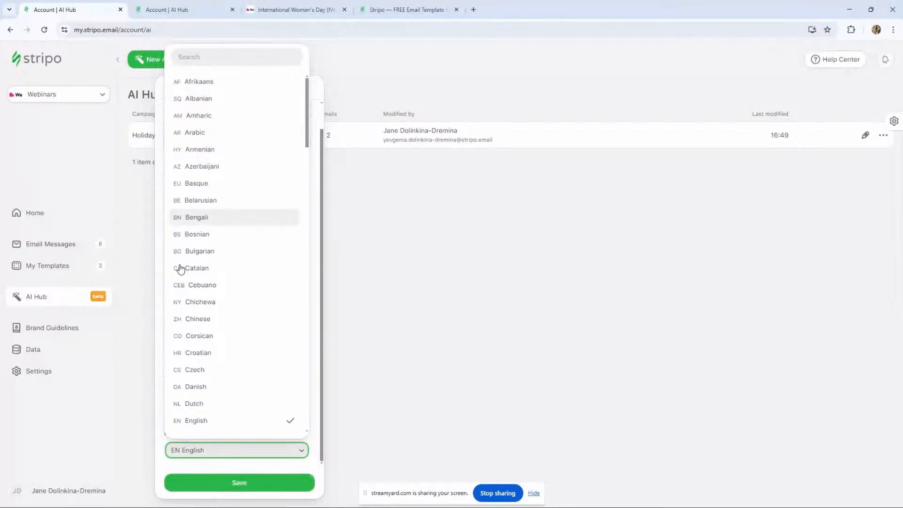
click(192, 421)
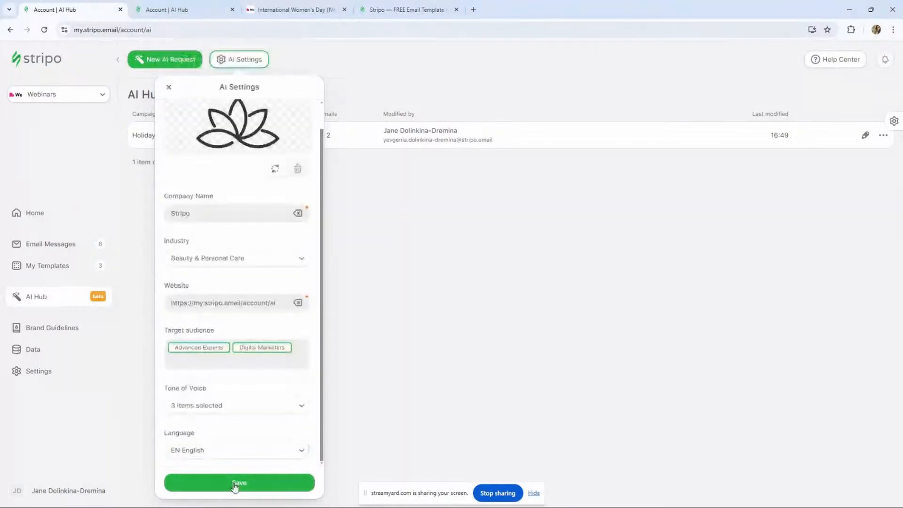
click(238, 483)
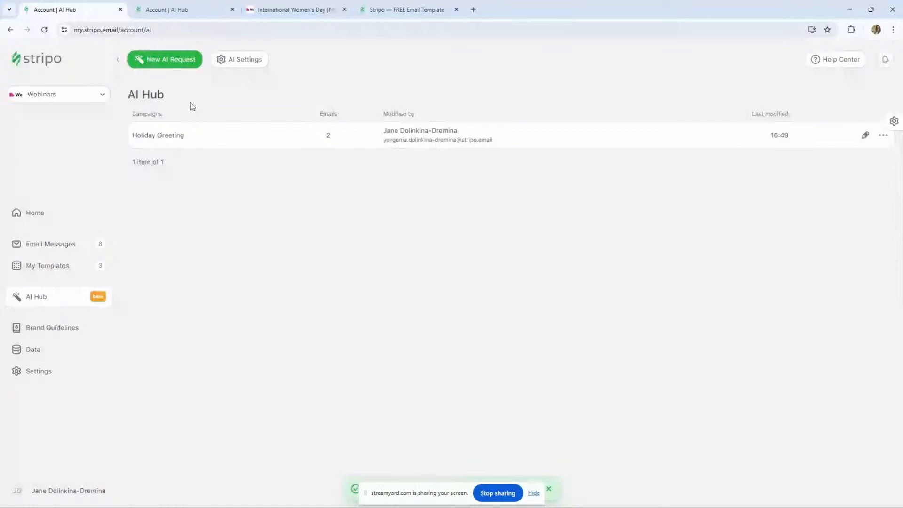
- Start a new AI request and paste in the International Women's Day prompt copied from the template preview
click(153, 62)
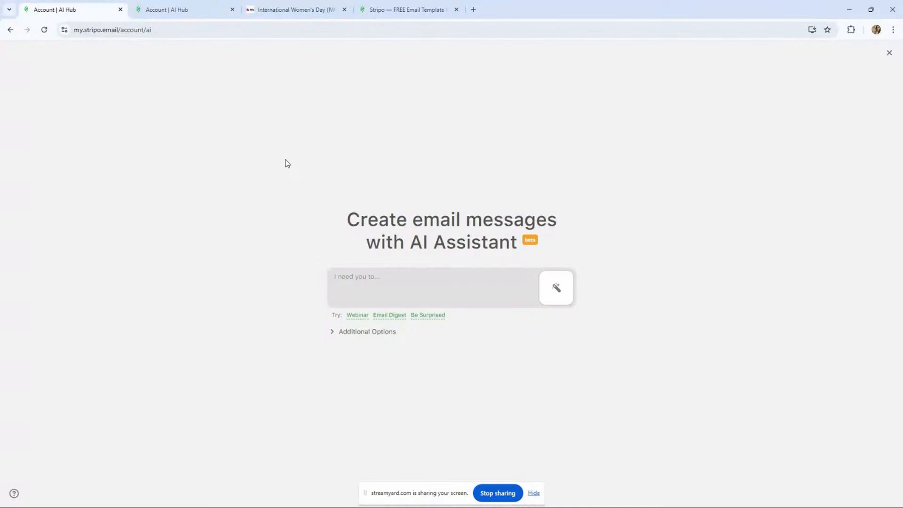
click(323, 11)
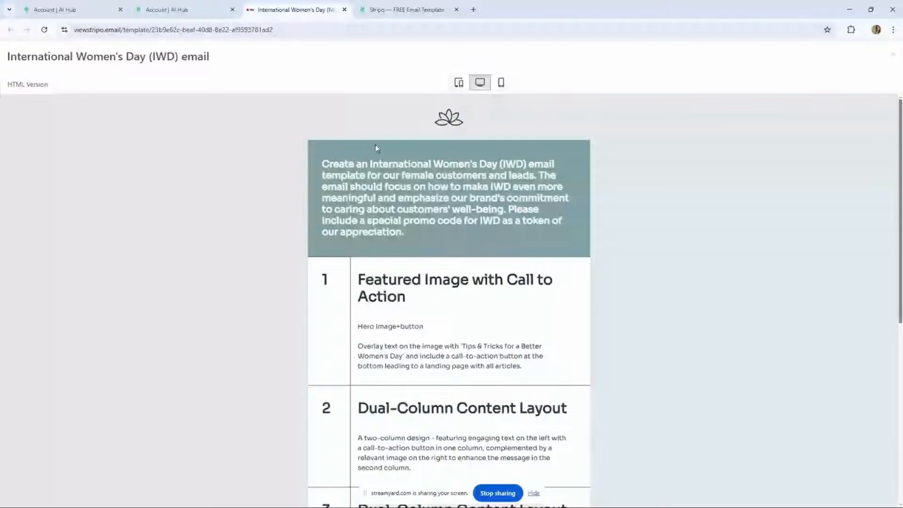
triple_click(320, 160)
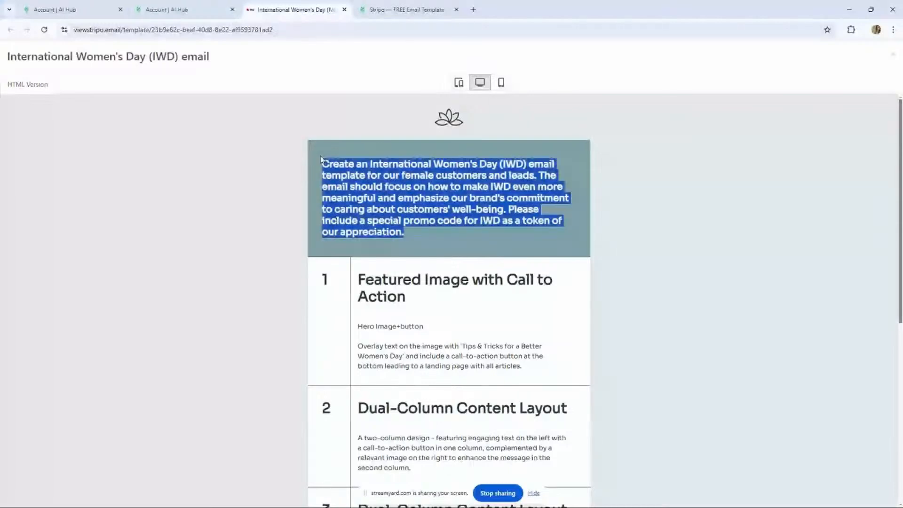
click(185, 8)
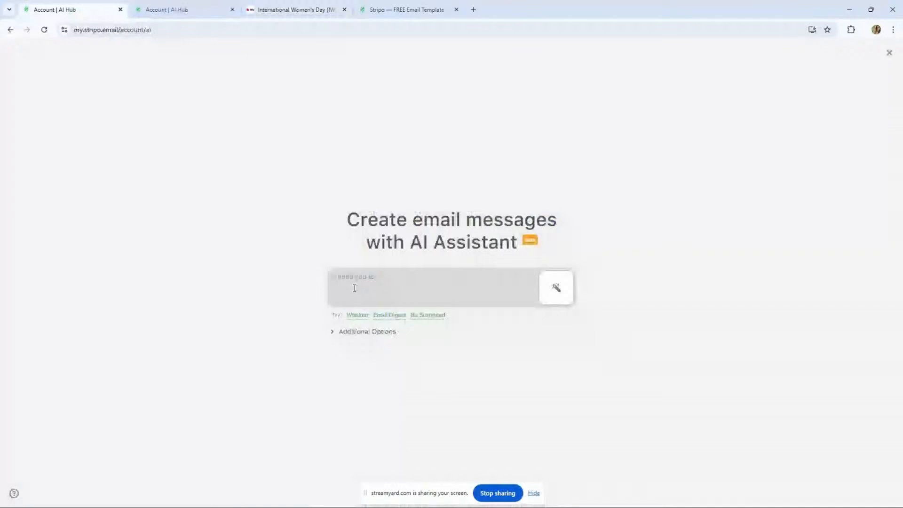
click(355, 288)
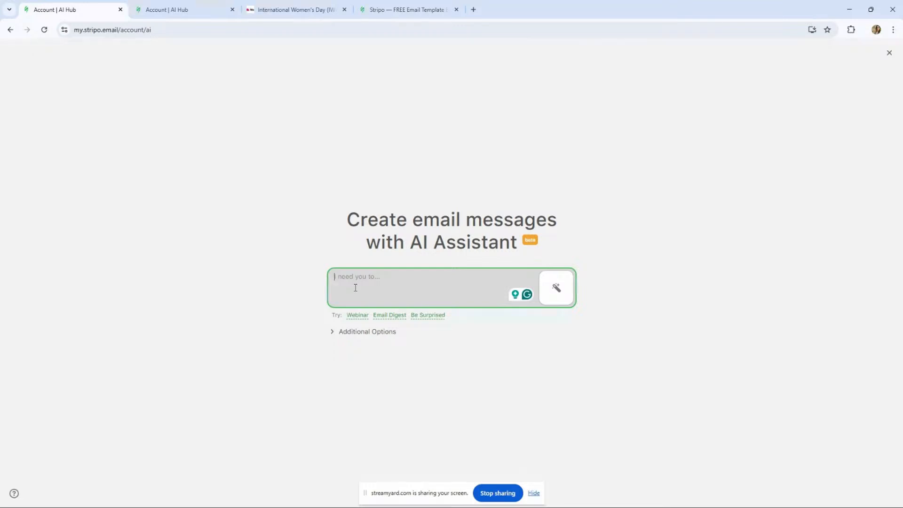
key(ctrl+v)
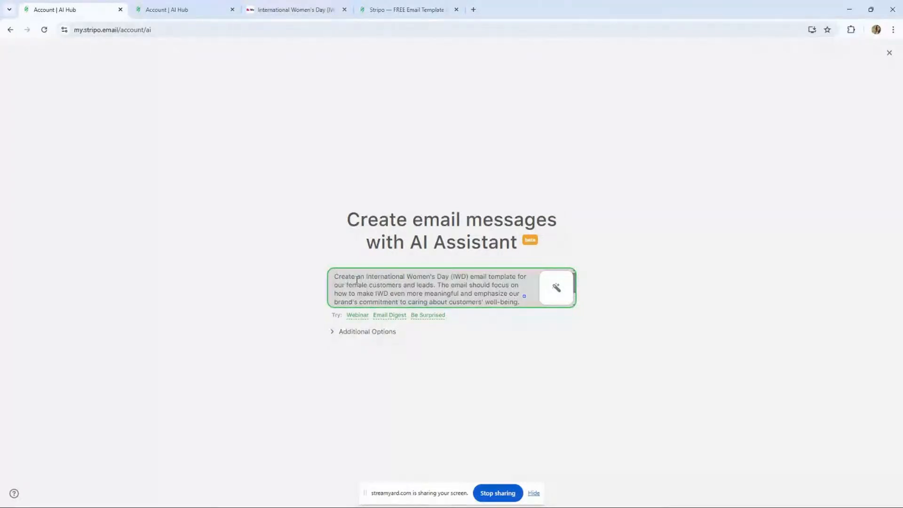
- Trim the prompt so it ends with "Please include a special promo code for IWD"
scroll(357, 281, down, 2)
scroll(364, 282, up, 2)
scroll(379, 288, down, 2)
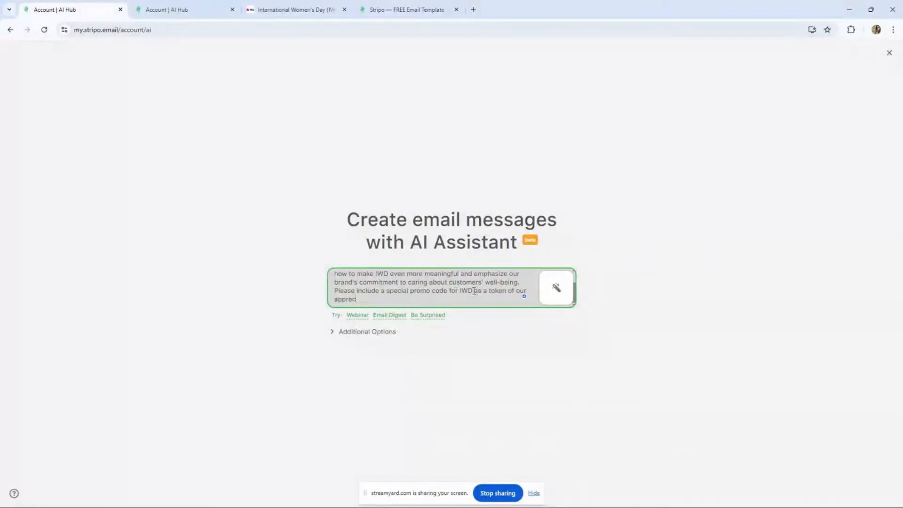
drag(474, 292, 480, 300)
key(BackSpace)
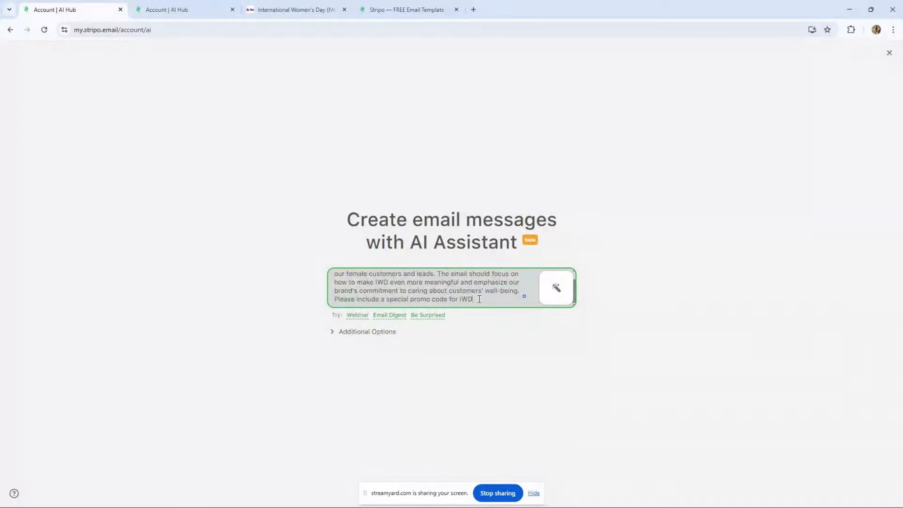
text(.)
key(BackSpace)
- Expand the additional options and switch the email count from Auto to a fixed 2 emails
click(362, 334)
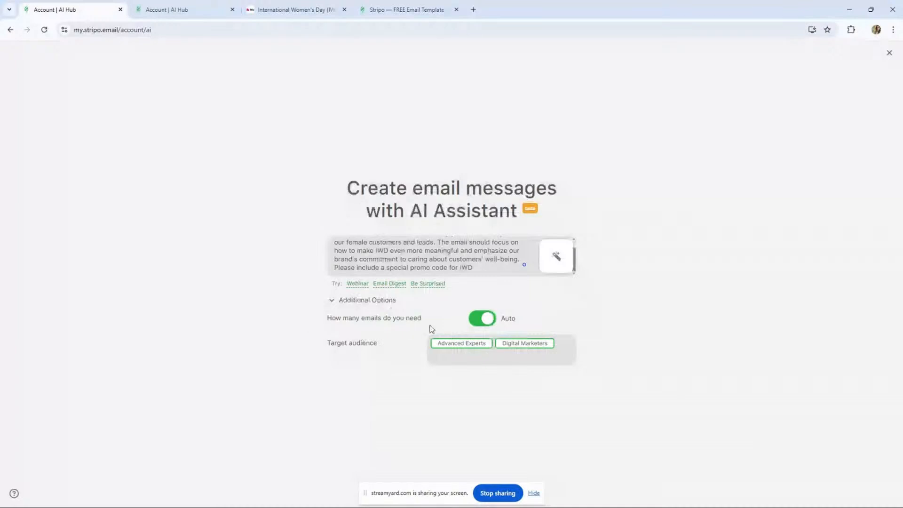
click(482, 317)
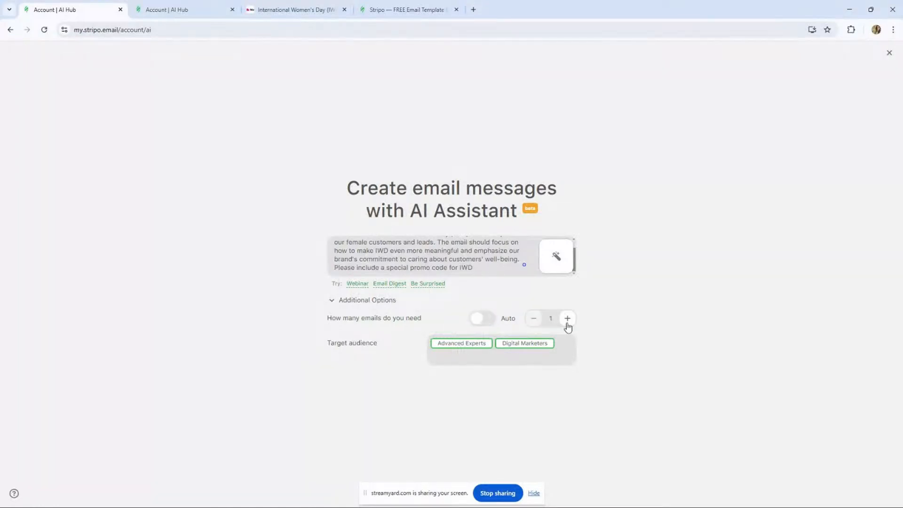
- Replace the target audiences with Beginners, Content Creators, Freelancers and Tech Enthusiasts
click(501, 346)
click(434, 351)
click(466, 350)
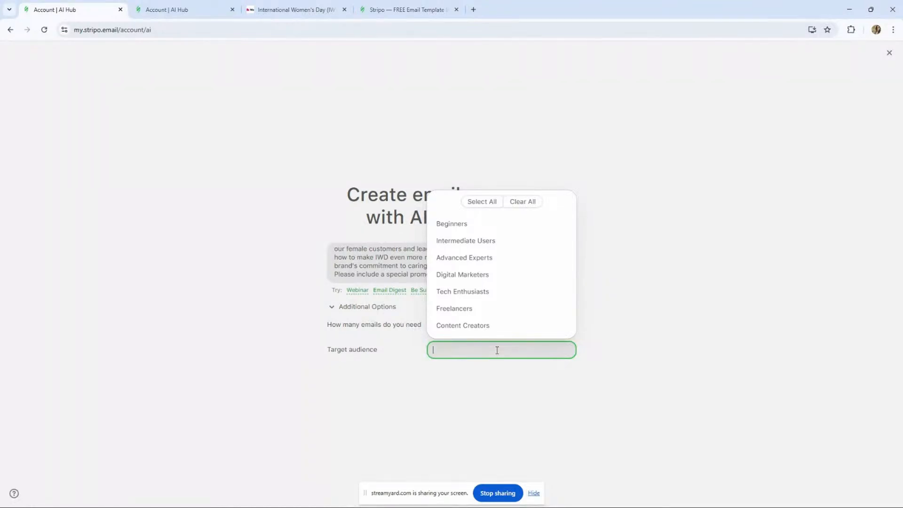
click(481, 228)
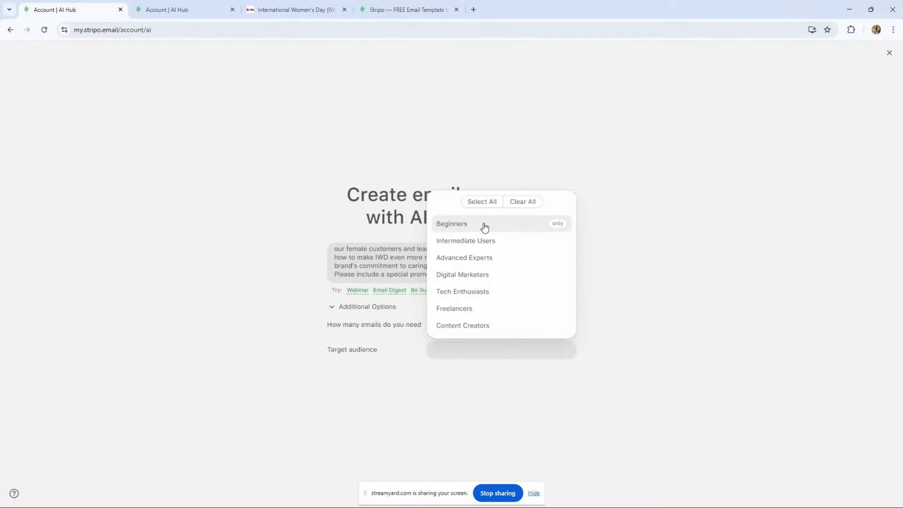
click(479, 326)
click(475, 309)
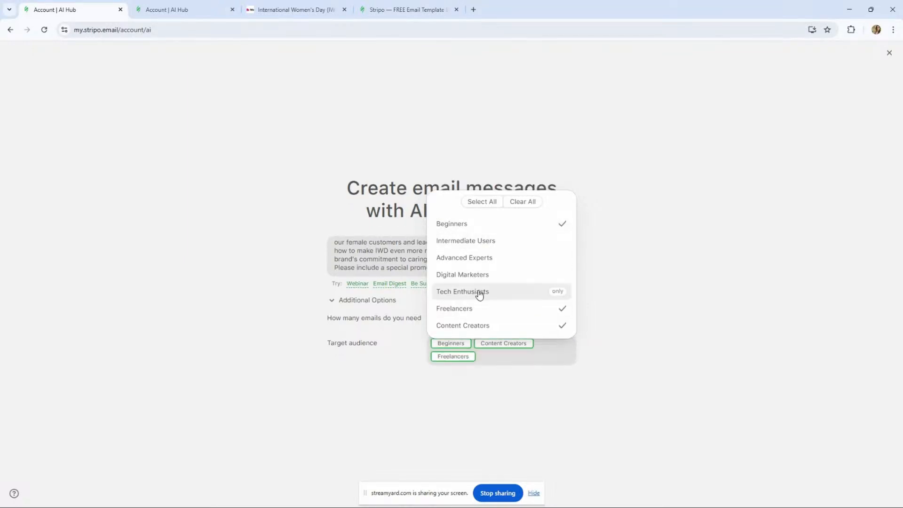
click(478, 292)
click(601, 390)
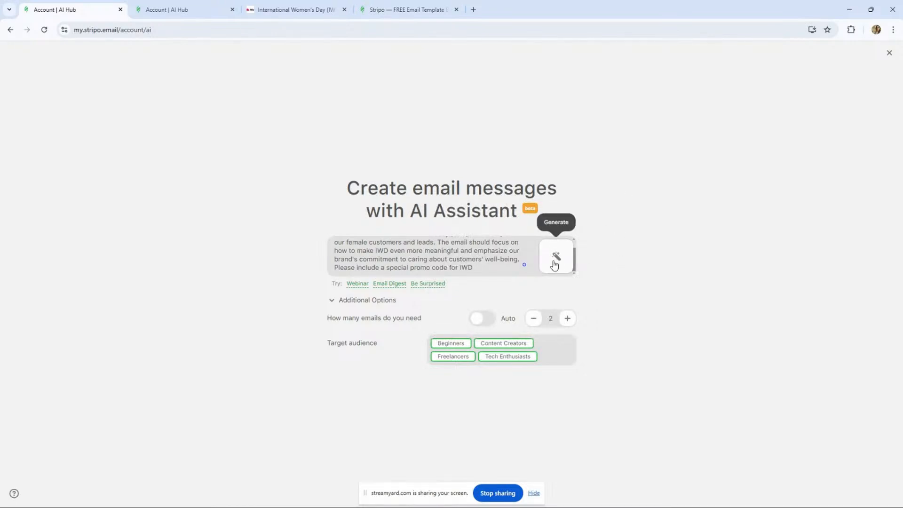
- Generate the email sequence from the prompt and open the second email's edit options
click(560, 256)
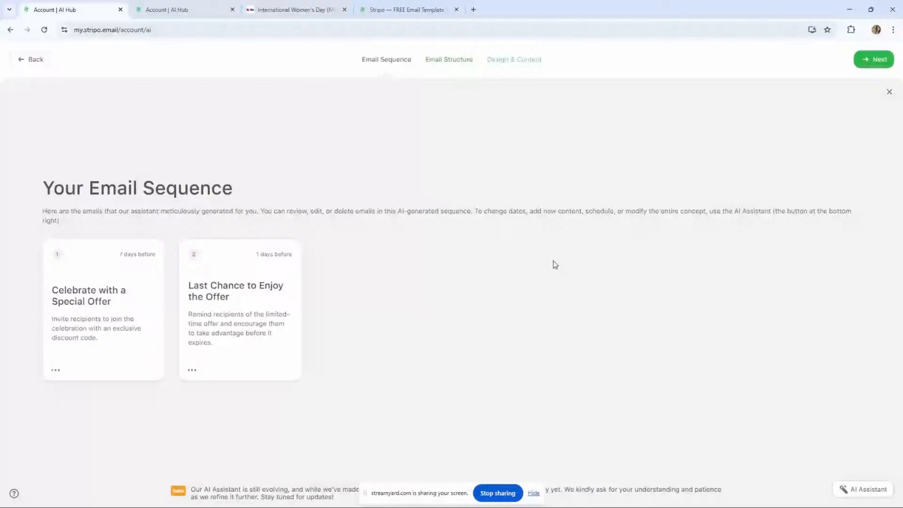
click(192, 370)
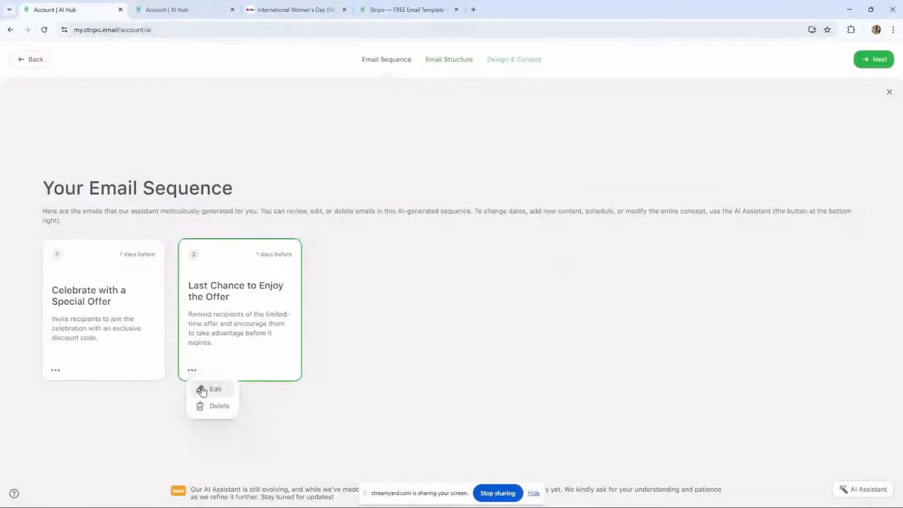
click(203, 390)
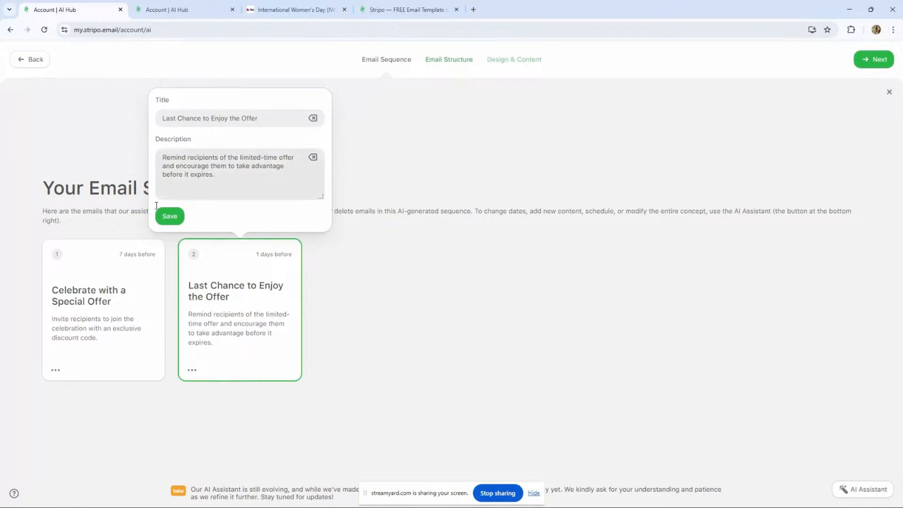
- Examine the first email's title and description editor and the AI Assistant regeneration panel
drag(138, 224, 97, 291)
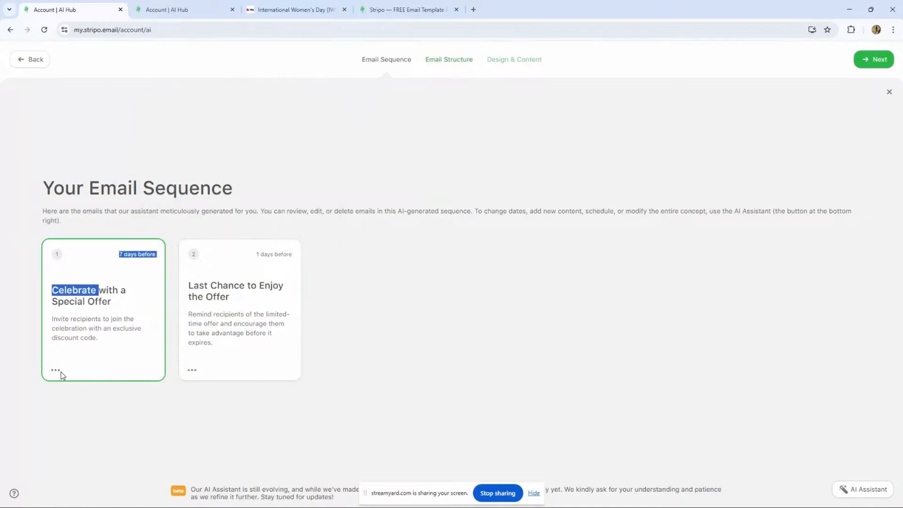
click(56, 370)
click(73, 388)
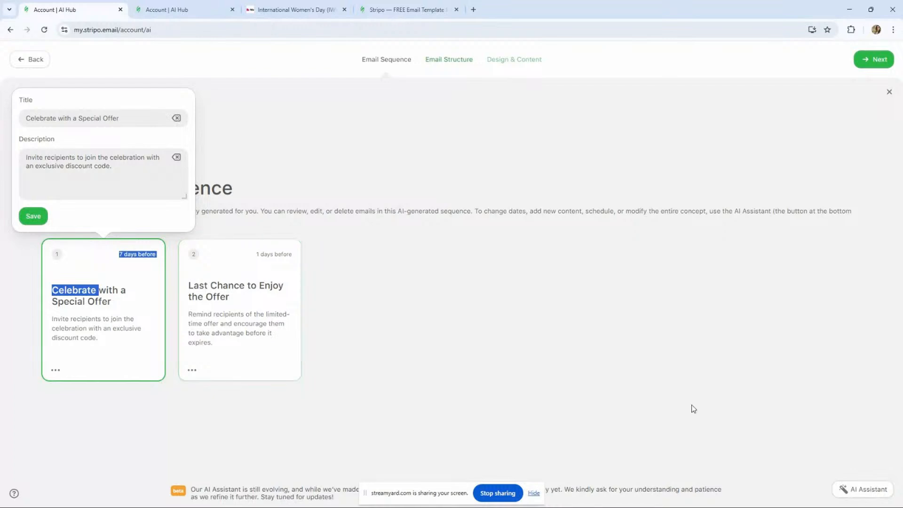
click(861, 492)
click(609, 337)
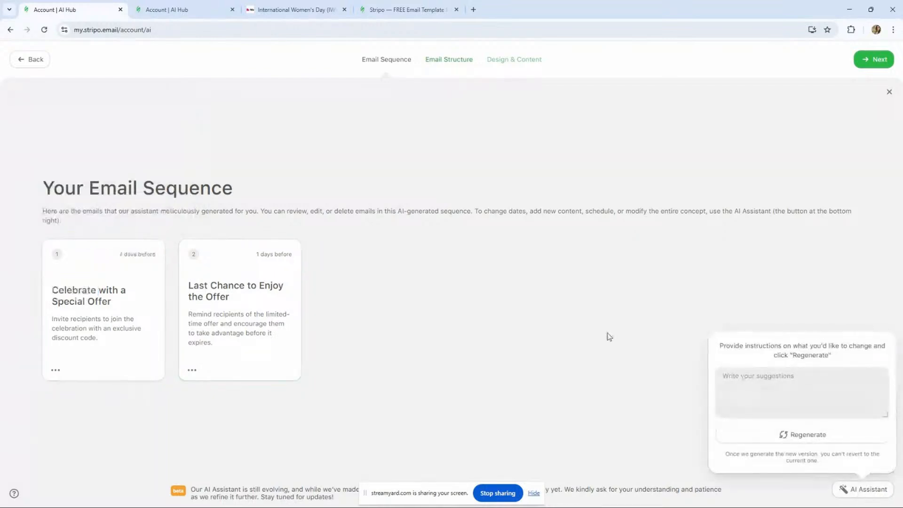
click(607, 336)
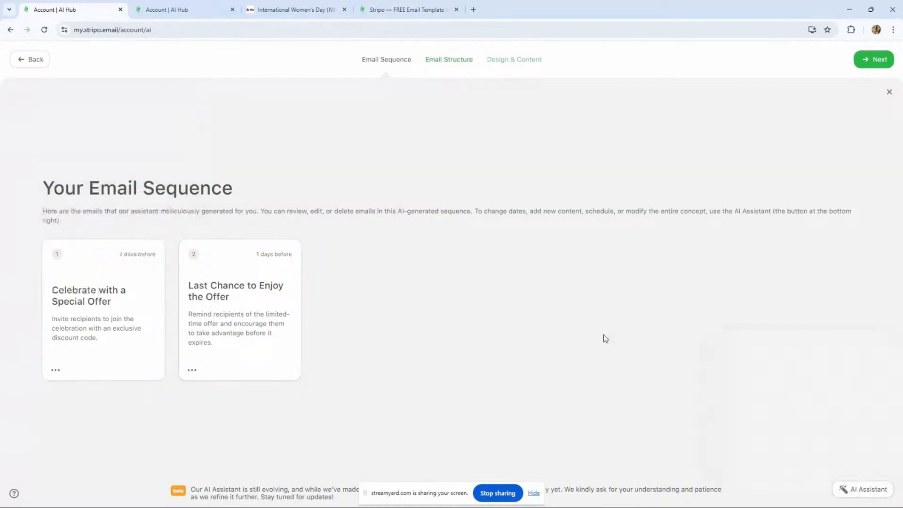
- Continue to the Email Structure step for the first email
click(873, 62)
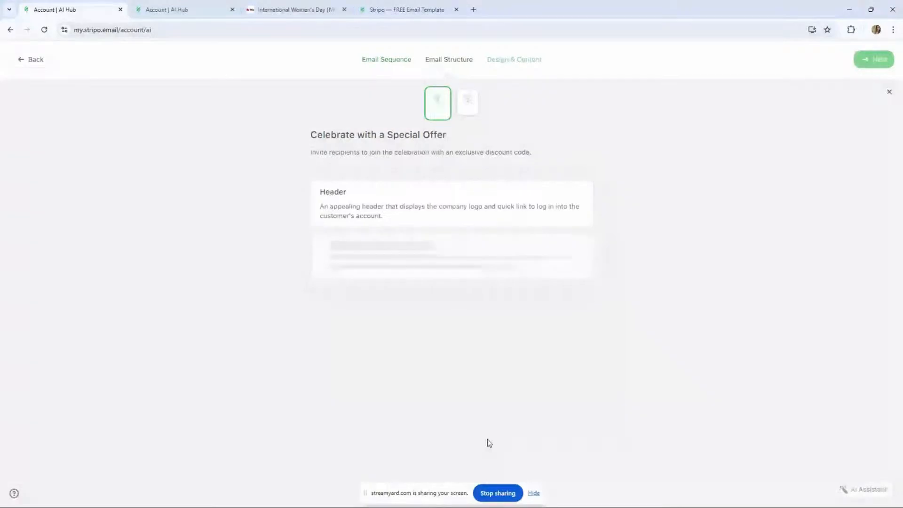
mouse_move(243, 497)
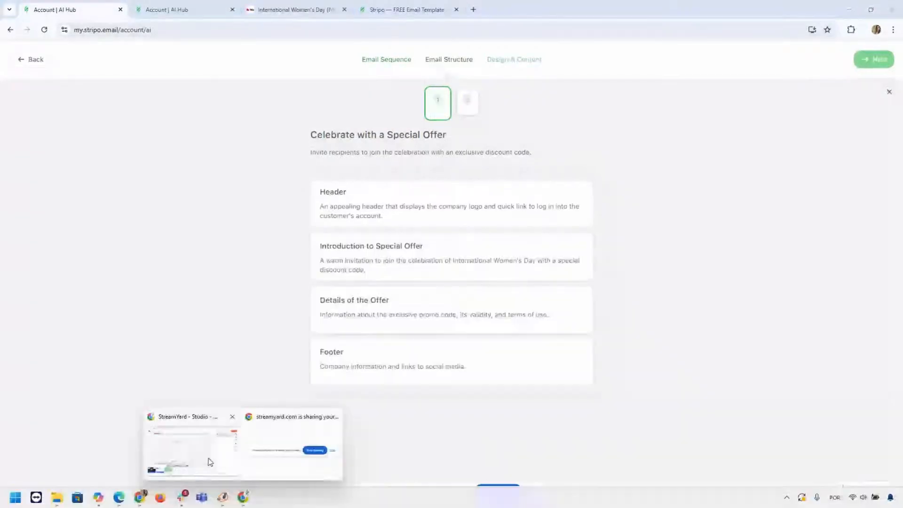
click(210, 462)
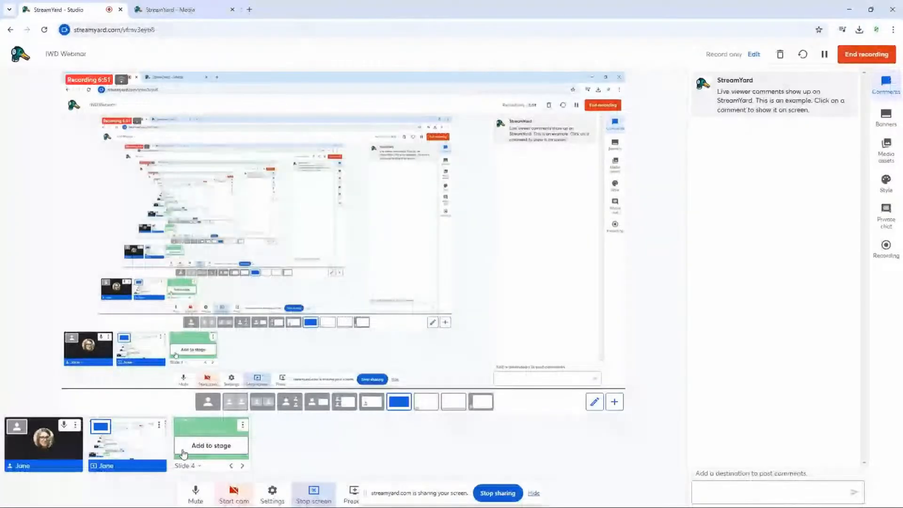
click(849, 10)
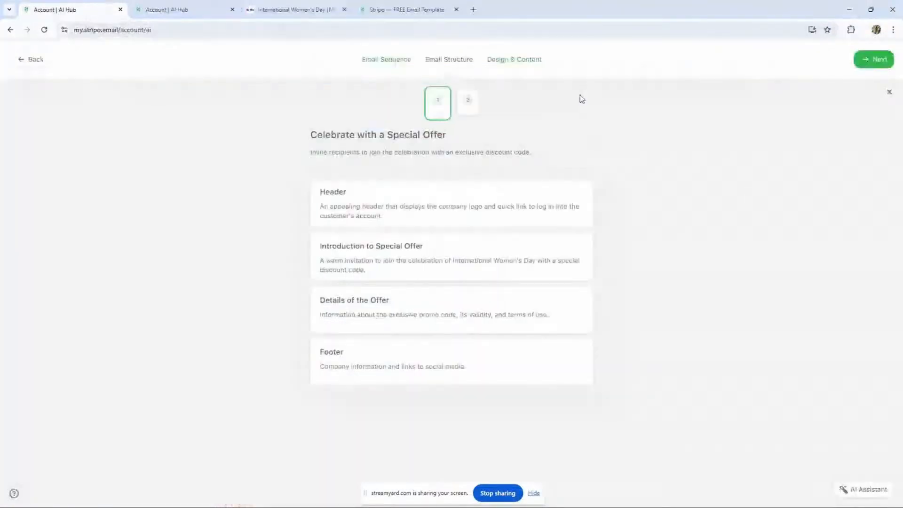
- Inspect the Header section's edit options and close them without changes
mouse_move(547, 218)
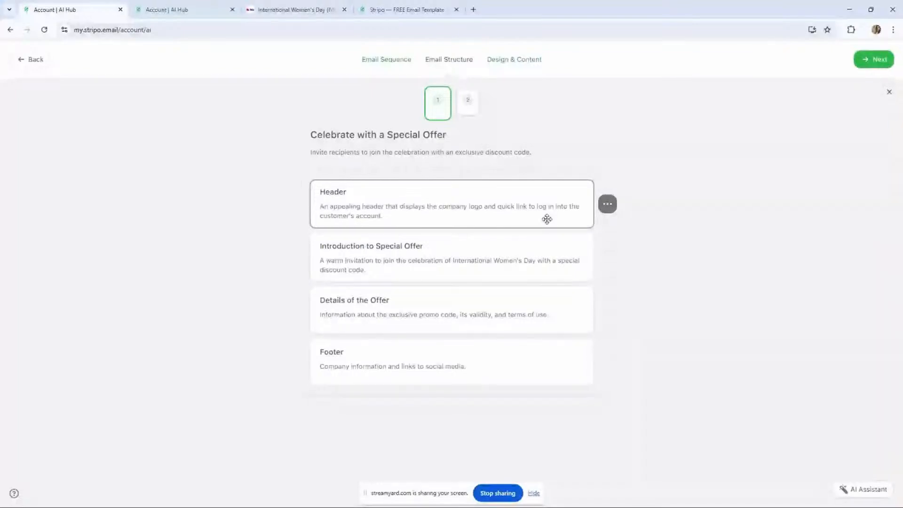
mouse_move(574, 222)
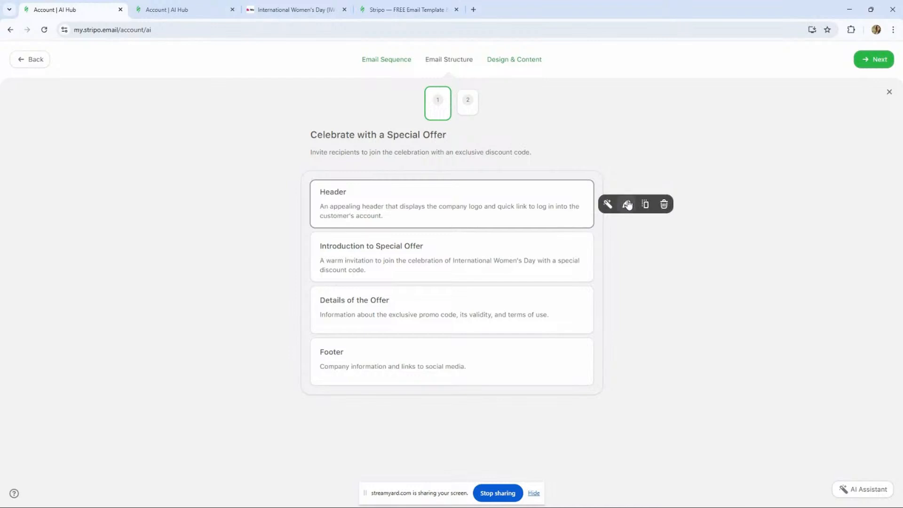
click(628, 204)
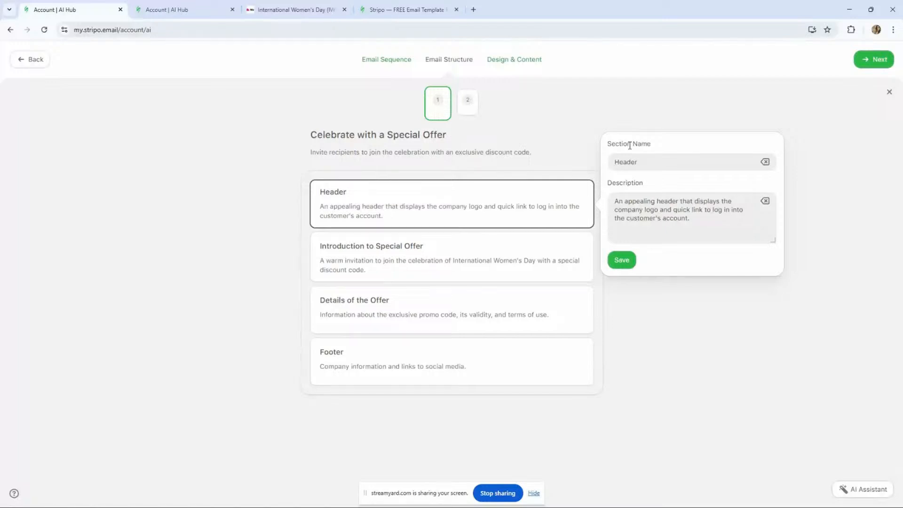
click(617, 262)
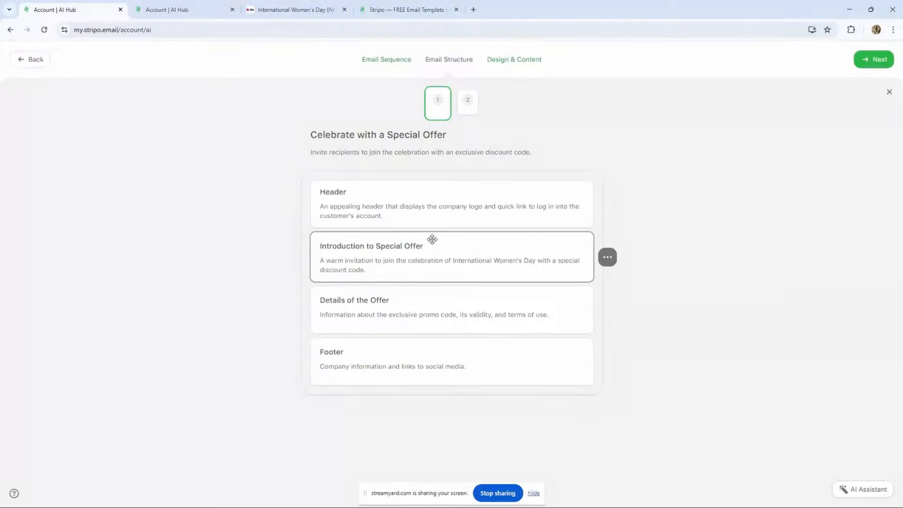
- Add a new section after the Header named Hero Image+button, copied from the template preview
click(294, 9)
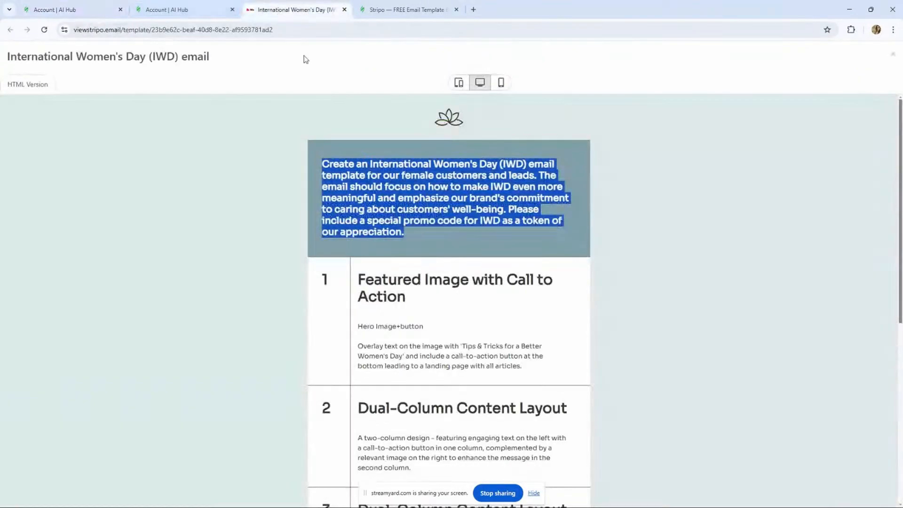
drag(445, 328, 359, 326)
key(ctrl+c)
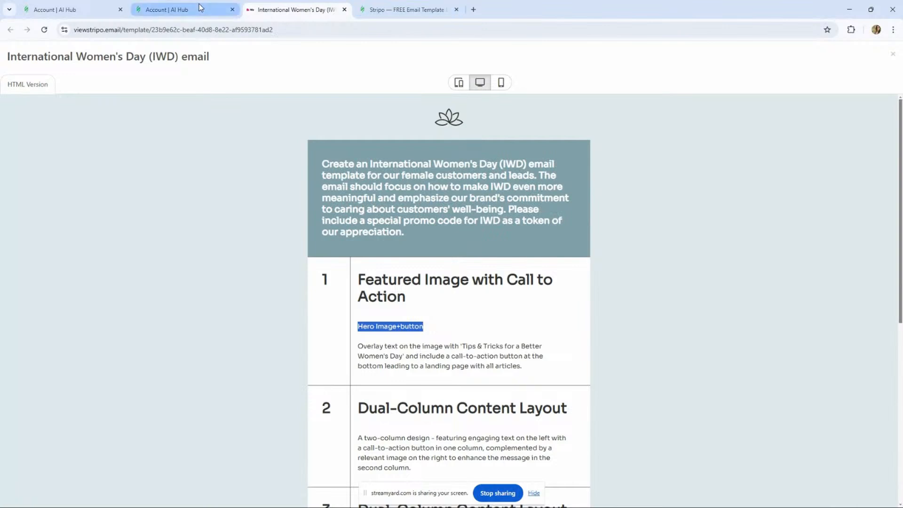
click(184, 9)
click(97, 9)
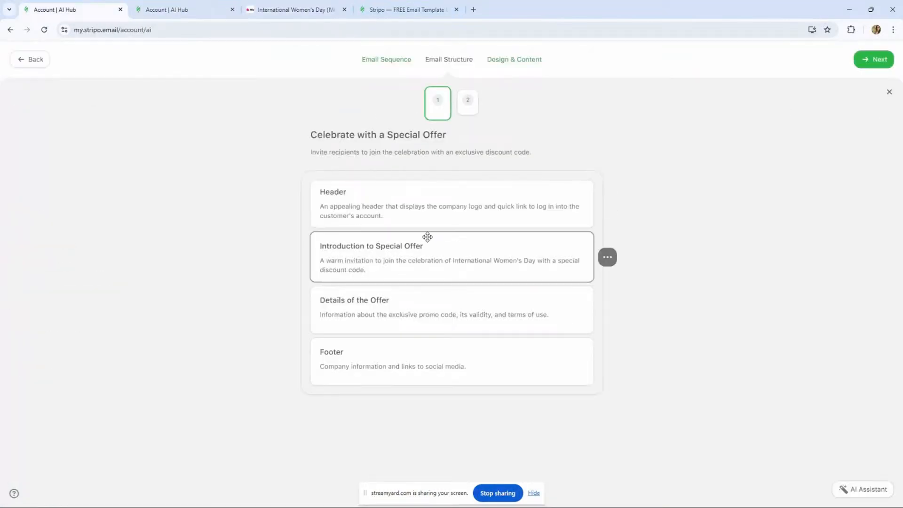
mouse_move(451, 229)
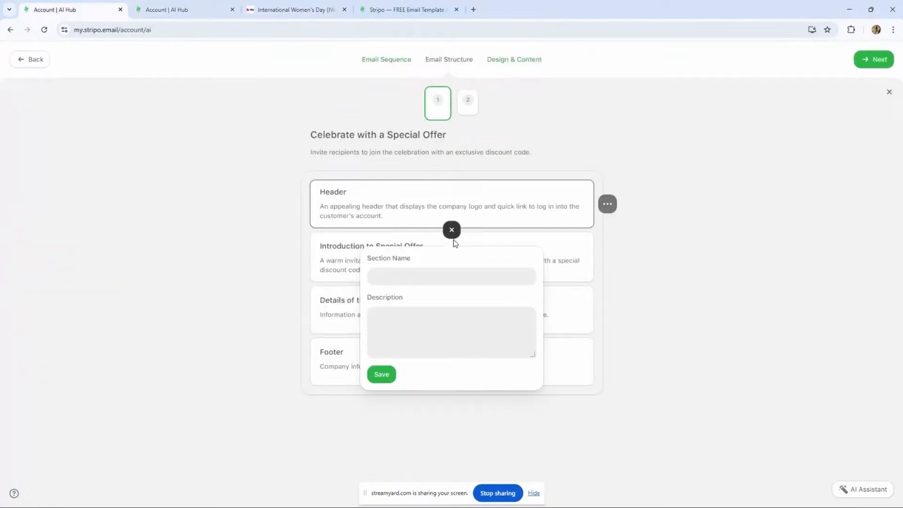
click(405, 278)
key(ctrl+v)
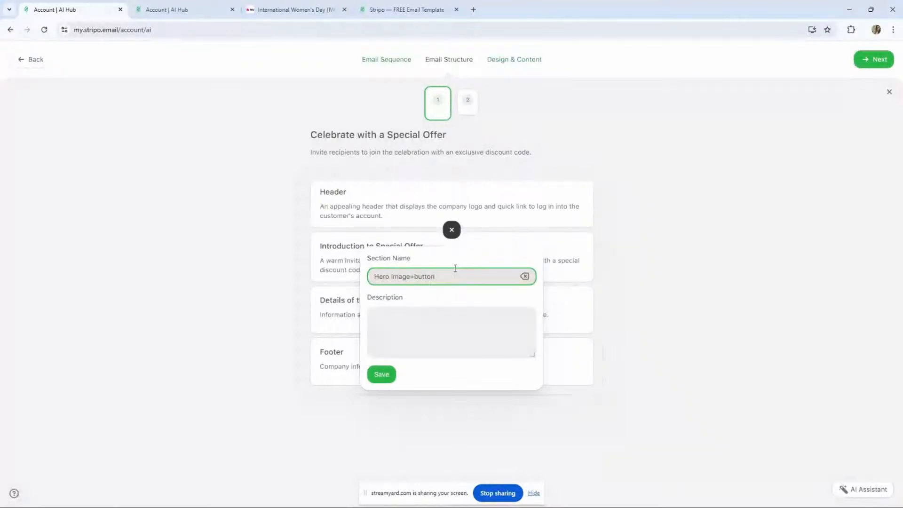
- Copy the hero section's overlay-text description from the template preview into the new section and save it
click(262, 9)
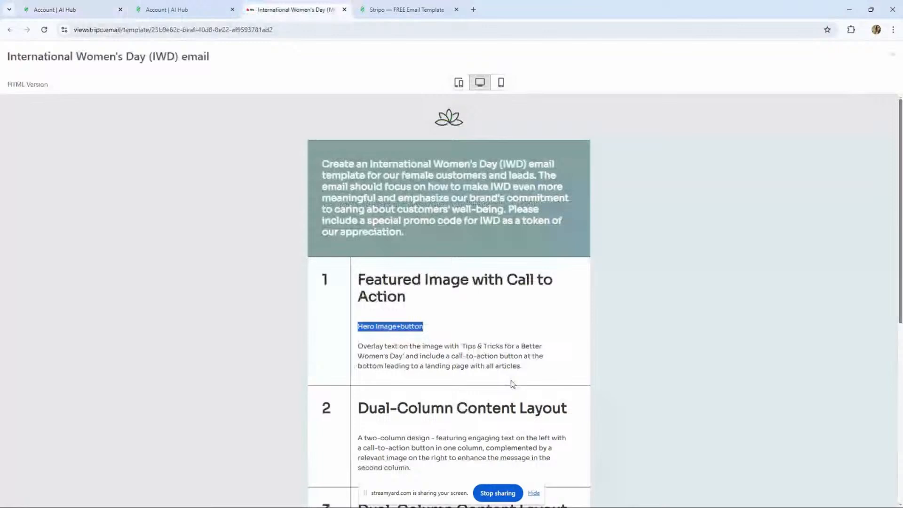
drag(522, 369, 355, 339)
key(ctrl+c)
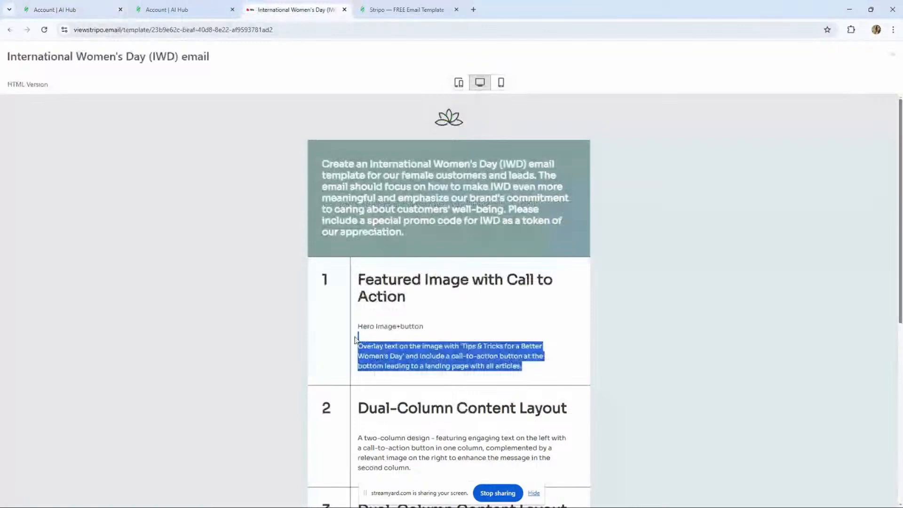
click(157, 9)
click(61, 8)
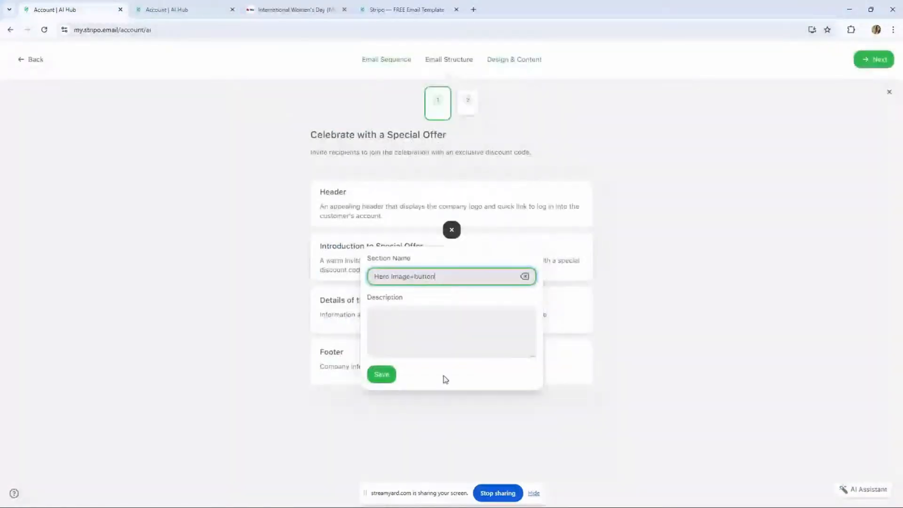
click(409, 320)
key(ctrl+v)
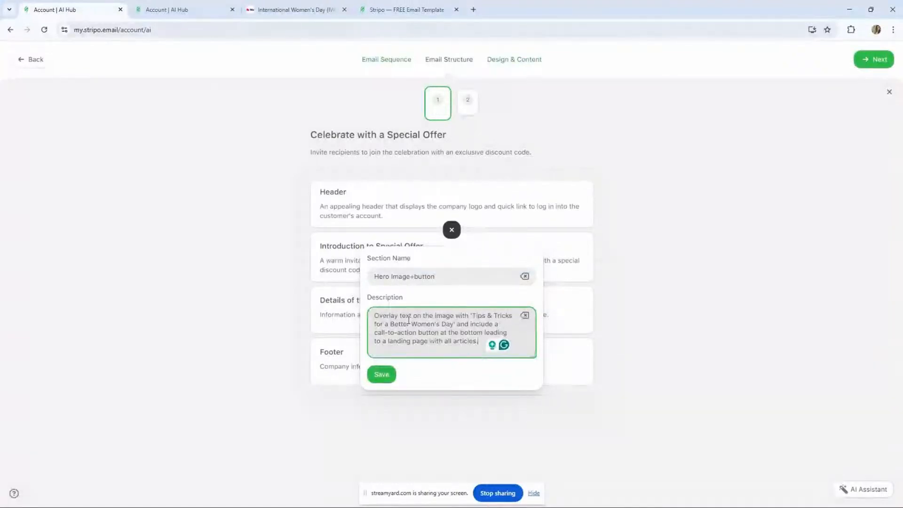
click(381, 375)
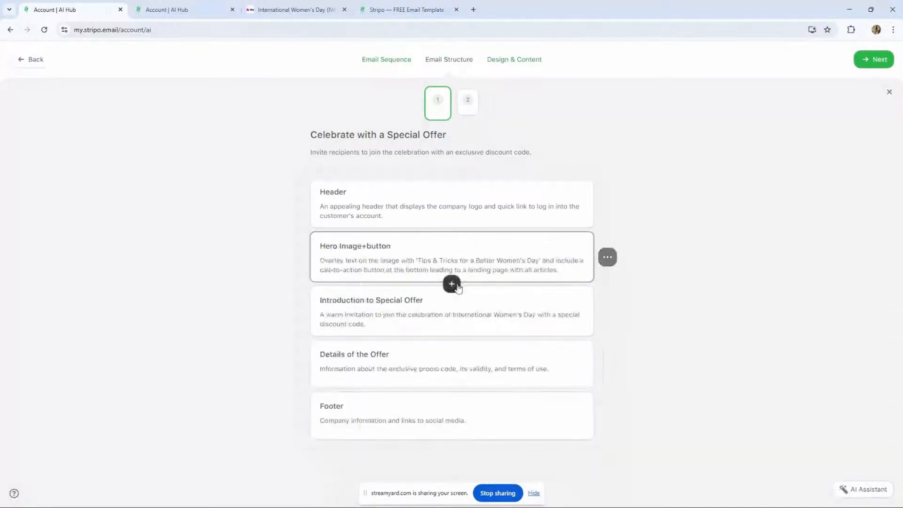
- Add a section below Hero Image+button named Dual-Column Content Layout, copied from the template preview
click(451, 284)
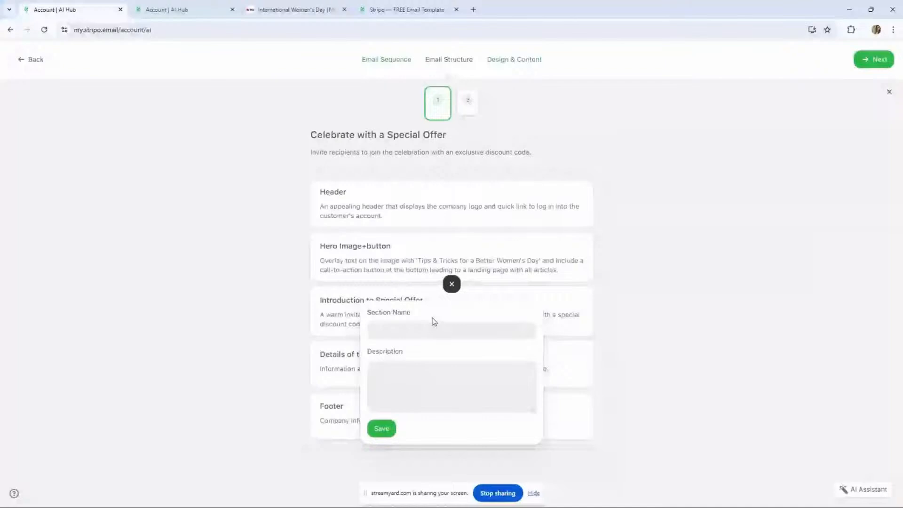
click(265, 10)
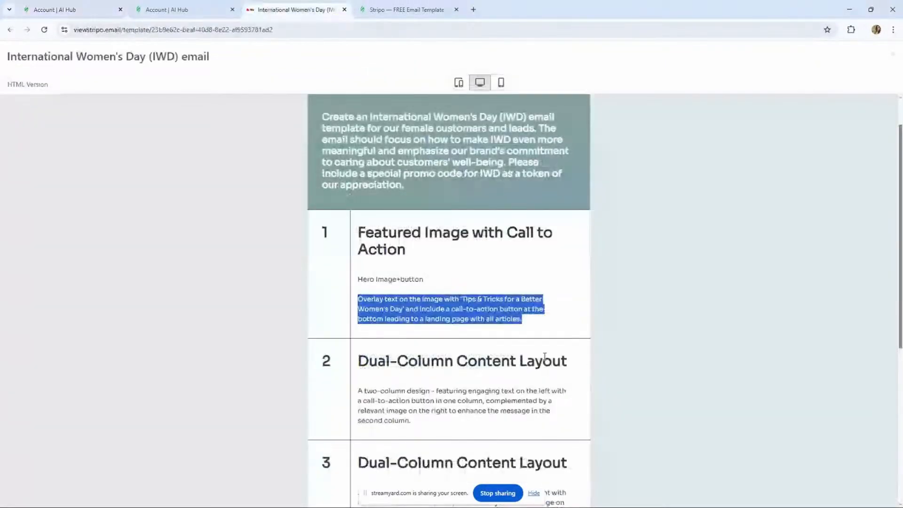
triple_click(545, 360)
key(ctrl+c)
click(71, 9)
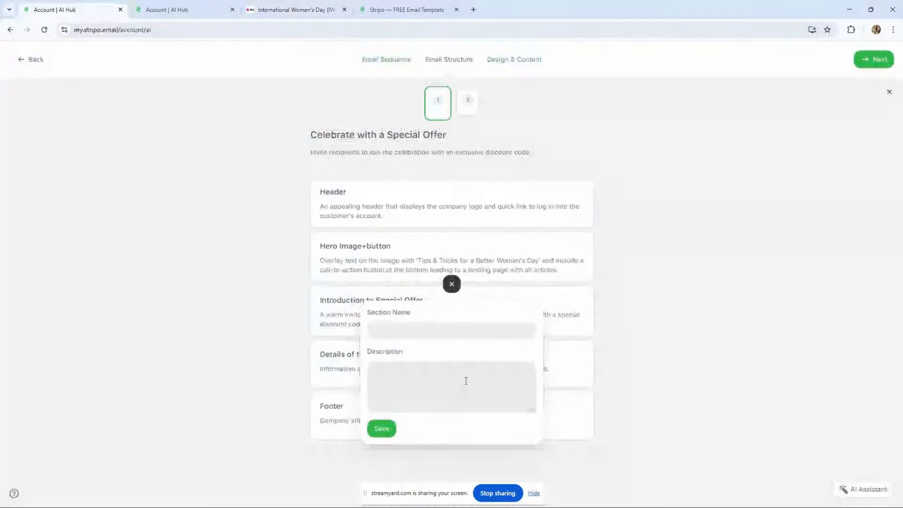
click(452, 335)
key(ctrl+v)
click(426, 379)
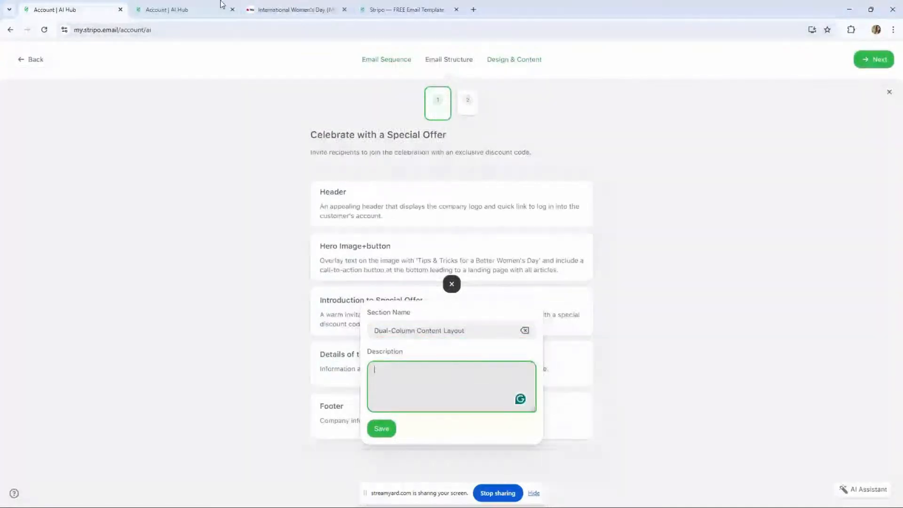
- Copy the two-column design description from the template preview into the Dual-Column Content Layout section and save it
click(293, 13)
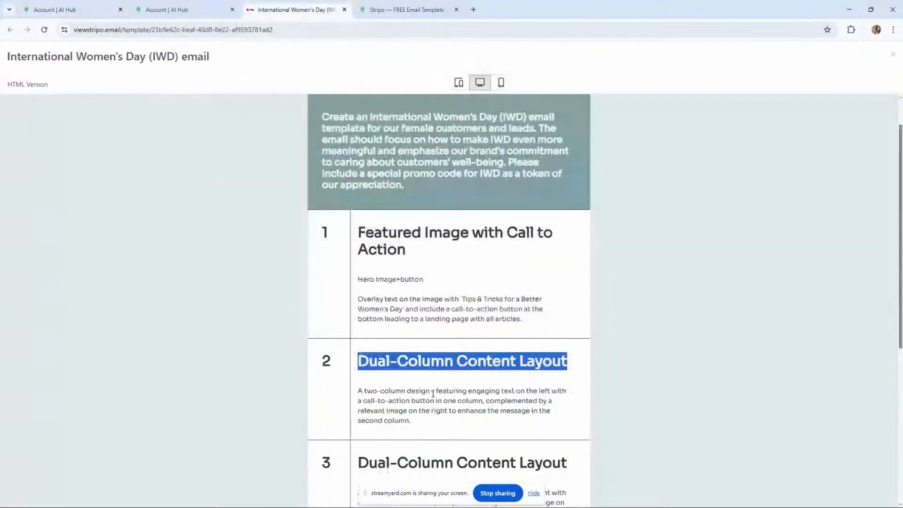
drag(412, 421, 354, 393)
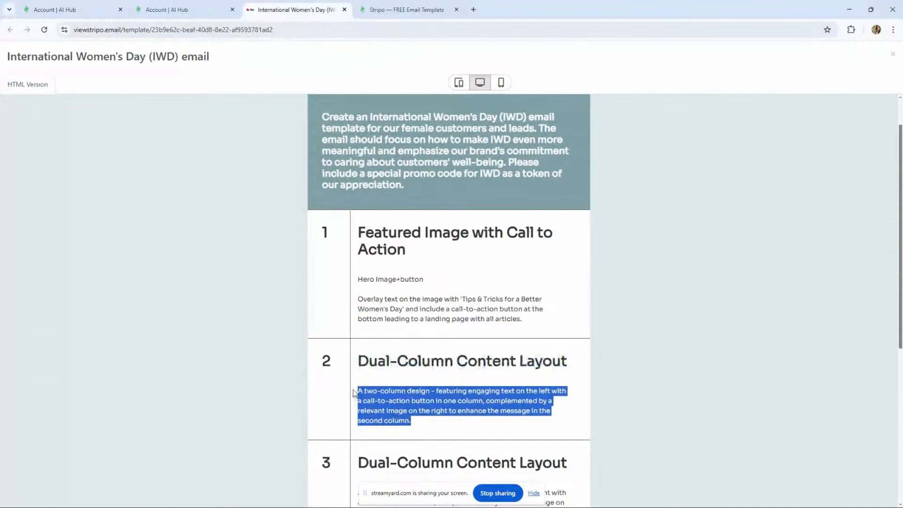
click(105, 13)
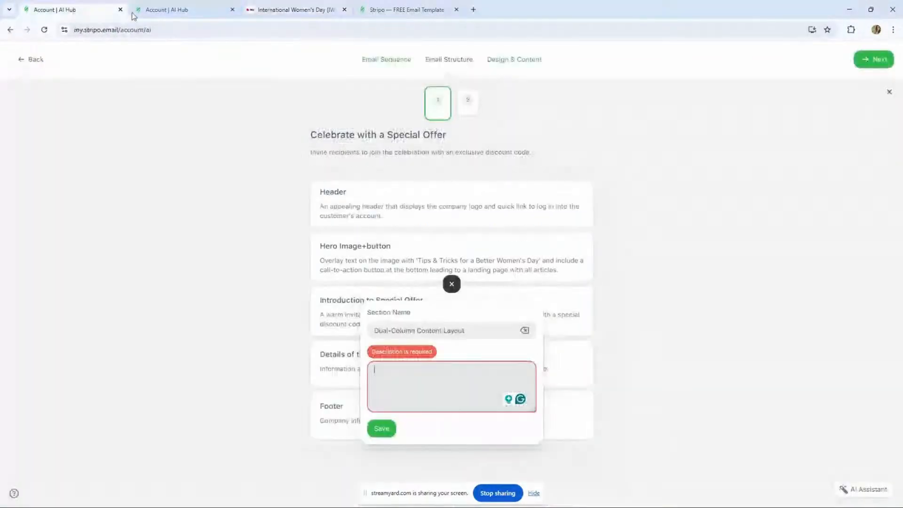
click(400, 375)
key(ctrl+v)
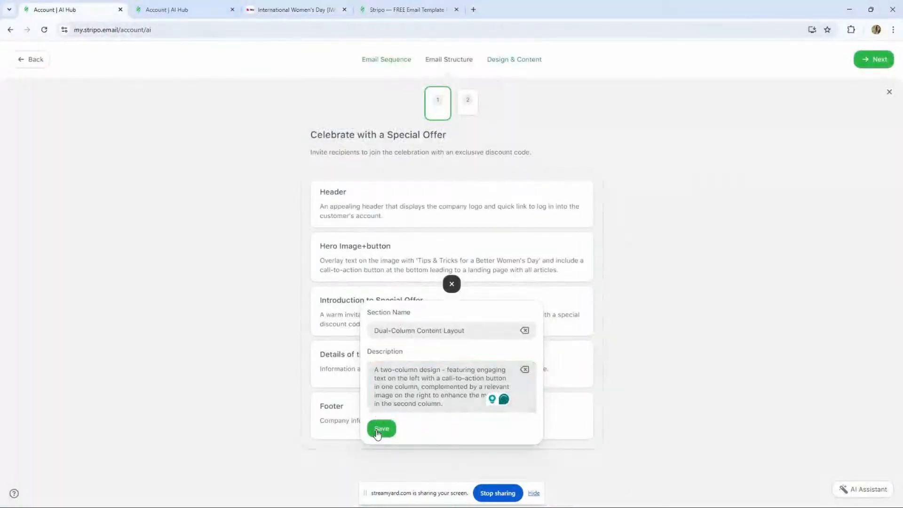
click(380, 429)
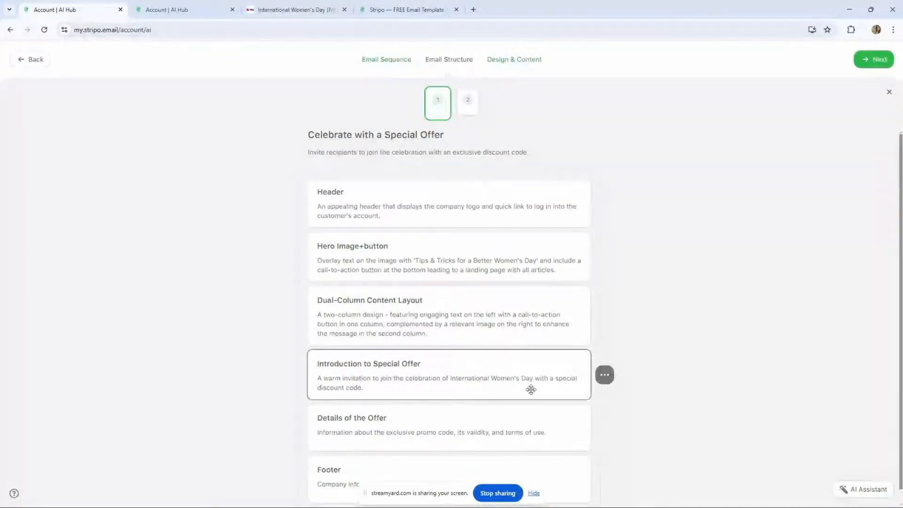
- Regenerate the Introduction to Special Offer section with the instruction "description of the offer and urgency"
click(623, 376)
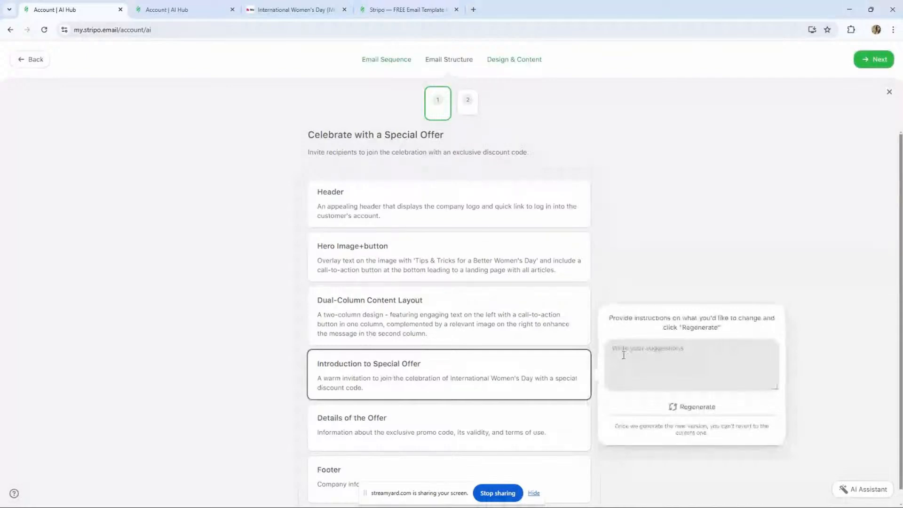
click(624, 355)
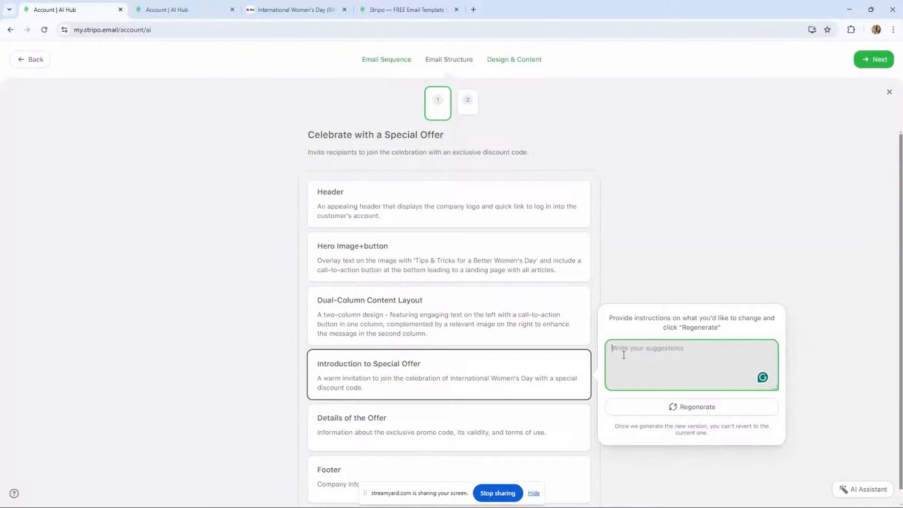
text(describ)
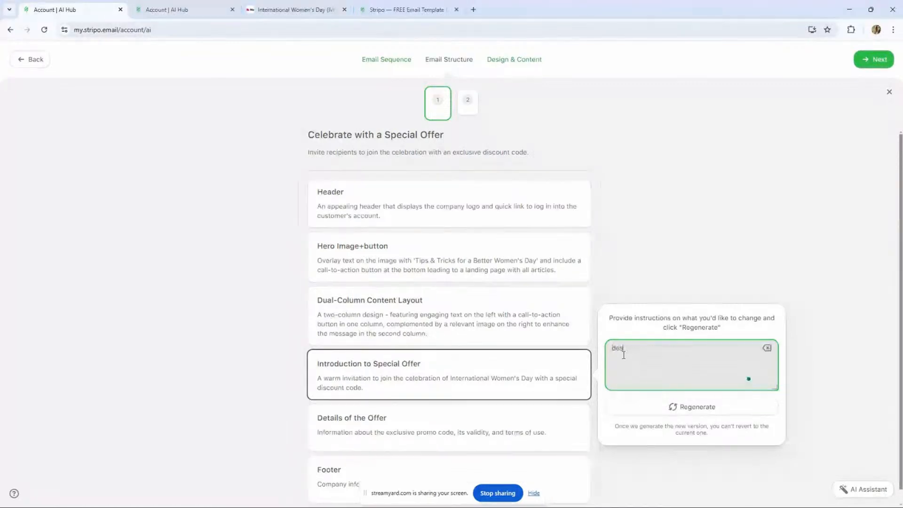
key(BackSpace)
text(tion of the offer and)
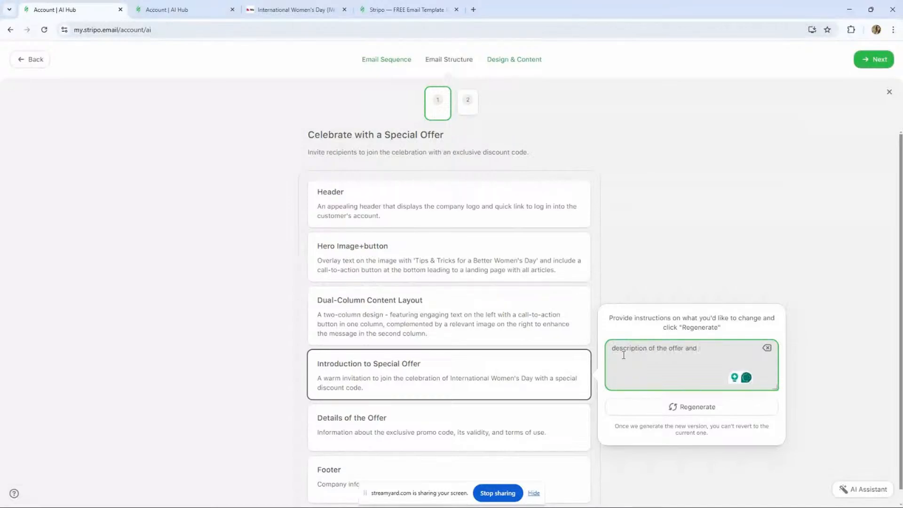
text( urge)
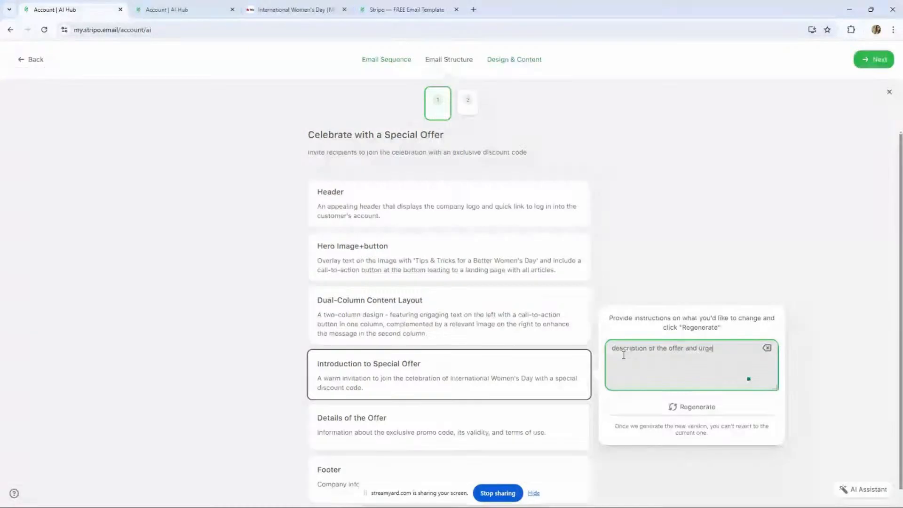
text(ncy)
click(662, 409)
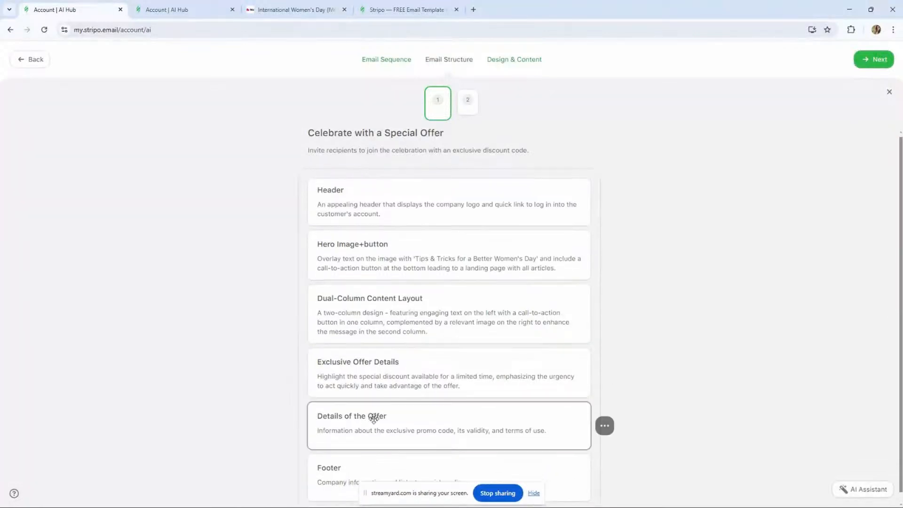
- Regenerate the Details of the Offer section with the instruction "CTA where to use the promo code"
scroll(358, 414, down, 1)
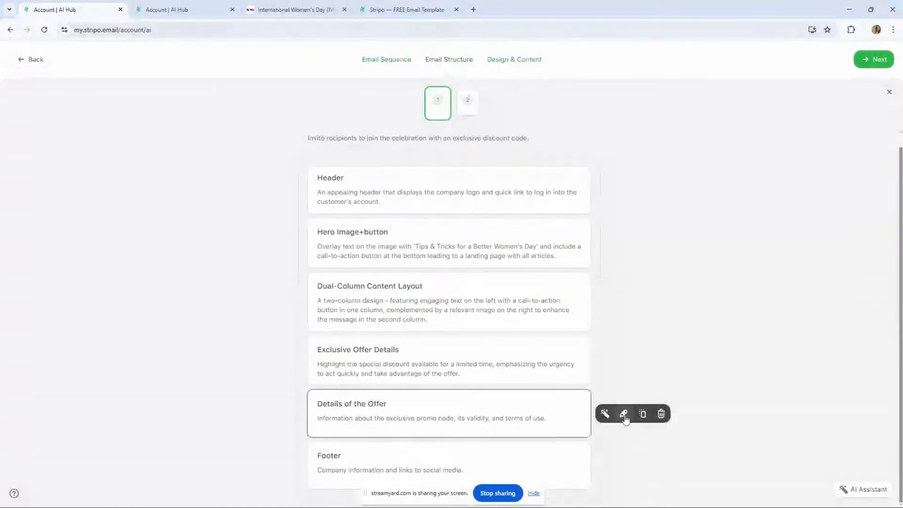
click(625, 416)
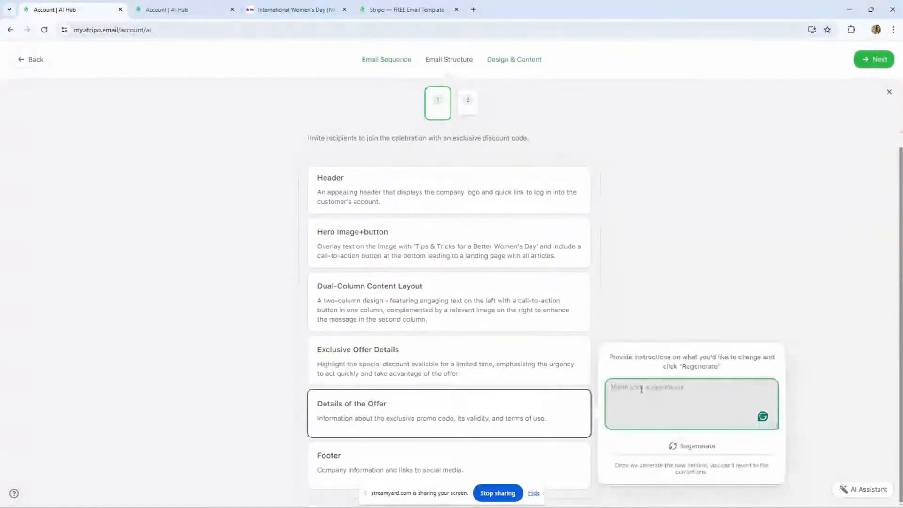
text(CTA)
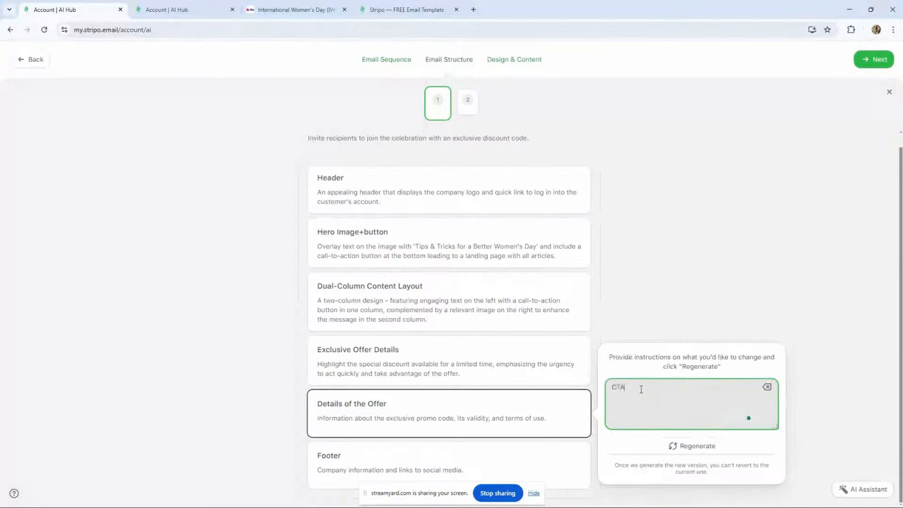
text( where to l)
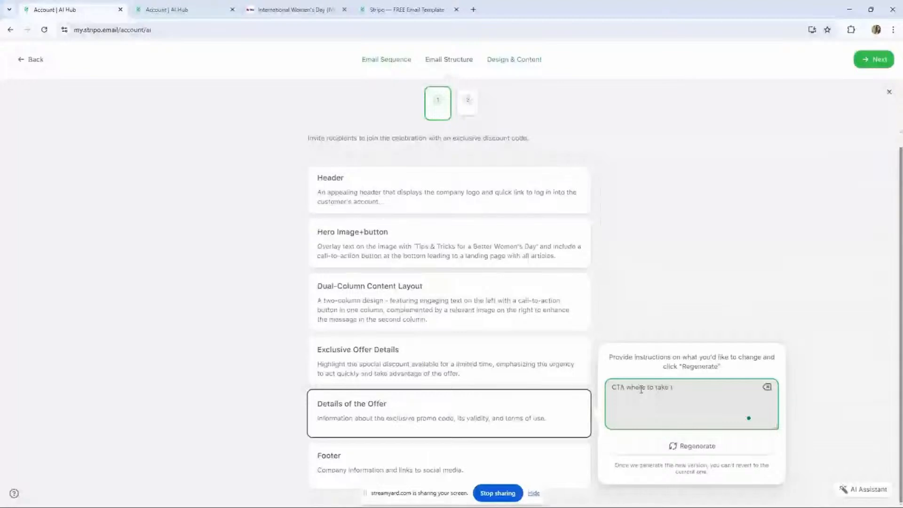
key(BackSpace)
text(use t)
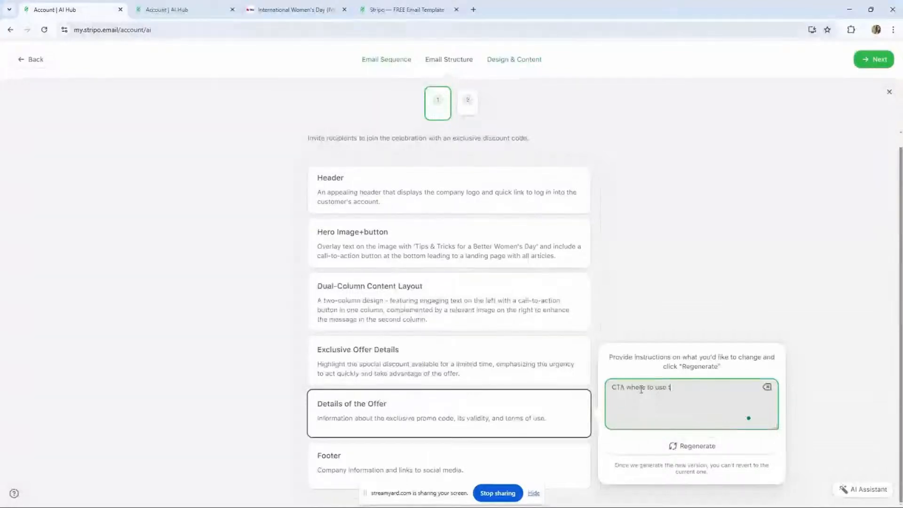
text(he promo code)
click(676, 446)
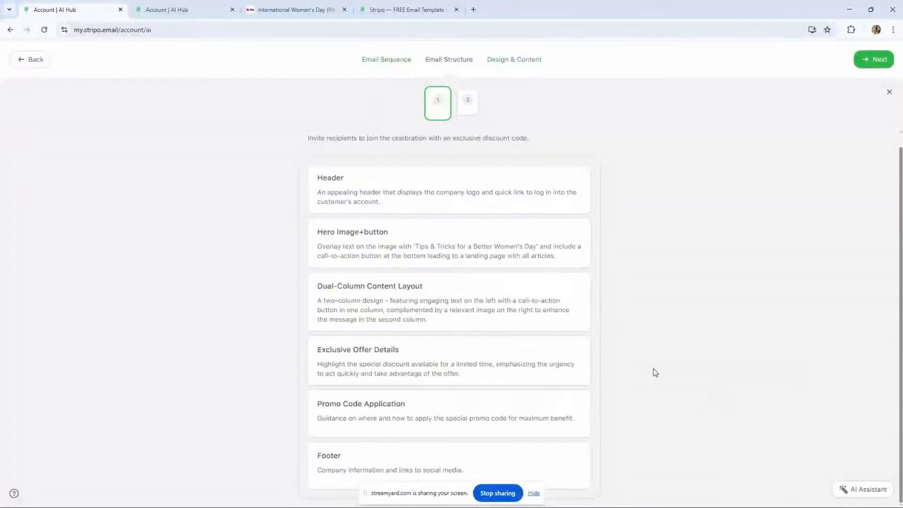
- Append "+ CTA button" to the Promo Code Application section's description and save it
click(622, 415)
click(747, 421)
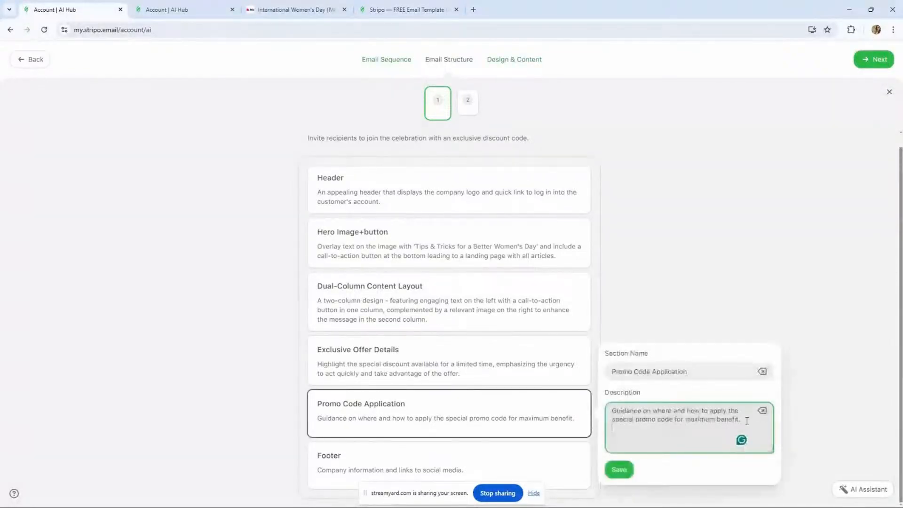
text(+ CTA)
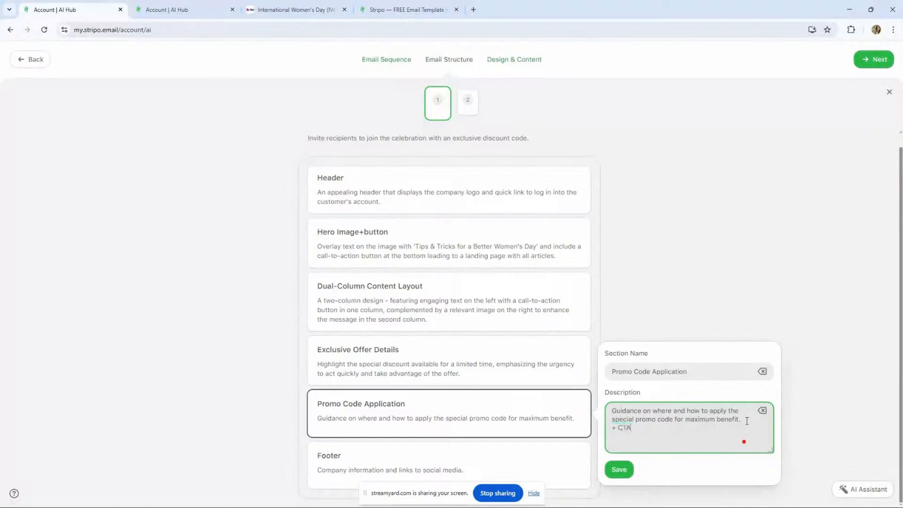
text( button)
click(625, 469)
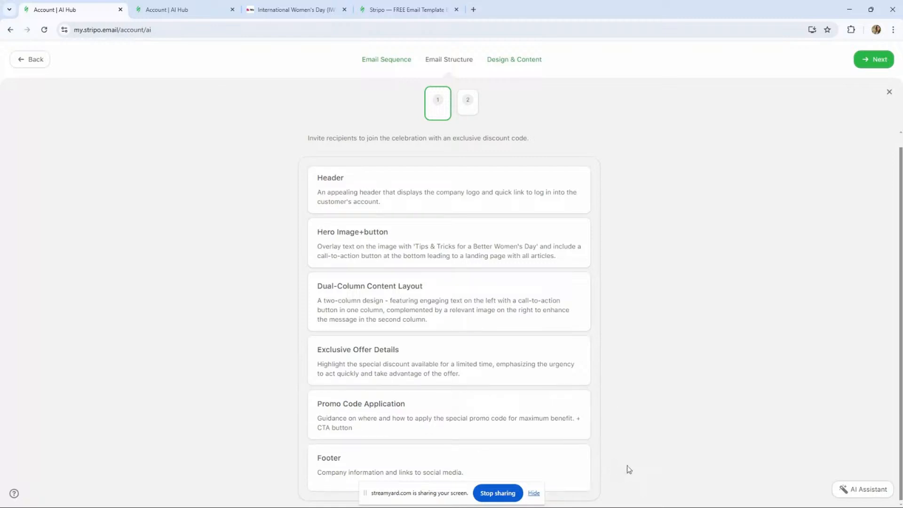
click(574, 465)
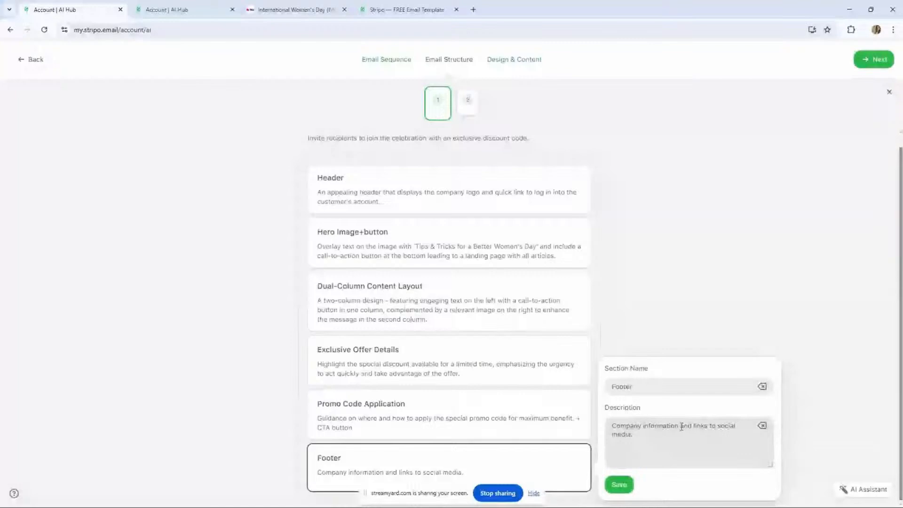
click(619, 485)
drag(433, 488, 126, 354)
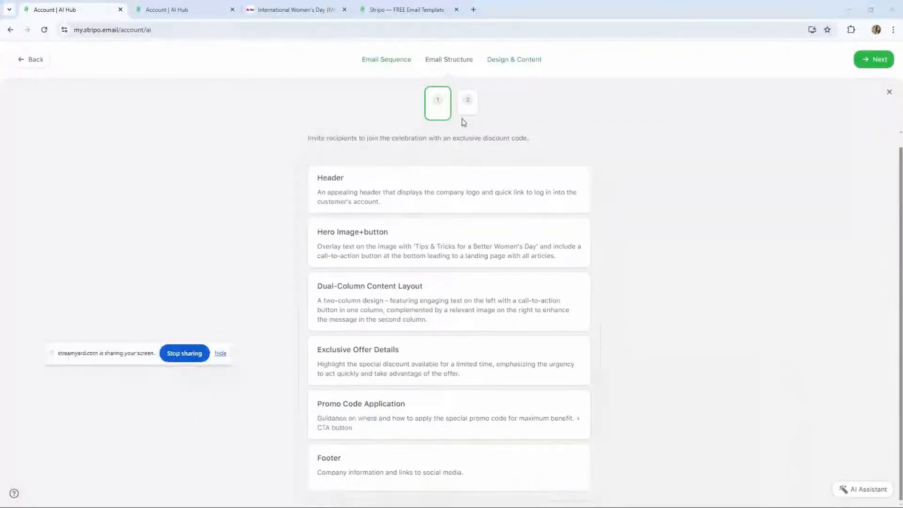
- Review the second email's structure, return to the first email, and proceed to the Design & Content stage
click(467, 109)
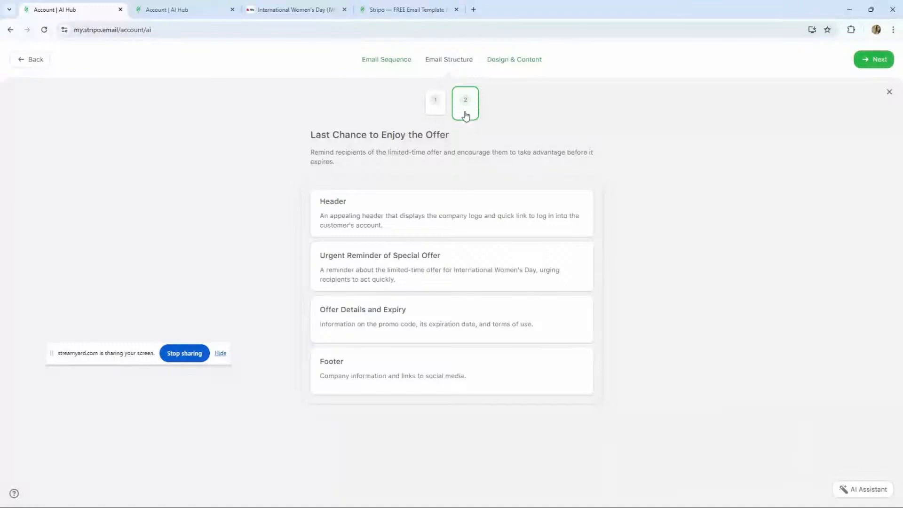
click(442, 110)
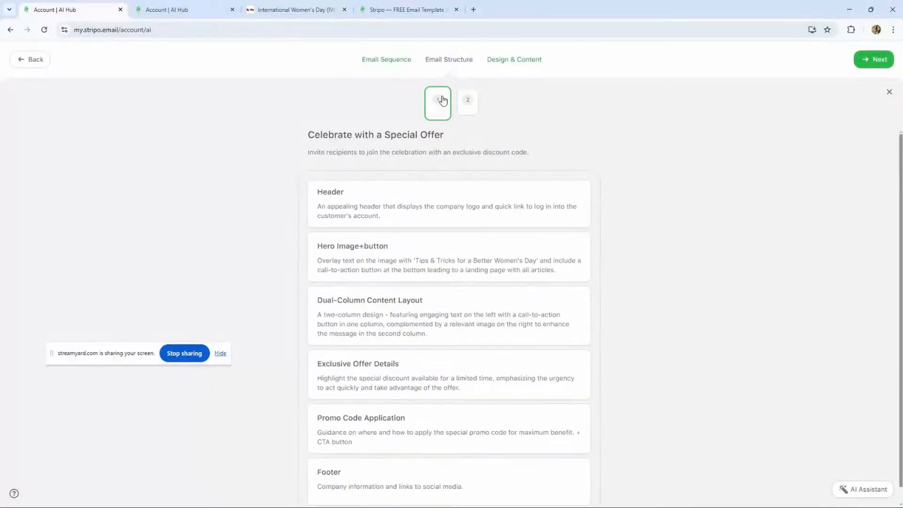
scroll(287, 235, down, 1)
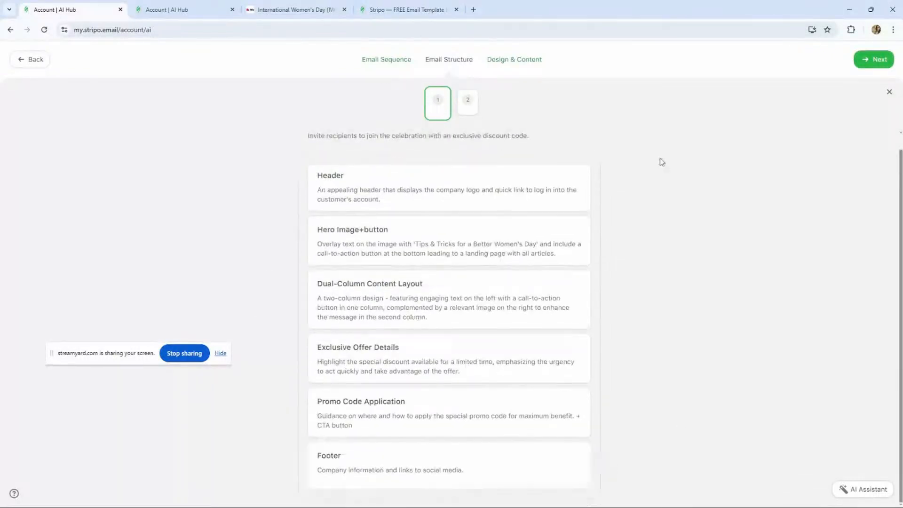
scroll(470, 159, up, 1)
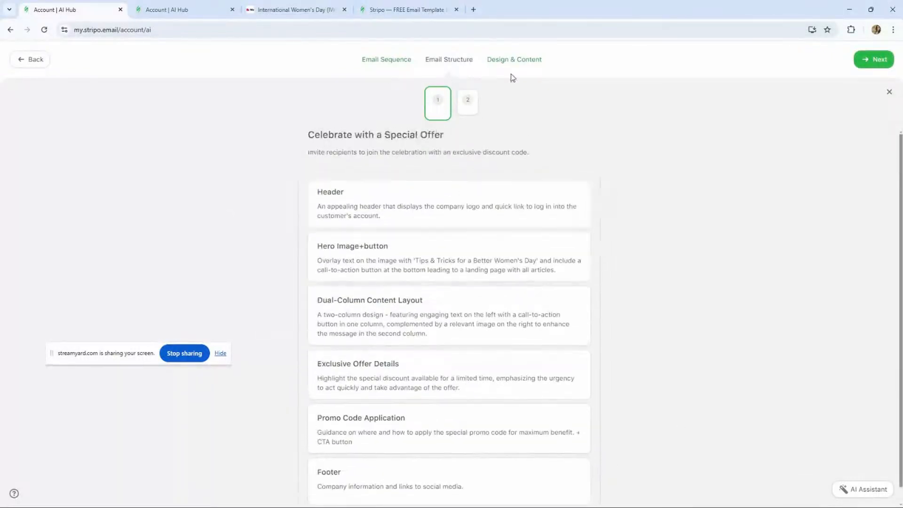
click(878, 58)
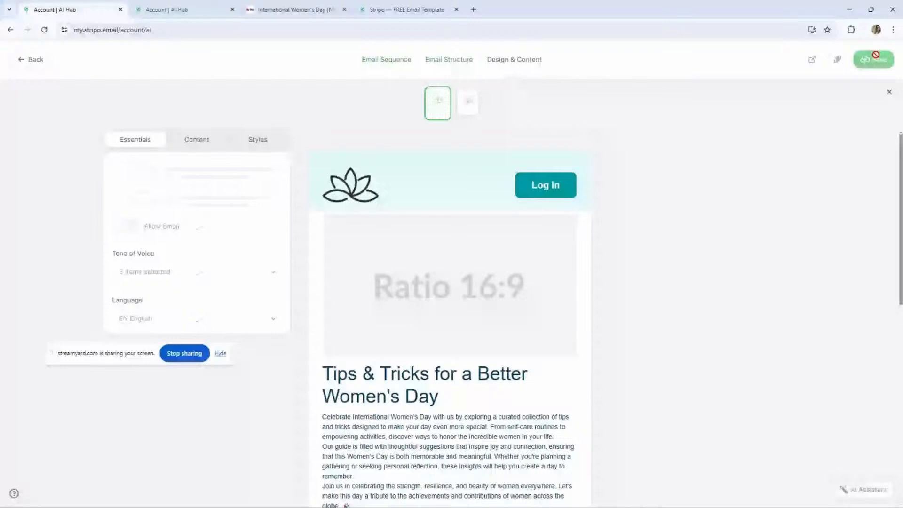
- Scroll through the generated first email to review its sections
scroll(536, 323, down, 3)
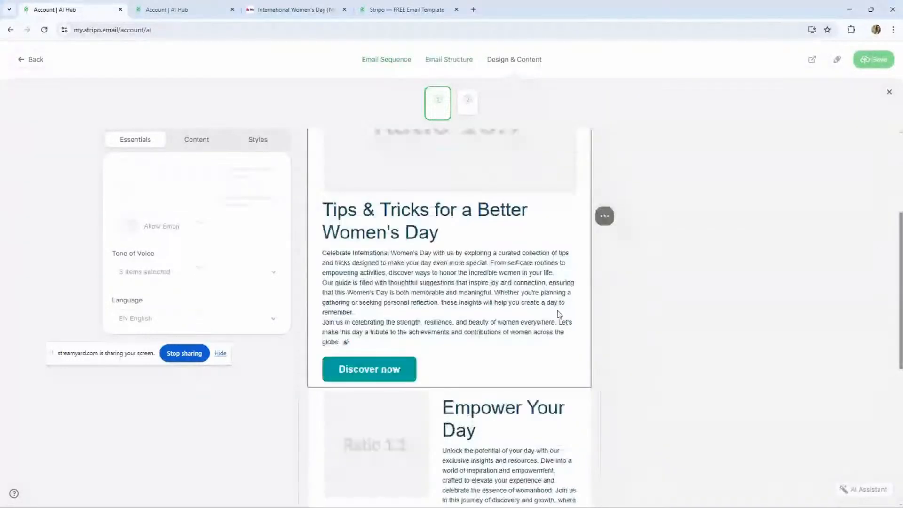
scroll(546, 311, down, 4)
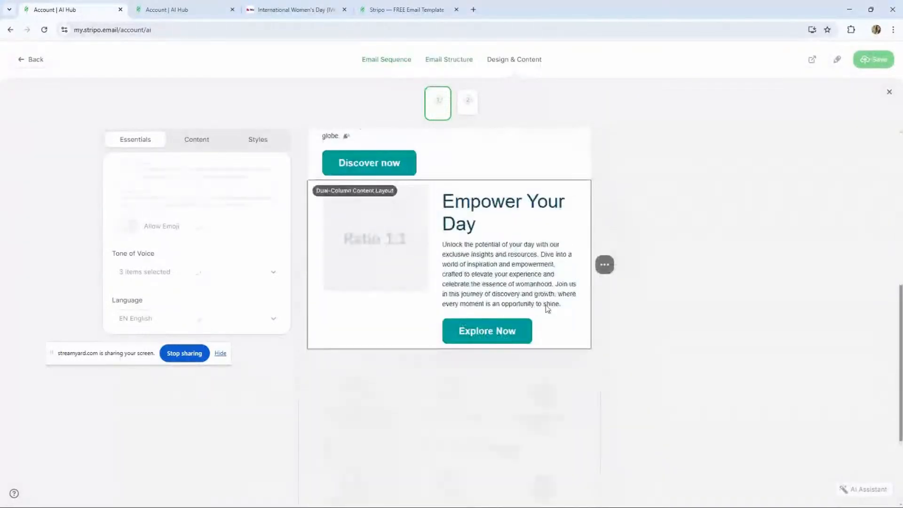
scroll(548, 308, up, 6)
scroll(547, 308, up, 2)
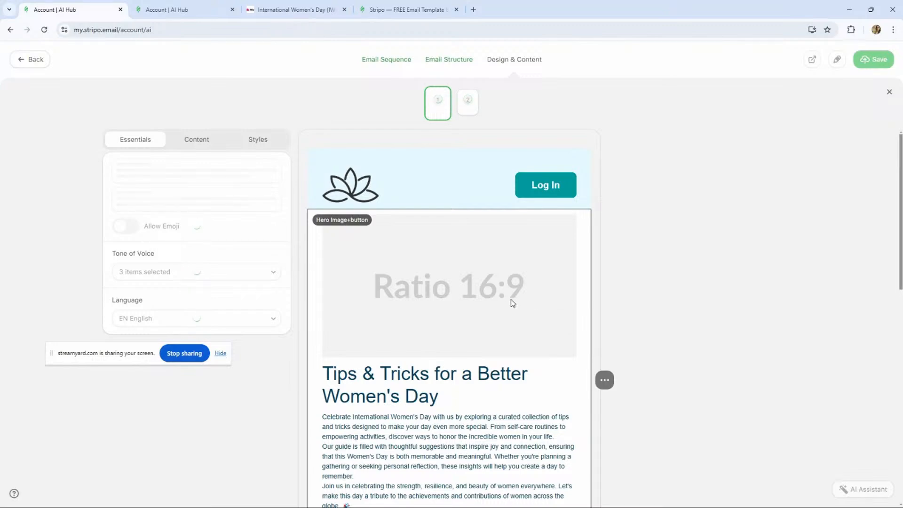
scroll(510, 299, down, 12)
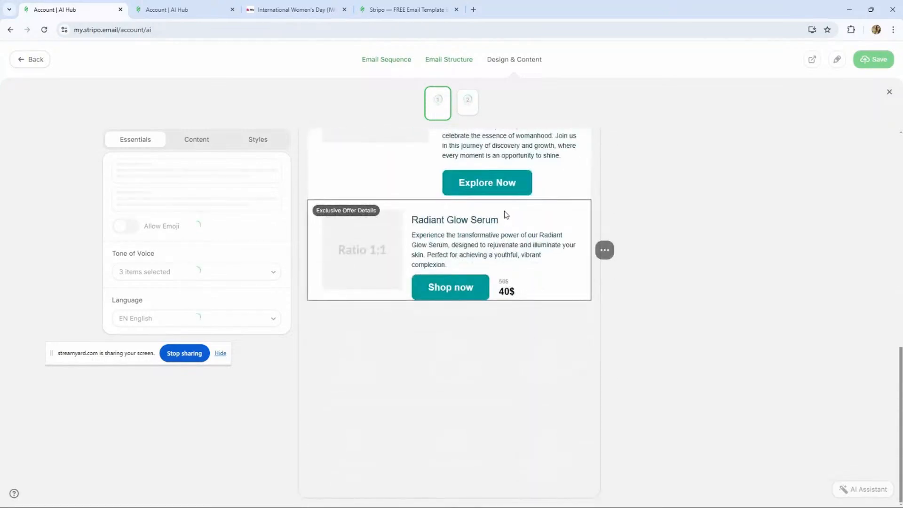
scroll(504, 211, up, 2)
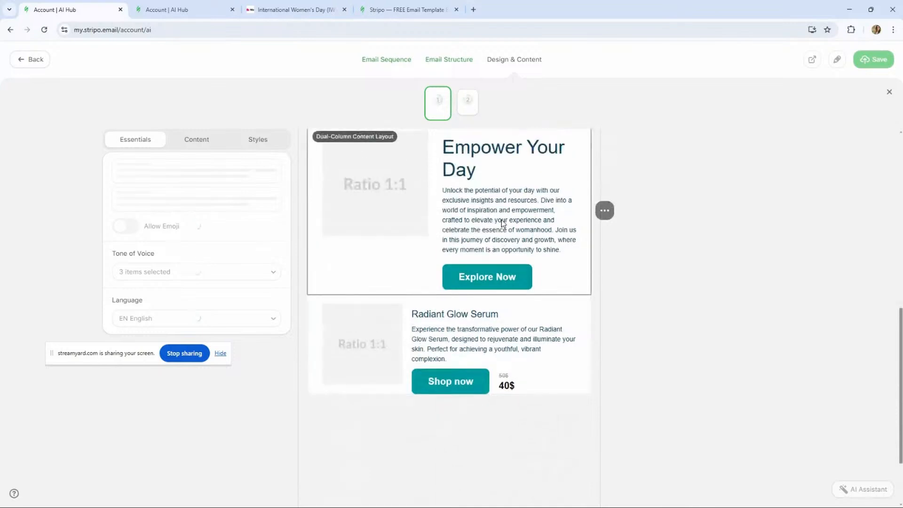
scroll(502, 223, up, 2)
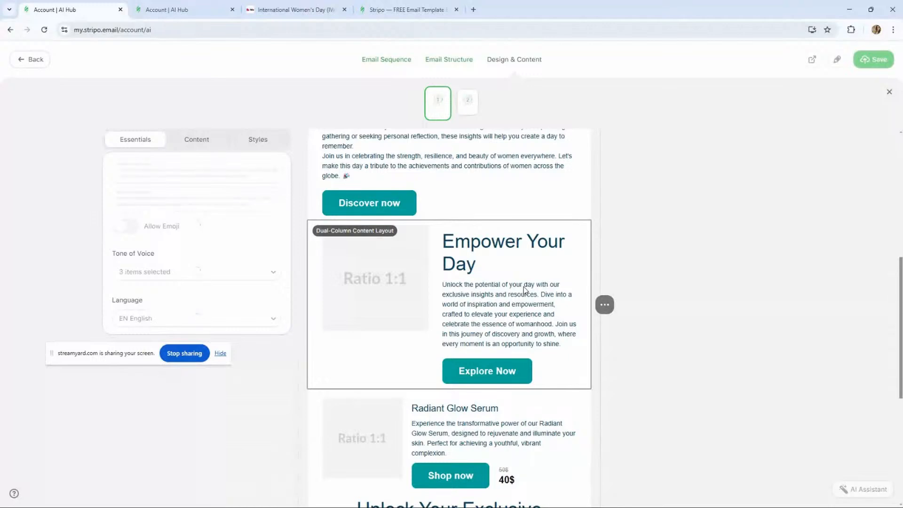
scroll(452, 340, down, 1)
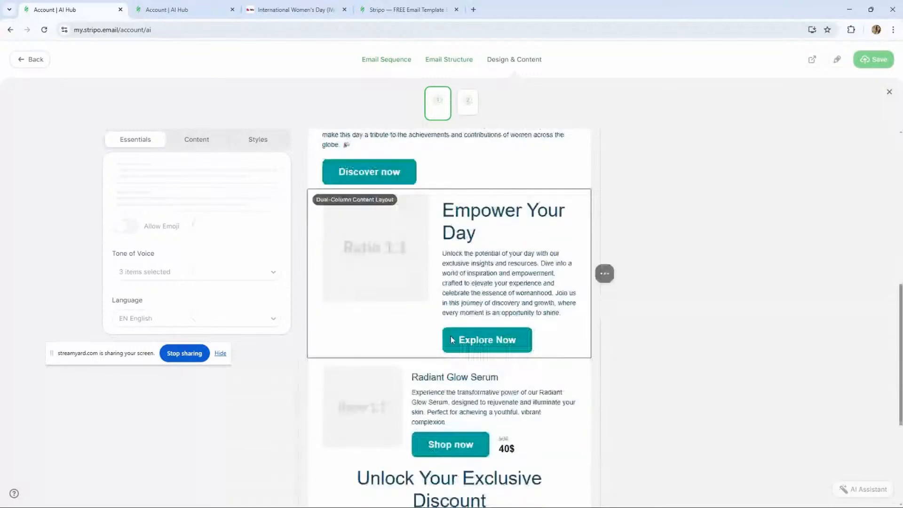
scroll(343, 256, down, 5)
scroll(342, 256, up, 7)
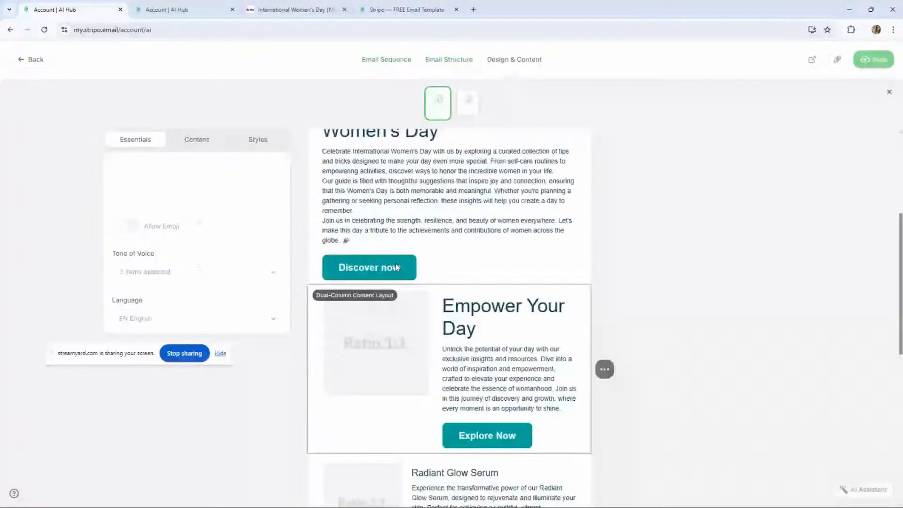
scroll(396, 267, up, 6)
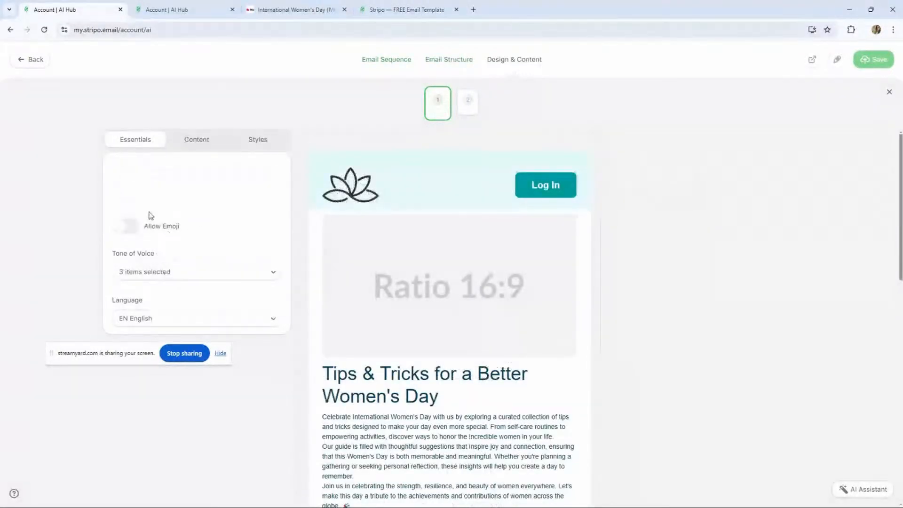
- Swap the first email's header for the top layout from the Headers library
mouse_move(529, 156)
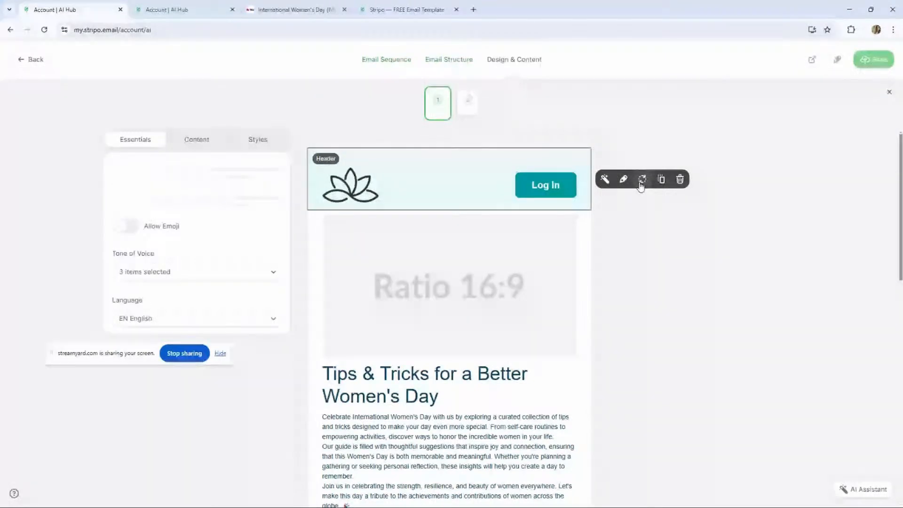
click(640, 184)
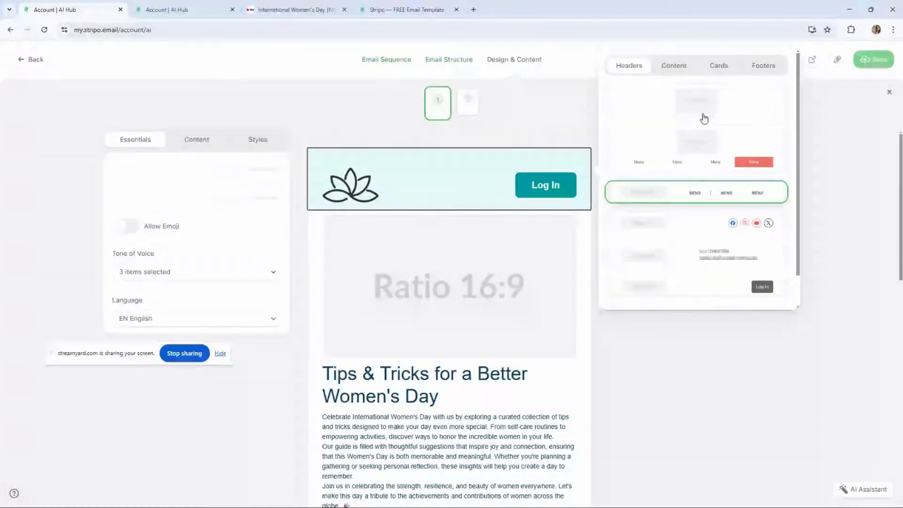
click(770, 106)
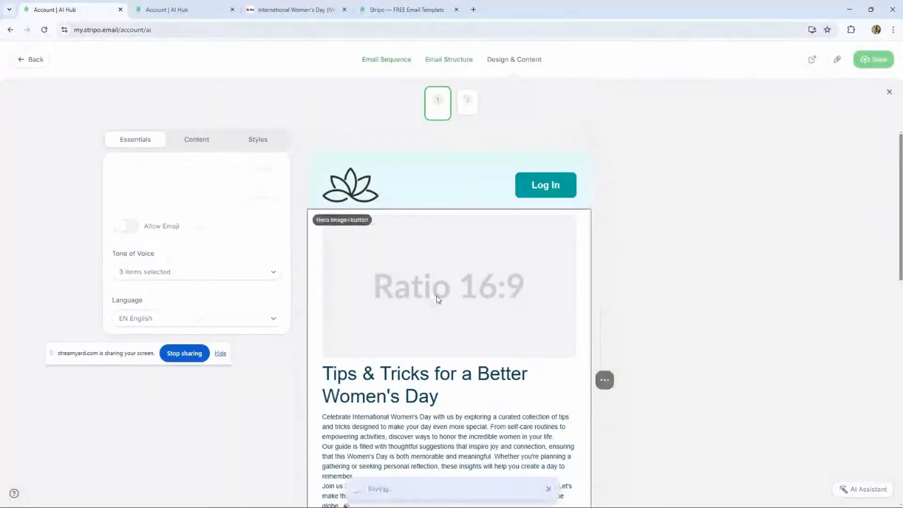
scroll(436, 295, down, 4)
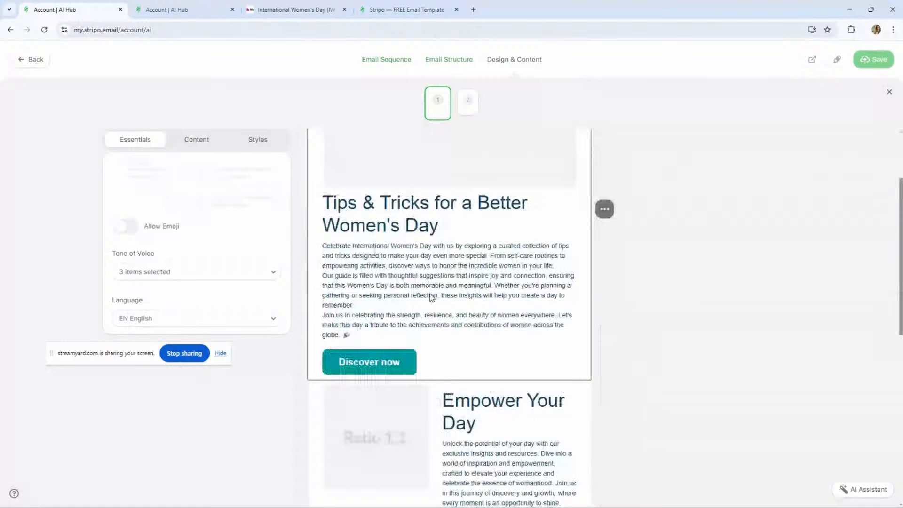
- Swap the Empower Your Day section for a Content library layout with two alternating image-and-text rows
scroll(437, 306, down, 3)
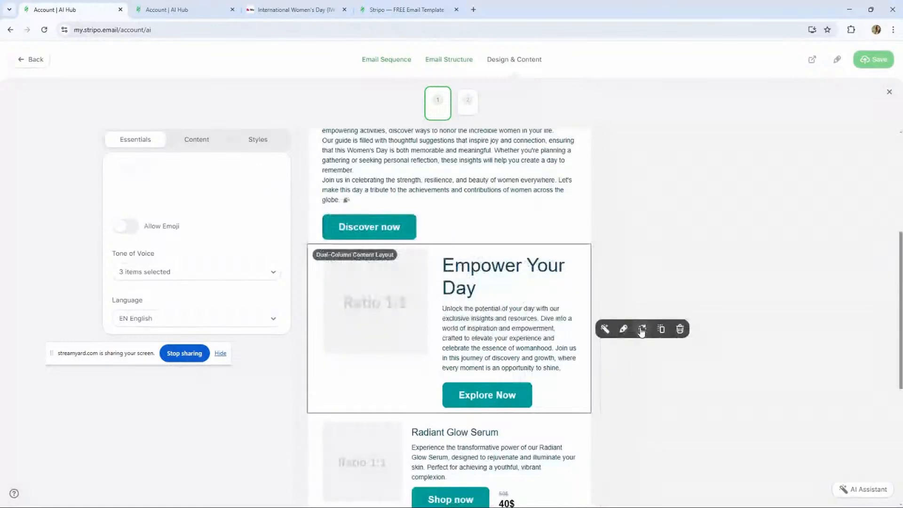
click(642, 330)
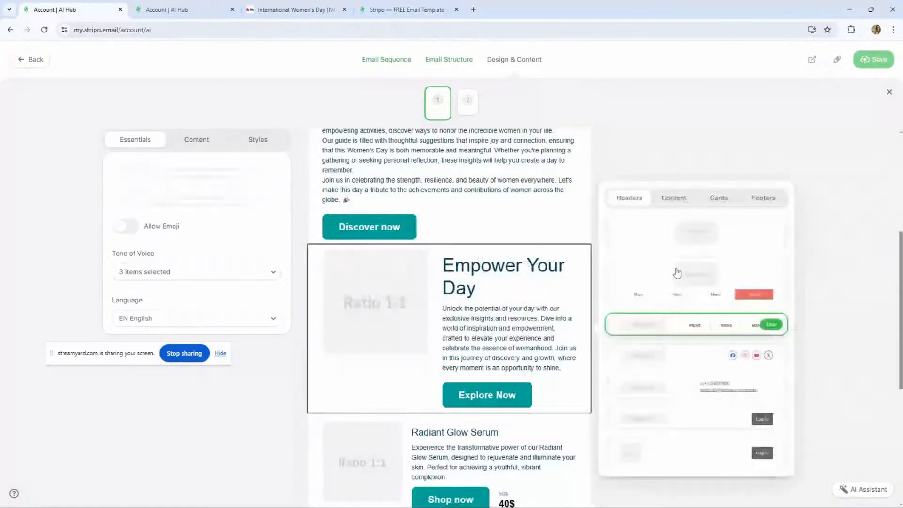
click(675, 198)
scroll(683, 328, down, 3)
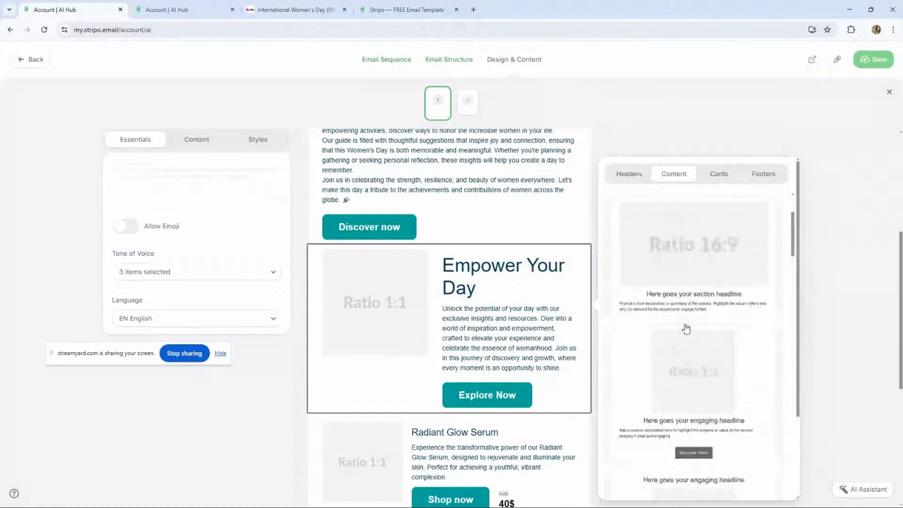
scroll(687, 329, down, 1)
scroll(688, 329, down, 5)
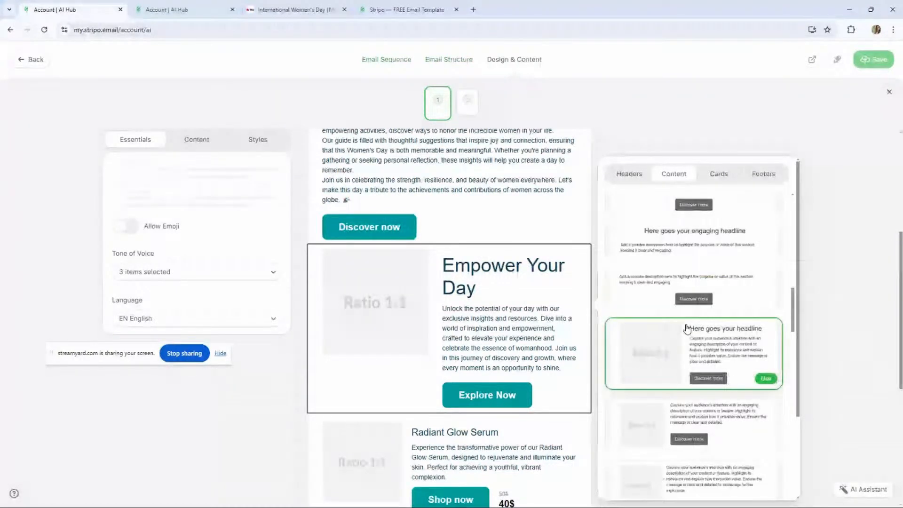
scroll(687, 329, down, 5)
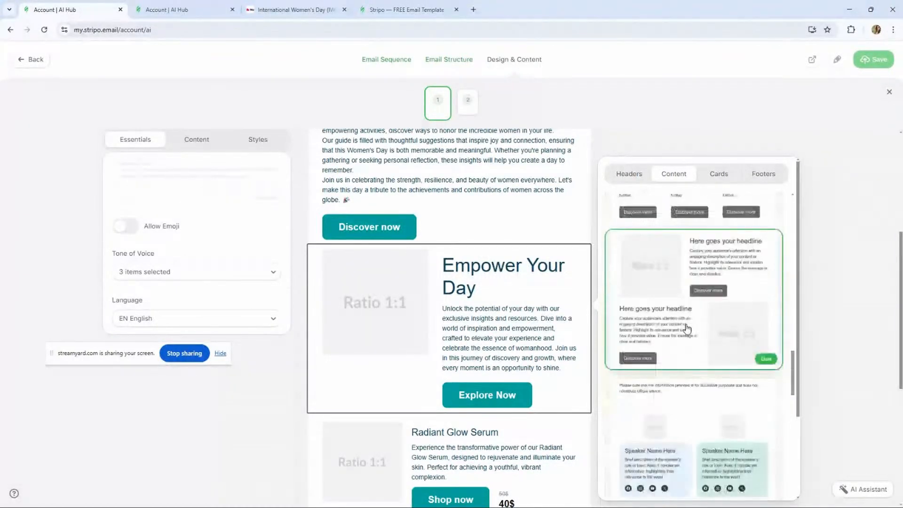
scroll(687, 328, down, 1)
click(766, 315)
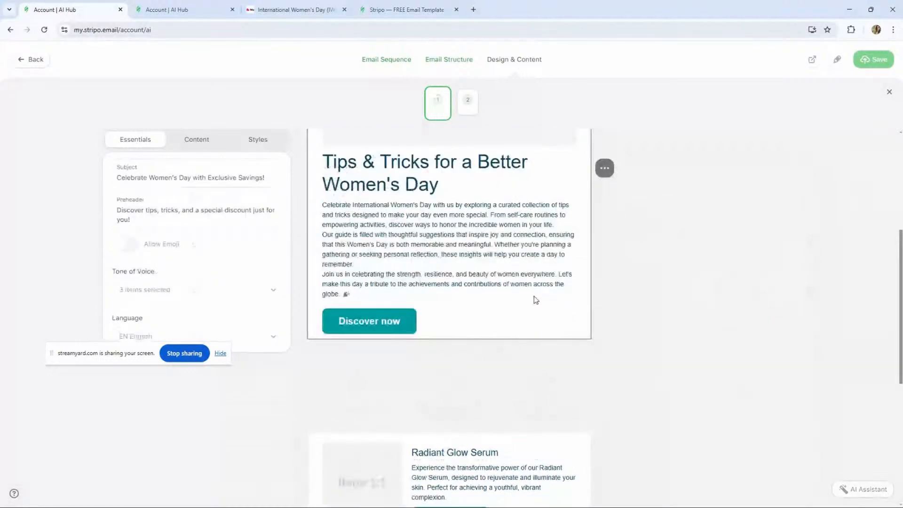
scroll(499, 320, down, 4)
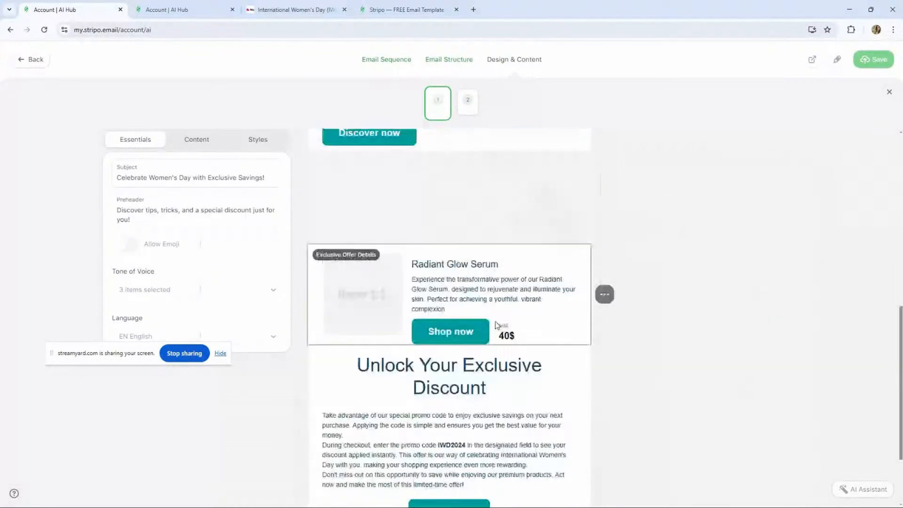
scroll(494, 318, down, 1)
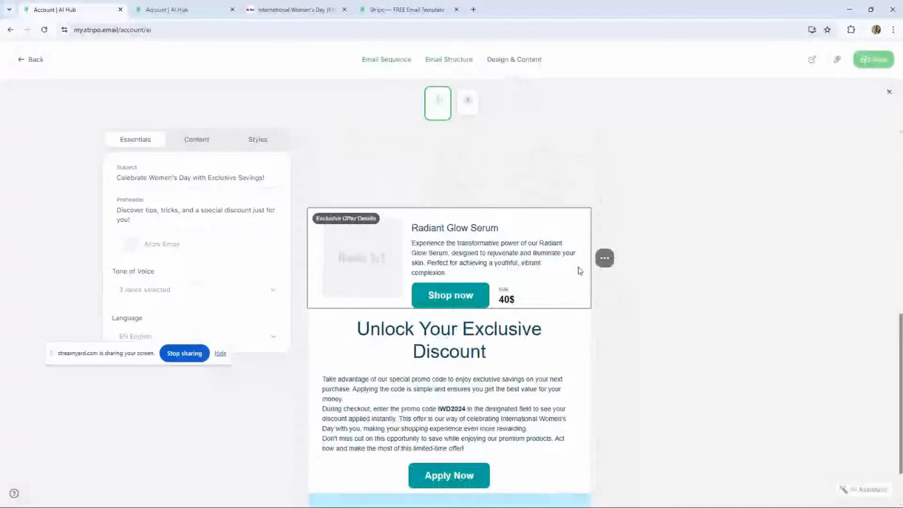
click(604, 258)
scroll(460, 354, down, 2)
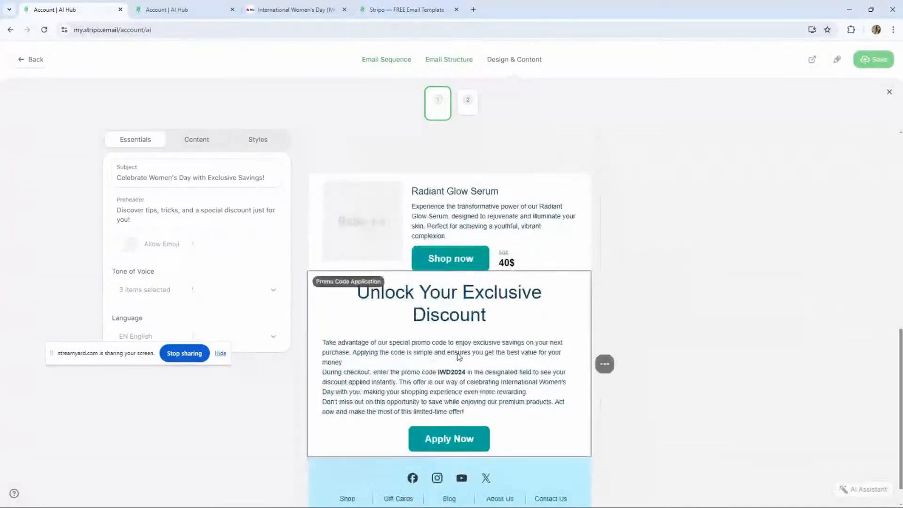
scroll(472, 330, up, 4)
scroll(472, 329, down, 3)
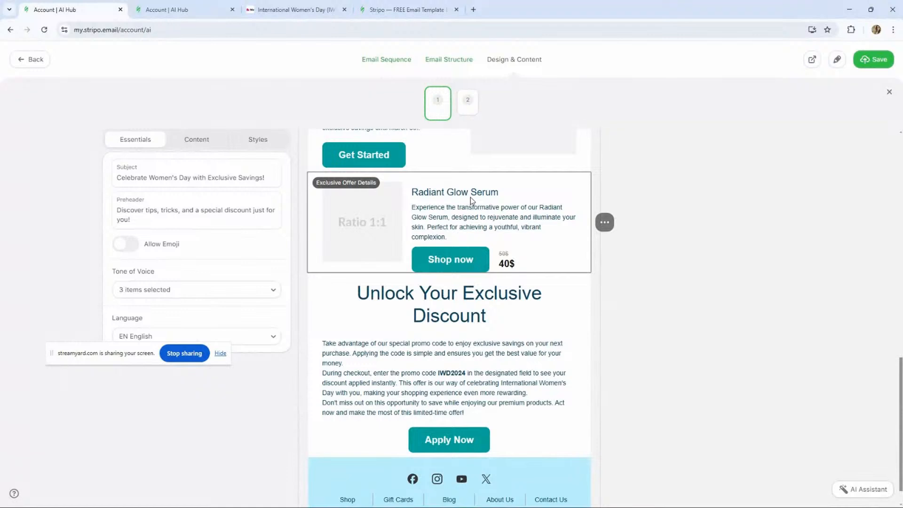
mouse_move(606, 226)
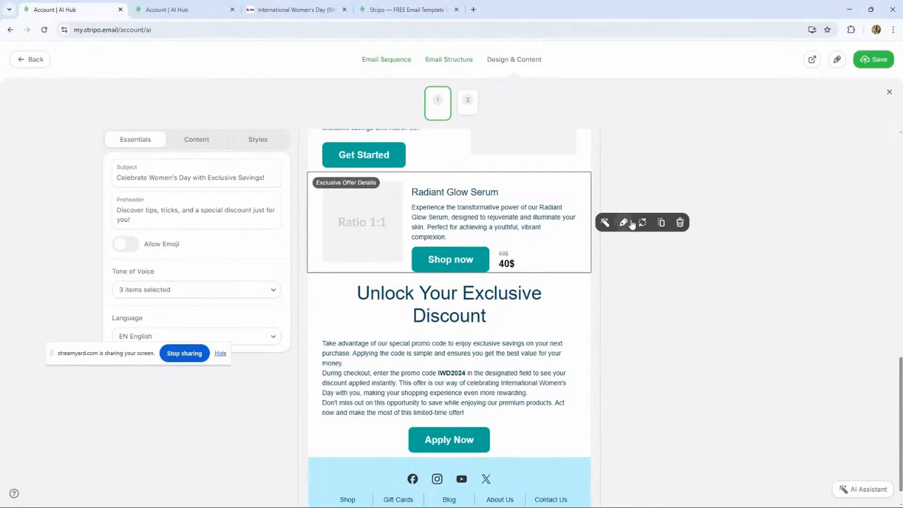
click(643, 223)
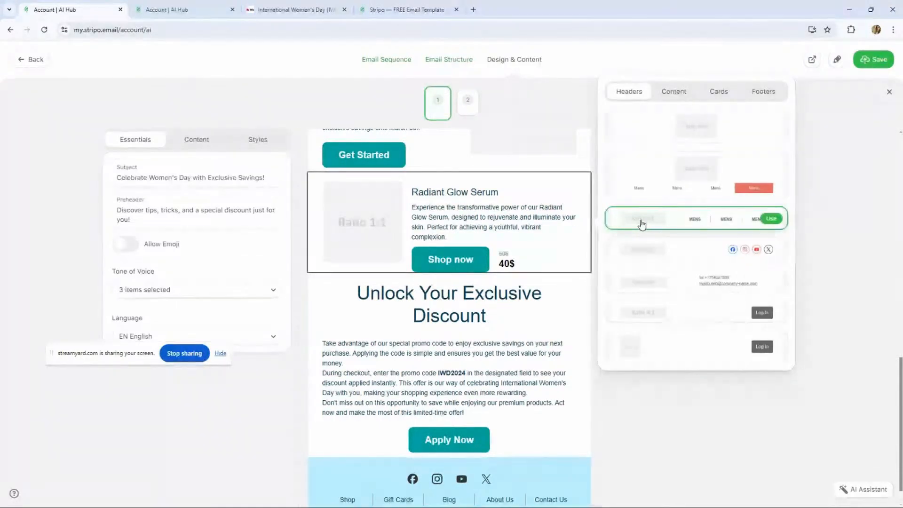
click(363, 334)
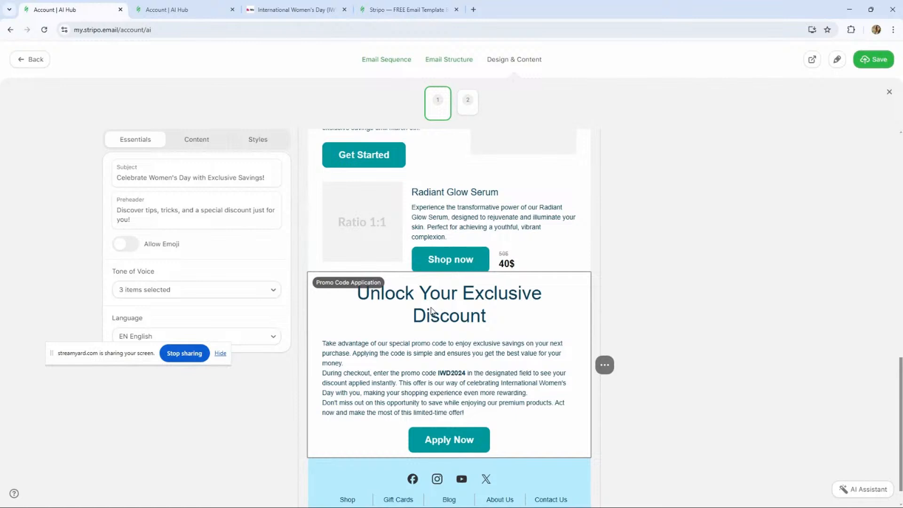
- Delete the Radiant Glow Serum exclusive offer section
mouse_move(605, 223)
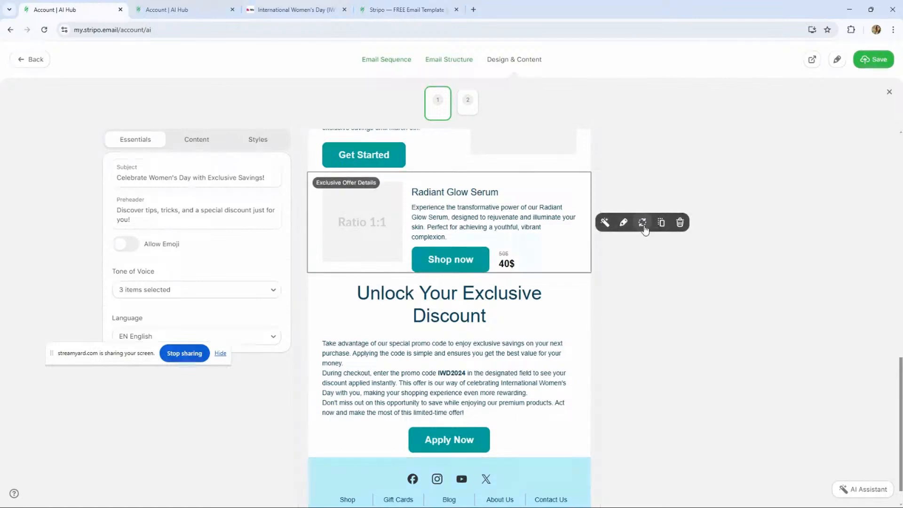
click(677, 227)
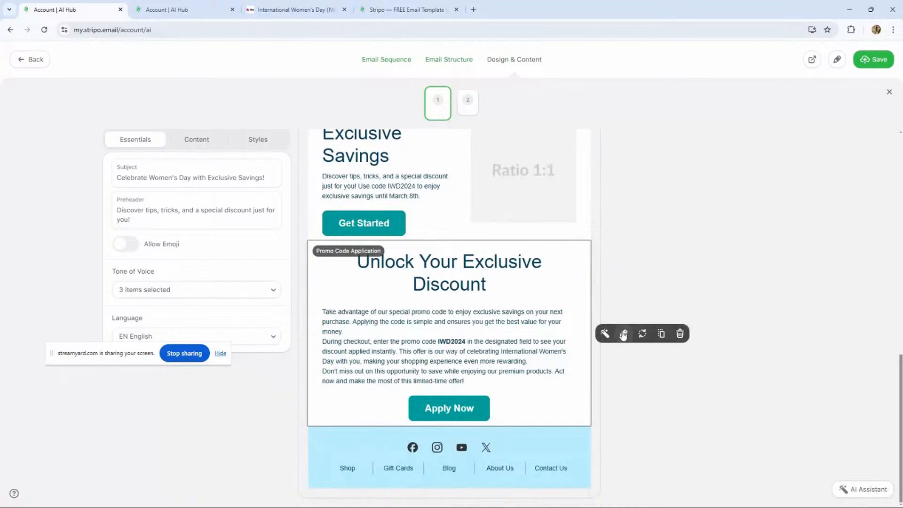
- Swap the Unlock Your Exclusive Discount promo section for a headline-and-text layout from the Content library
click(640, 335)
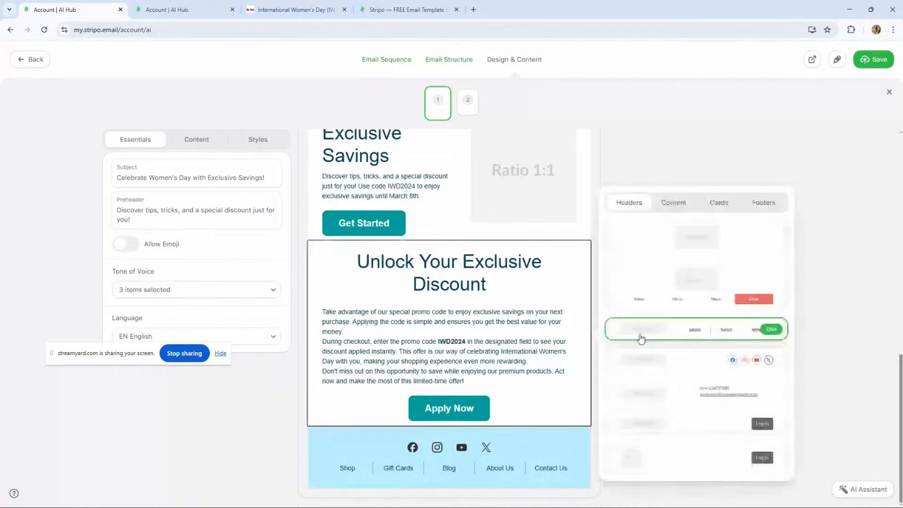
click(711, 205)
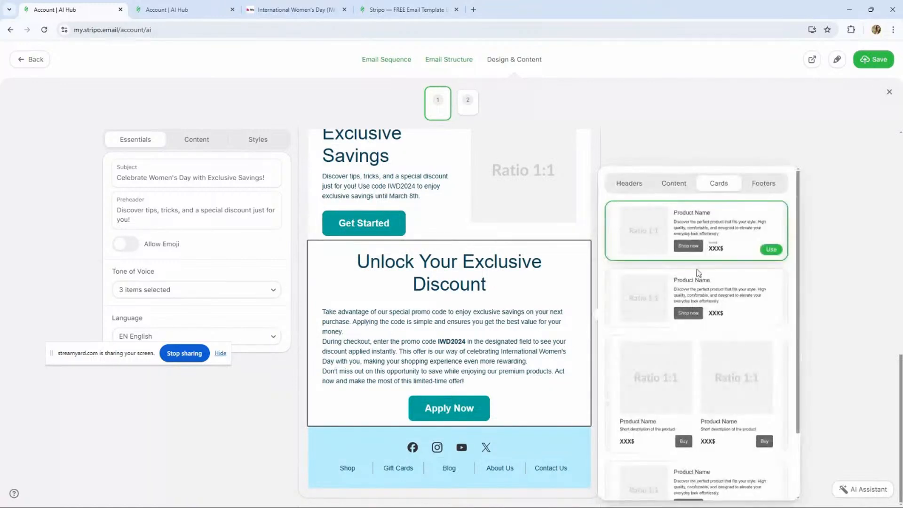
scroll(701, 282, down, 3)
scroll(702, 292, up, 5)
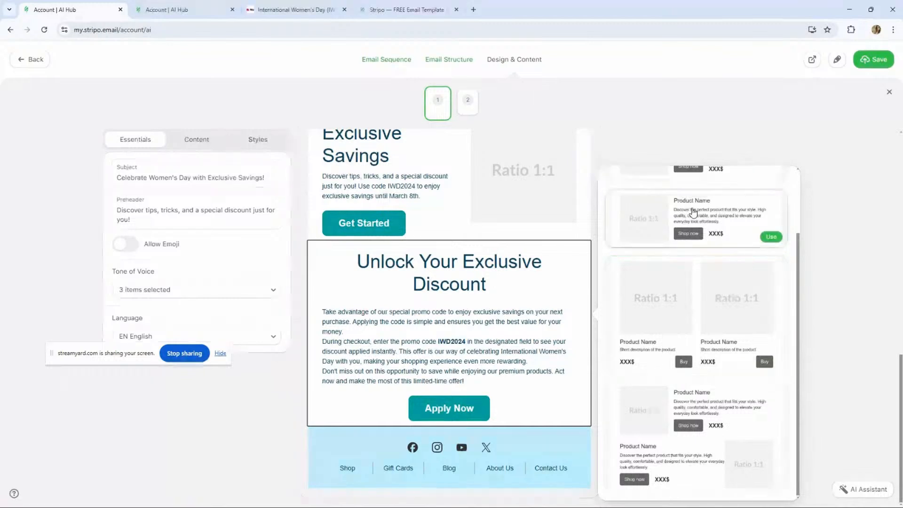
click(678, 190)
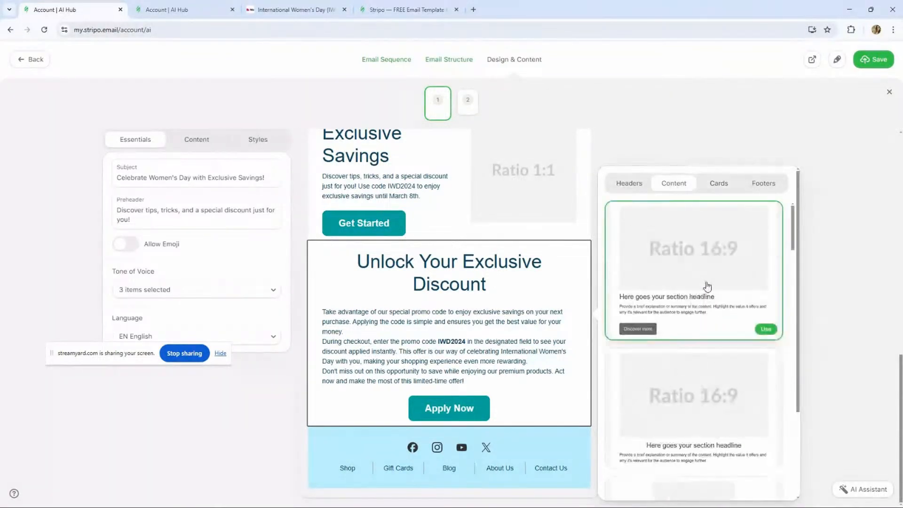
scroll(712, 289, down, 3)
scroll(717, 291, down, 5)
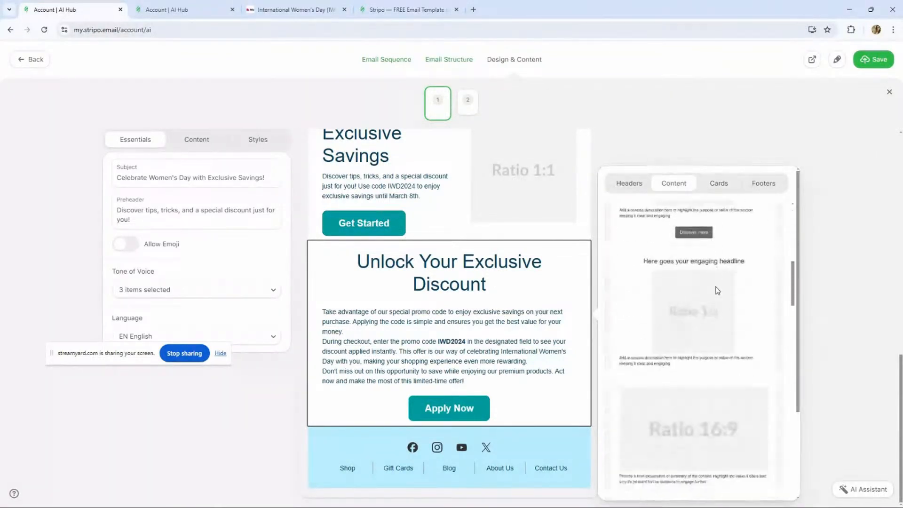
scroll(717, 292, down, 2)
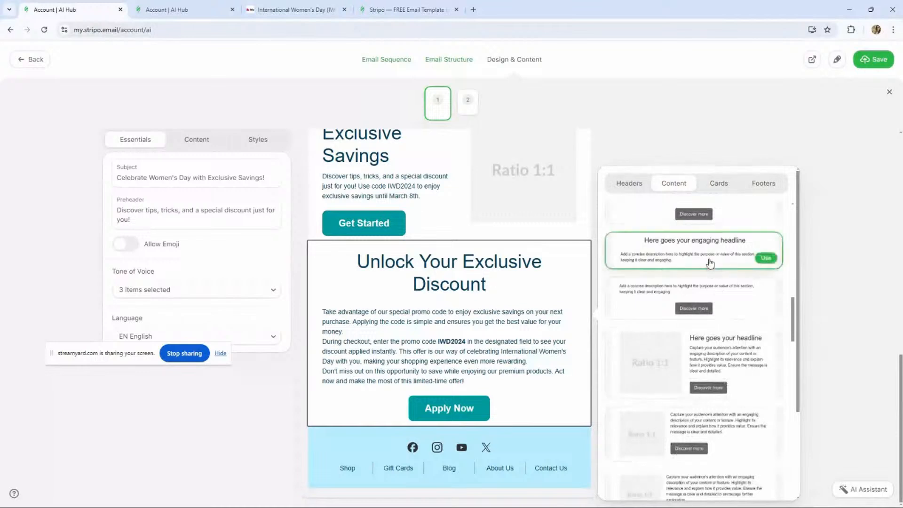
click(765, 259)
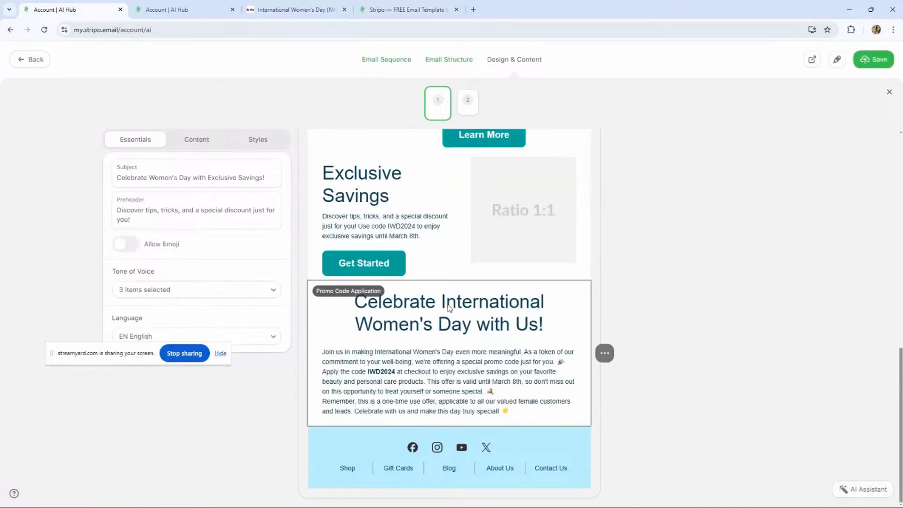
- Duplicate the Celebrate International Women's Day with Us promo code section
click(448, 426)
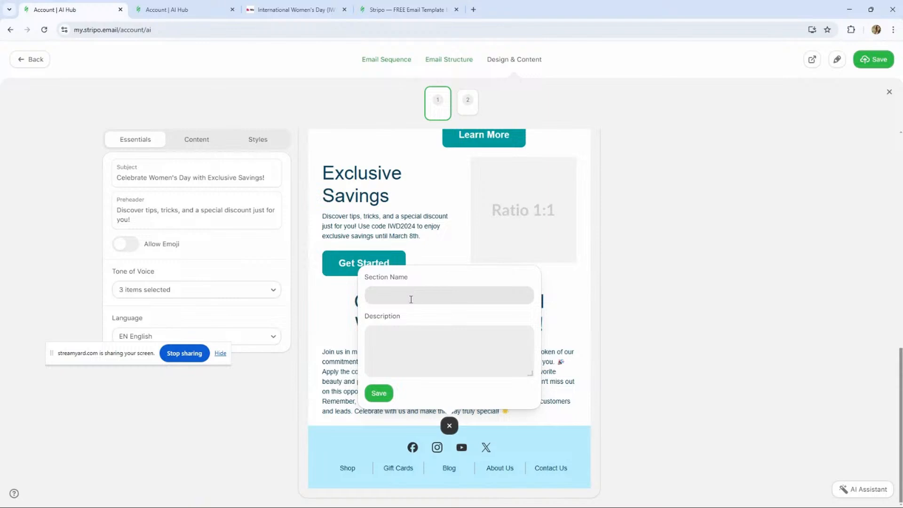
click(321, 302)
mouse_move(604, 353)
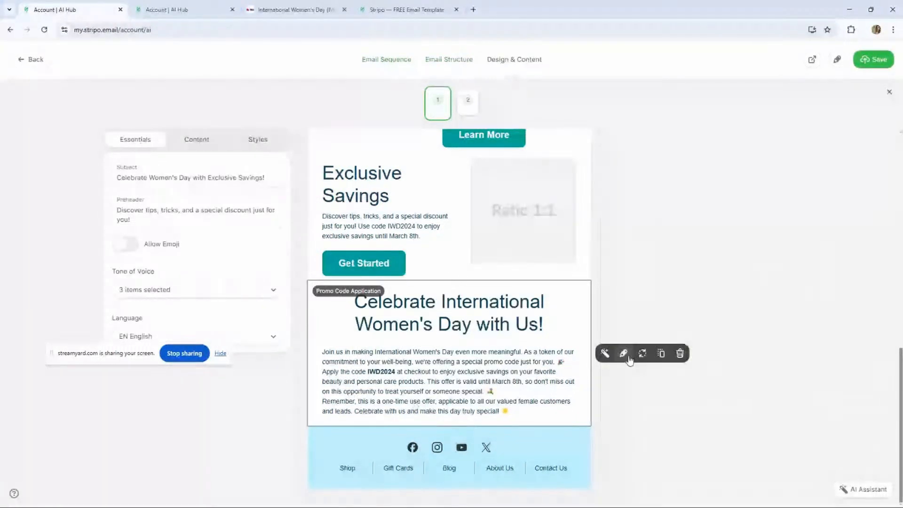
click(665, 359)
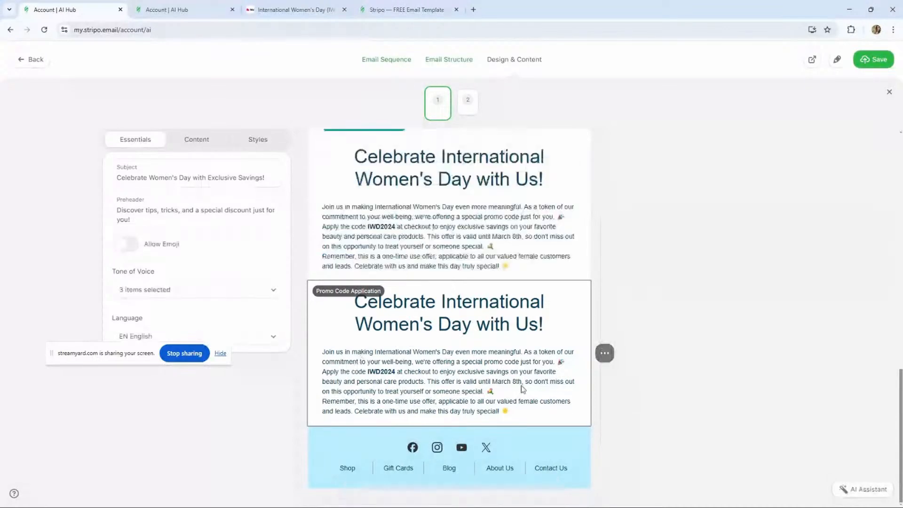
- Swap the duplicated promo section for a Content layout with description text and a button
click(641, 360)
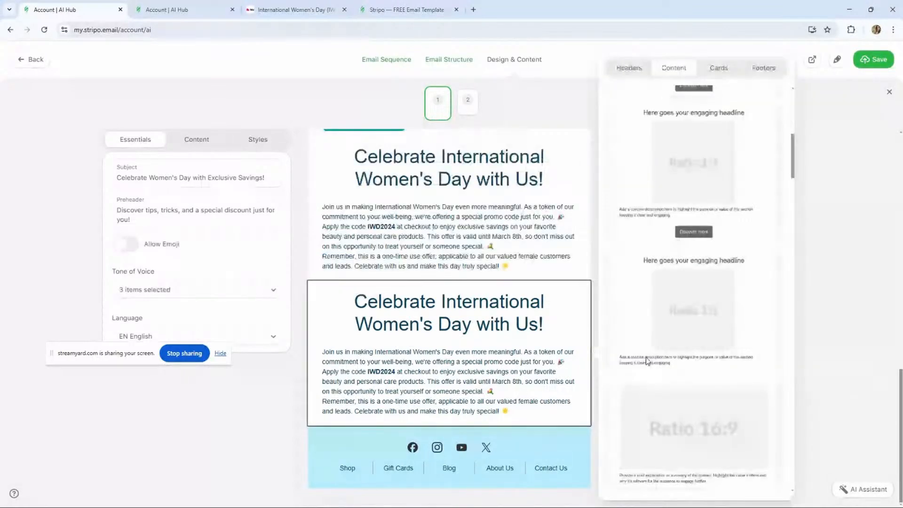
scroll(678, 275, down, 10)
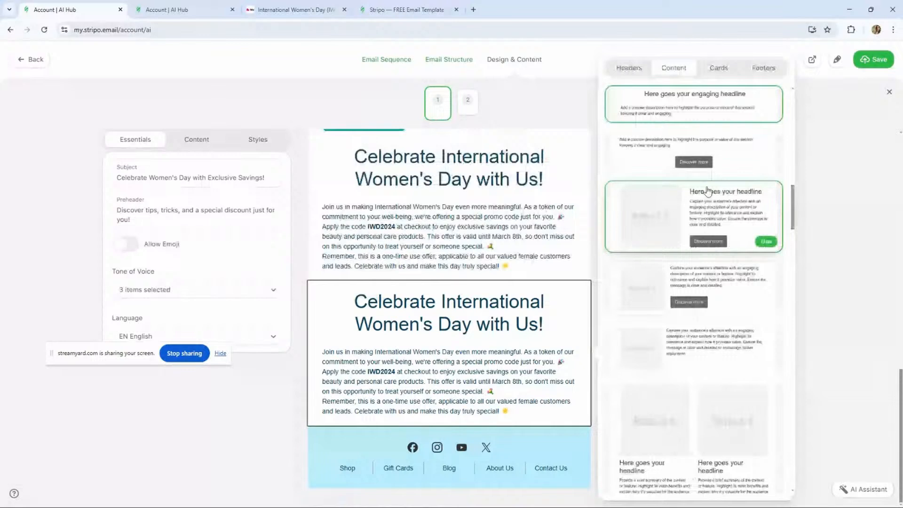
mouse_move(774, 171)
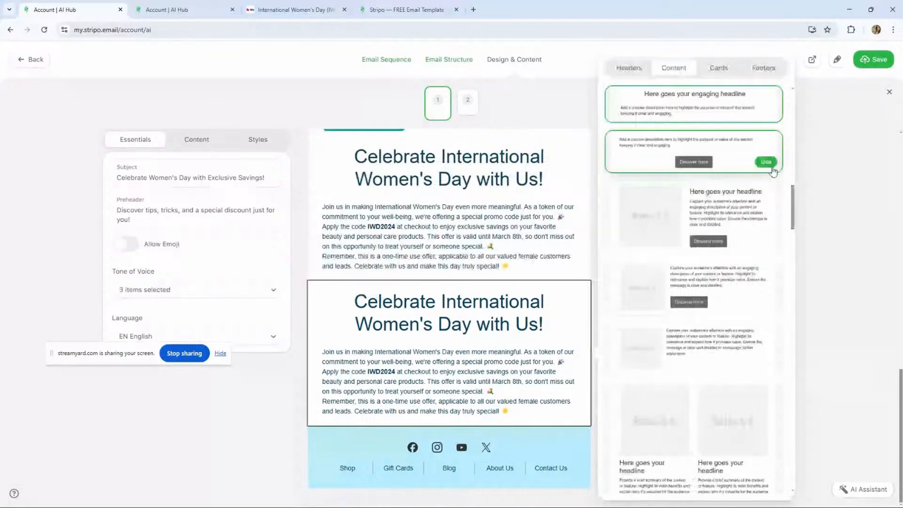
click(767, 162)
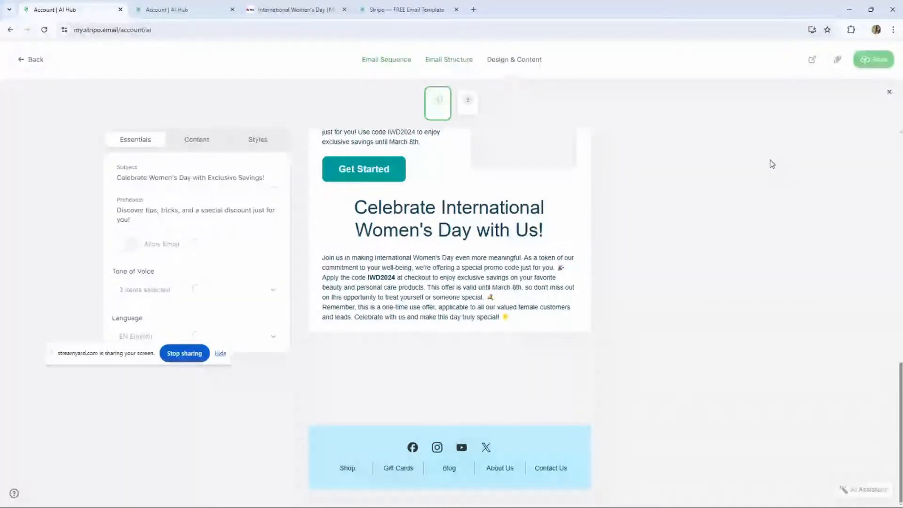
- Replace the email header with the logo layout that has a menu row and highlighted button
scroll(446, 311, up, 10)
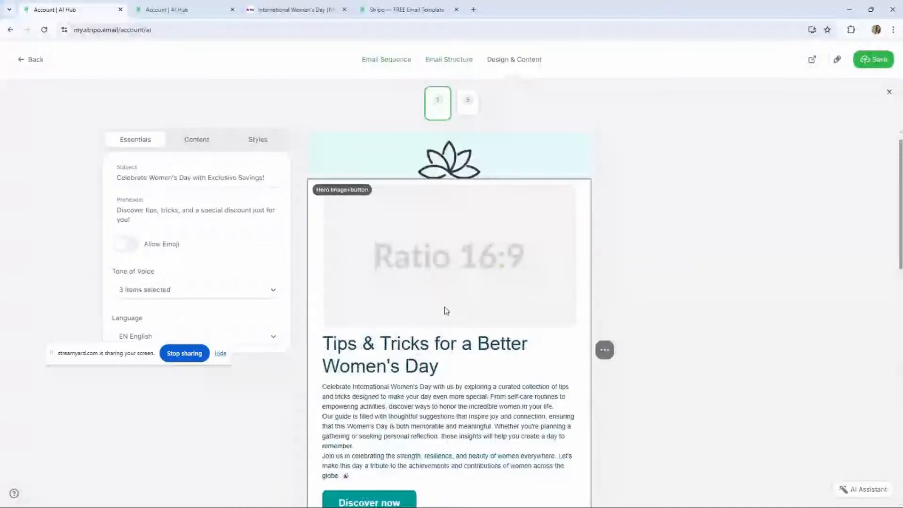
scroll(446, 310, up, 1)
click(451, 182)
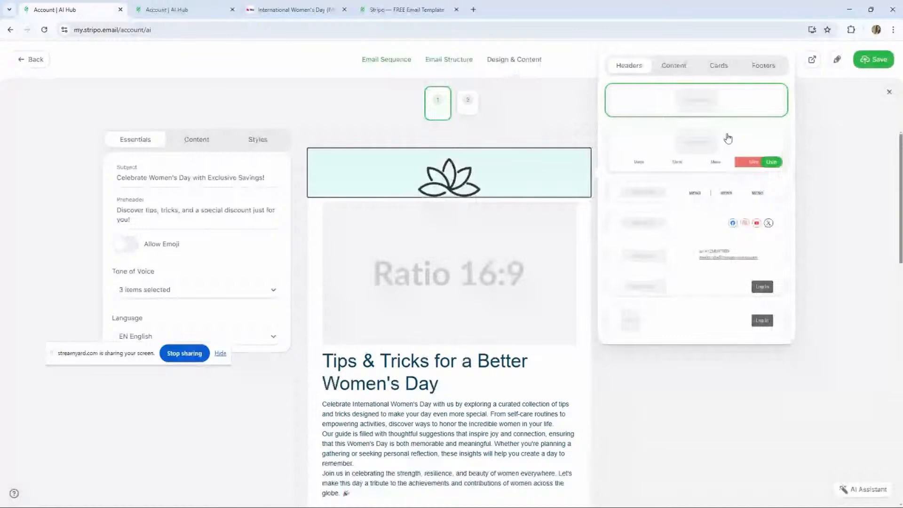
click(772, 164)
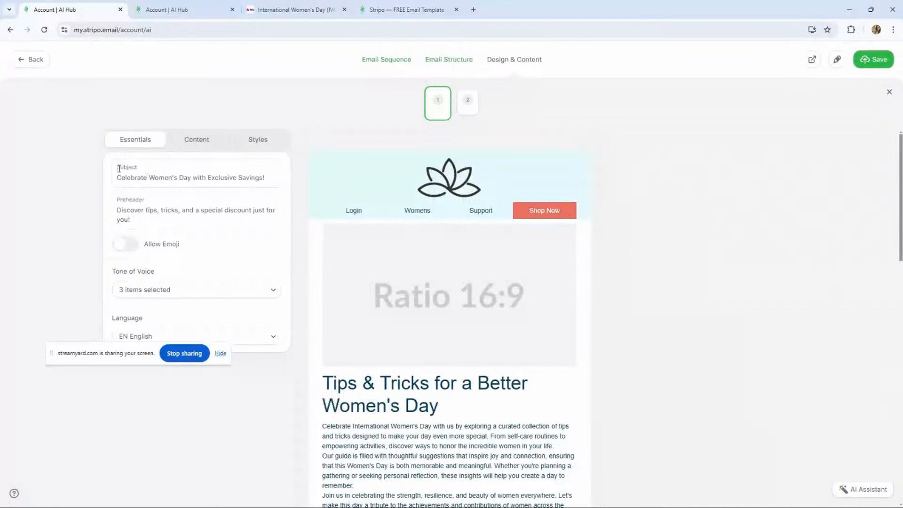
- Enable Allow Emoji for the subject and preheader, and review the Tone of Voice selections
click(129, 244)
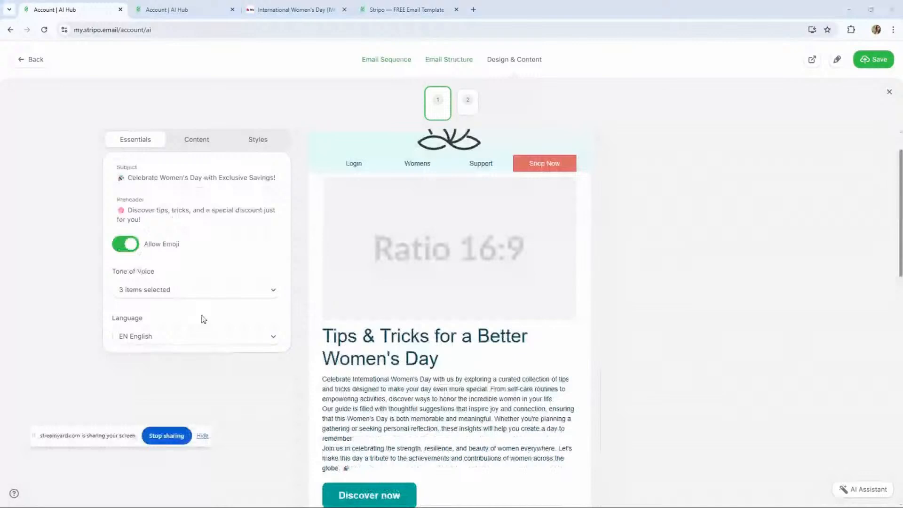
click(196, 289)
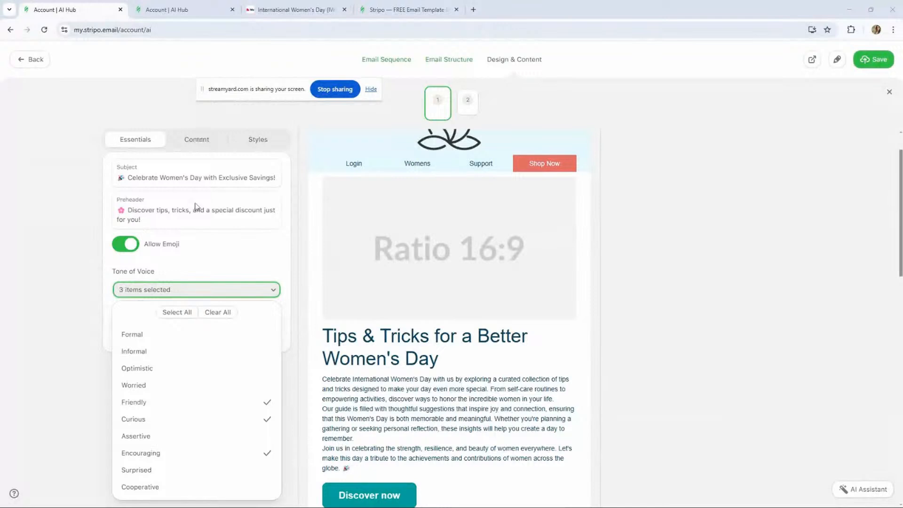
click(224, 258)
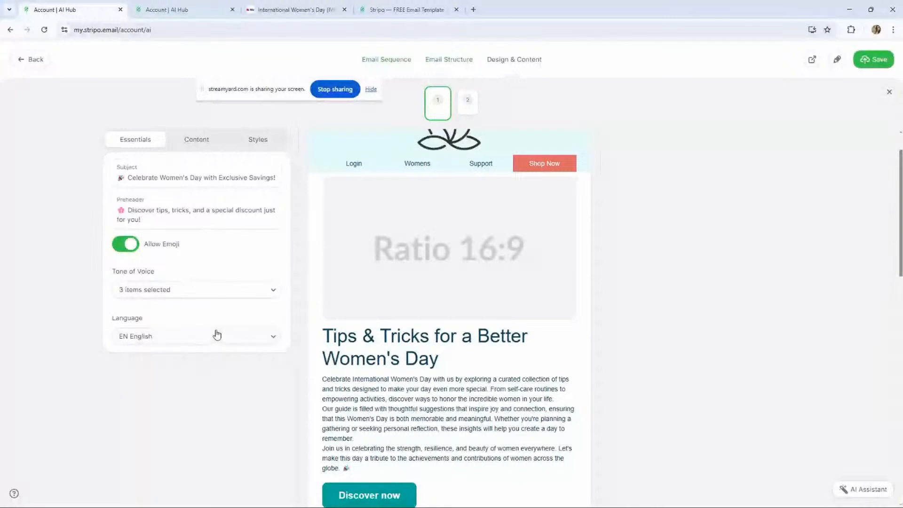
- Preview the email in a new tab, checking the mobile view and the combined desktop and mobile view
click(812, 60)
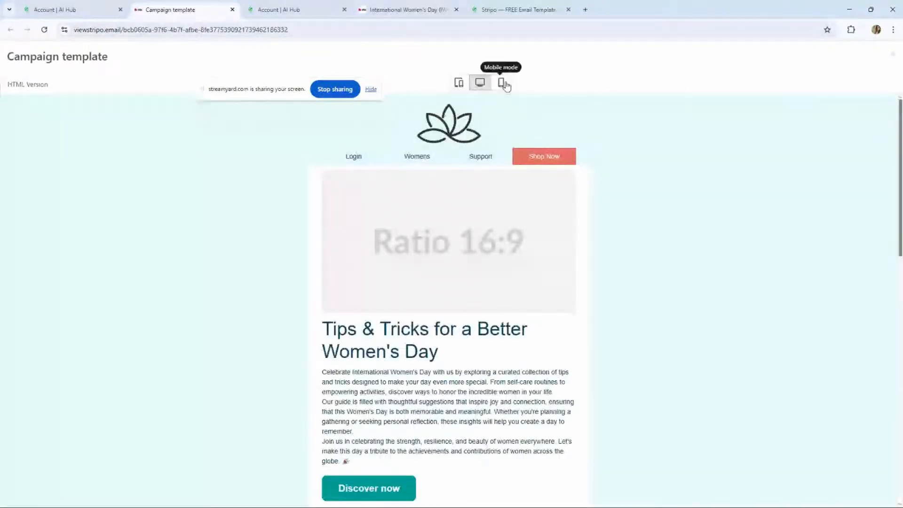
click(505, 85)
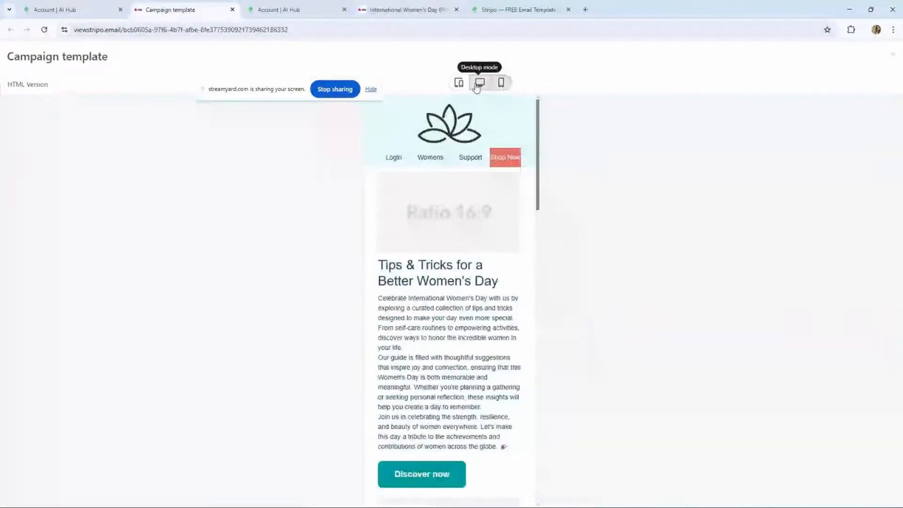
click(459, 84)
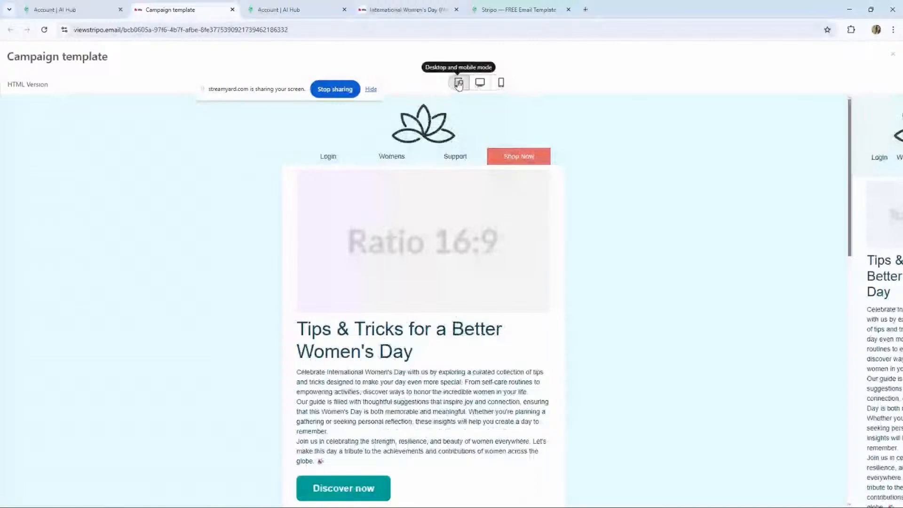
click(80, 8)
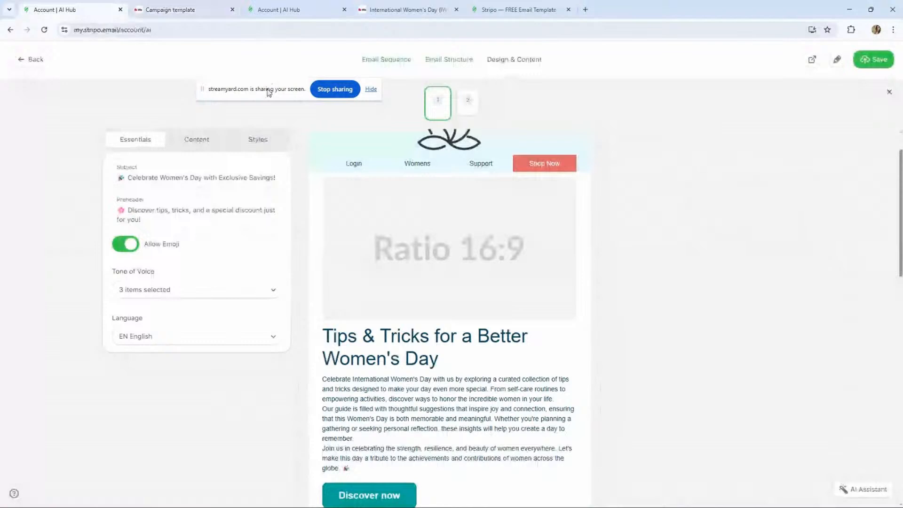
- Make a copy of the first email and open it in the Stripo editor
drag(269, 92, 82, 93)
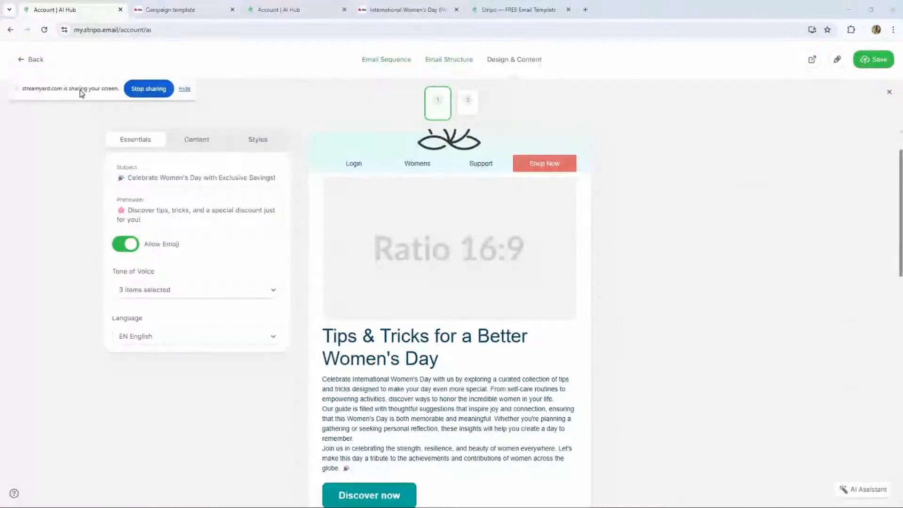
click(838, 61)
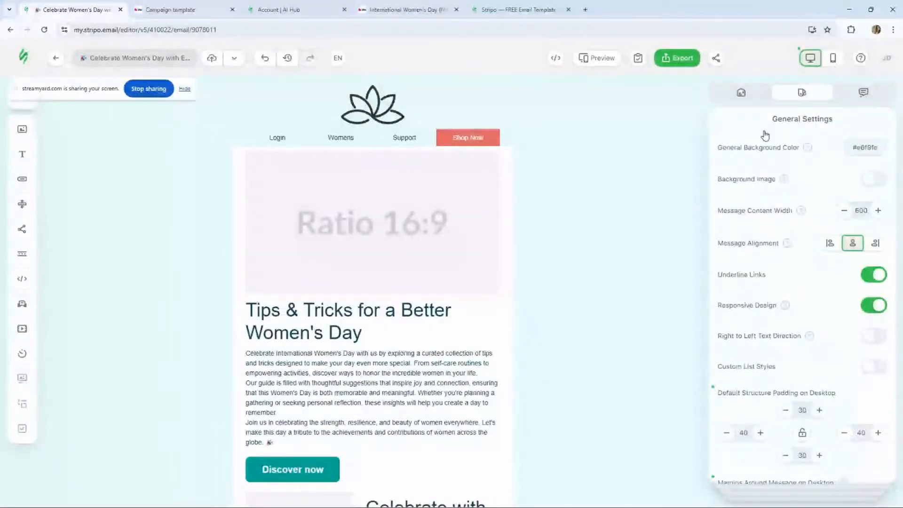
scroll(622, 196, down, 10)
scroll(53, 123, up, 10)
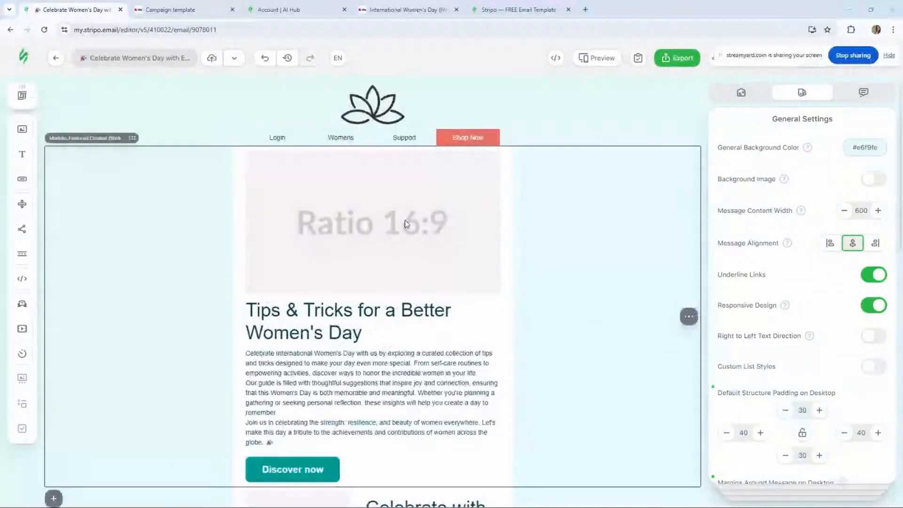
- Replace the Ratio 16:9 placeholder in the Tips & Tricks section with the hero image of the woman holding tulips
click(304, 197)
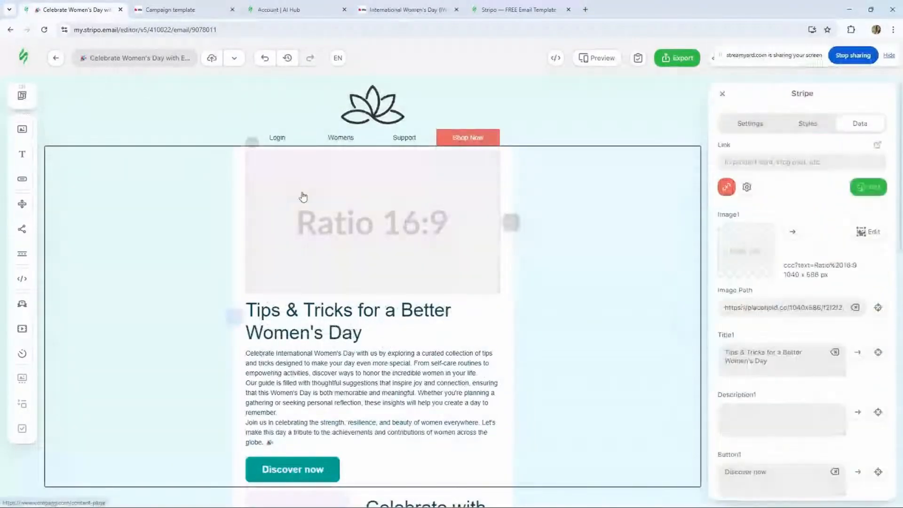
click(417, 209)
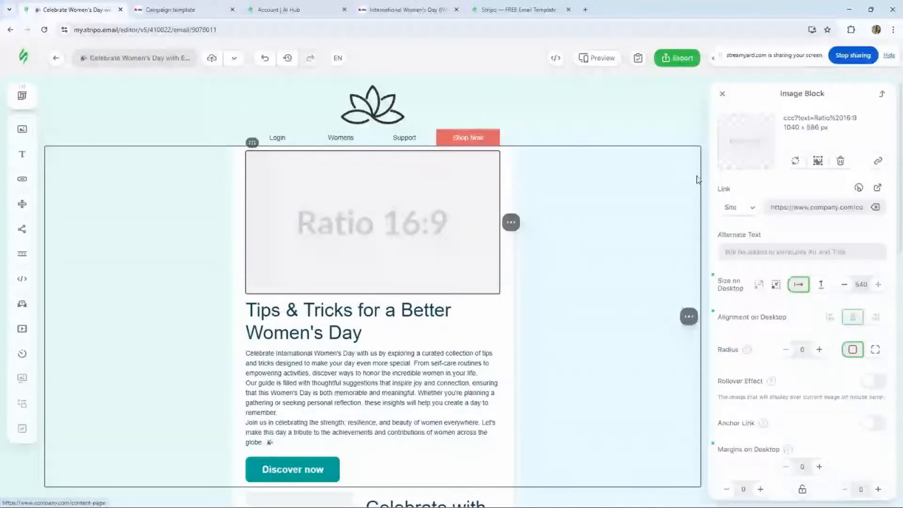
click(746, 141)
click(674, 139)
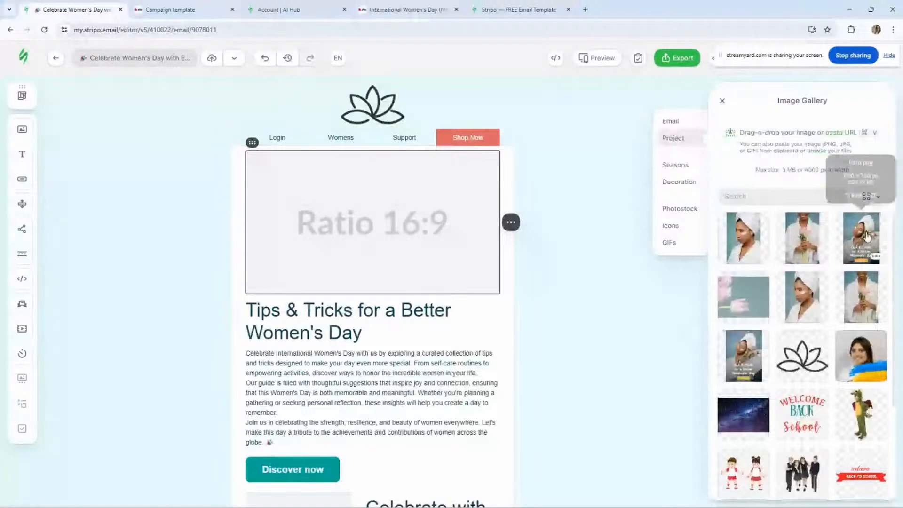
click(868, 236)
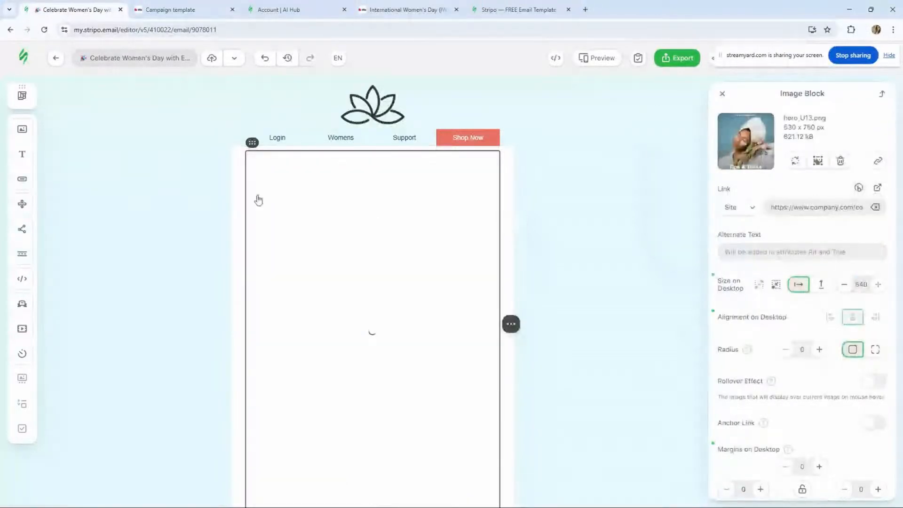
- Set the hero structure's left, right and top padding to 0 so the image fills the 600 px width
click(239, 179)
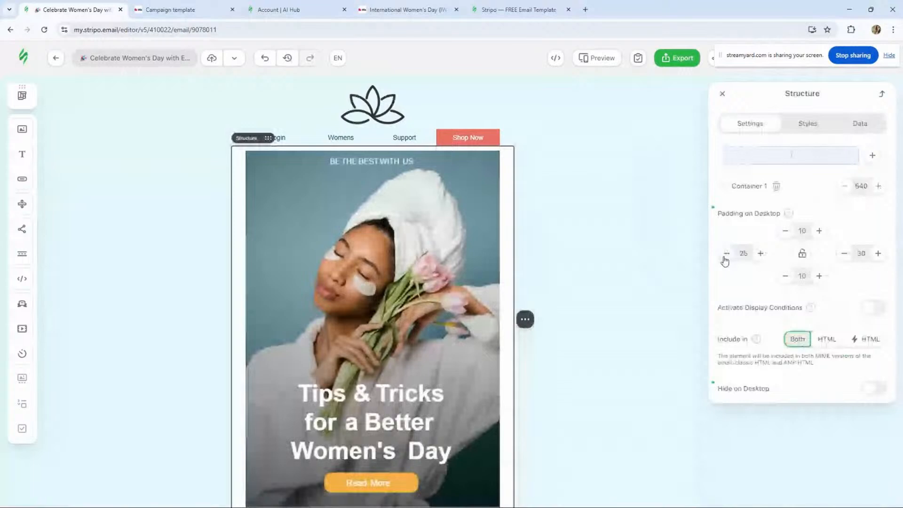
click(725, 257)
click(725, 257)
click(725, 254)
click(725, 254)
click(725, 254)
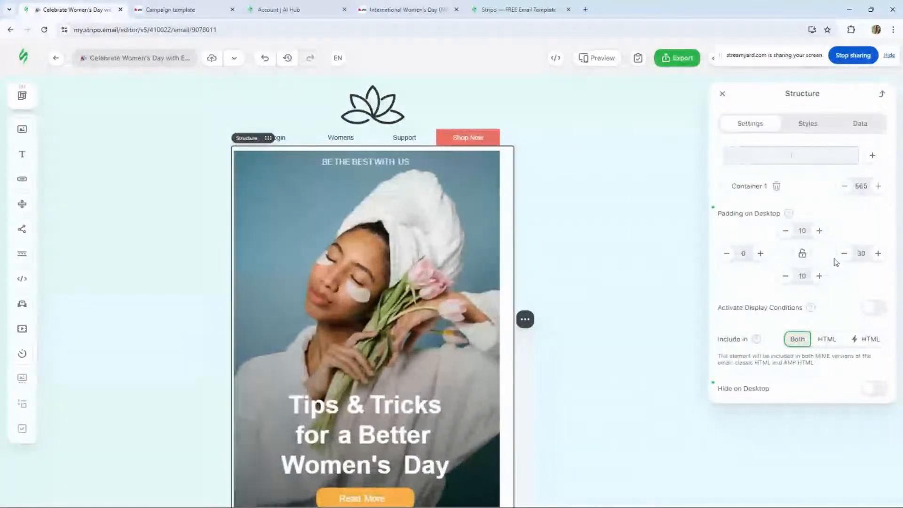
click(844, 254)
click(844, 254)
click(845, 254)
click(845, 254)
click(845, 254)
click(845, 254)
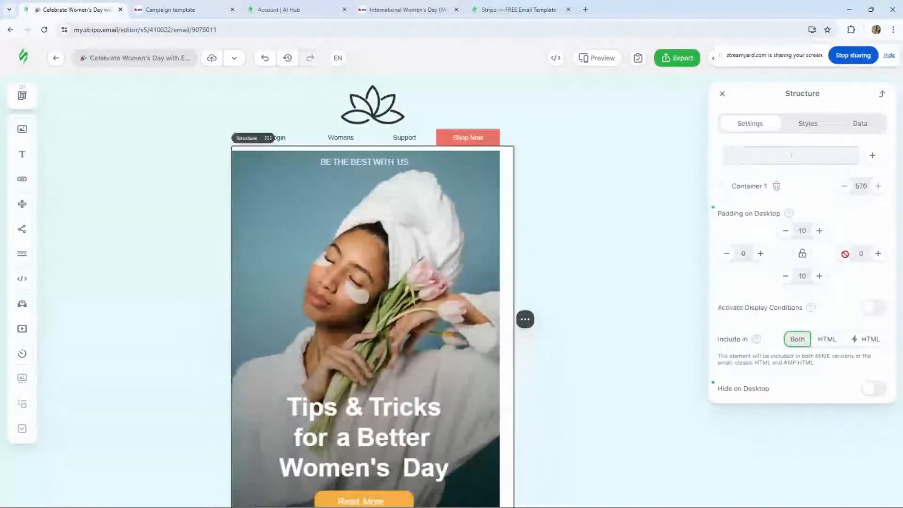
click(786, 232)
click(786, 232)
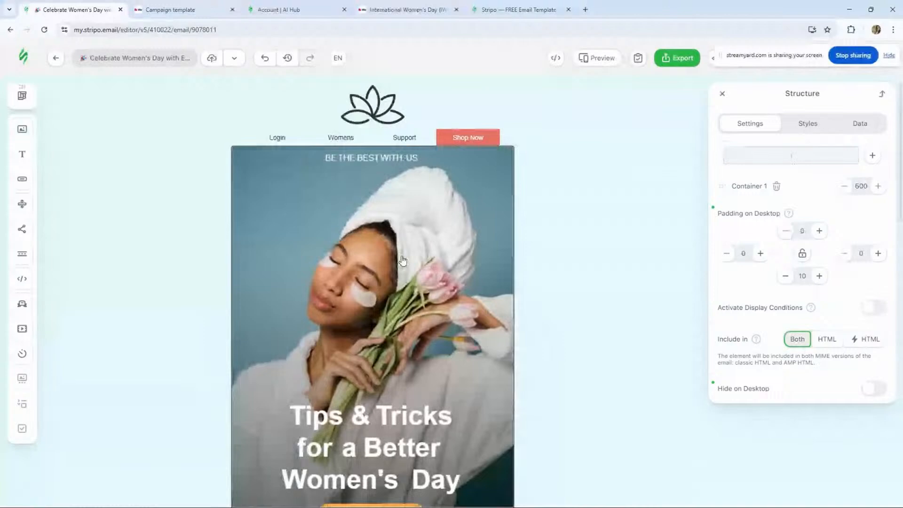
- Change the Discover now button text to "Discover articles"
scroll(405, 259, down, 5)
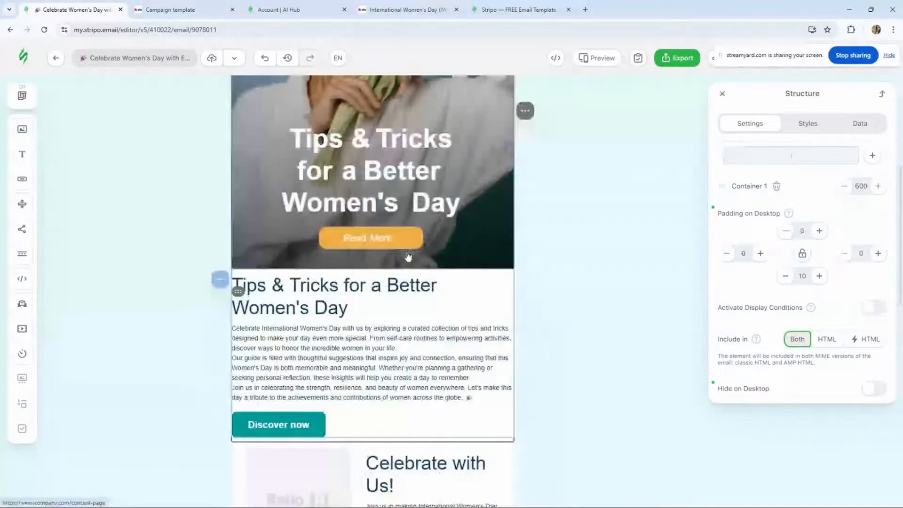
scroll(408, 256, down, 4)
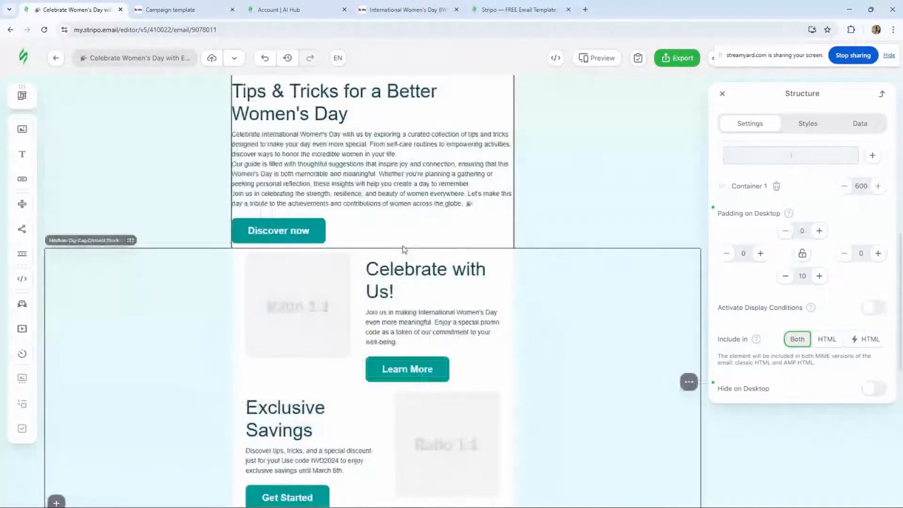
scroll(403, 249, up, 2)
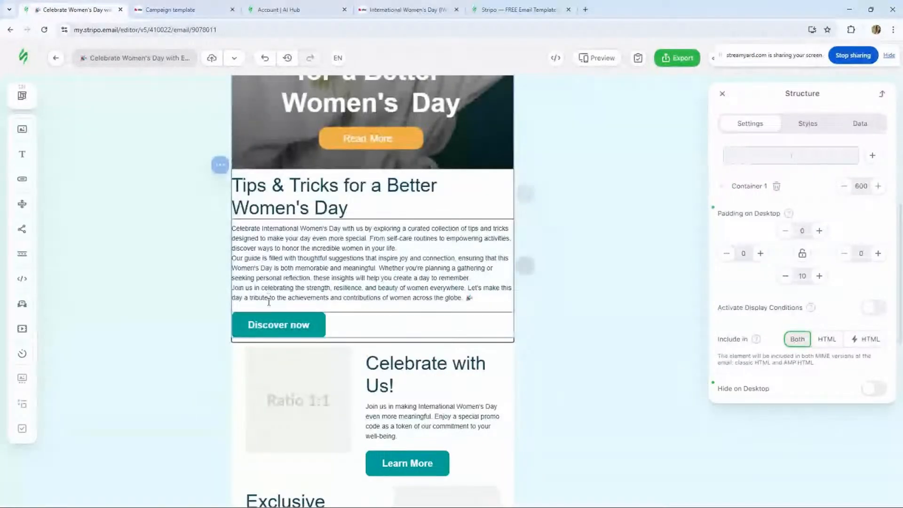
click(275, 328)
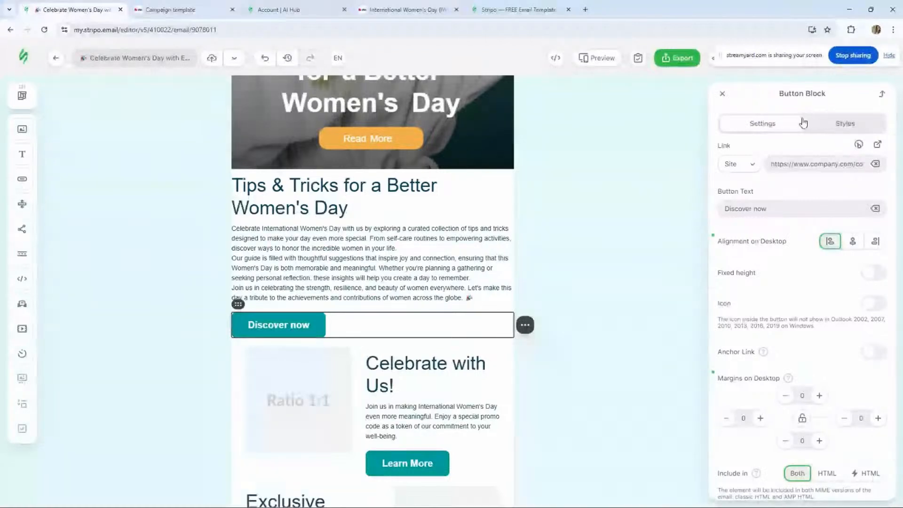
drag(782, 209, 676, 208)
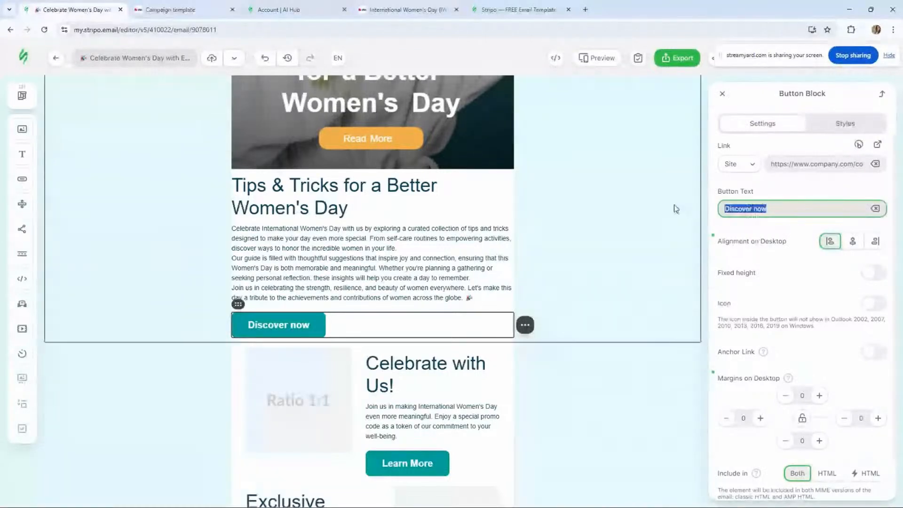
click(782, 210)
key(BackSpace)
key(BackSpace)
key(BackSpace)
text(artic)
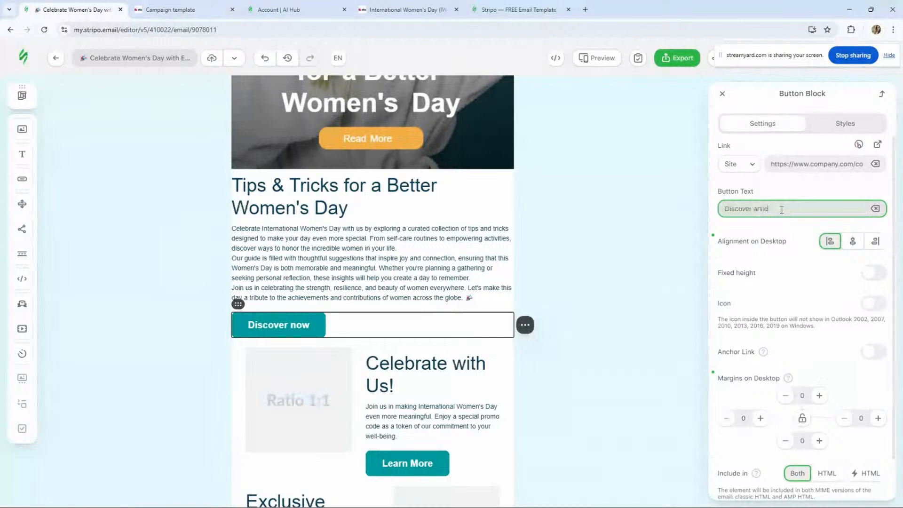
text(les)
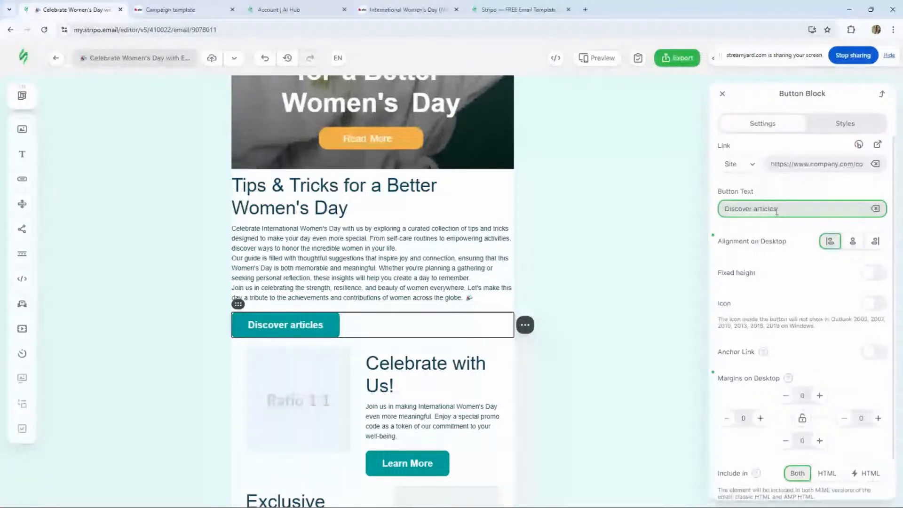
- Use Improve with AI on the Tips & Tricks description to make it shorter and add emoji
click(381, 288)
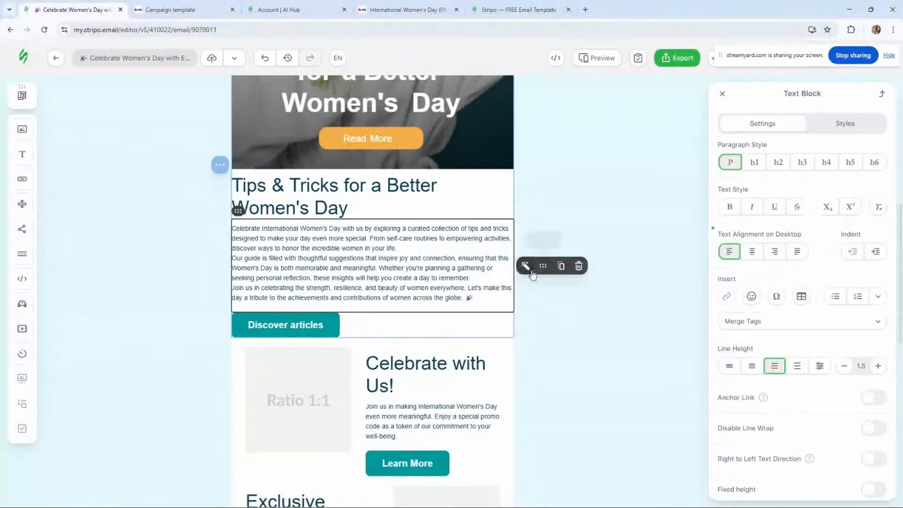
click(526, 267)
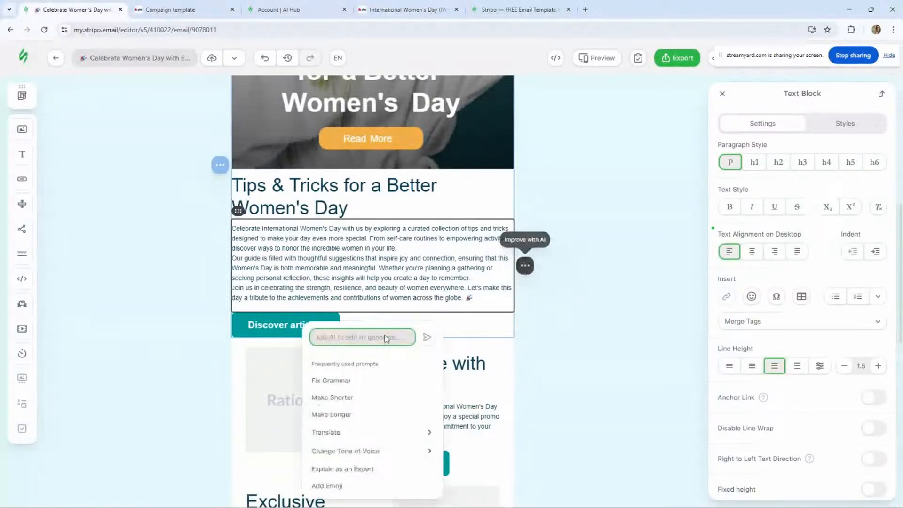
click(356, 402)
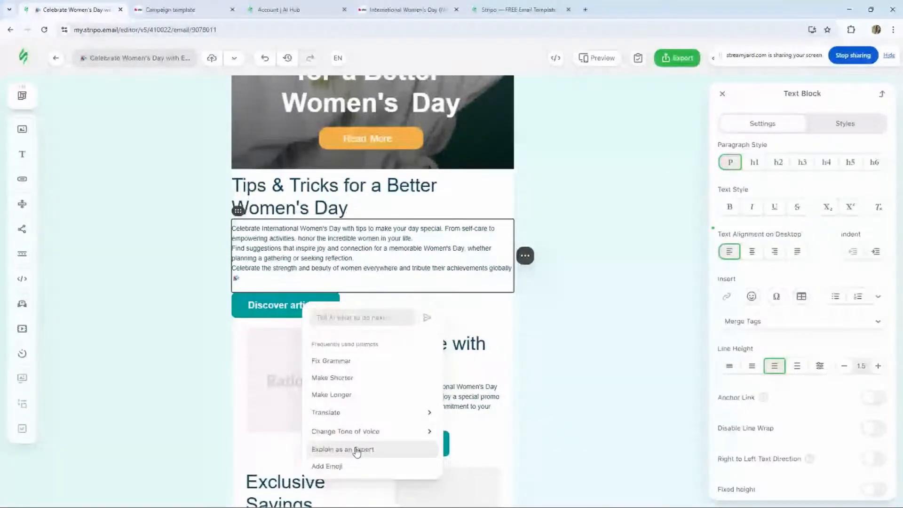
click(353, 467)
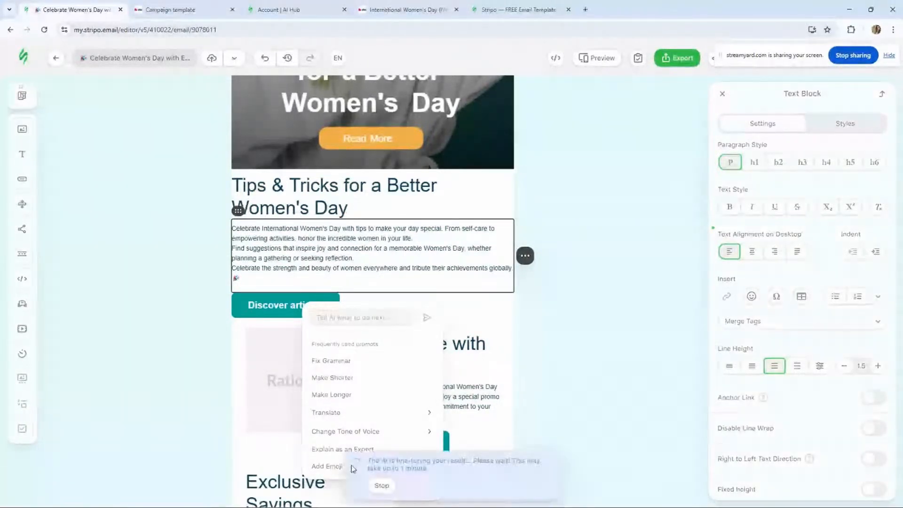
- Translate the description into French with AI and make it shorter again
mouse_move(379, 411)
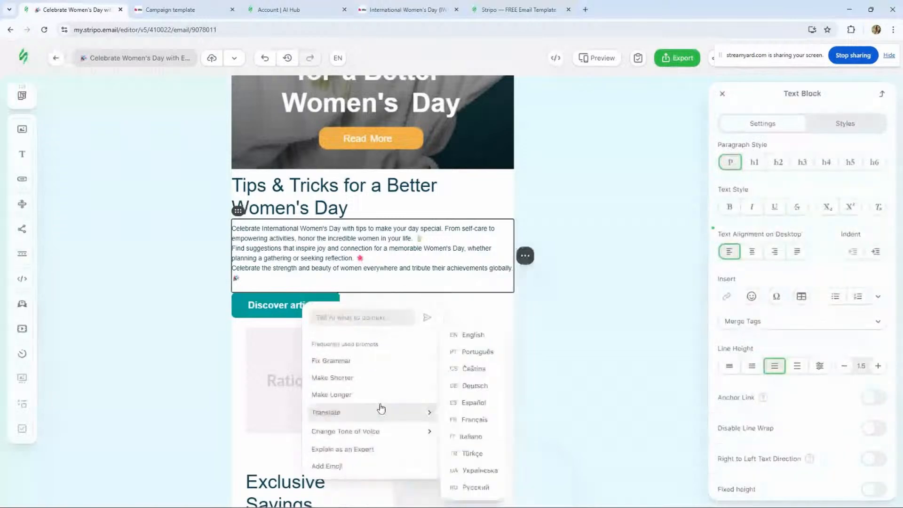
click(453, 418)
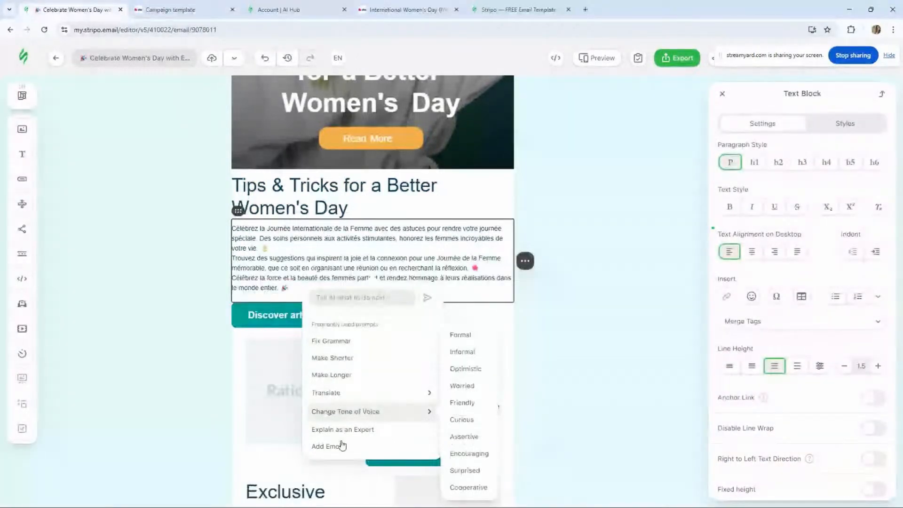
click(377, 360)
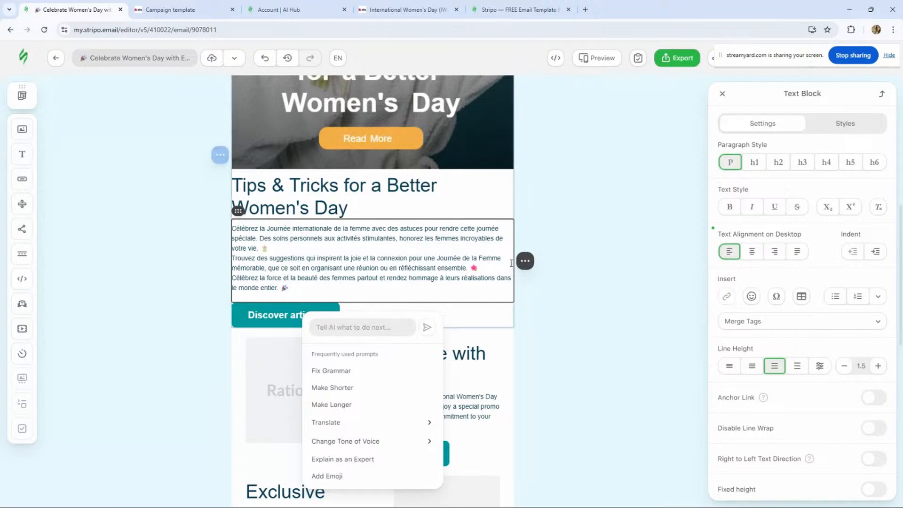
mouse_move(526, 262)
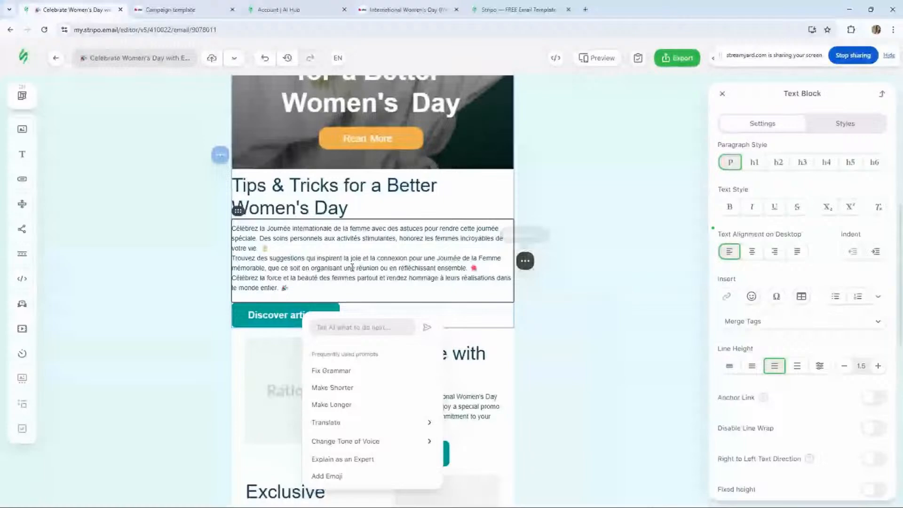
- Replace the Celebrate with Us placeholder image with the photo of the woman in a towel from the gallery
scroll(354, 268, down, 1)
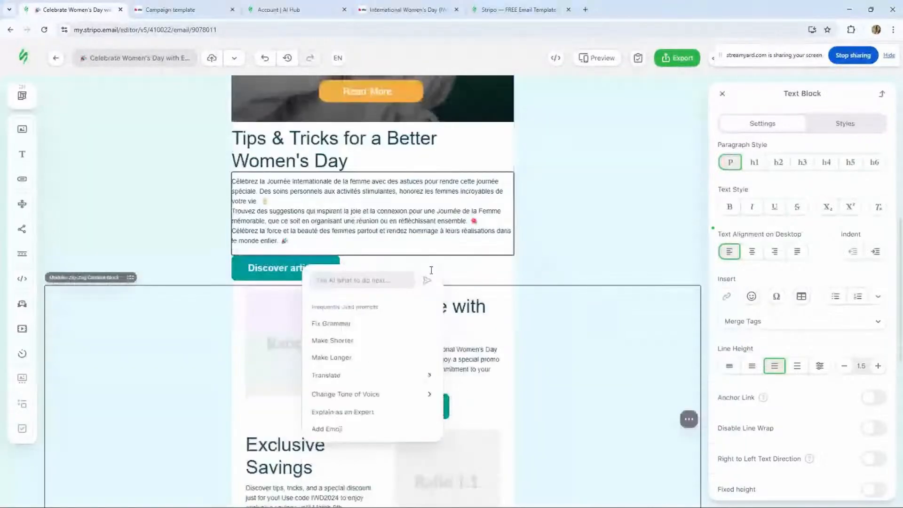
click(198, 325)
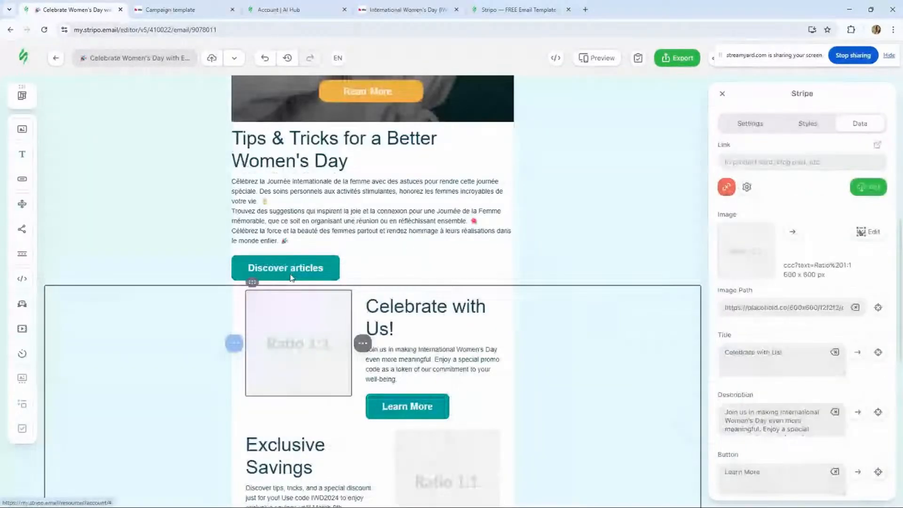
scroll(292, 278, down, 4)
click(317, 166)
click(720, 166)
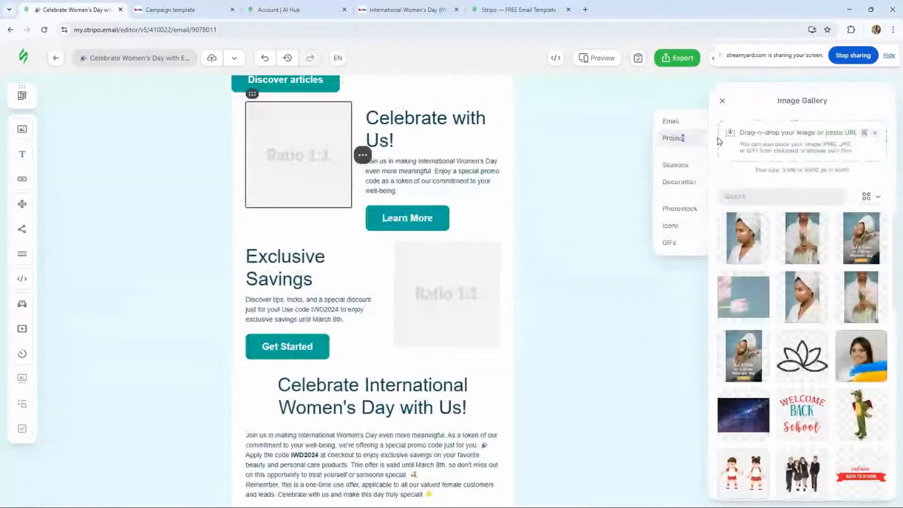
click(760, 258)
click(747, 260)
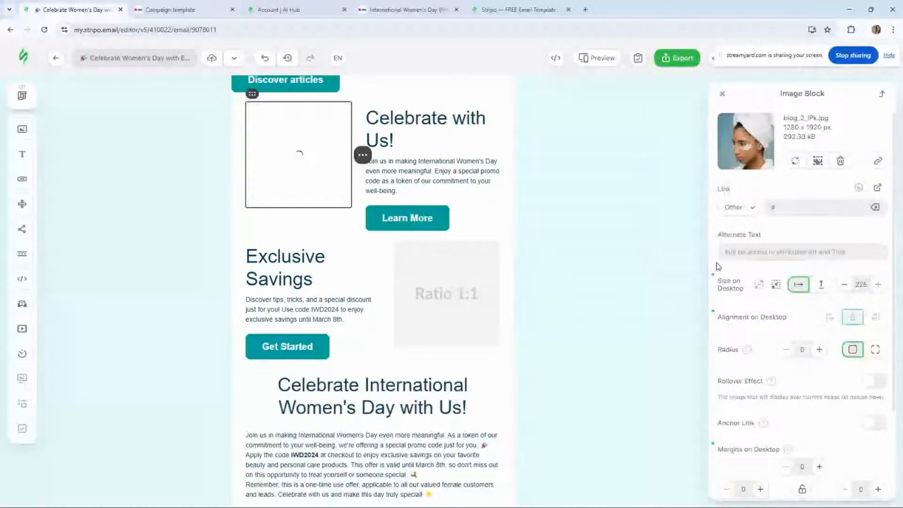
- Replace the Exclusive Savings placeholder image with the gallery photo of the woman holding tulips
click(428, 285)
click(790, 162)
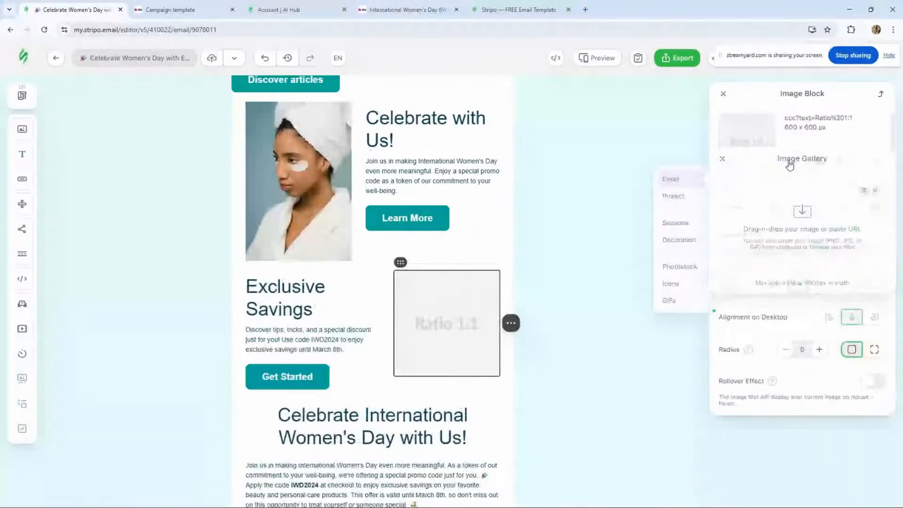
click(774, 173)
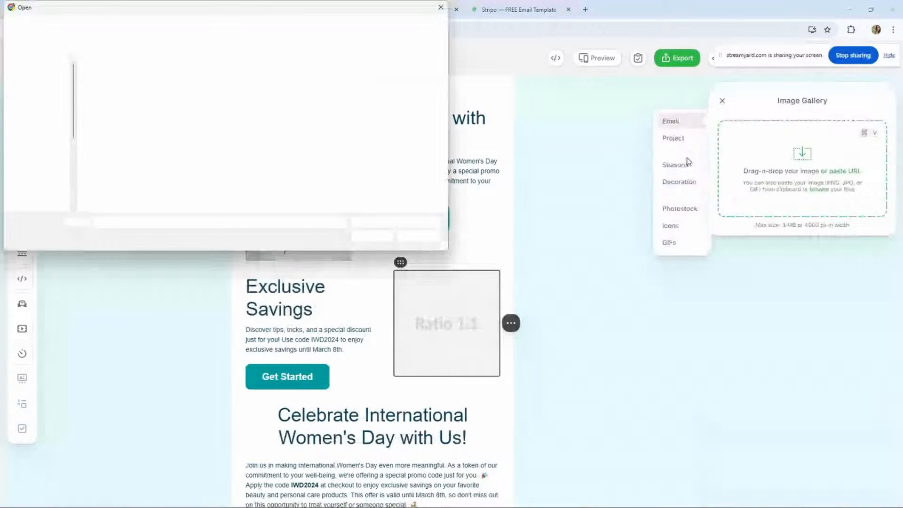
key(Escape)
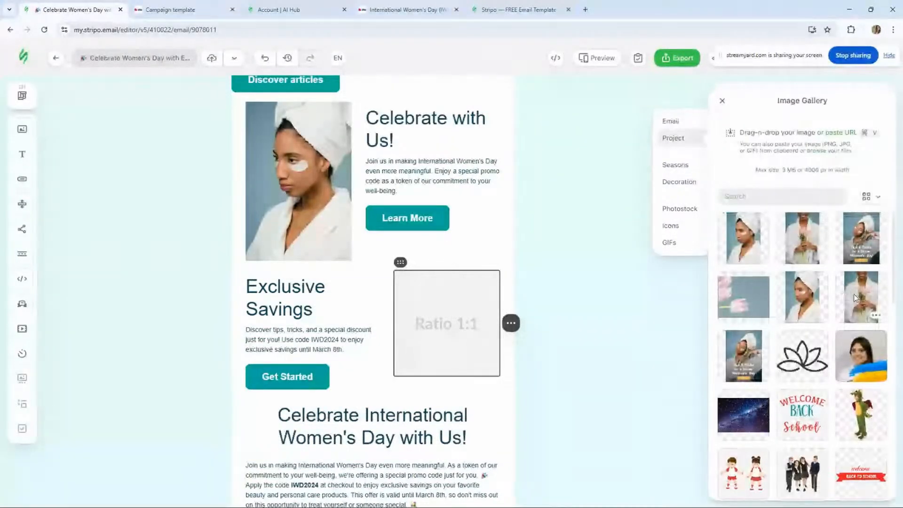
click(856, 298)
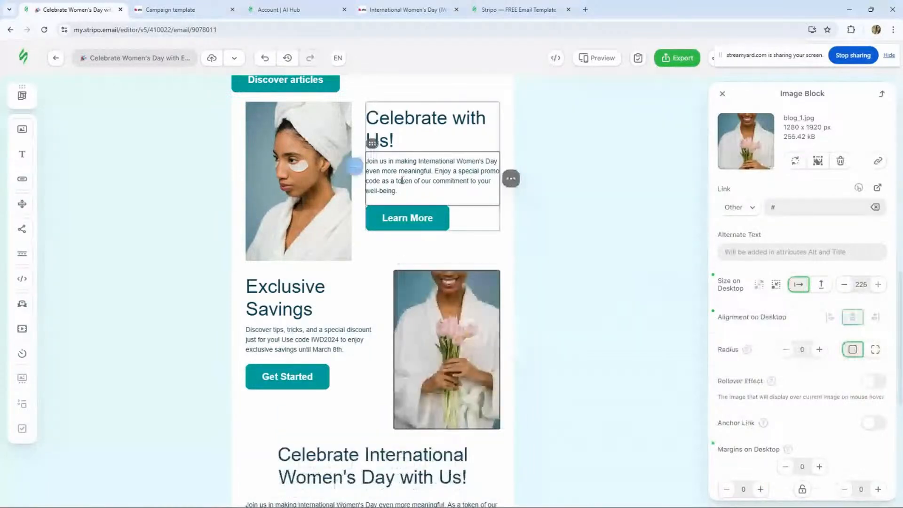
- Make the two columns equal width in both the Celebrate with Us and Exclusive Savings structures
click(402, 181)
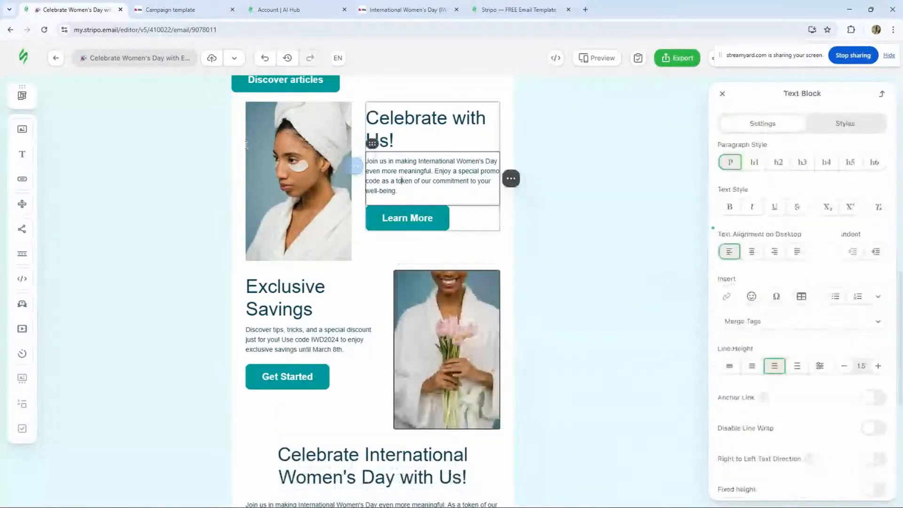
click(276, 135)
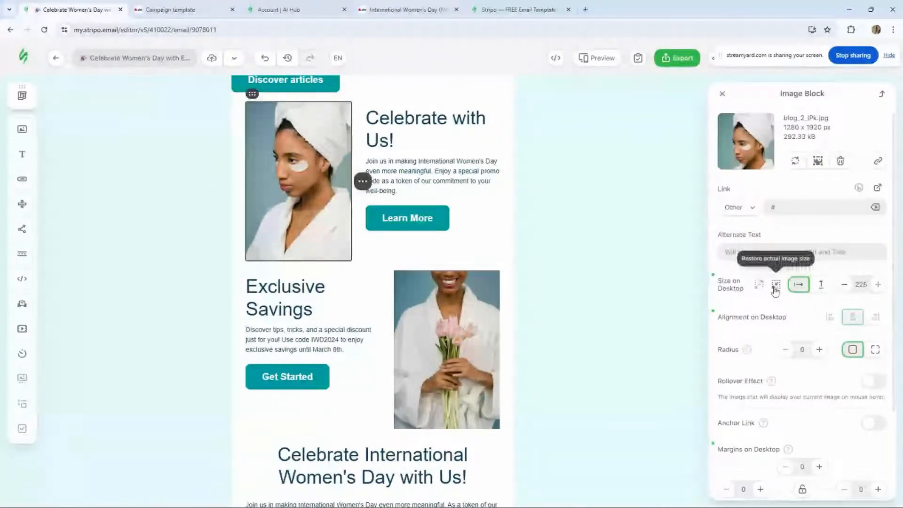
click(242, 110)
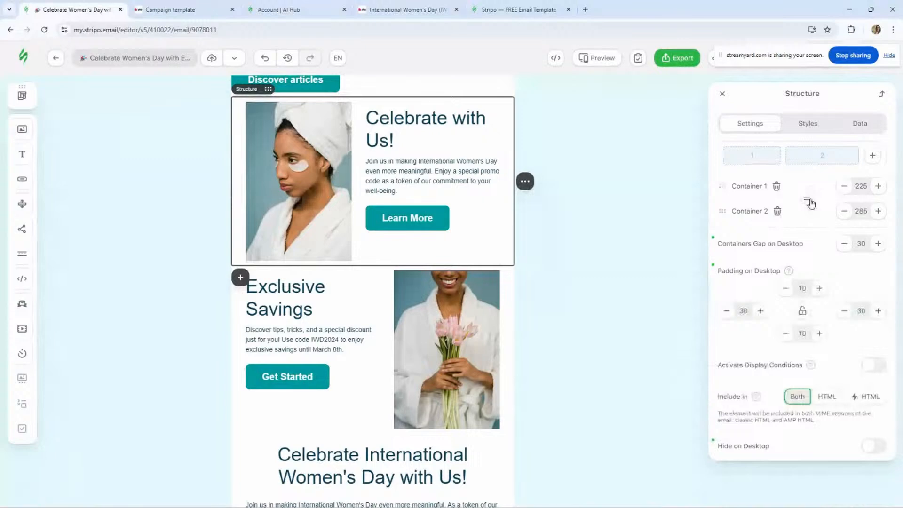
click(810, 204)
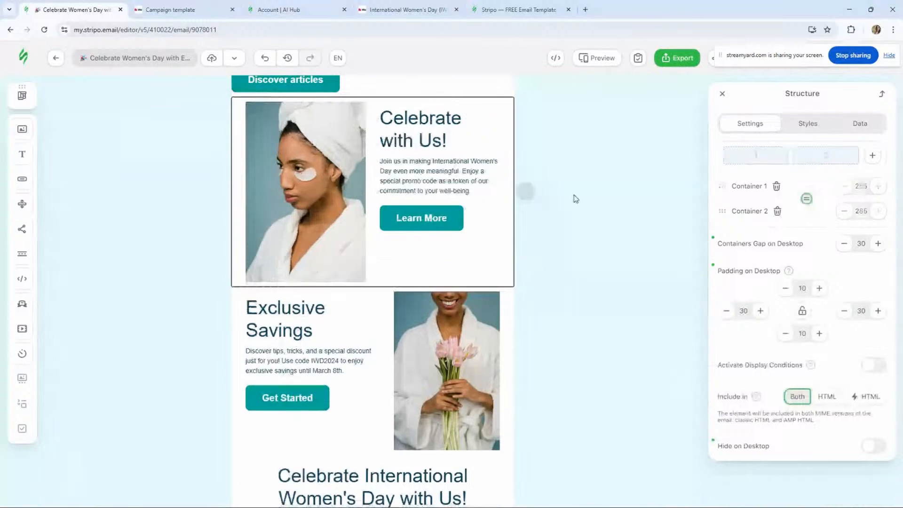
click(301, 183)
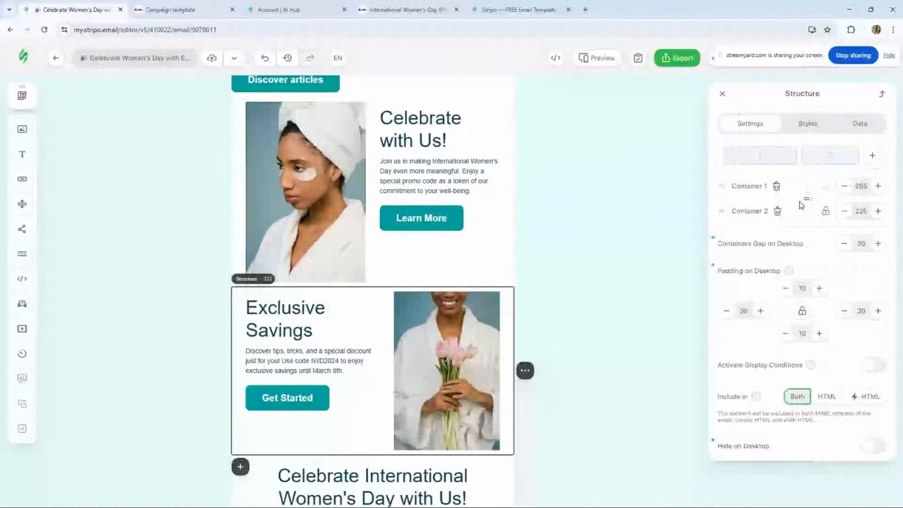
click(806, 200)
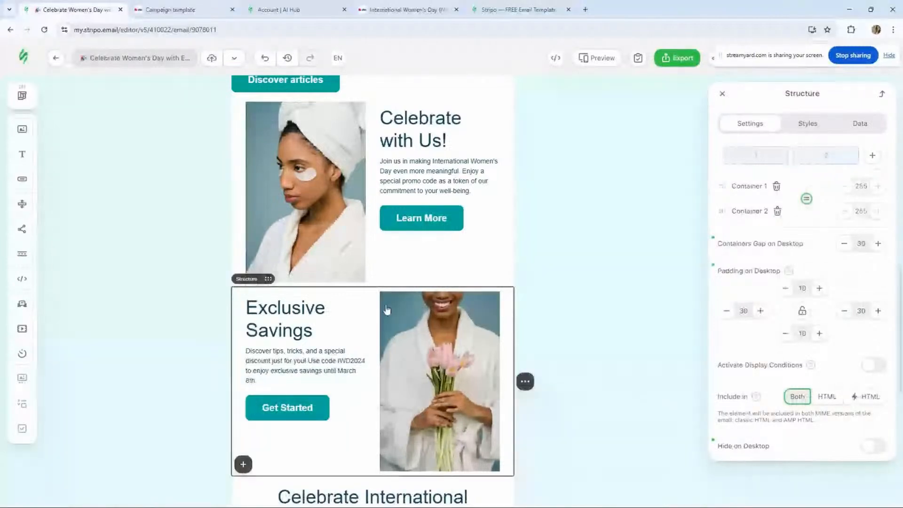
- Use AI to make the Celebrate with Us description longer and change its tone of voice to Curious
click(422, 182)
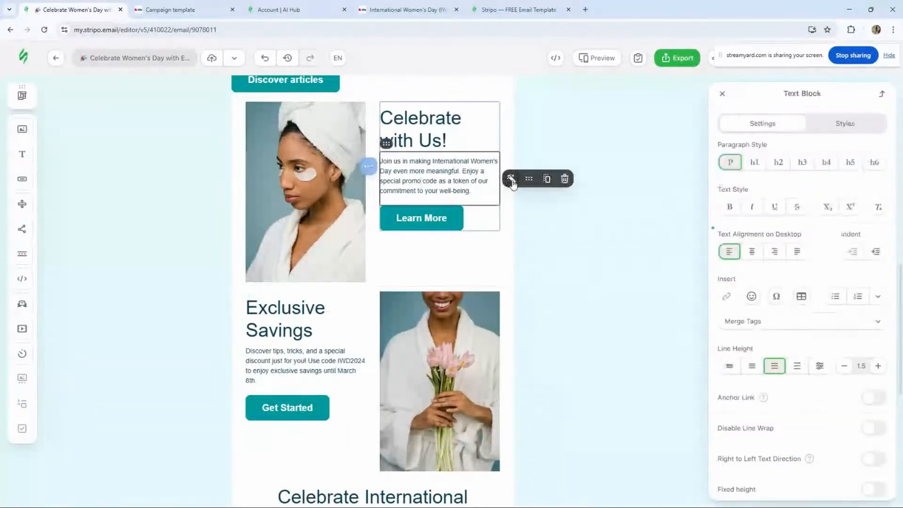
click(513, 180)
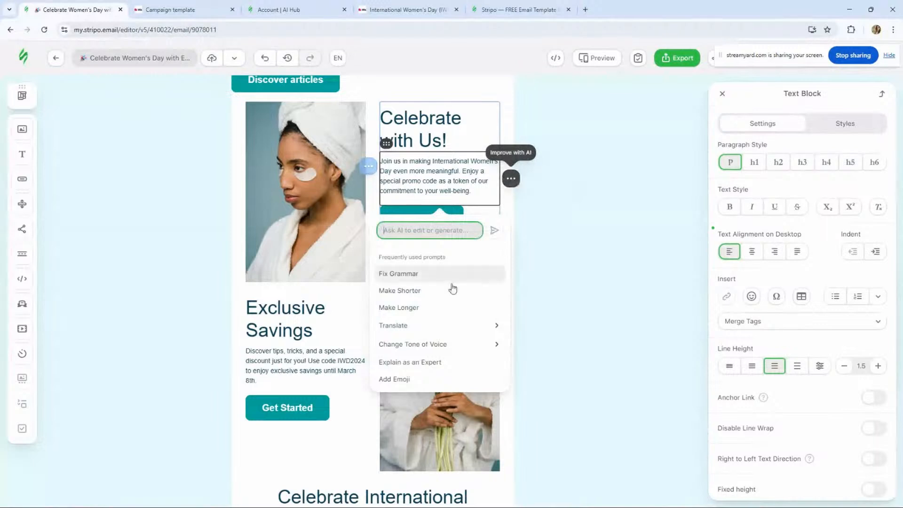
click(429, 308)
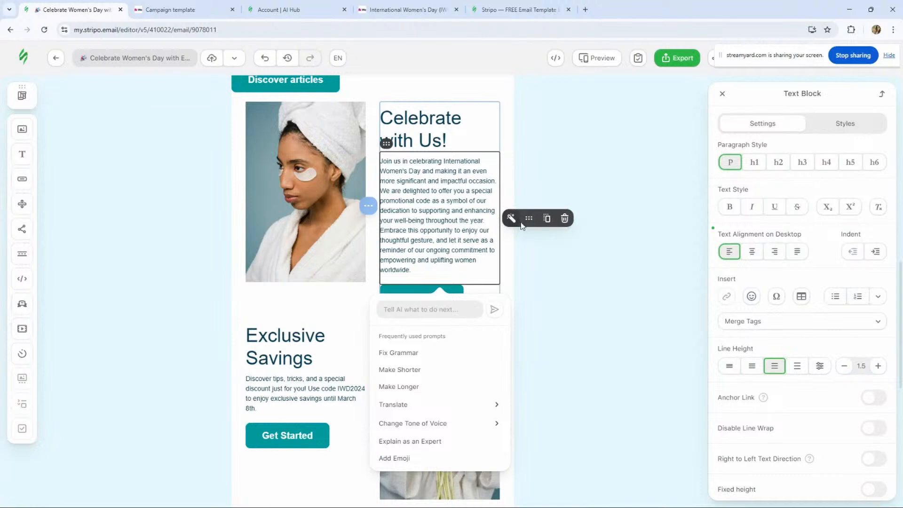
mouse_move(451, 428)
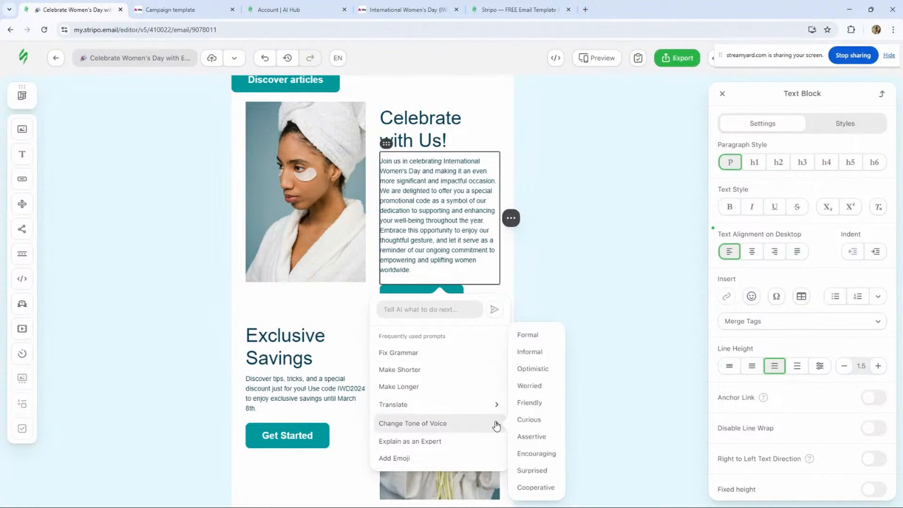
click(526, 421)
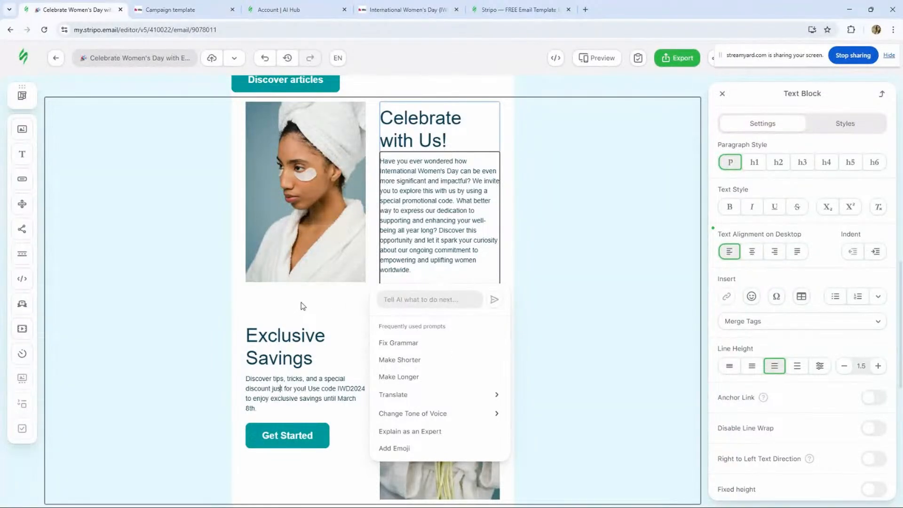
- Add a text block with AI-generated content under the Exclusive Savings heading and undo it
drag(18, 154, 311, 375)
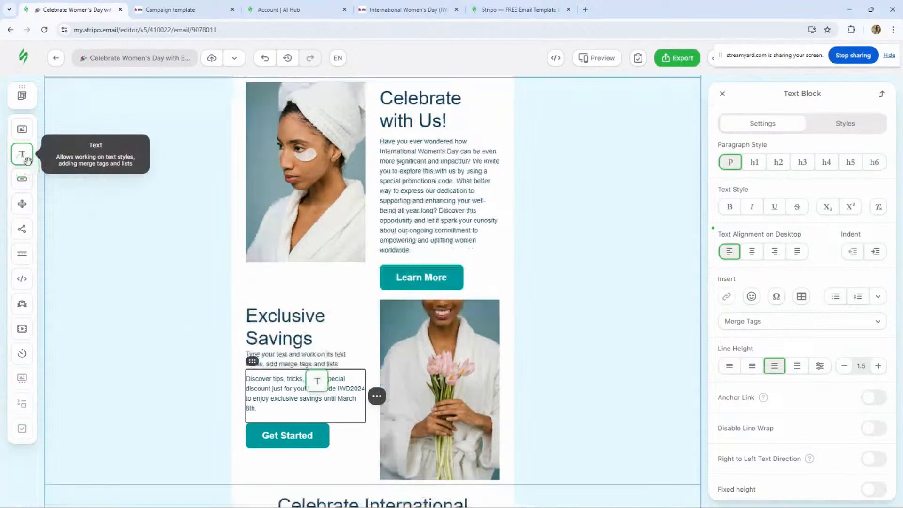
click(290, 356)
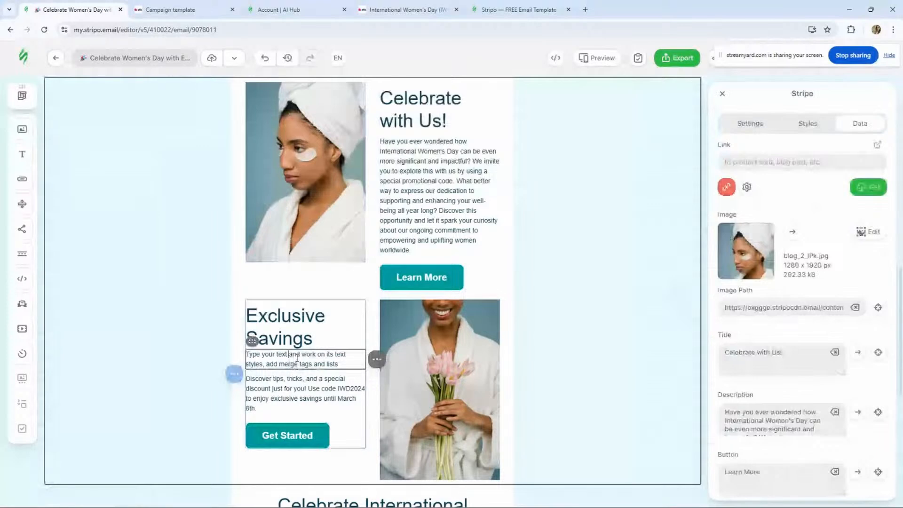
triple_click(297, 357)
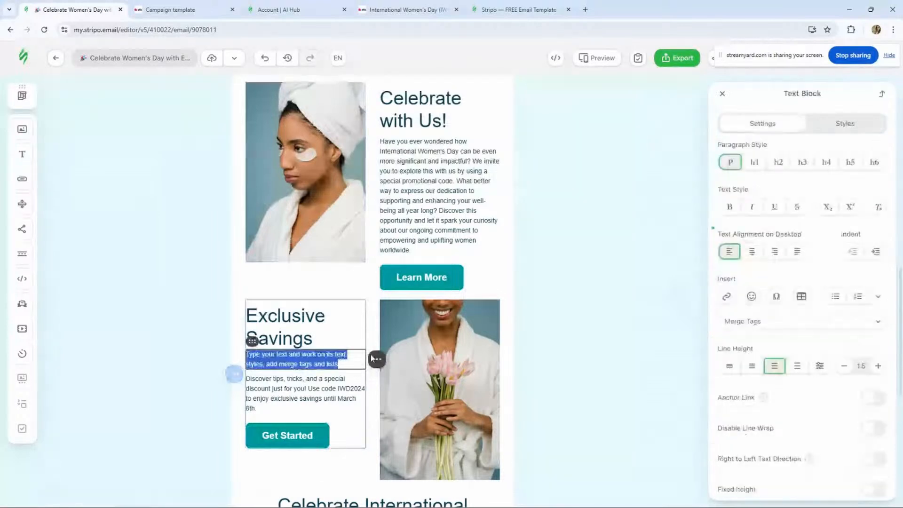
click(373, 359)
click(376, 358)
click(297, 439)
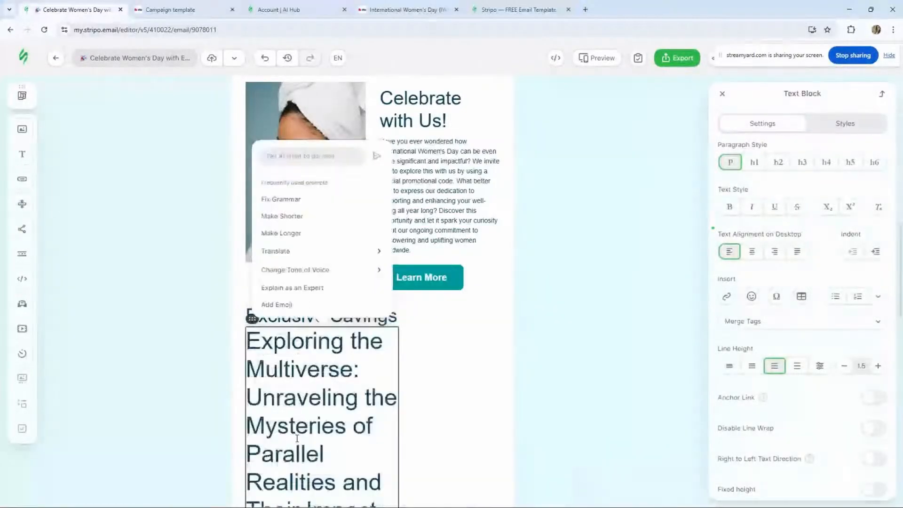
scroll(306, 349, down, 4)
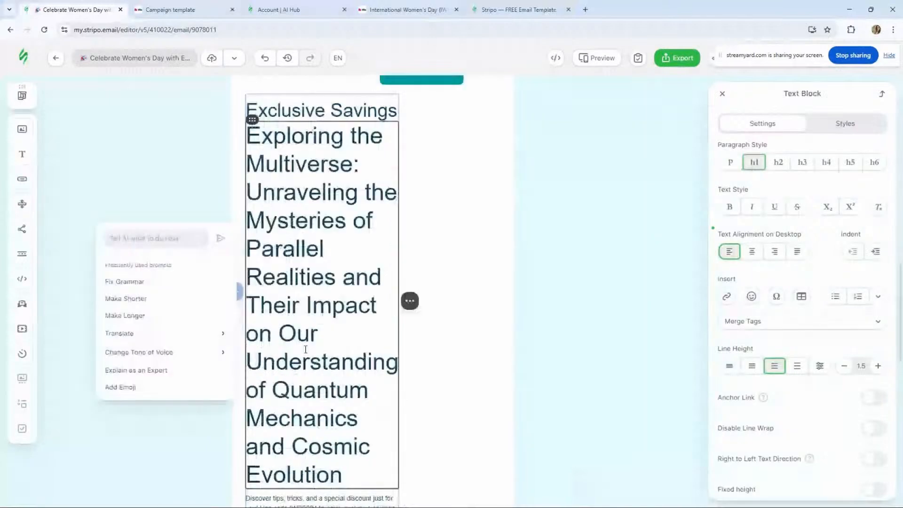
scroll(306, 350, down, 1)
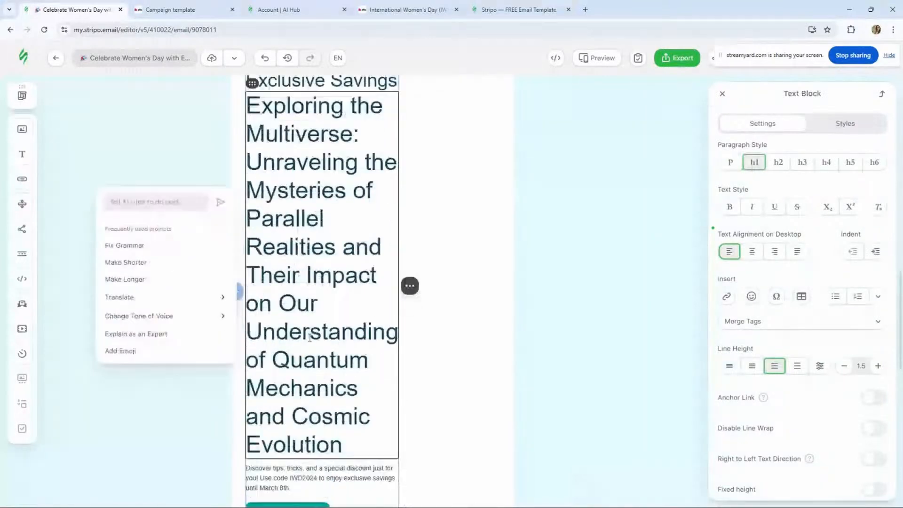
mouse_move(448, 286)
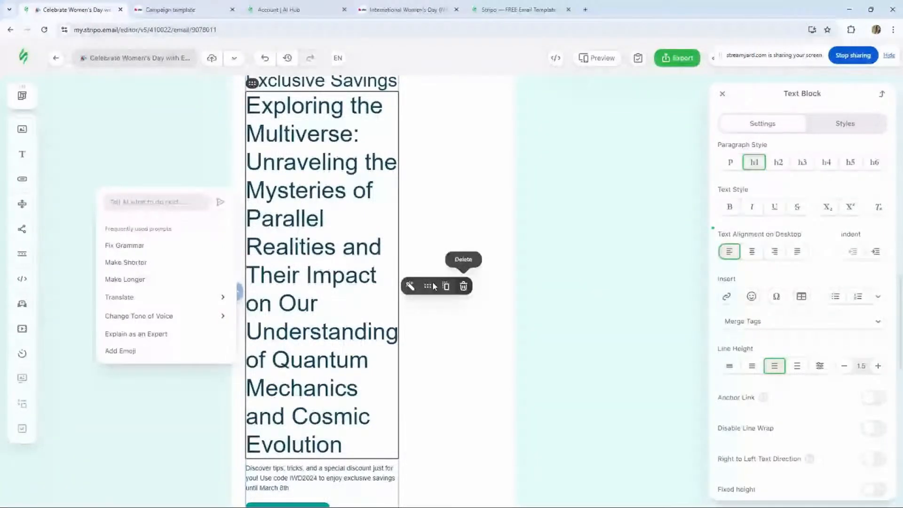
key(ctrl+z)
- Use AI to make the Exclusive Savings description longer
click(293, 225)
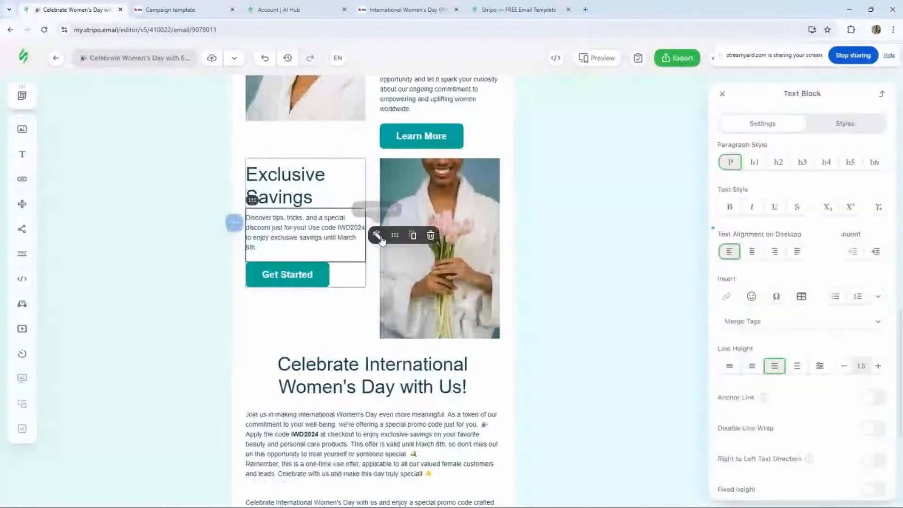
click(379, 236)
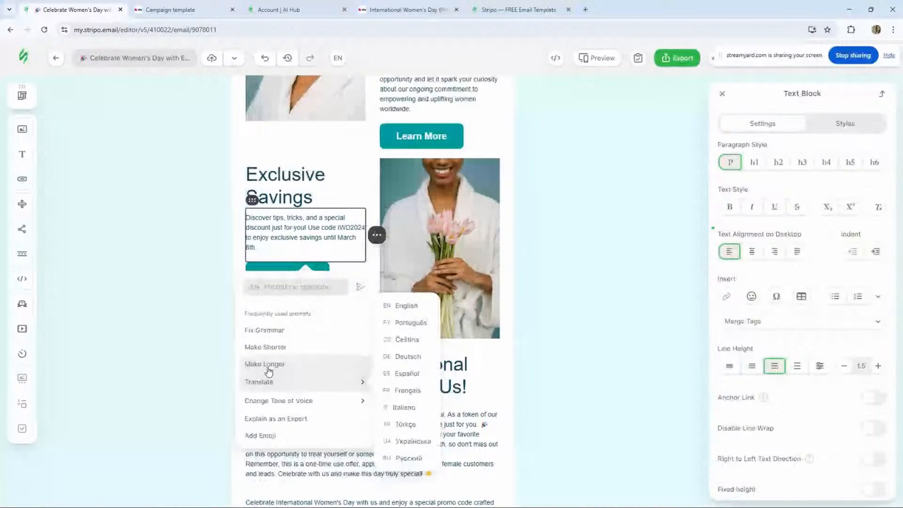
click(265, 365)
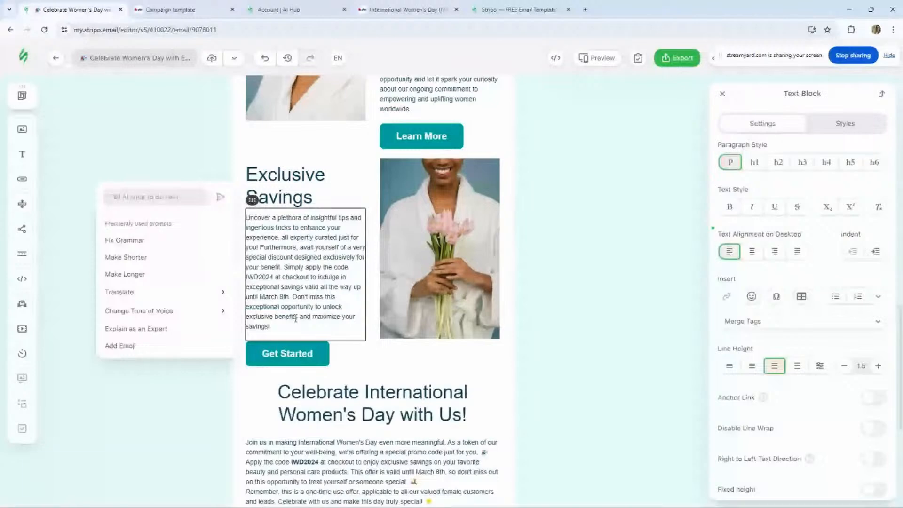
click(336, 186)
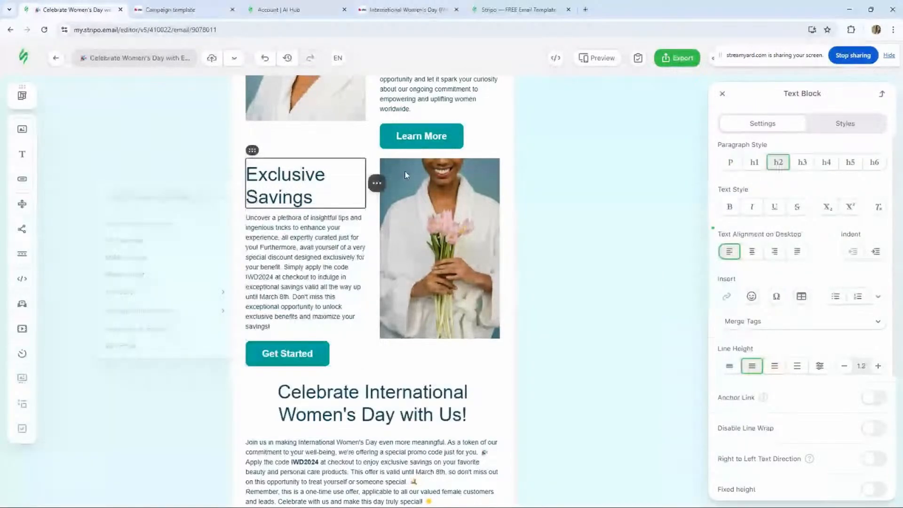
- Resize the Exclusive Savings structure's columns to about 236 and 274 px
scroll(366, 237, up, 5)
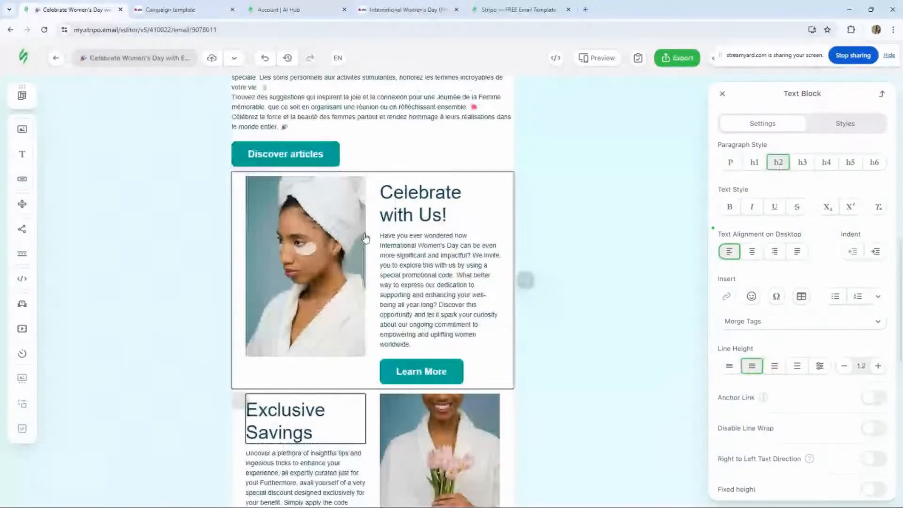
click(238, 212)
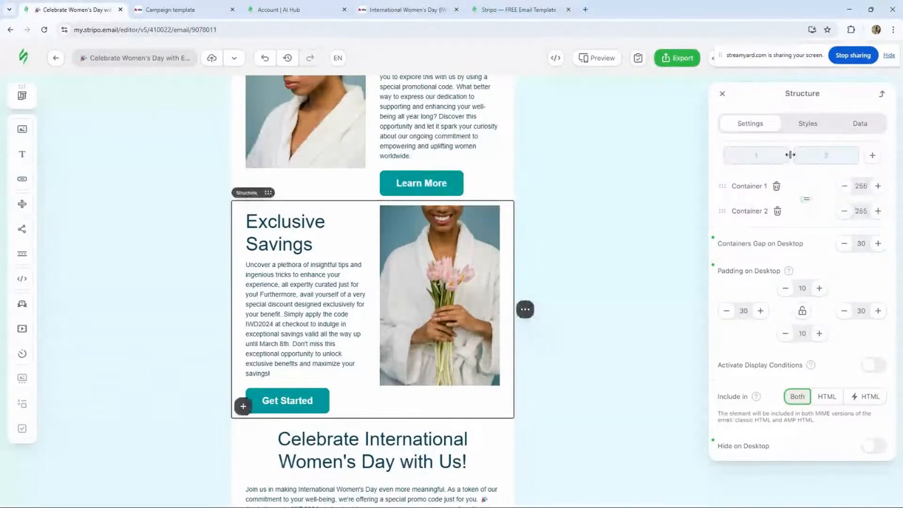
drag(792, 156, 786, 156)
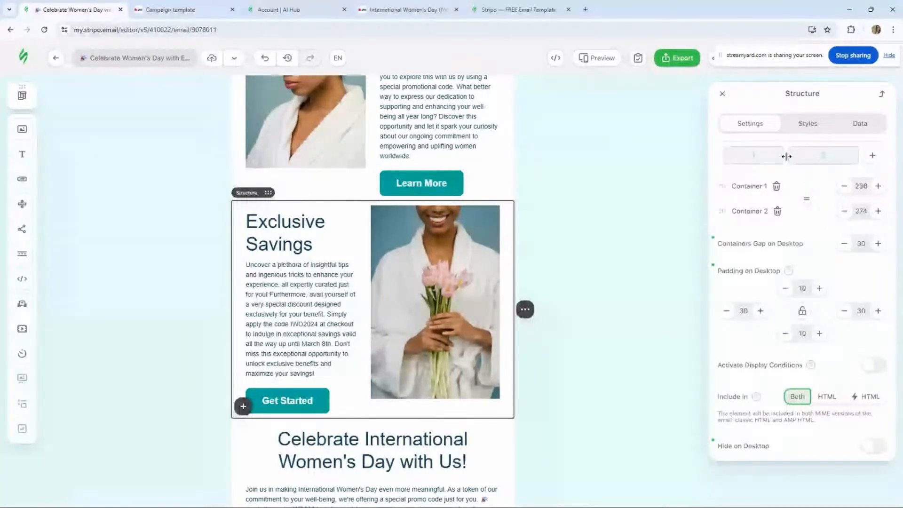
mouse_move(725, 211)
mouse_down()
mouse_move(730, 175)
mouse_move(721, 211)
mouse_up()
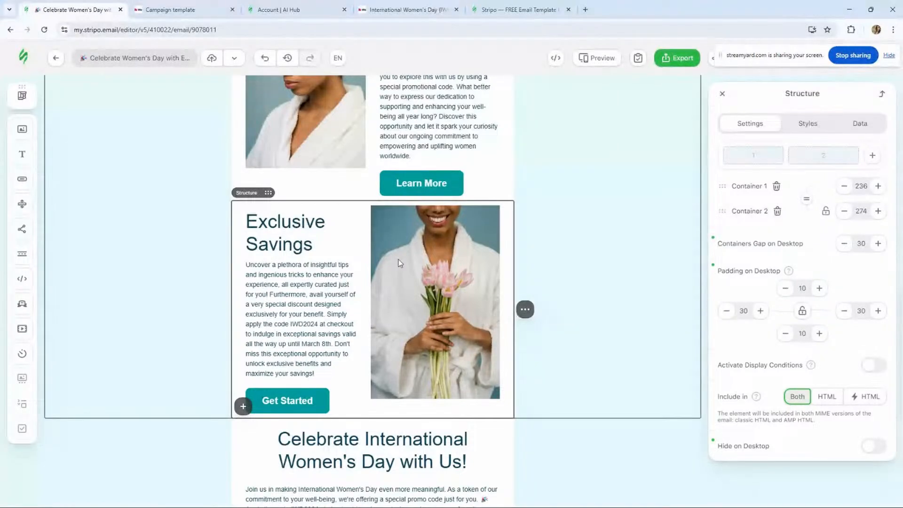
- Set the project image offer.png as the background image of the Celebrate International Women's Day structure
scroll(400, 263, down, 3)
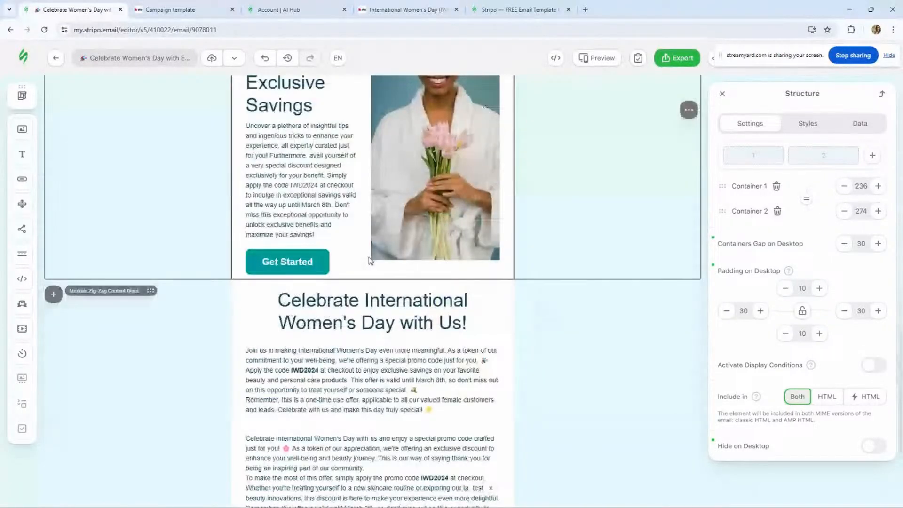
scroll(369, 257, down, 1)
click(471, 265)
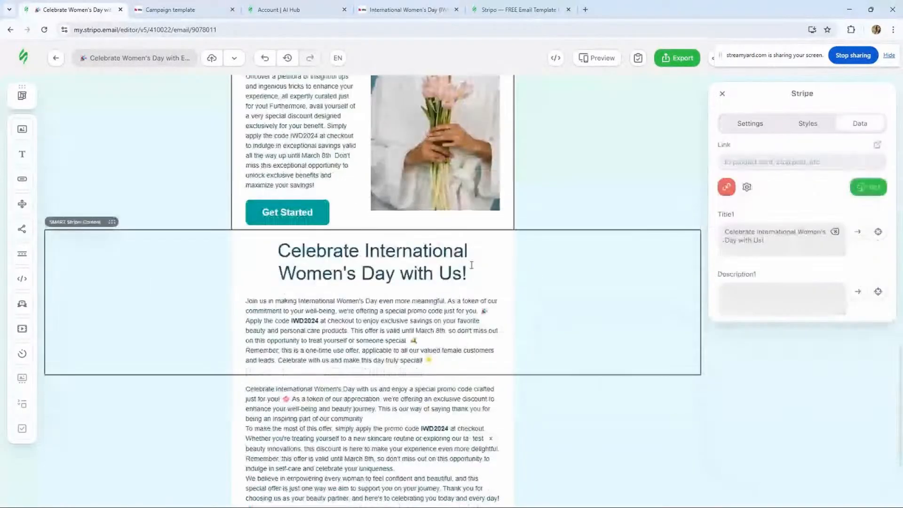
click(237, 250)
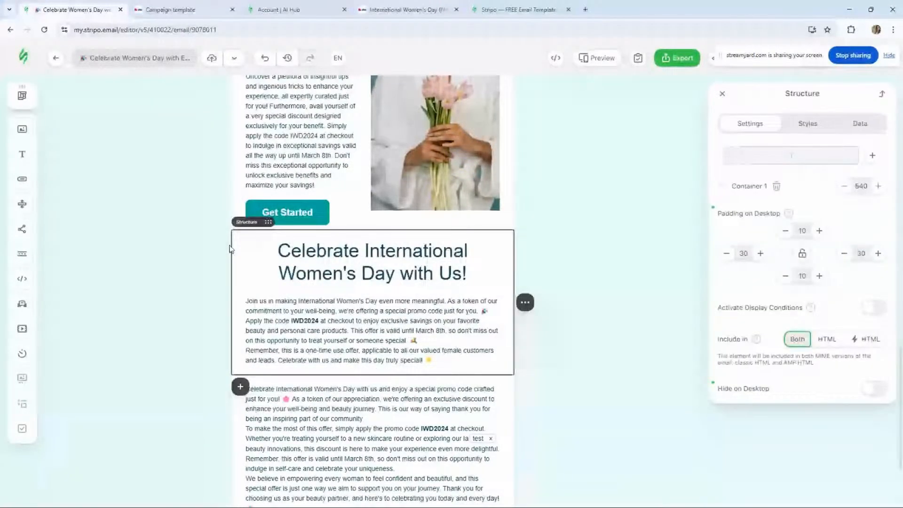
click(807, 124)
click(800, 179)
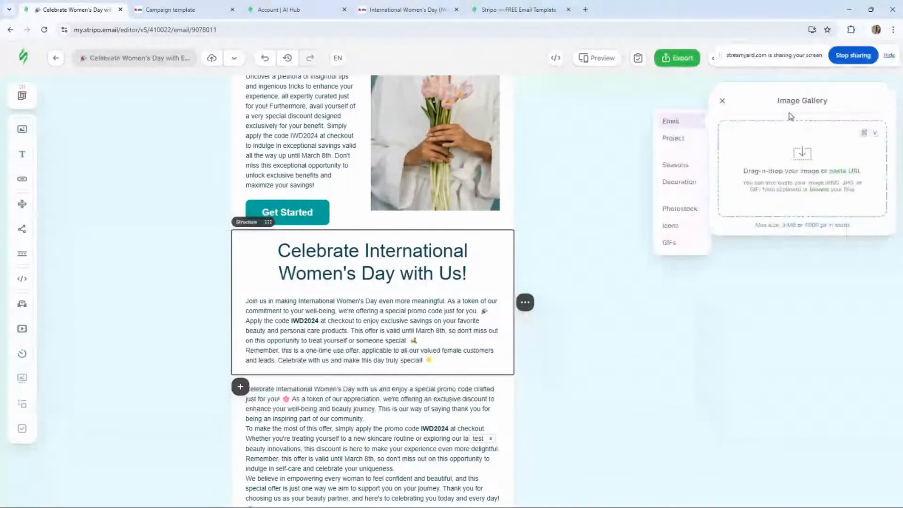
click(686, 140)
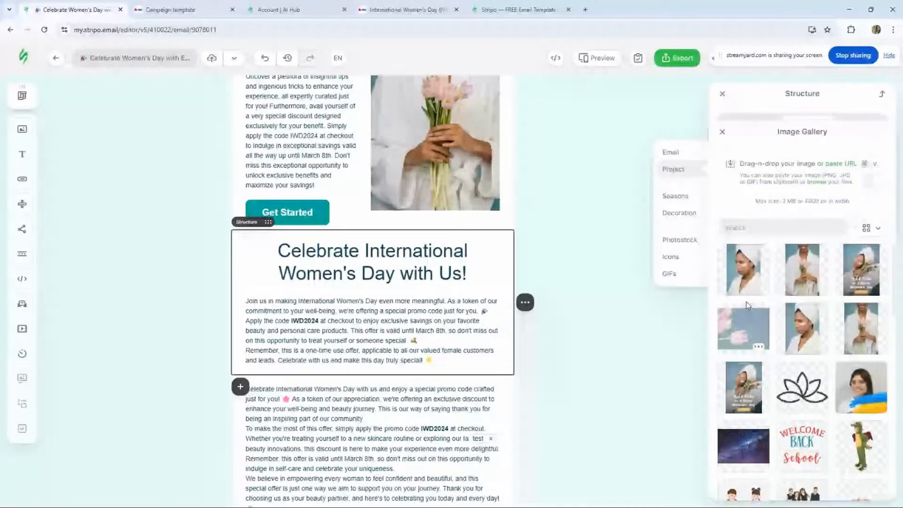
click(748, 307)
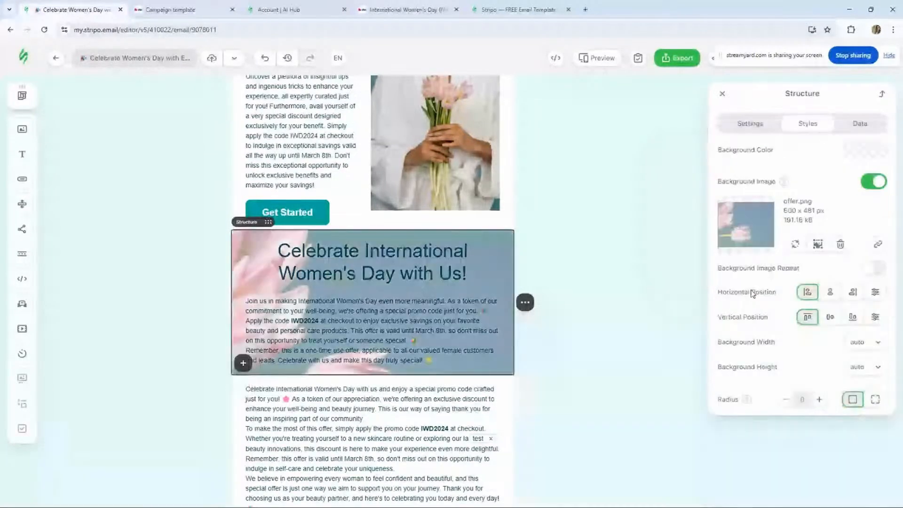
- Change the Celebrate International Women's Day heading and its description text to white
click(273, 301)
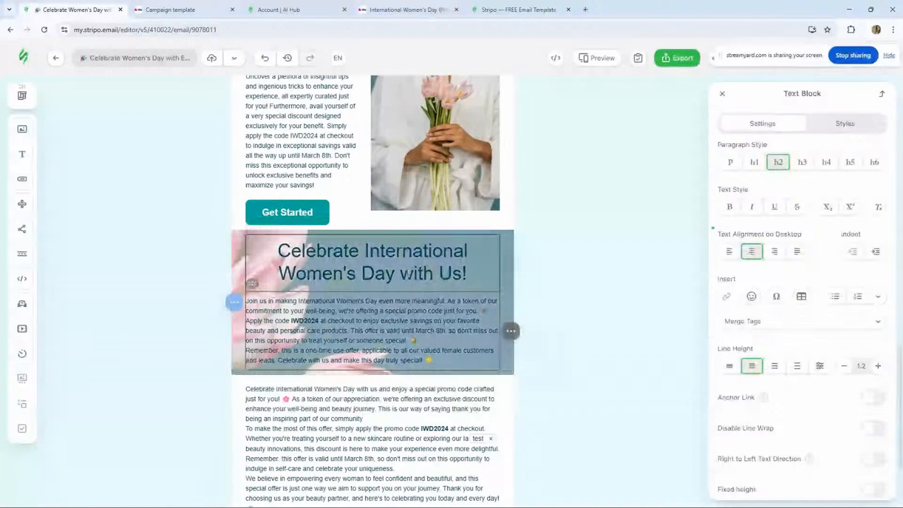
click(846, 123)
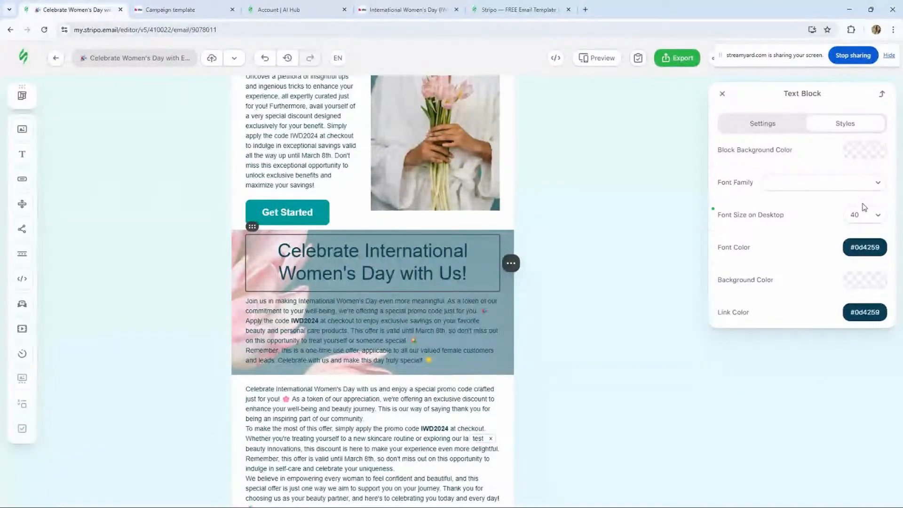
click(480, 274)
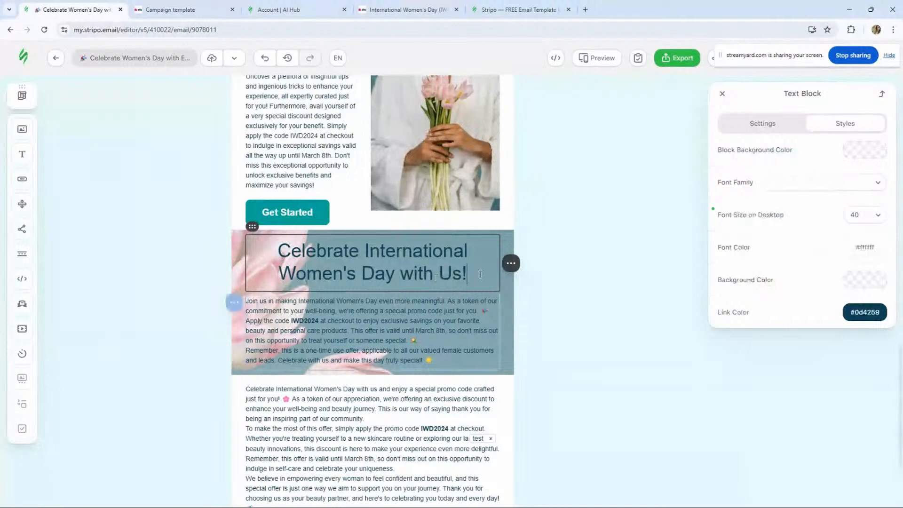
drag(480, 274, 349, 251)
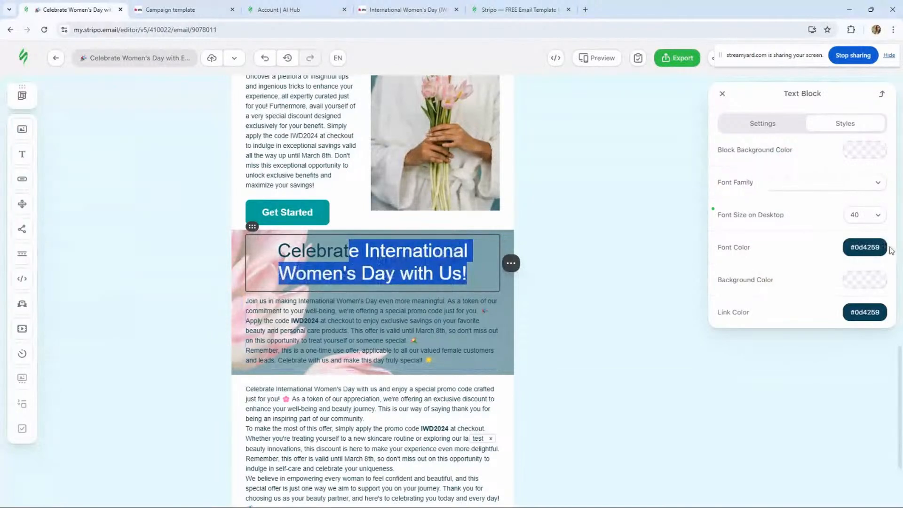
click(345, 252)
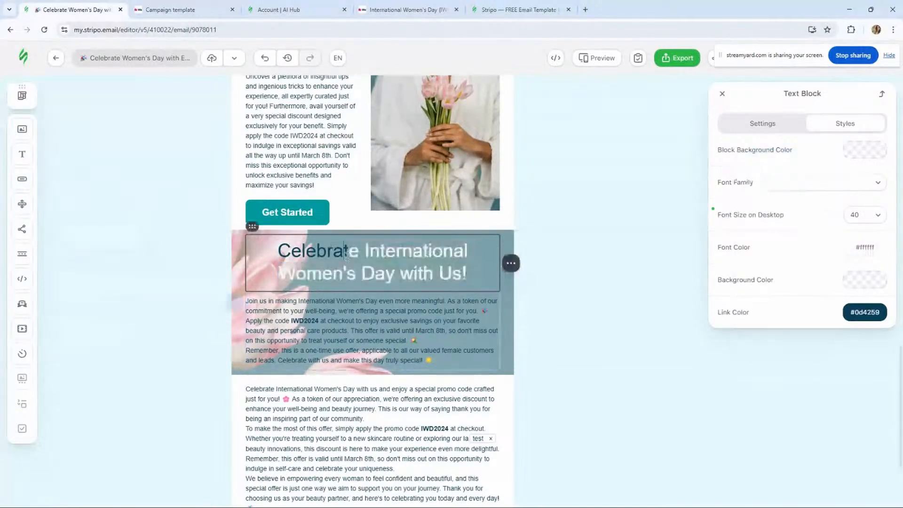
drag(468, 276, 278, 250)
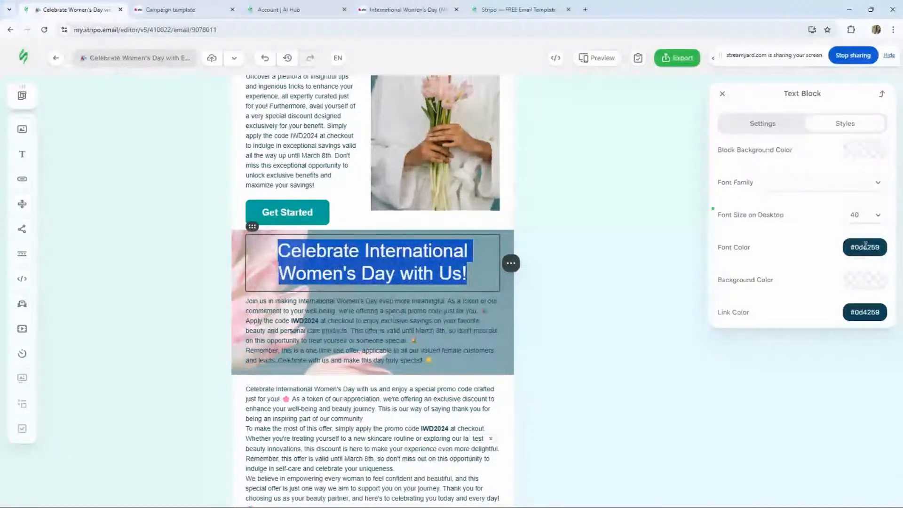
click(385, 253)
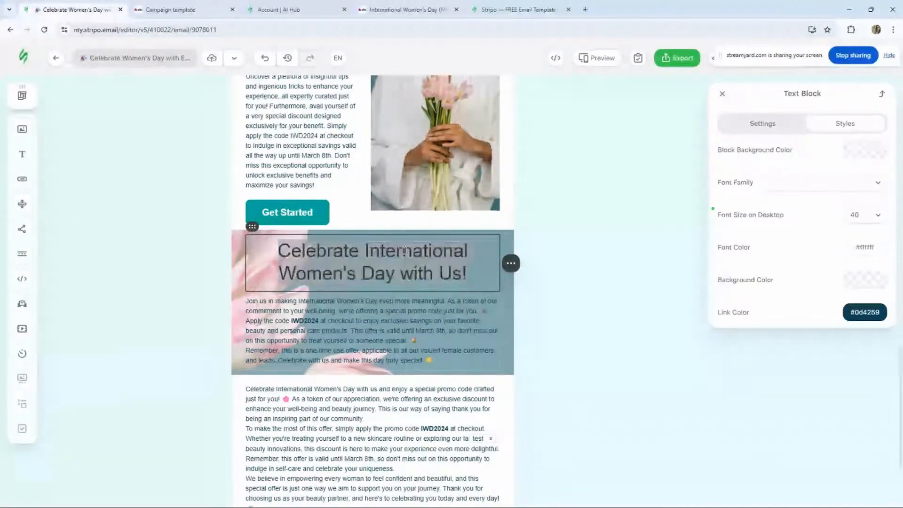
triple_click(446, 357)
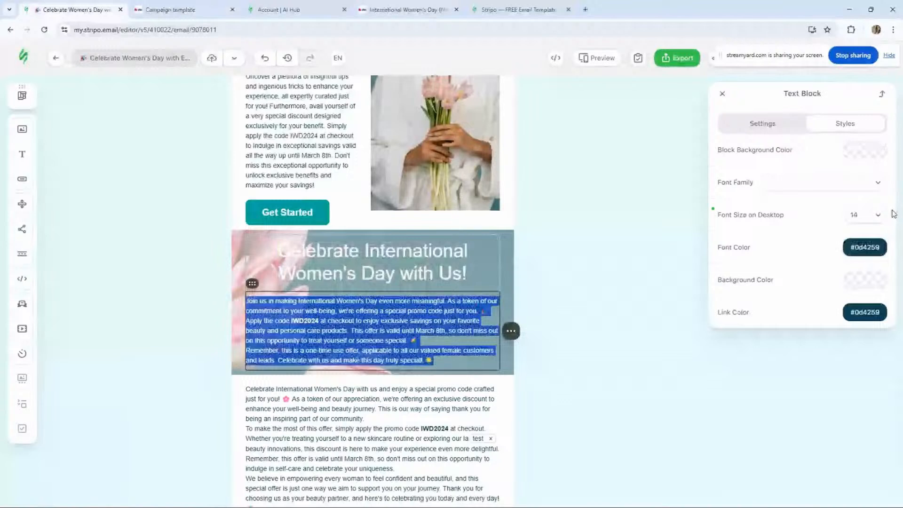
click(865, 247)
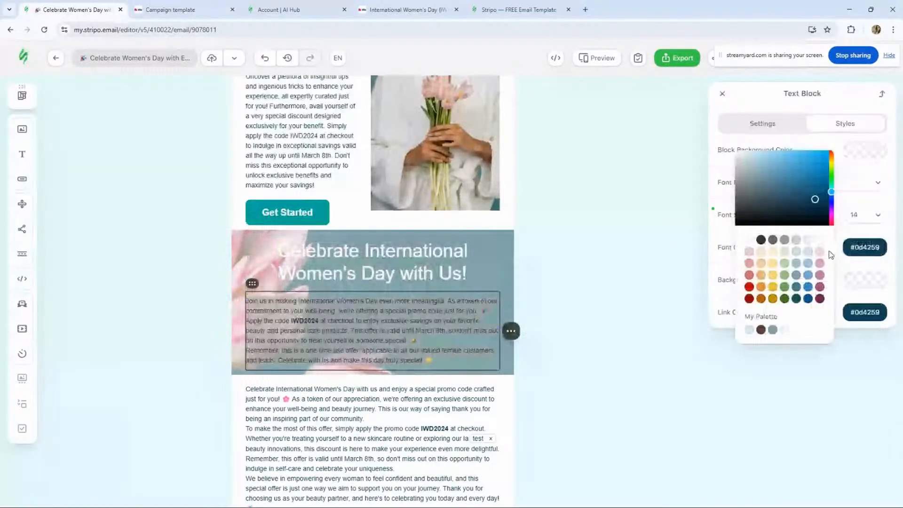
click(808, 240)
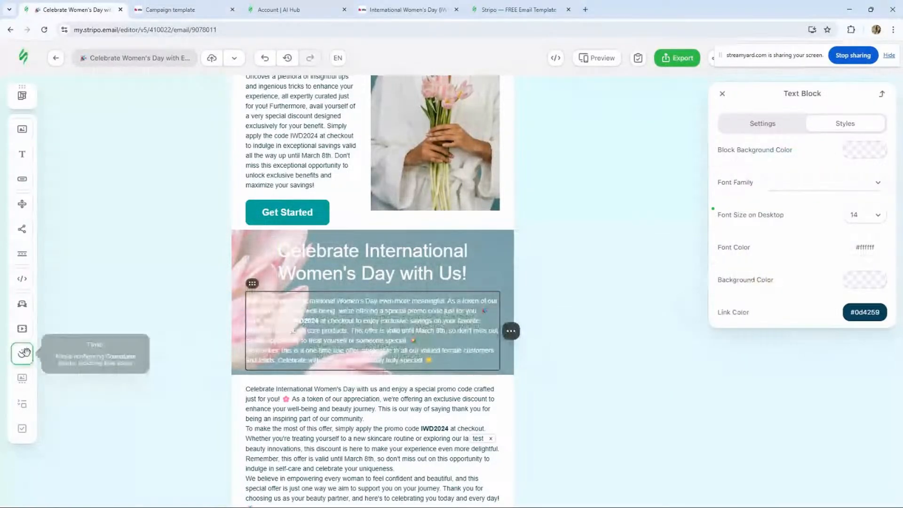
- Insert a Timer block between the Celebrate International Women's Day heading and its description
drag(25, 352, 367, 296)
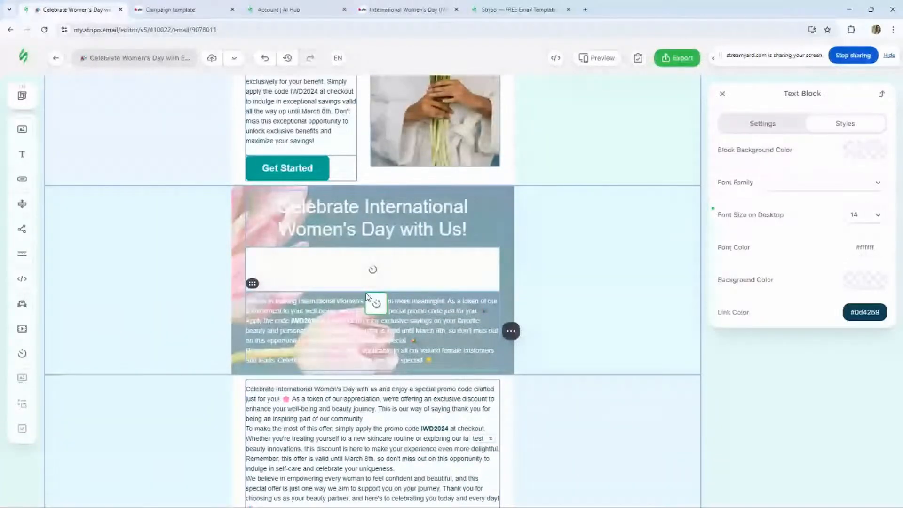
click(361, 279)
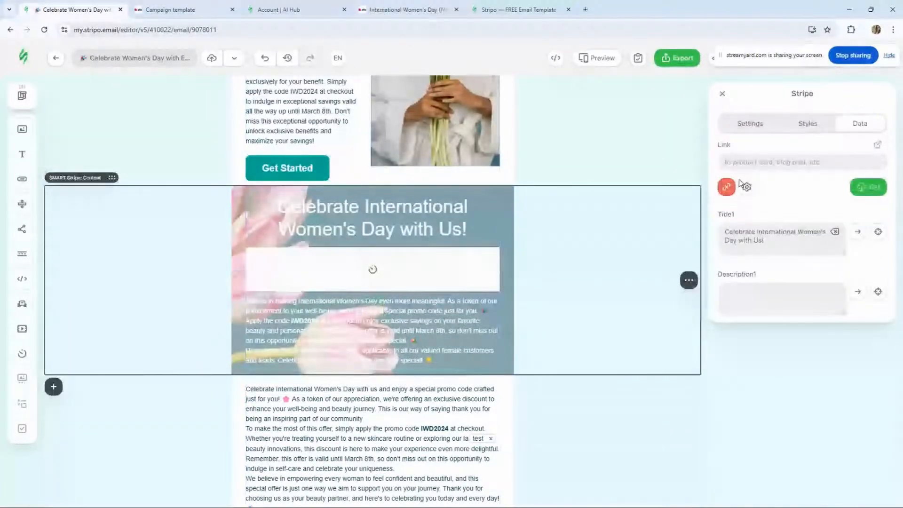
click(760, 124)
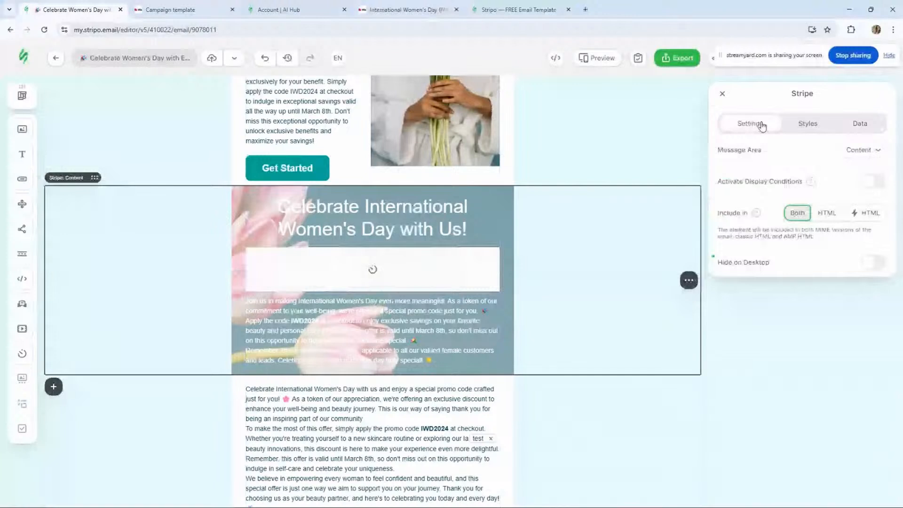
click(408, 288)
- Set the timer's end date to 03/08/2025 at 23 hours and 59 minutes
click(820, 162)
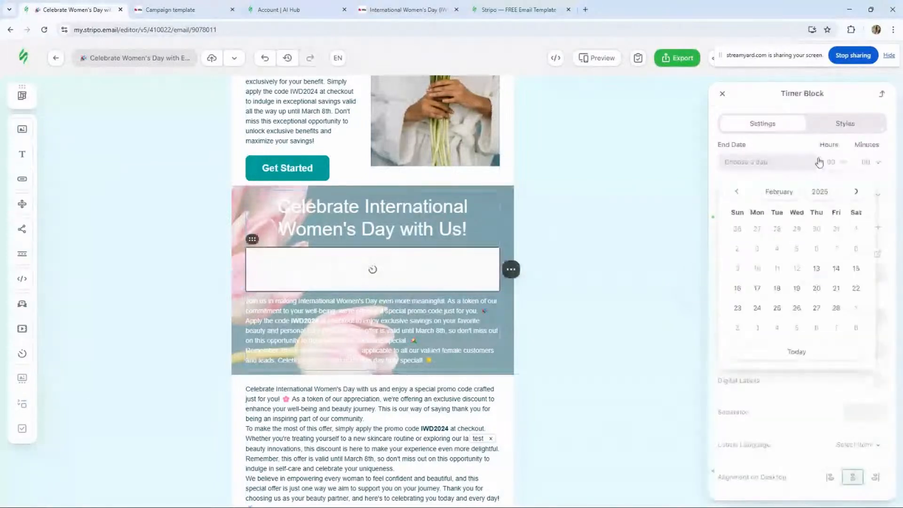
click(856, 192)
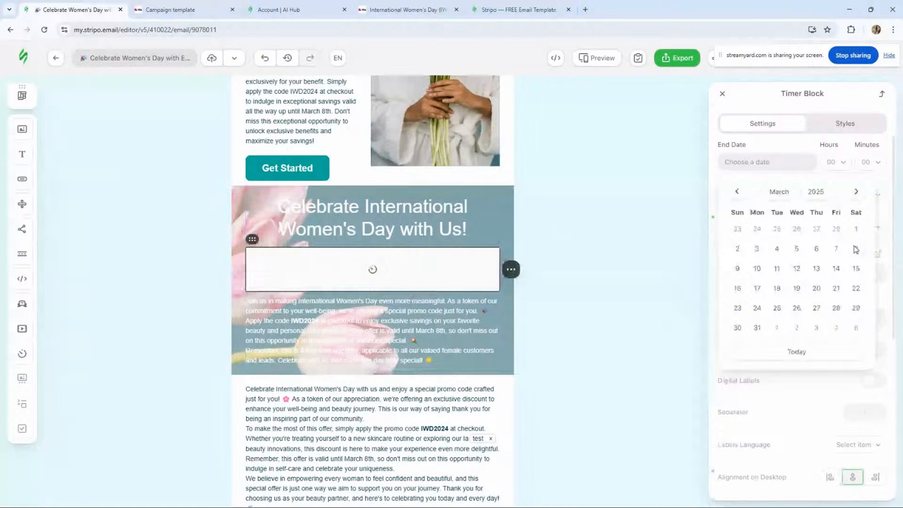
click(856, 248)
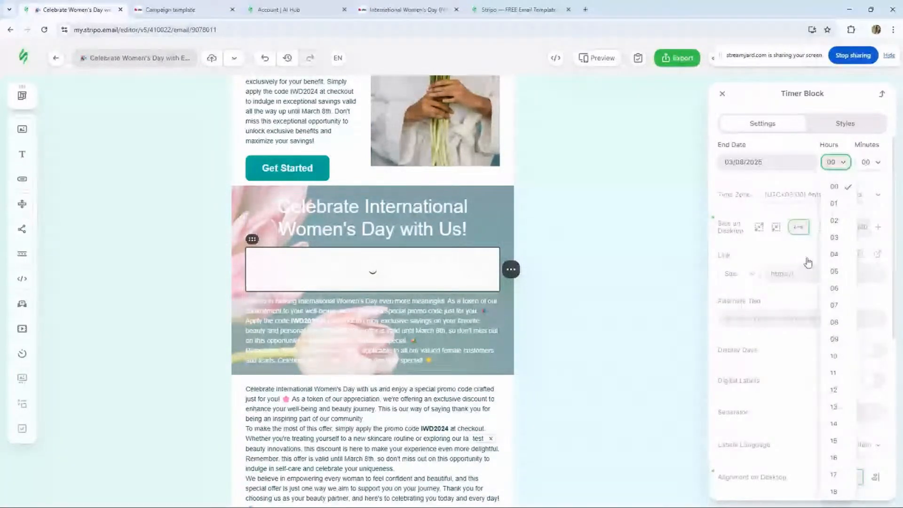
scroll(828, 320, down, 5)
scroll(831, 184, up, 5)
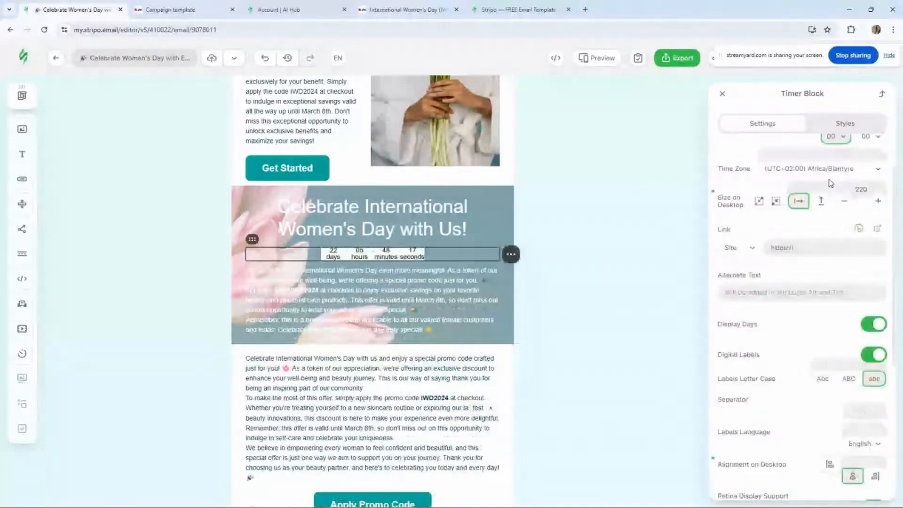
click(837, 136)
click(833, 491)
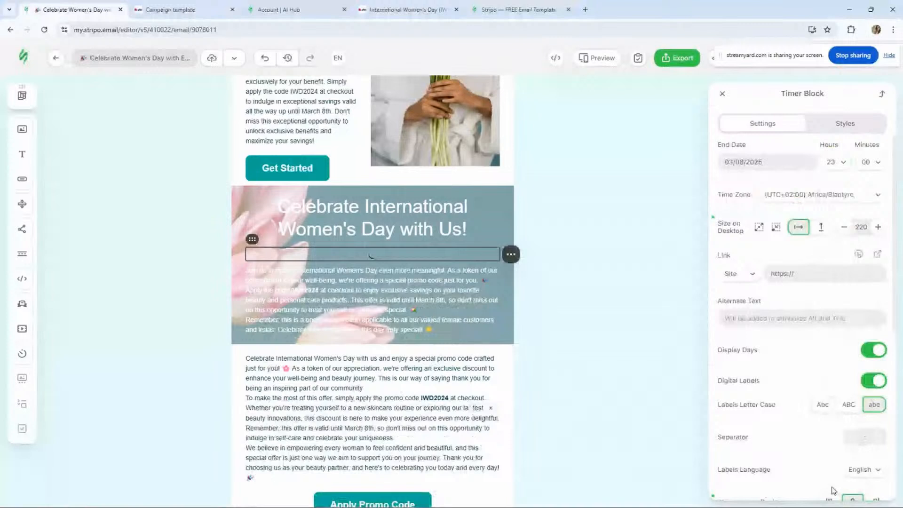
click(872, 163)
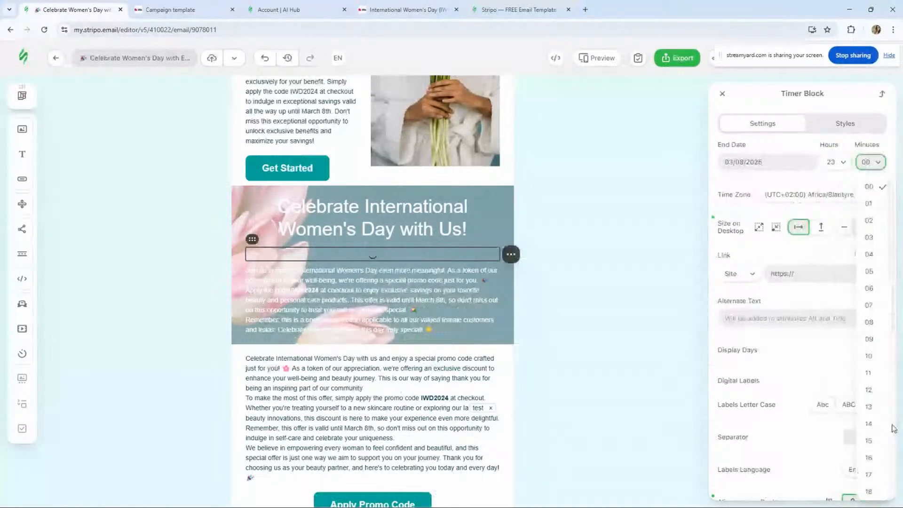
scroll(874, 436, down, 3)
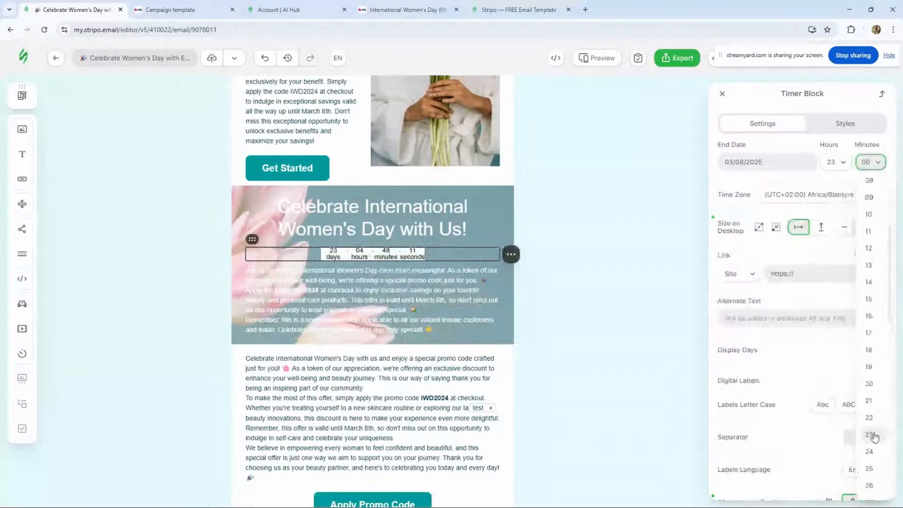
scroll(874, 436, down, 12)
click(870, 489)
- Set the timer's time zone to (UTC-10:00) US/Hawaii and clear its separator character
click(795, 199)
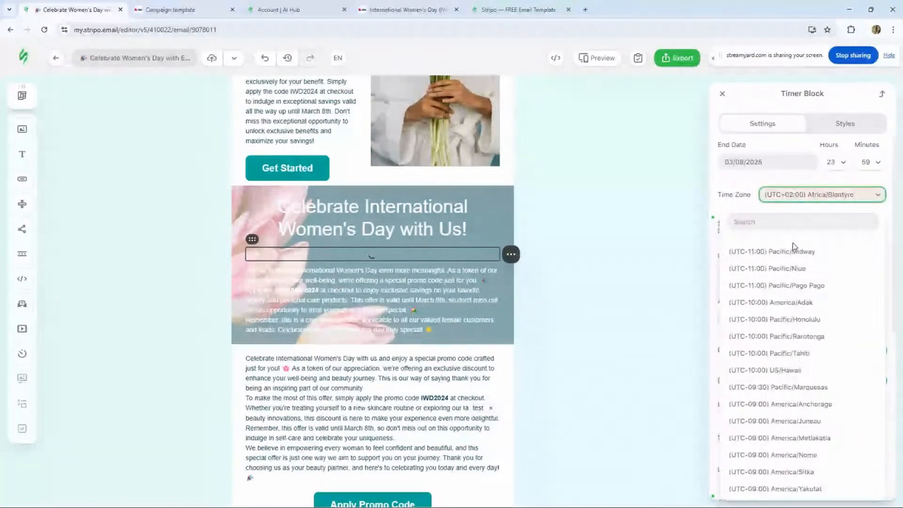
click(798, 369)
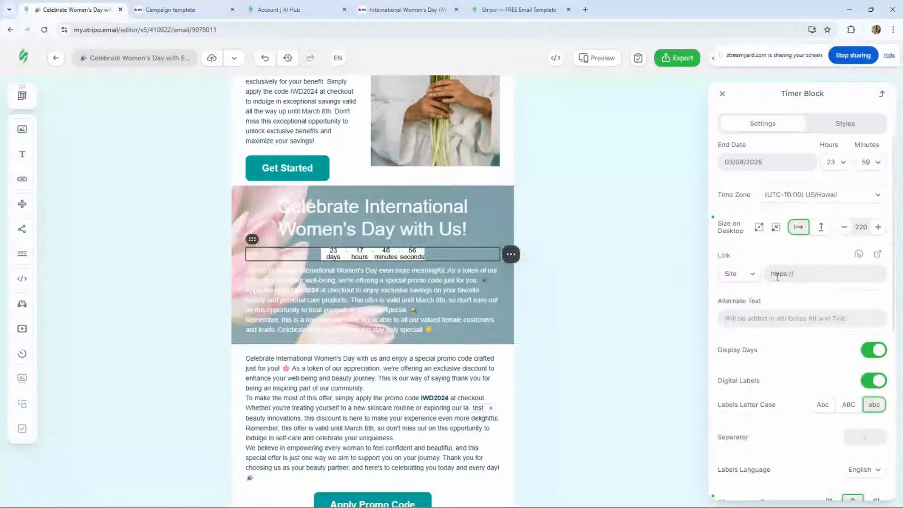
scroll(828, 320, down, 1)
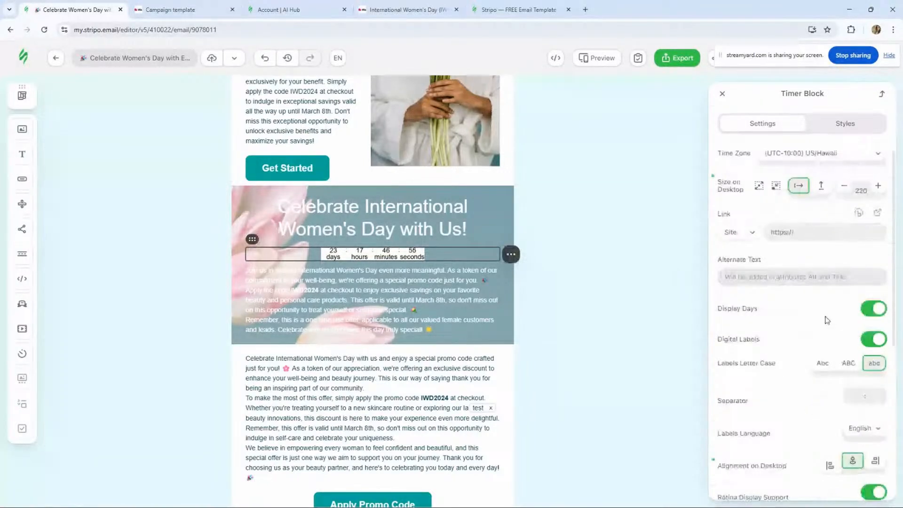
click(857, 359)
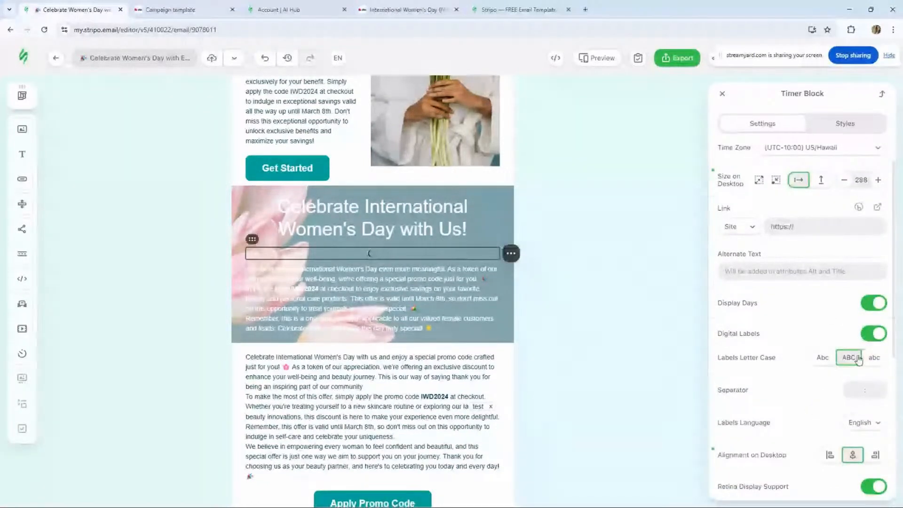
click(874, 361)
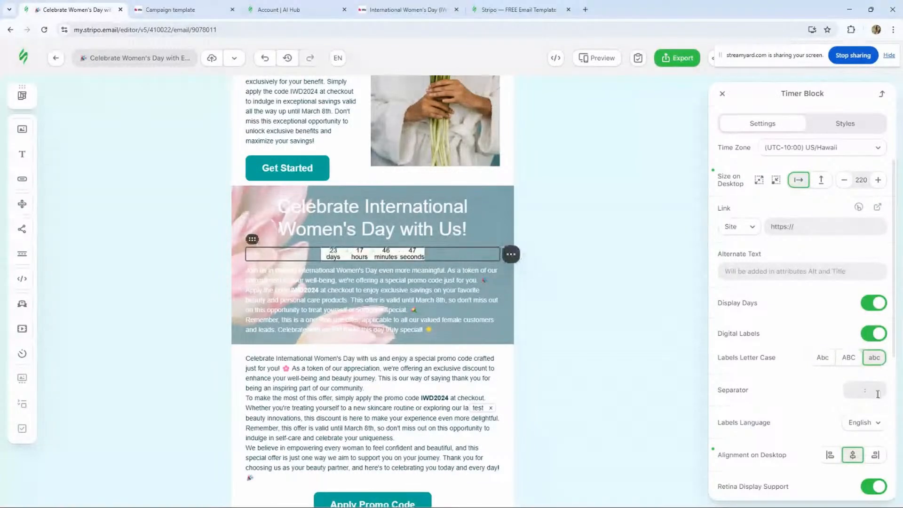
click(876, 393)
key(BackSpace)
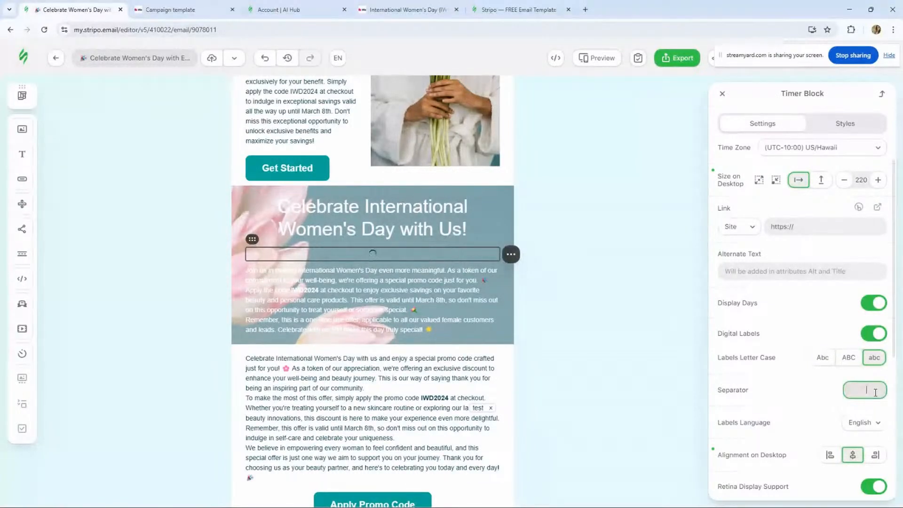
- Open the timer block's style settings
scroll(815, 366, down, 1)
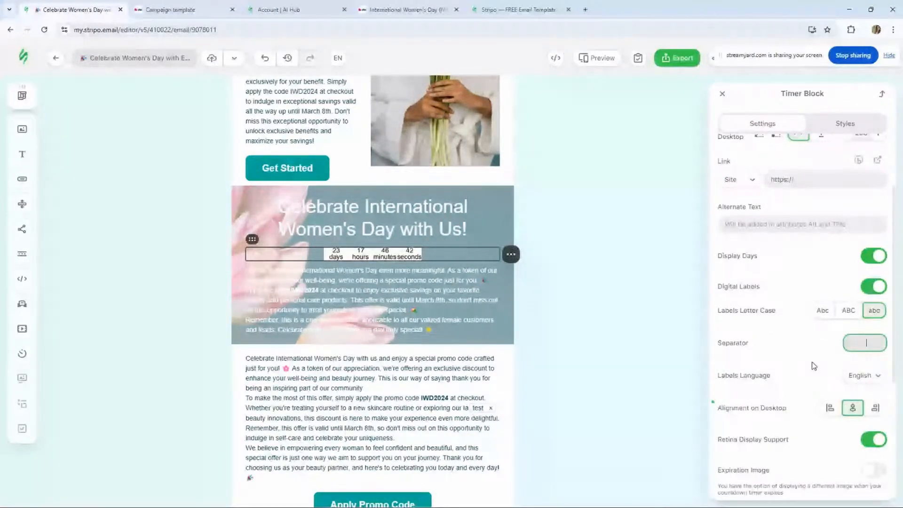
scroll(814, 366, up, 2)
click(829, 126)
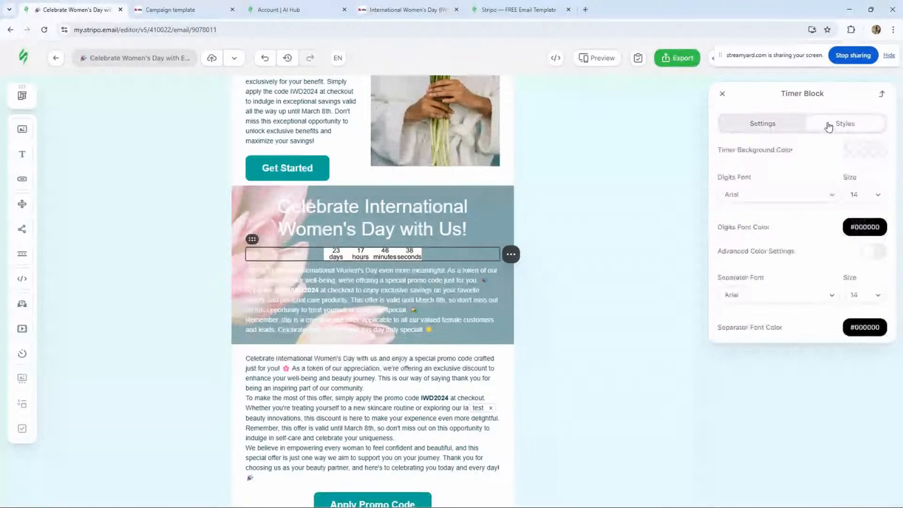
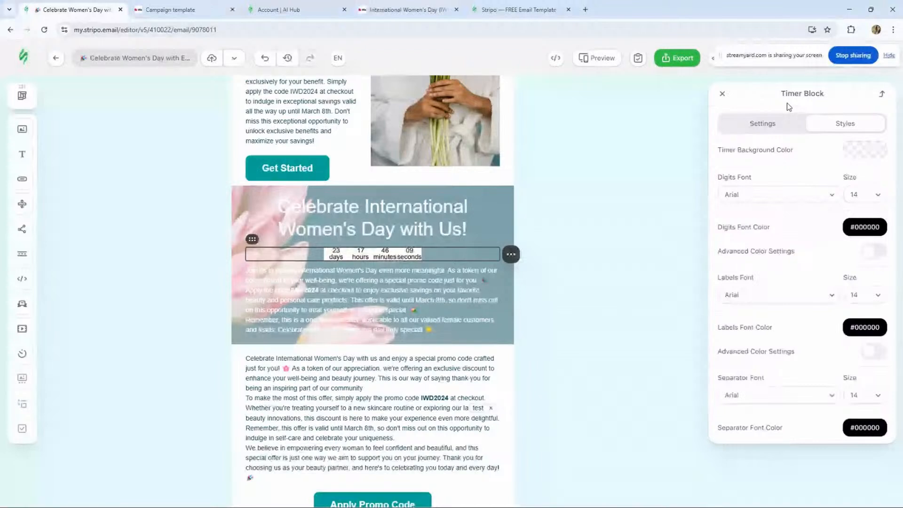
- Check the button and timer colors listed on the International Women's Day template page
click(407, 10)
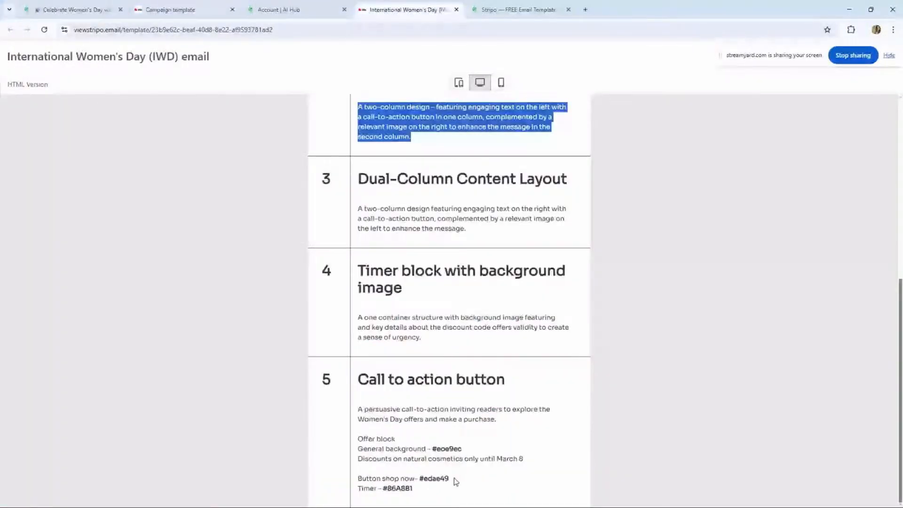
click(416, 488)
drag(387, 489, 418, 437)
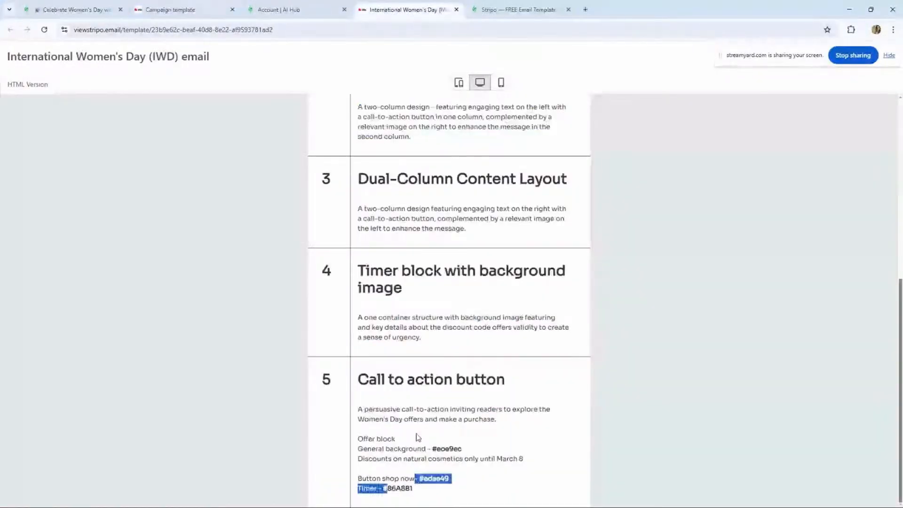
click(95, 11)
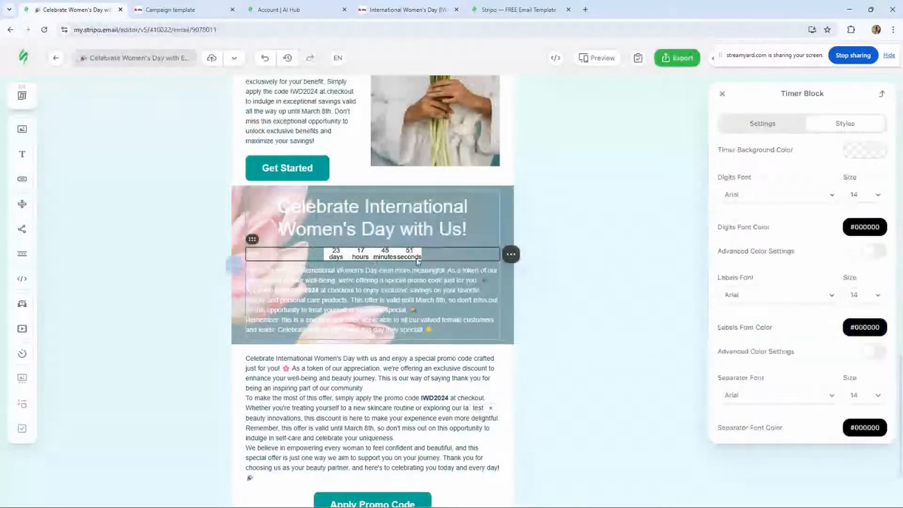
- Set the timer's background color to #82a2a9
click(757, 150)
click(768, 141)
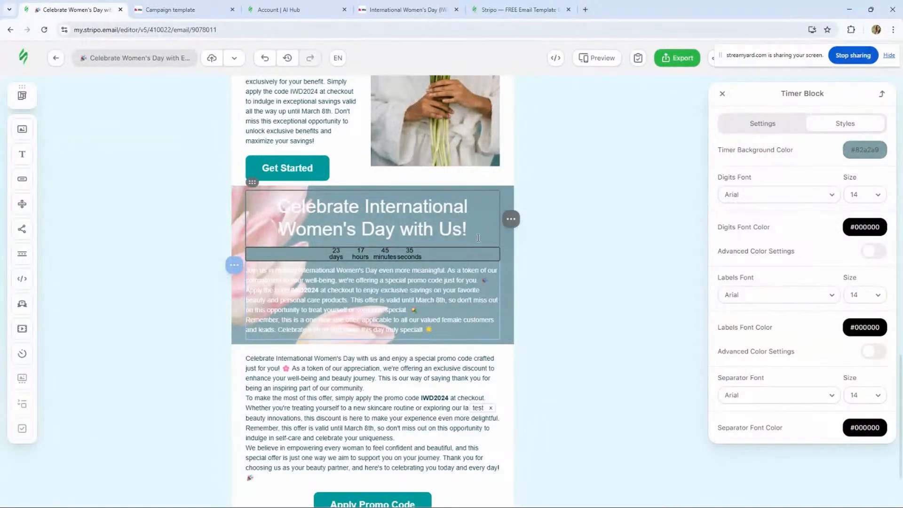
- Set the timer cell's bgcolor to transparent in the code editor and apply the code
click(248, 249)
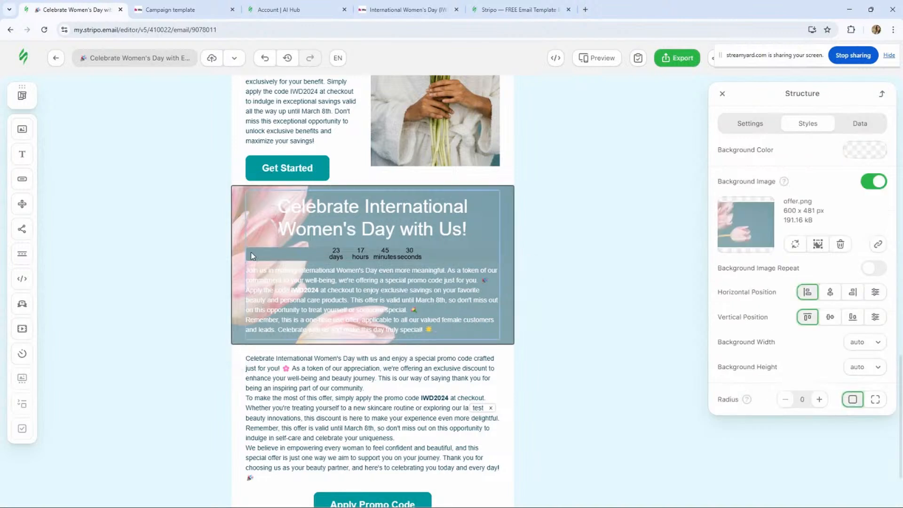
click(393, 255)
click(560, 57)
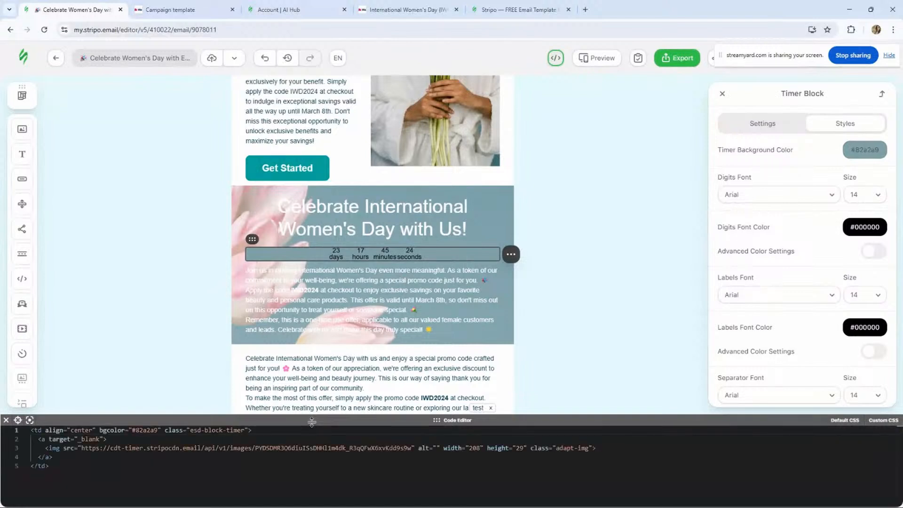
drag(312, 422, 305, 356)
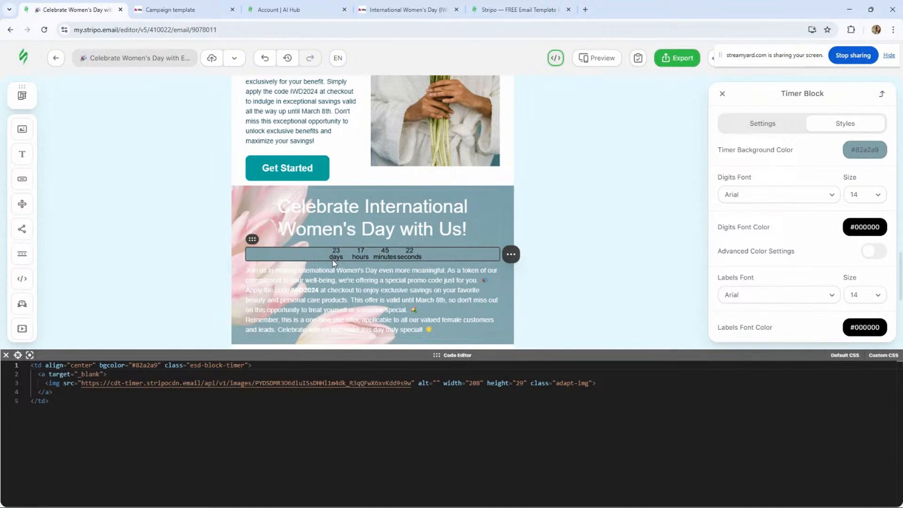
drag(133, 366, 157, 366)
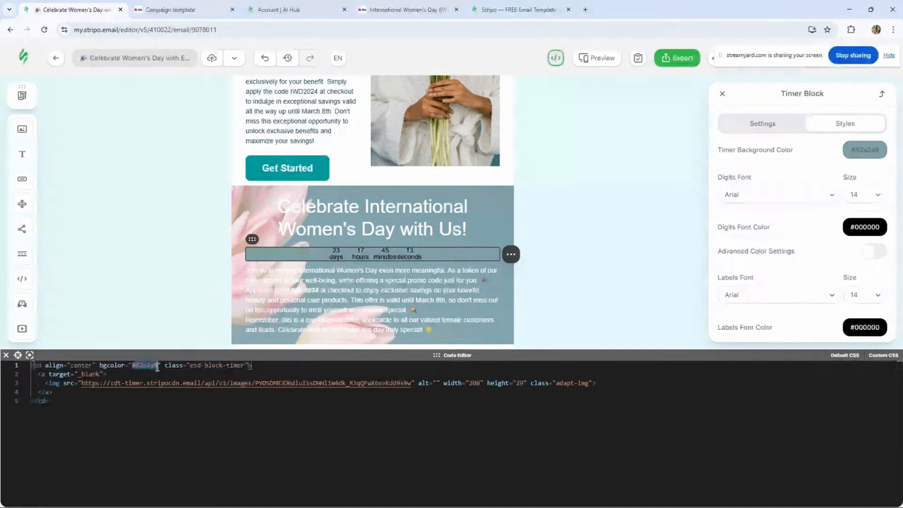
text(tr)
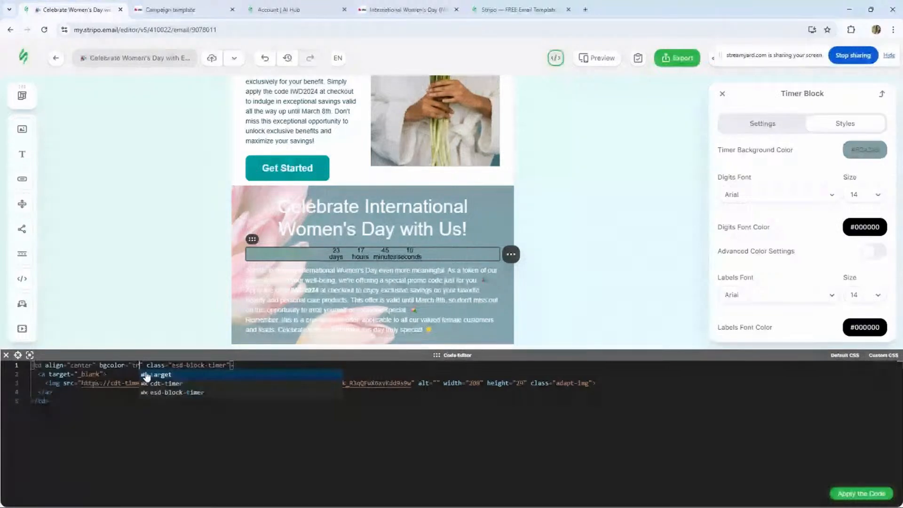
text(an)
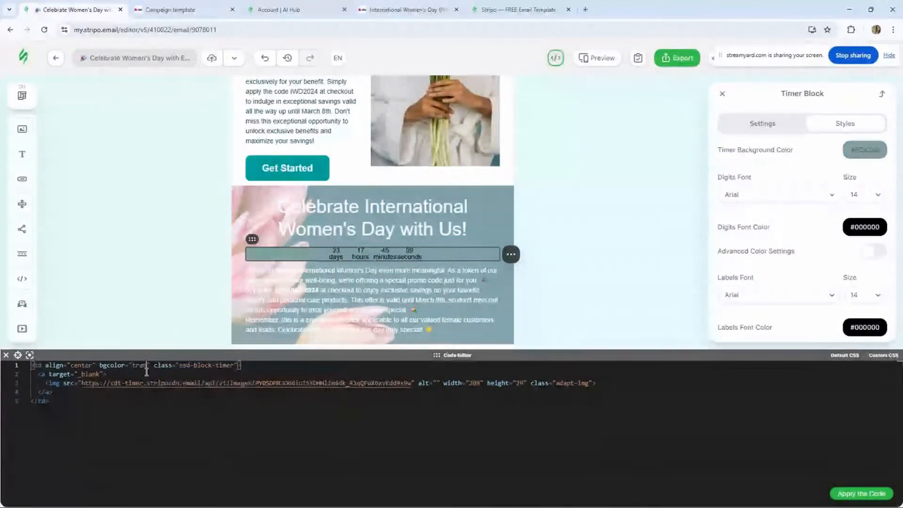
text(sparent)
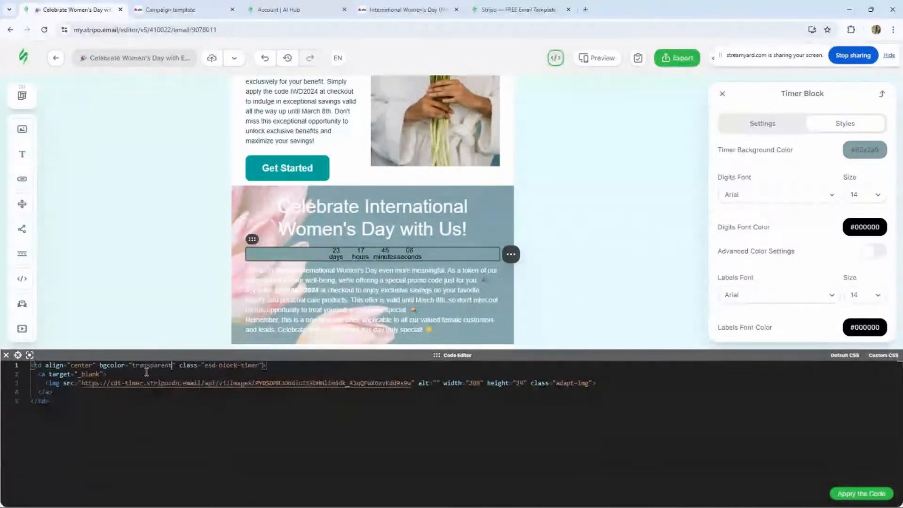
click(846, 493)
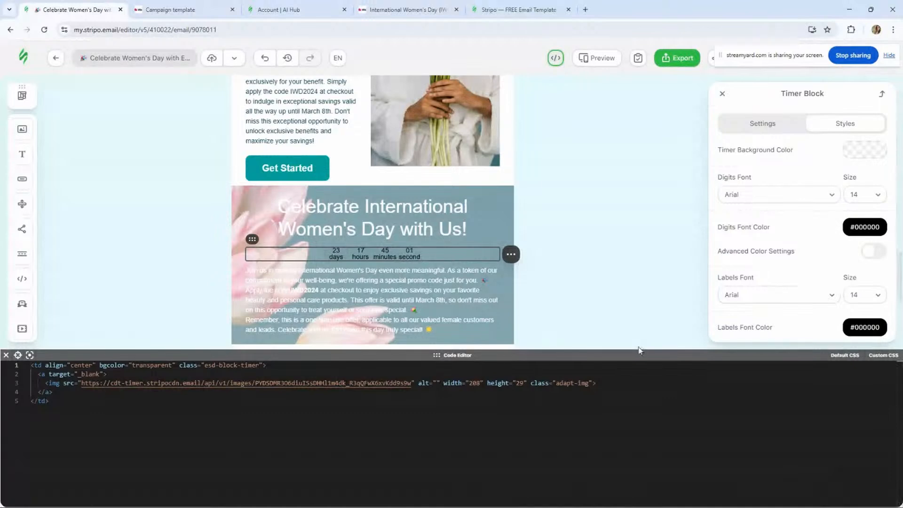
- Set the timer digits size to 36 and the digit and label font colors to white #ffffff
drag(639, 351, 639, 378)
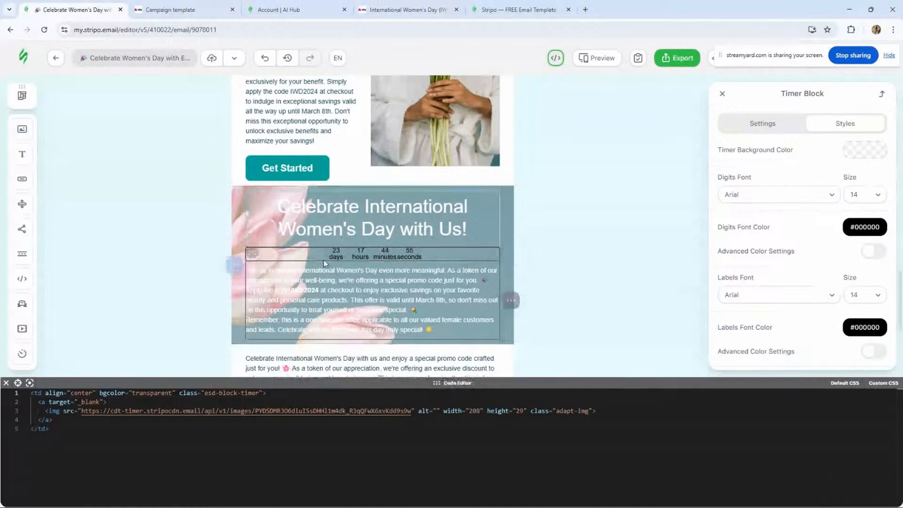
click(855, 198)
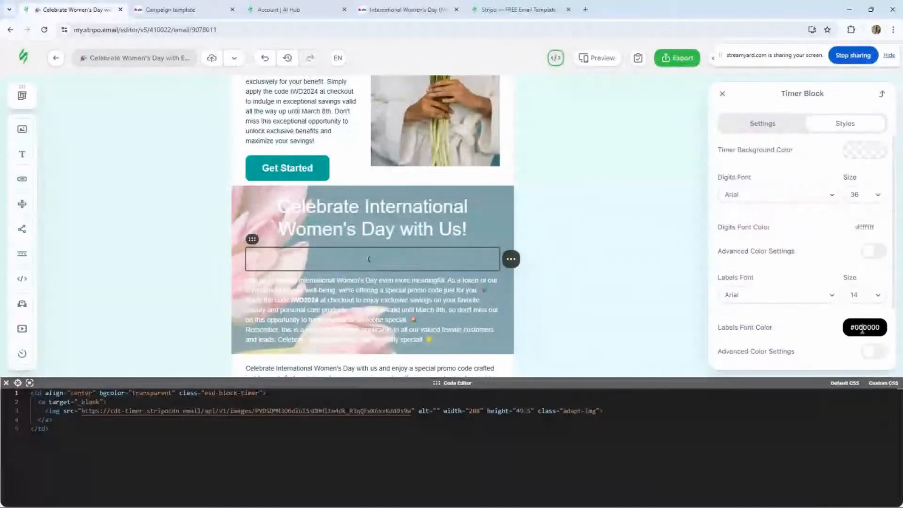
click(863, 329)
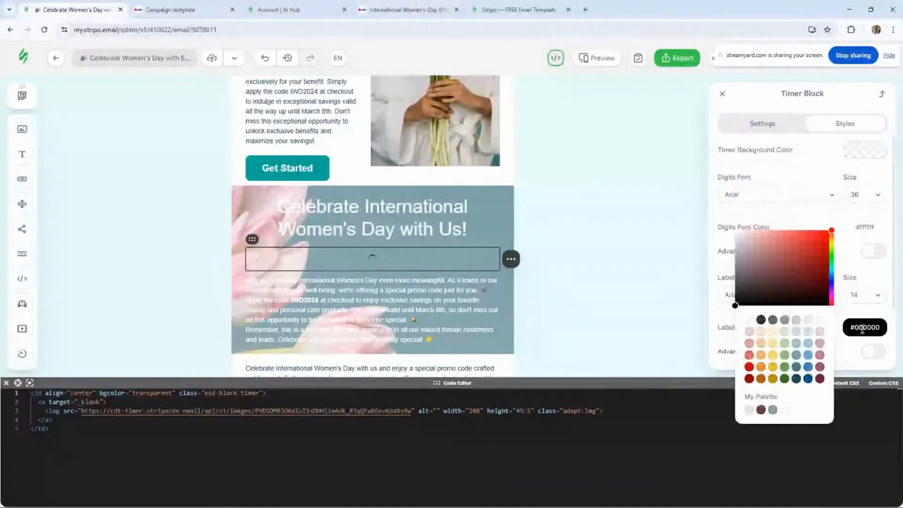
click(749, 320)
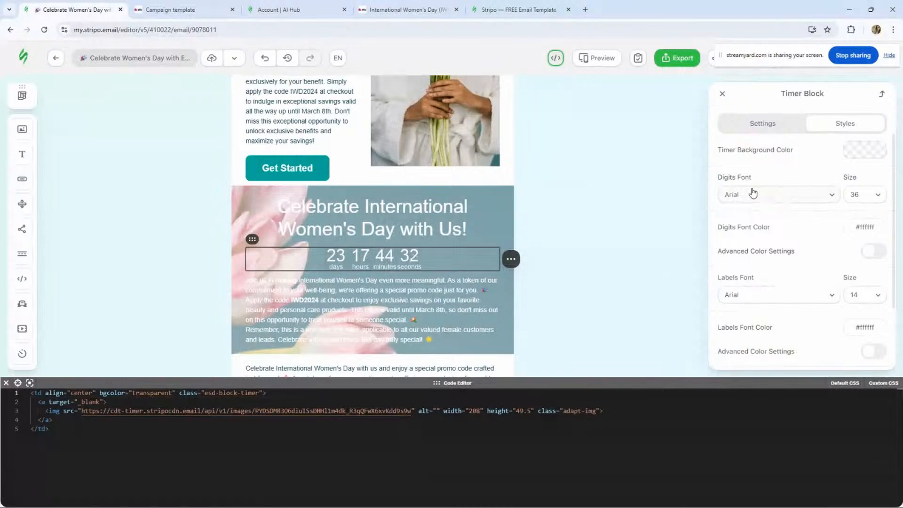
- Try Comic Sans MS as the digits font, then switch it back to Arial
scroll(839, 226, down, 3)
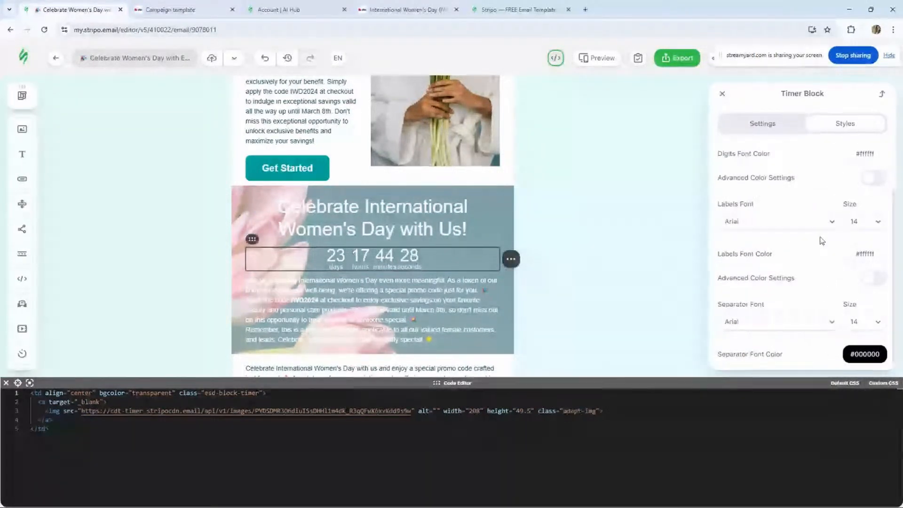
scroll(832, 271, up, 2)
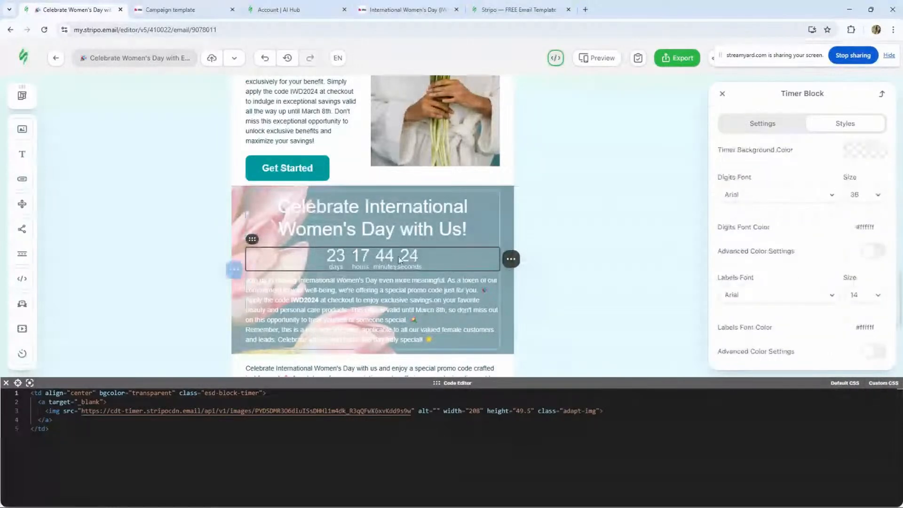
click(774, 197)
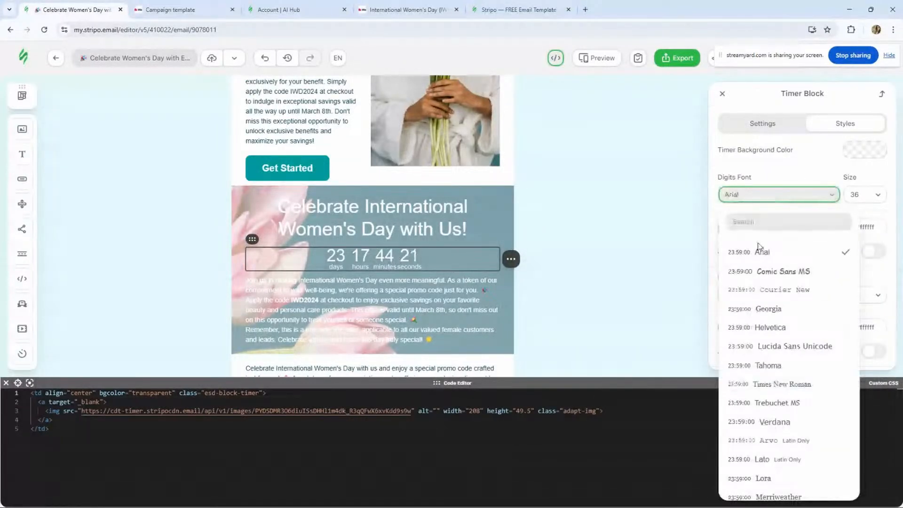
click(766, 272)
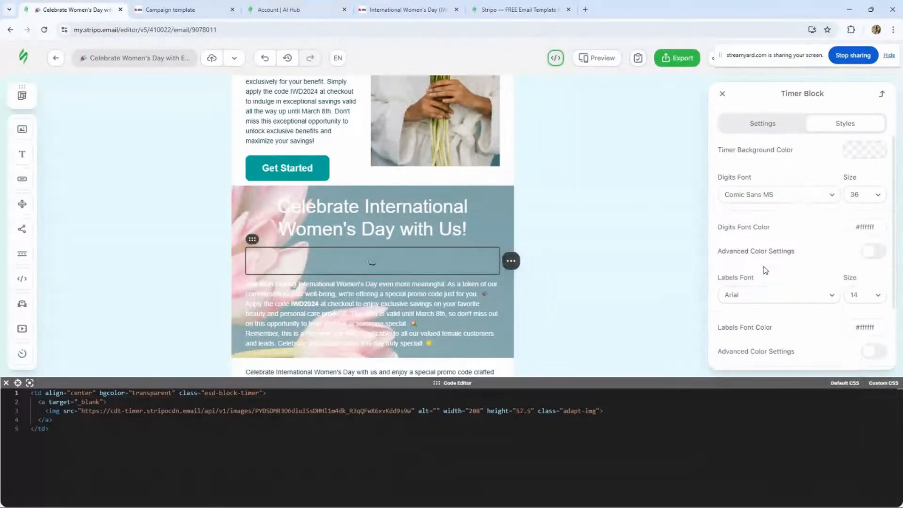
click(774, 196)
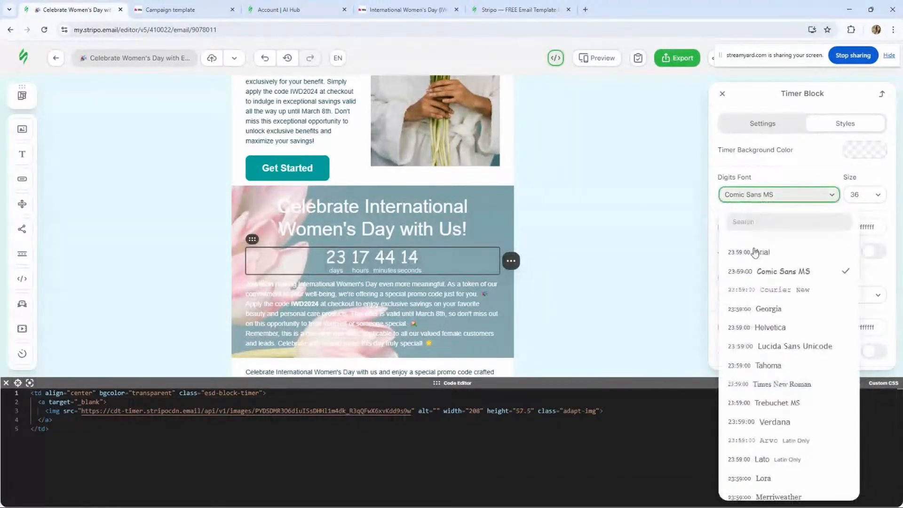
click(759, 255)
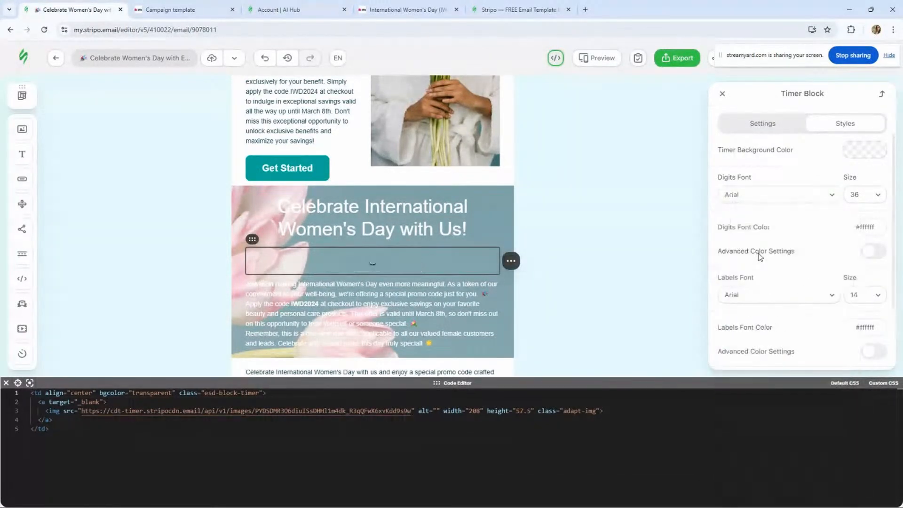
- Enable the timer's expiration image and choose the lotus header.png from the project gallery
click(752, 122)
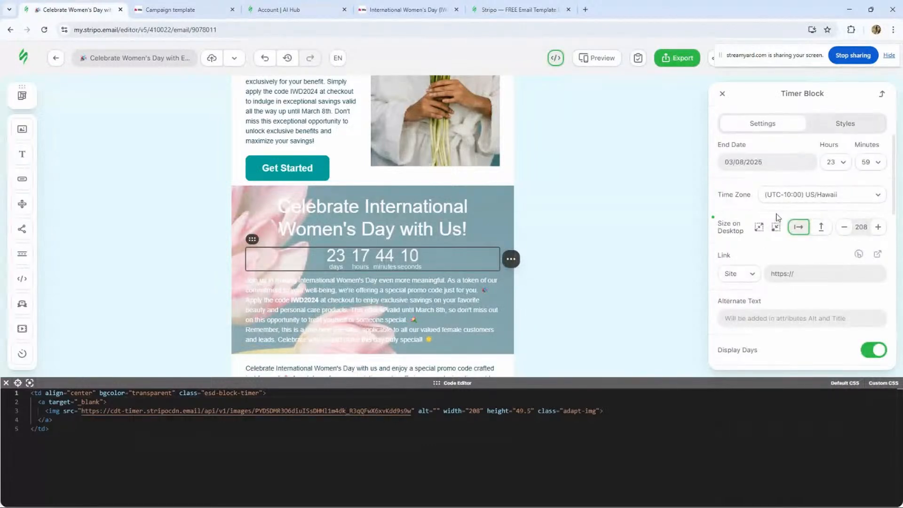
scroll(790, 217, down, 3)
scroll(800, 212, up, 1)
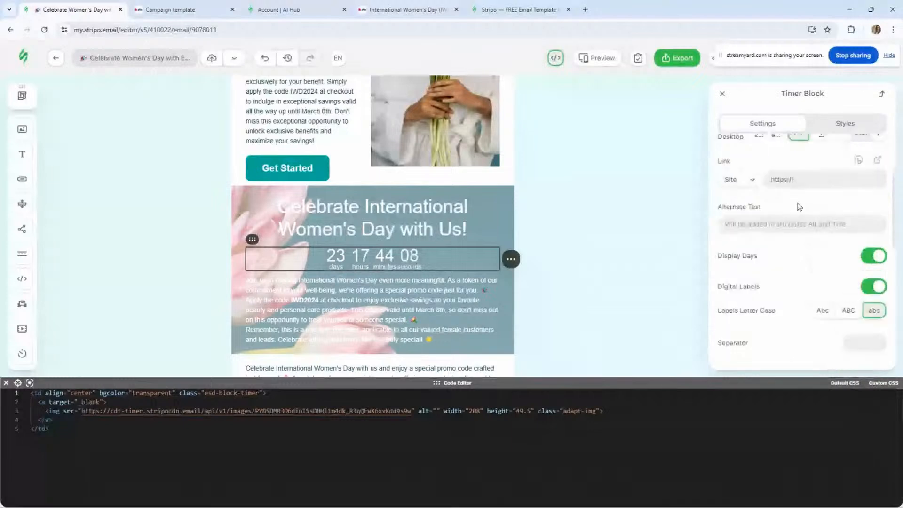
scroll(800, 210, down, 2)
scroll(796, 207, up, 2)
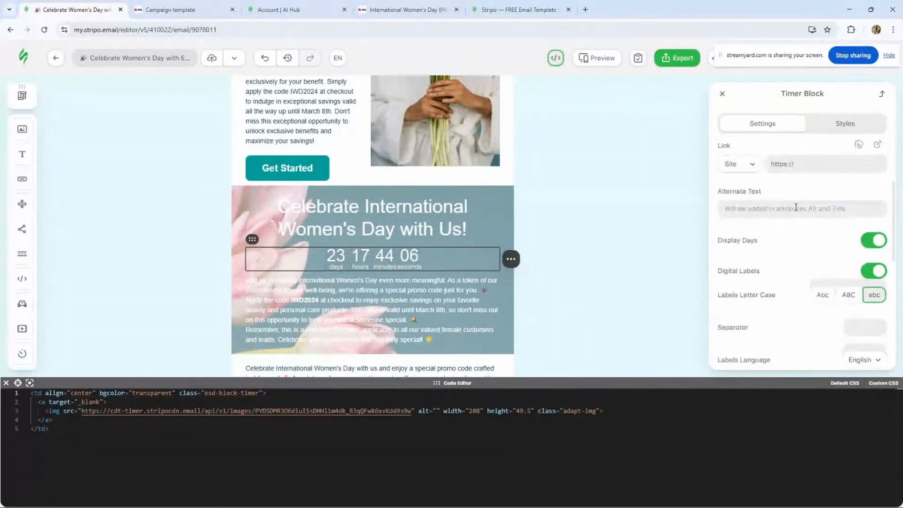
scroll(753, 217, up, 1)
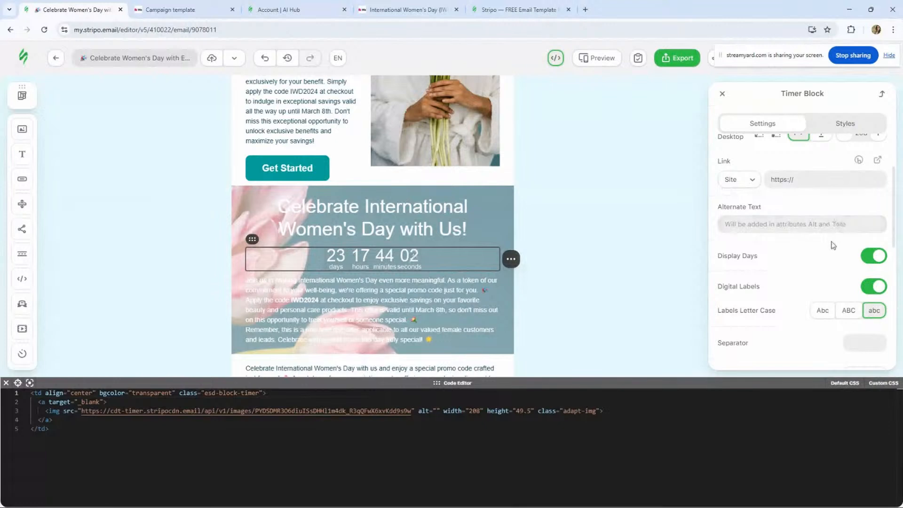
scroll(821, 236, up, 3)
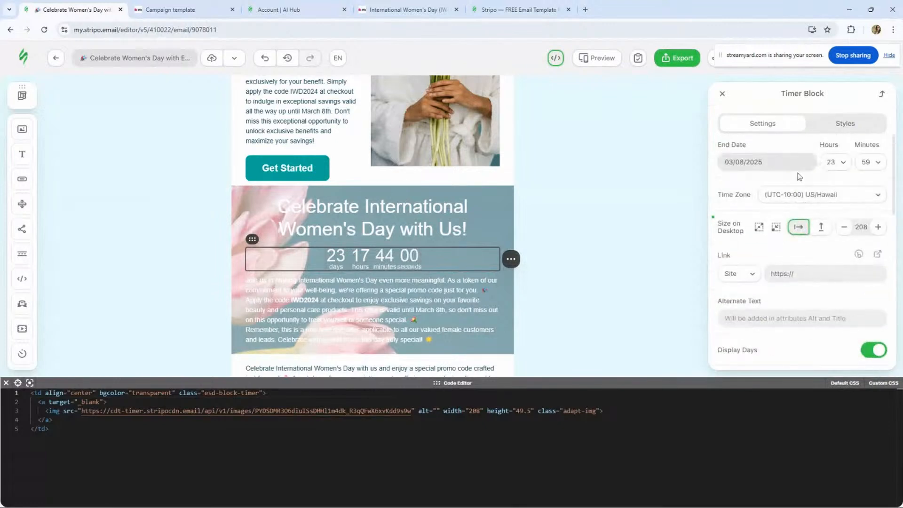
scroll(772, 233, down, 4)
scroll(771, 232, down, 3)
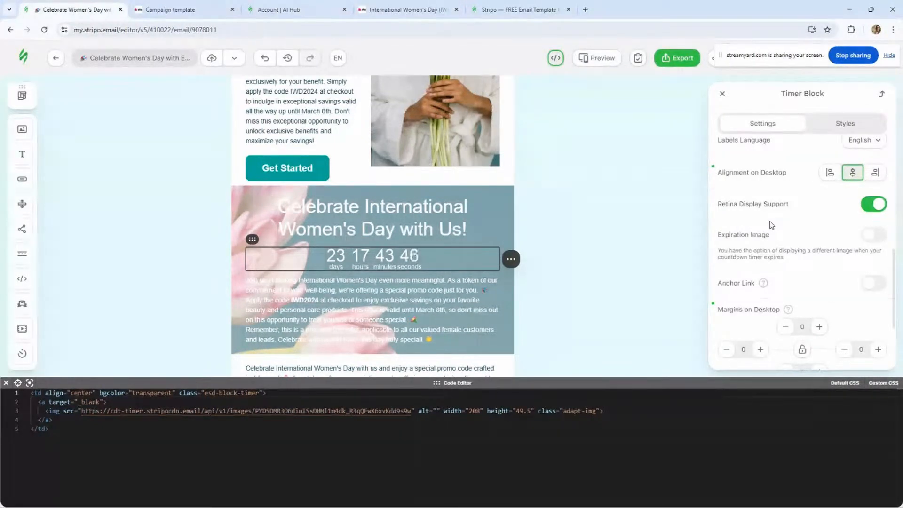
click(871, 234)
click(682, 141)
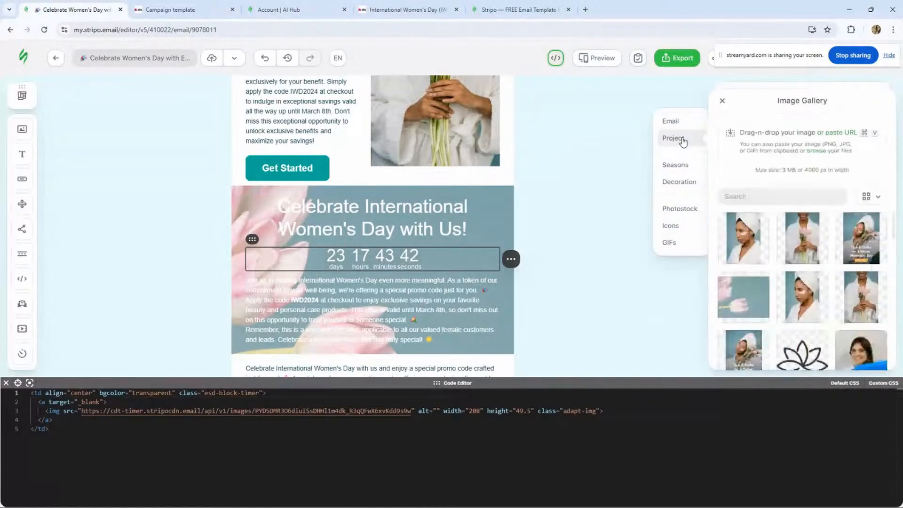
scroll(777, 273, down, 1)
click(806, 301)
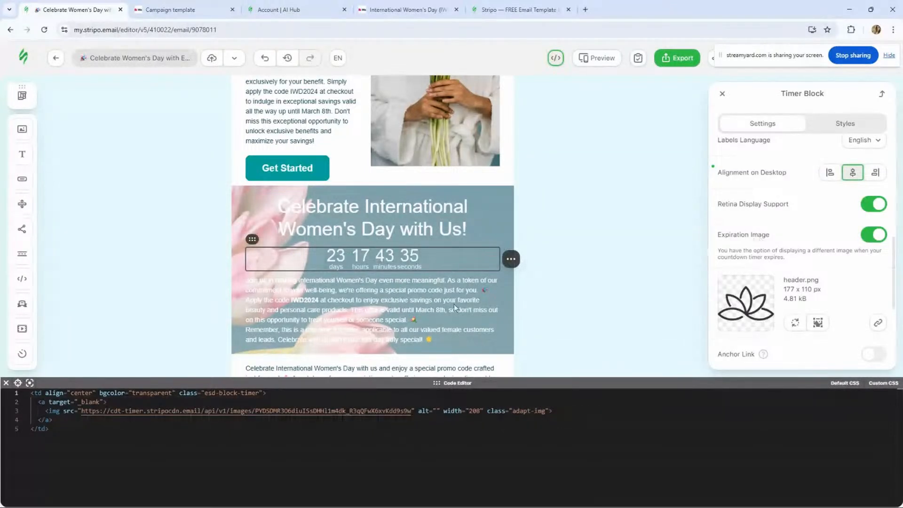
- Review the timer block's style and settings options
click(342, 287)
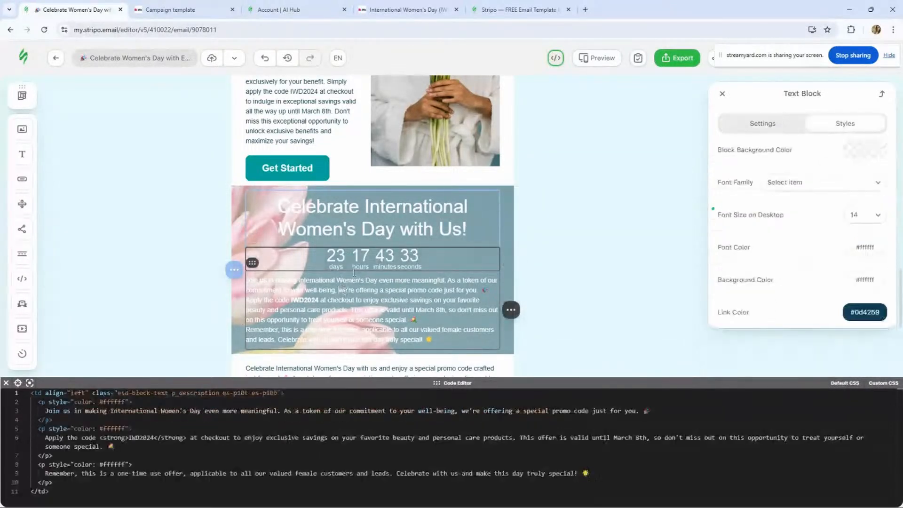
click(387, 258)
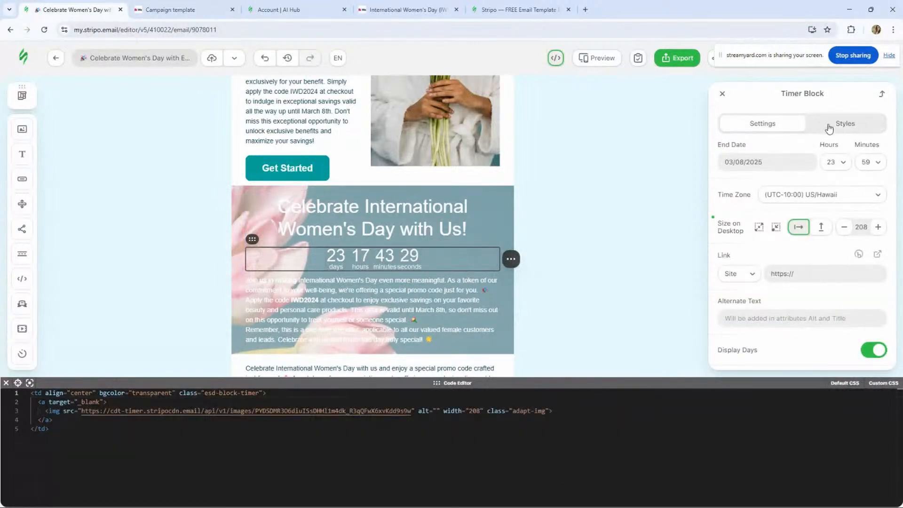
click(827, 126)
scroll(843, 276, down, 2)
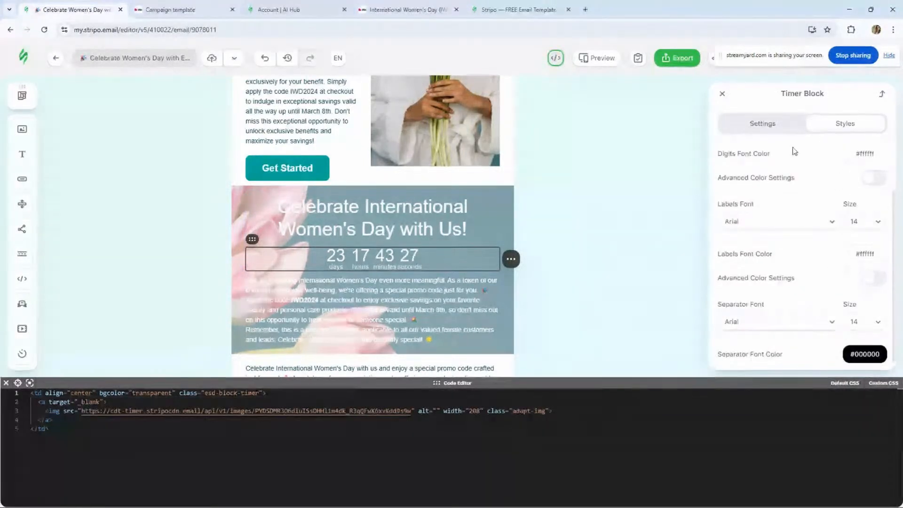
click(774, 124)
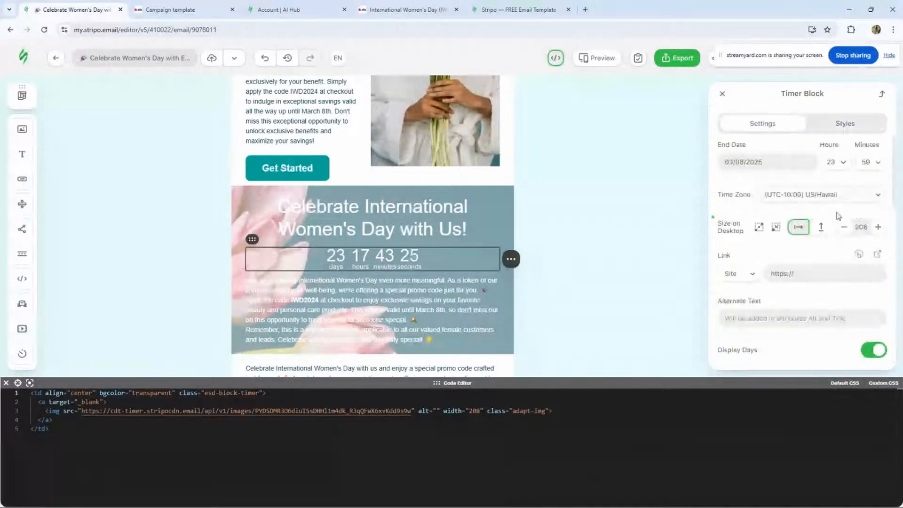
scroll(848, 254, down, 4)
scroll(849, 254, down, 8)
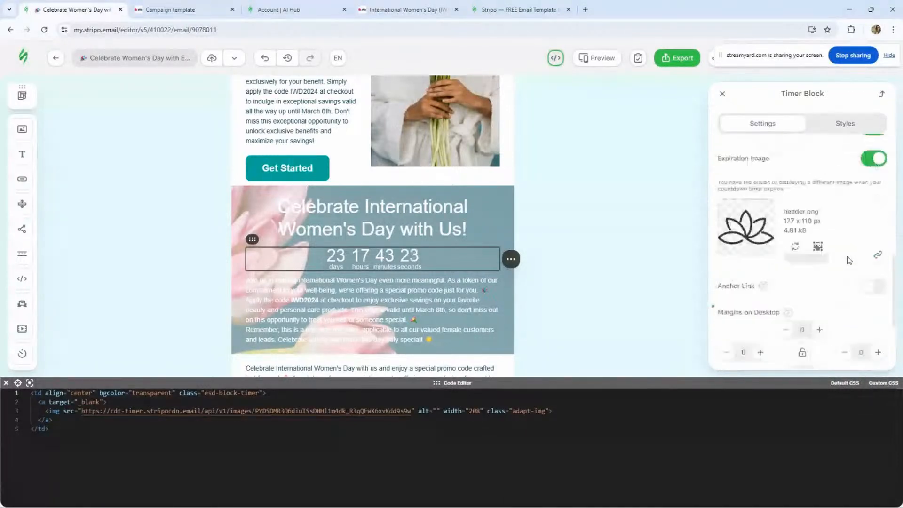
- Set the timer block's desktop margins to 10 top, 10 bottom and 15 left
scroll(848, 257, up, 8)
scroll(838, 268, down, 7)
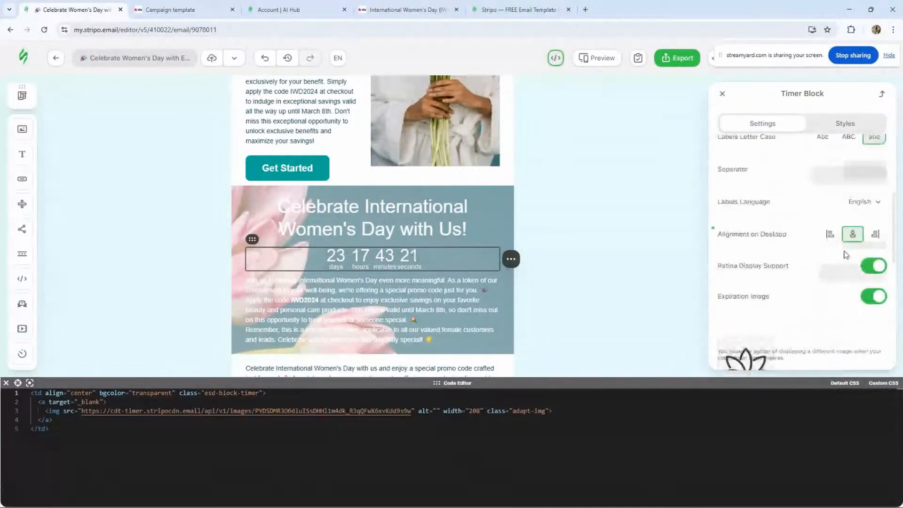
click(819, 275)
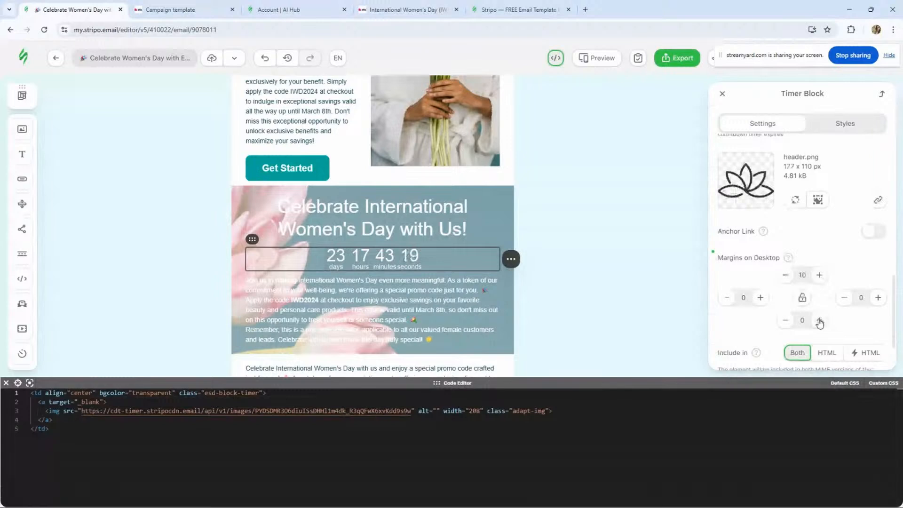
click(819, 321)
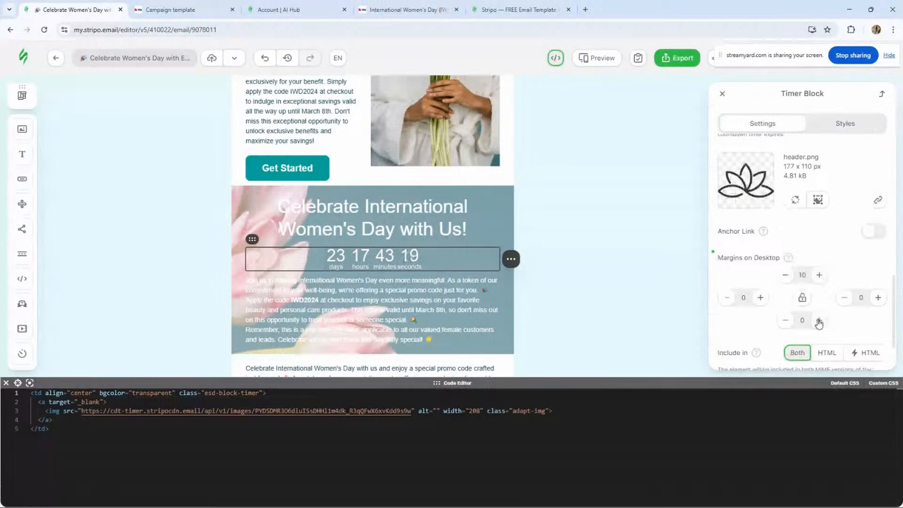
click(760, 298)
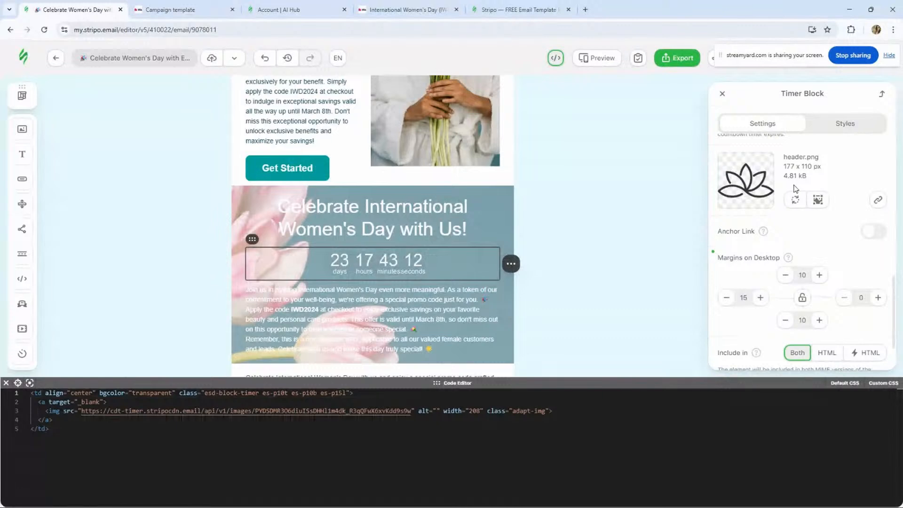
- Delete the long promo text block that sits above the Apply Promo Code button
click(146, 231)
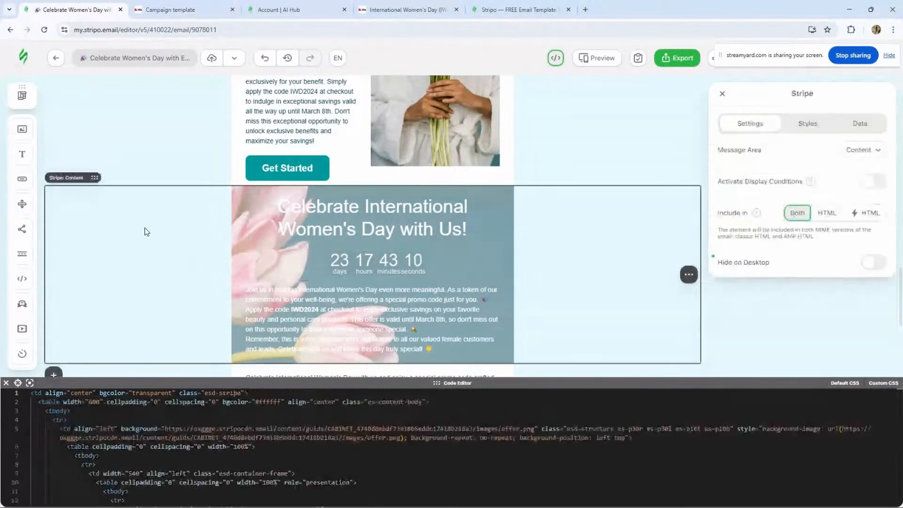
click(316, 278)
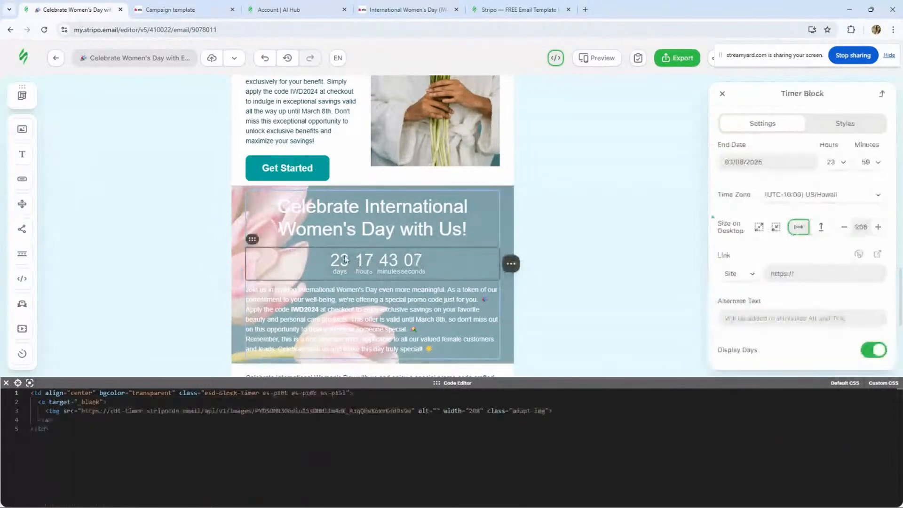
click(200, 202)
scroll(286, 212, down, 2)
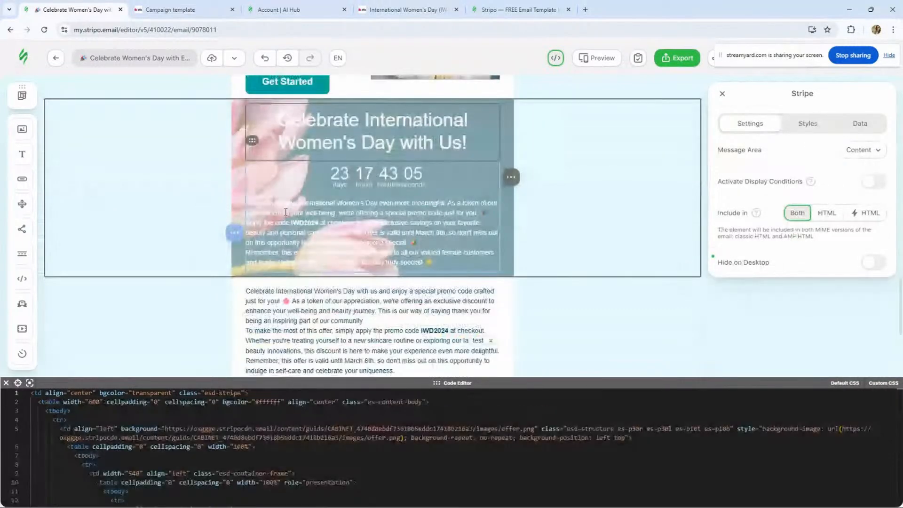
scroll(286, 212, down, 2)
scroll(285, 215, down, 1)
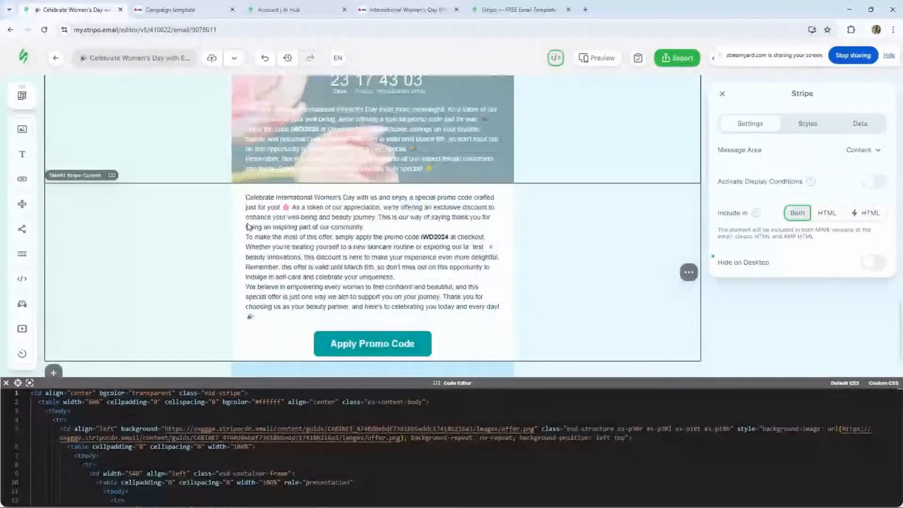
click(248, 227)
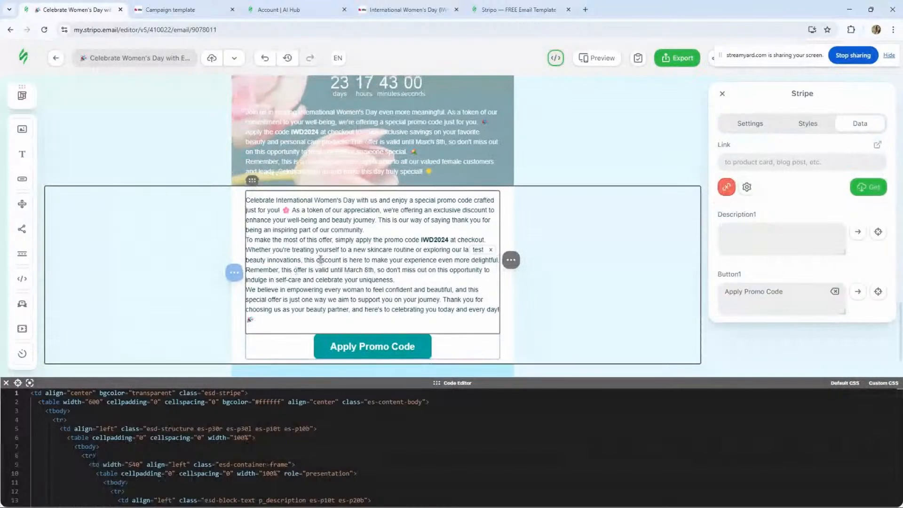
scroll(320, 260, up, 1)
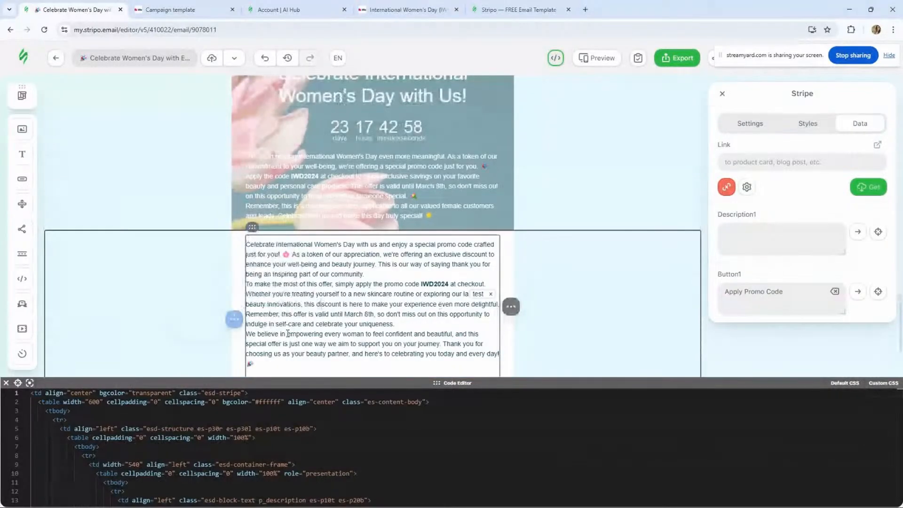
mouse_move(511, 306)
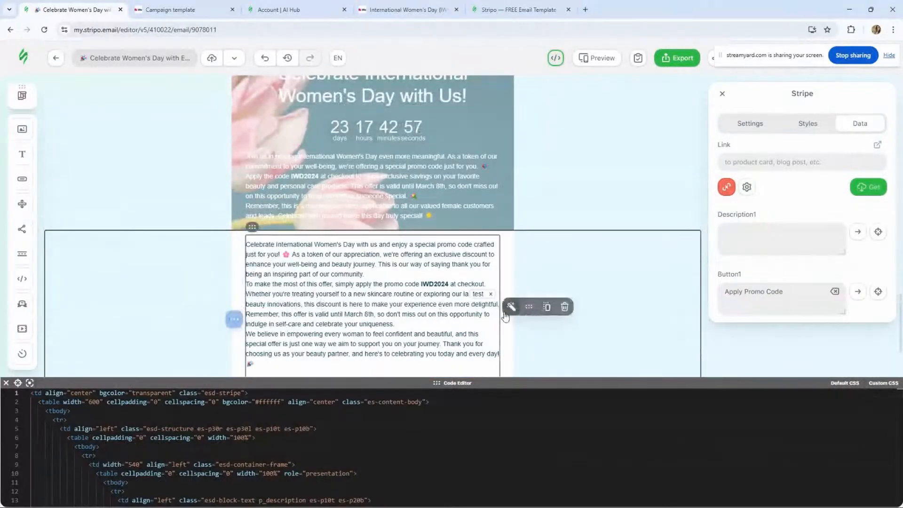
click(564, 308)
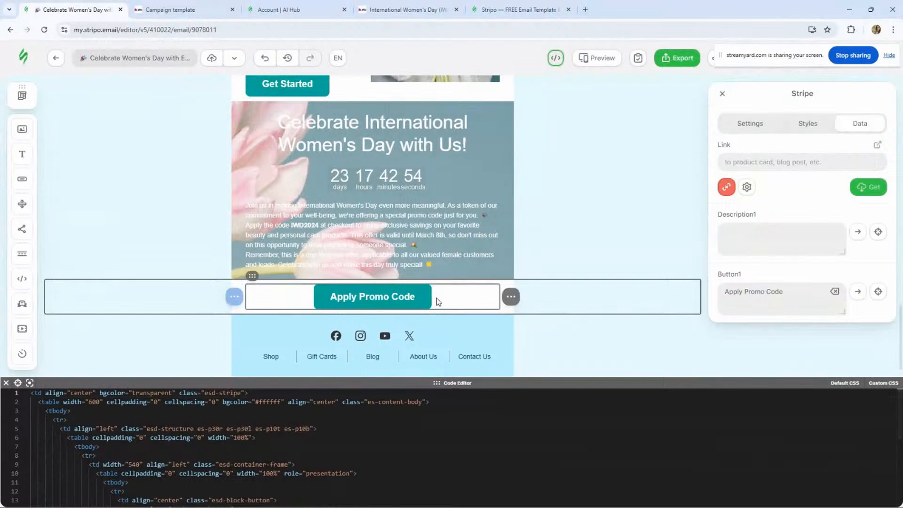
- Change the promo code in the timer section's text to IWD2025
click(338, 301)
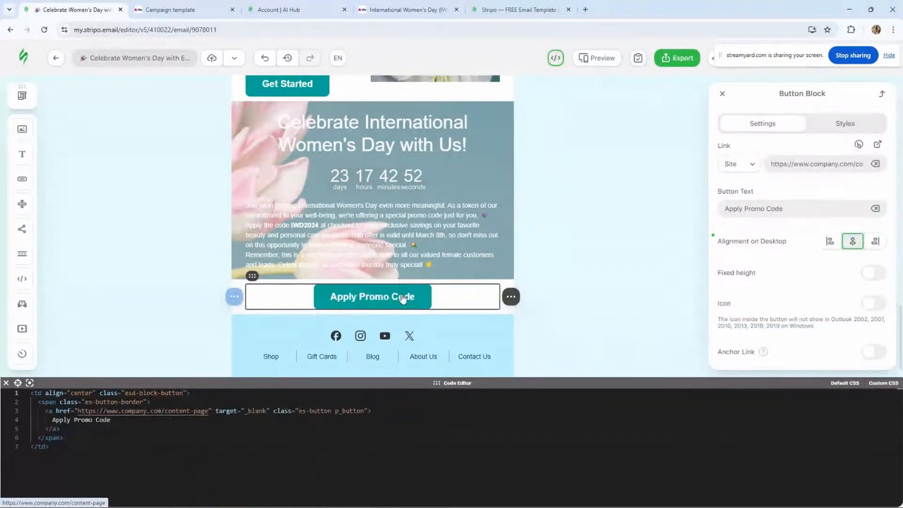
click(414, 242)
drag(323, 227, 291, 225)
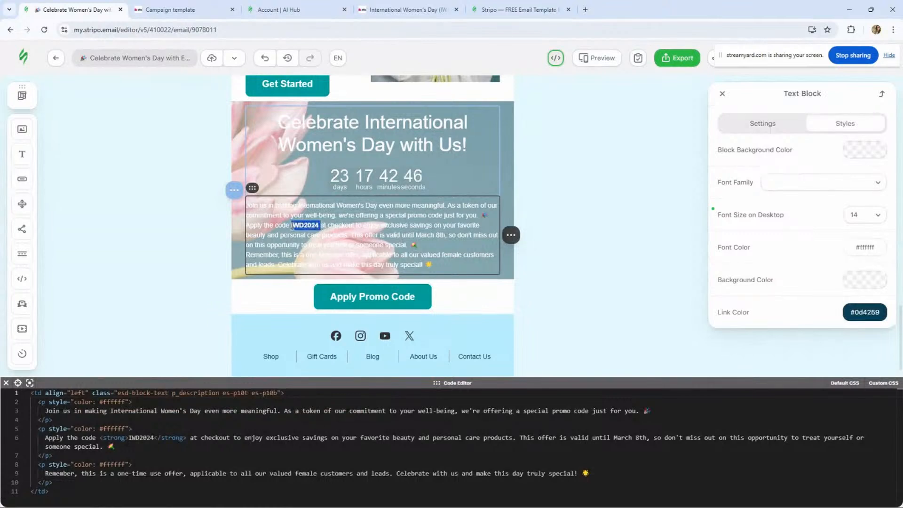
click(377, 295)
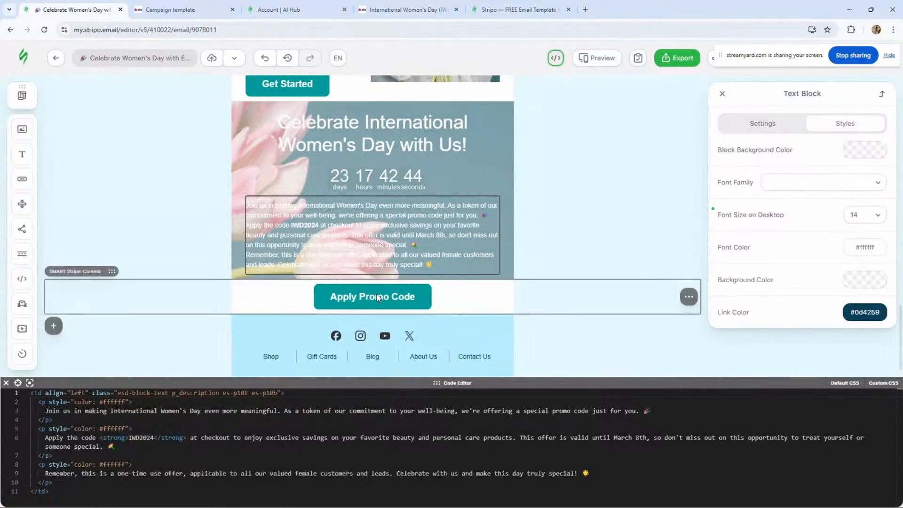
click(377, 299)
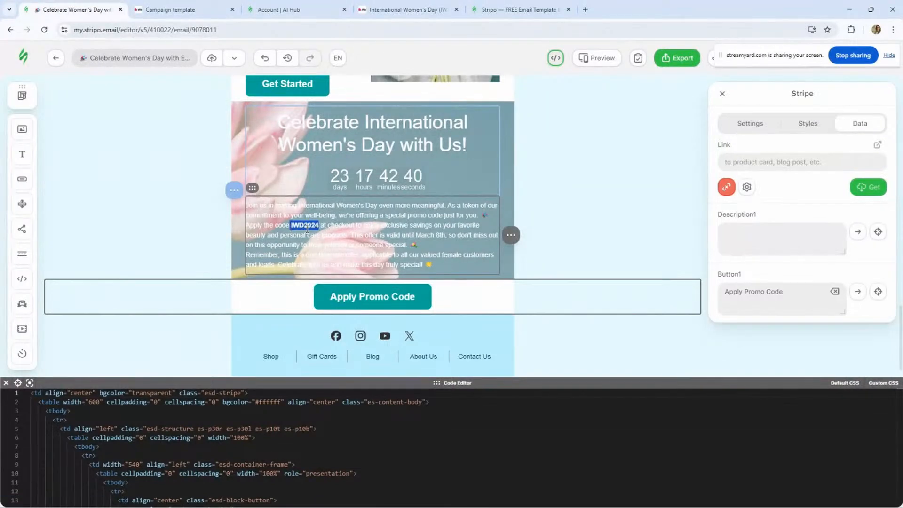
click(319, 226)
drag(319, 226, 313, 227)
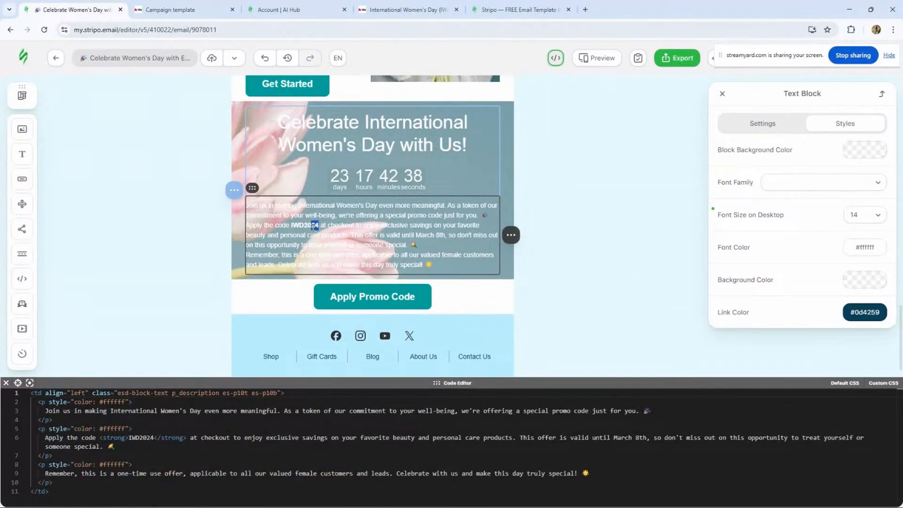
text(25)
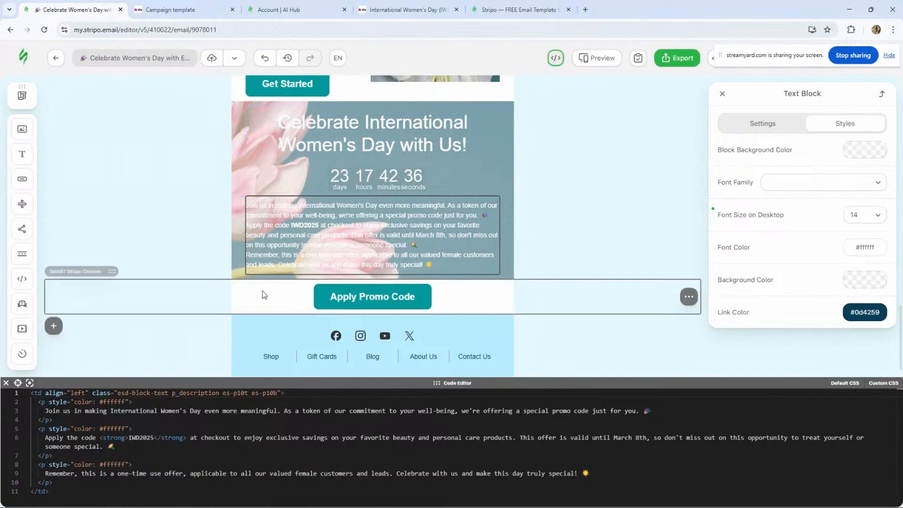
- Set the Apply Promo Code structure's background color to #e0e9ec from the palette
click(265, 291)
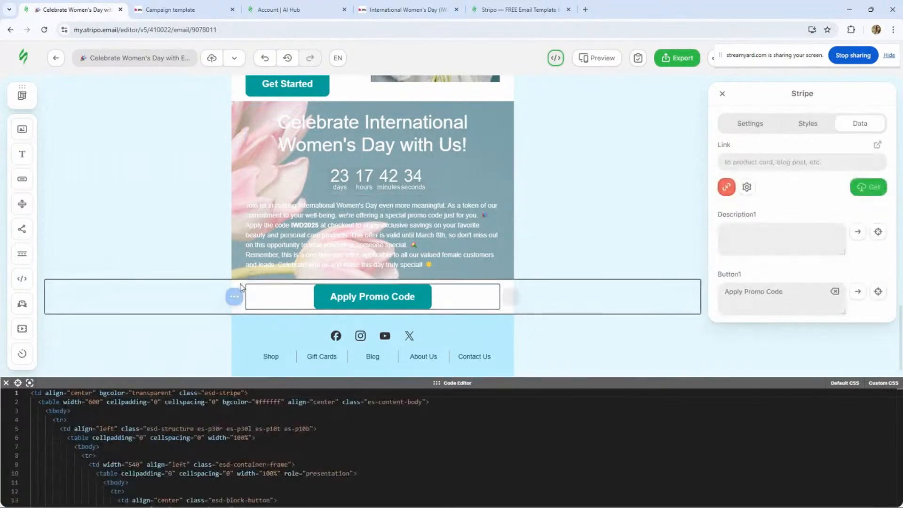
click(249, 289)
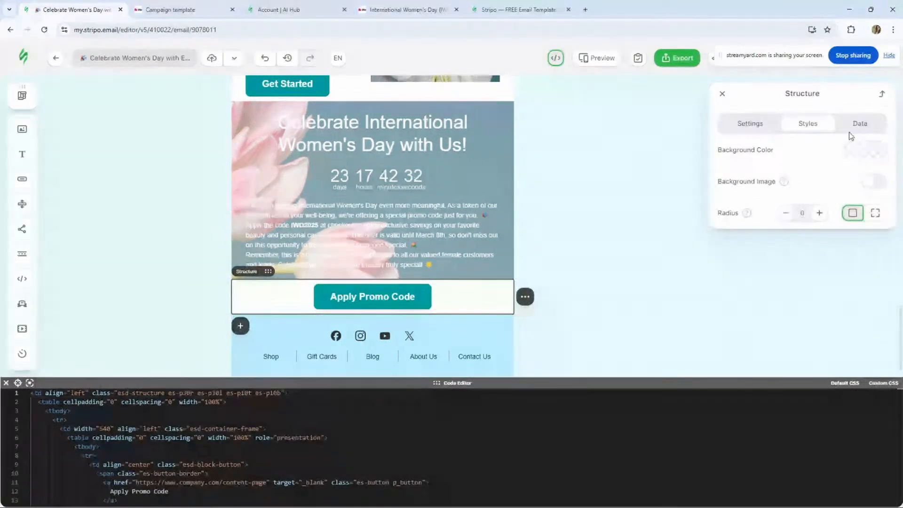
click(865, 150)
click(750, 230)
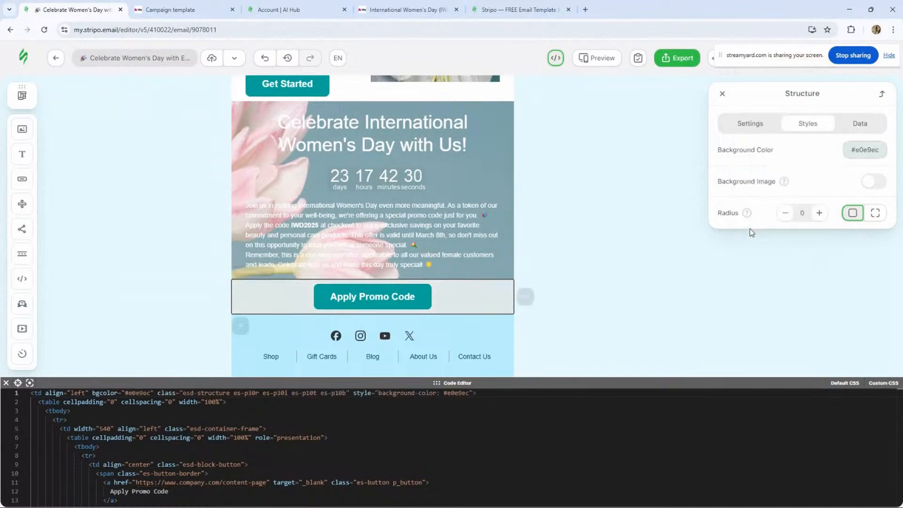
- Inspect the settings and background colors of the timer stripe and the button structure
click(197, 206)
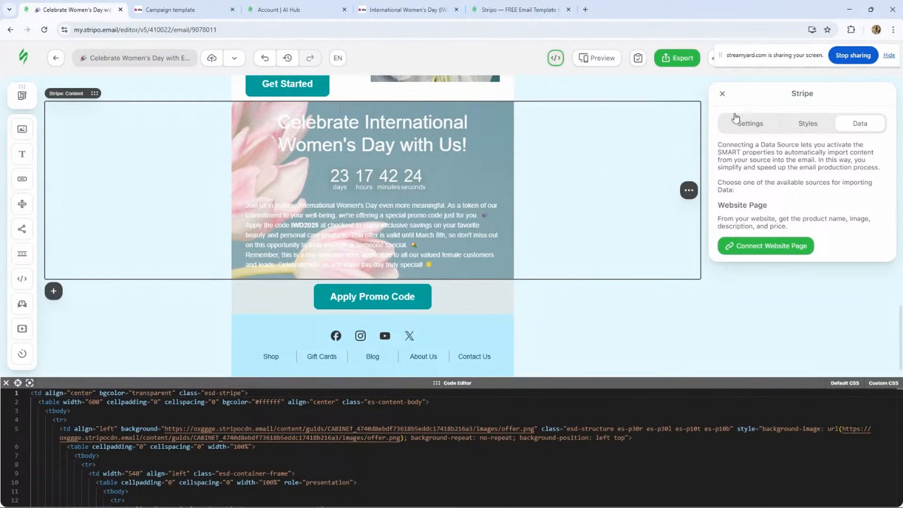
click(749, 124)
click(811, 135)
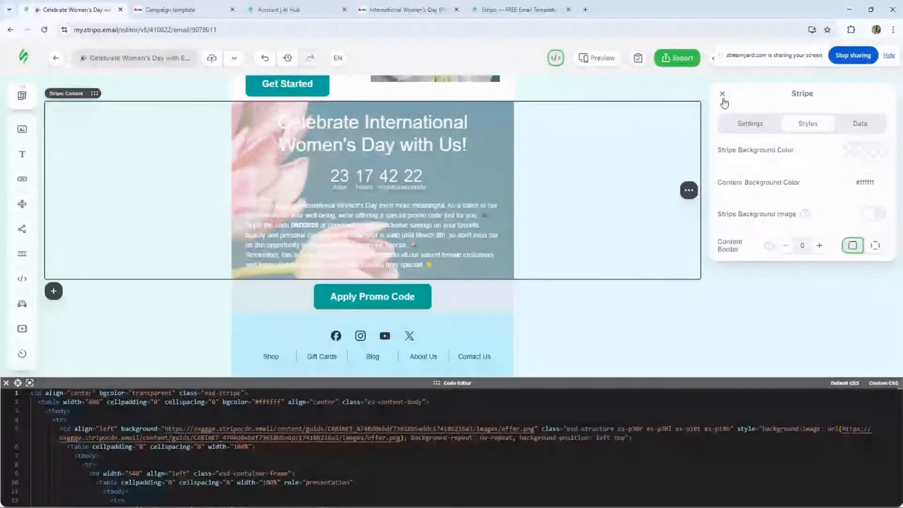
click(723, 94)
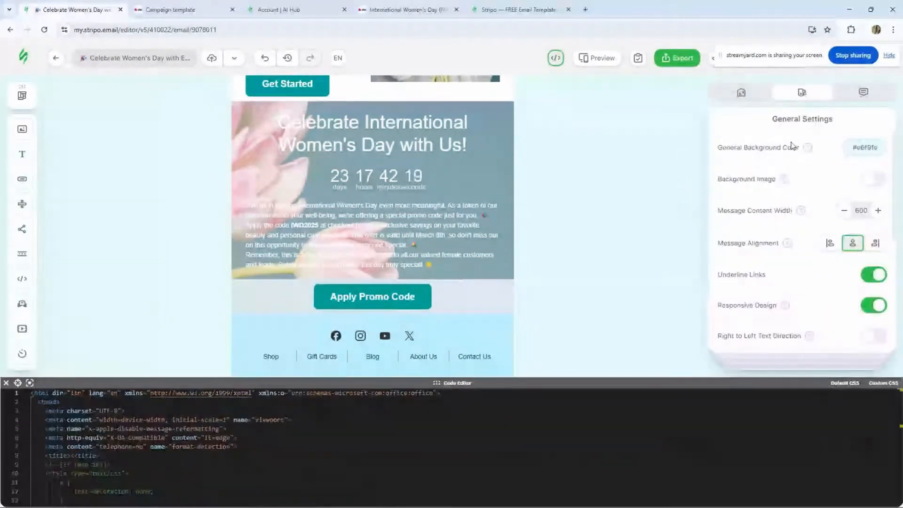
click(290, 285)
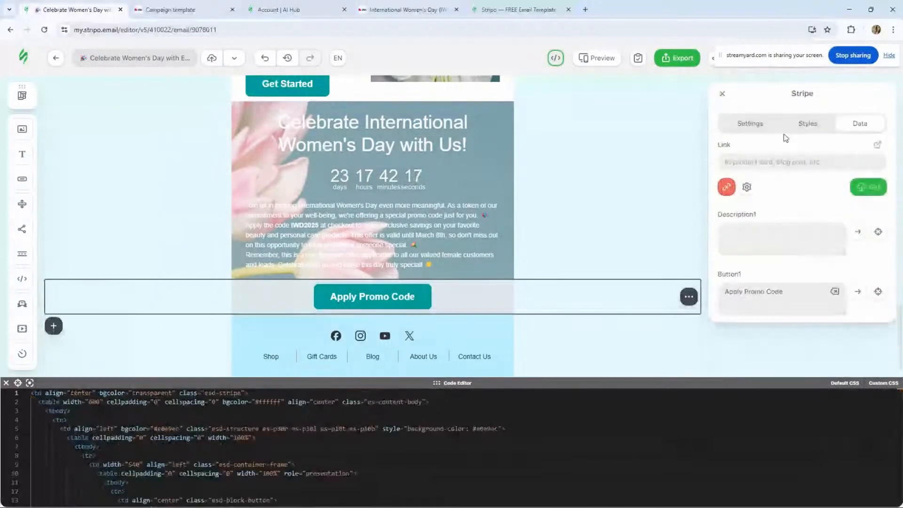
click(748, 125)
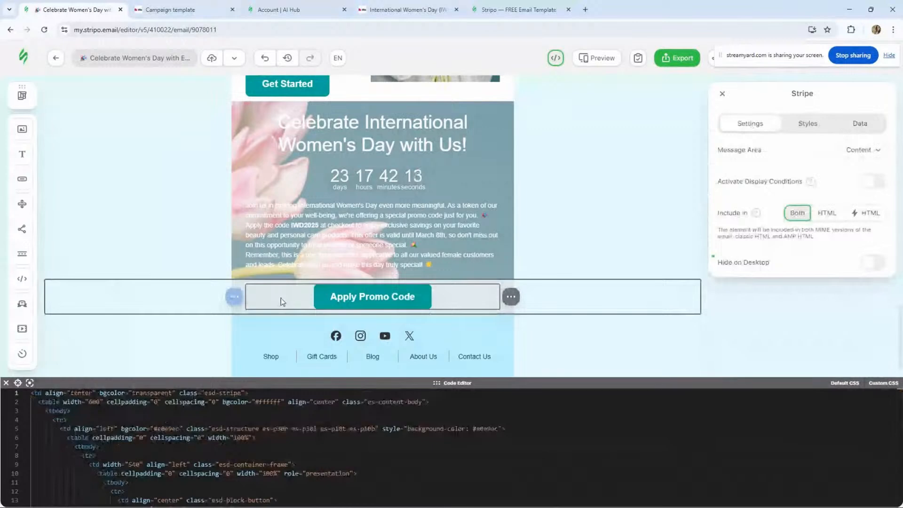
click(281, 299)
click(238, 287)
click(845, 148)
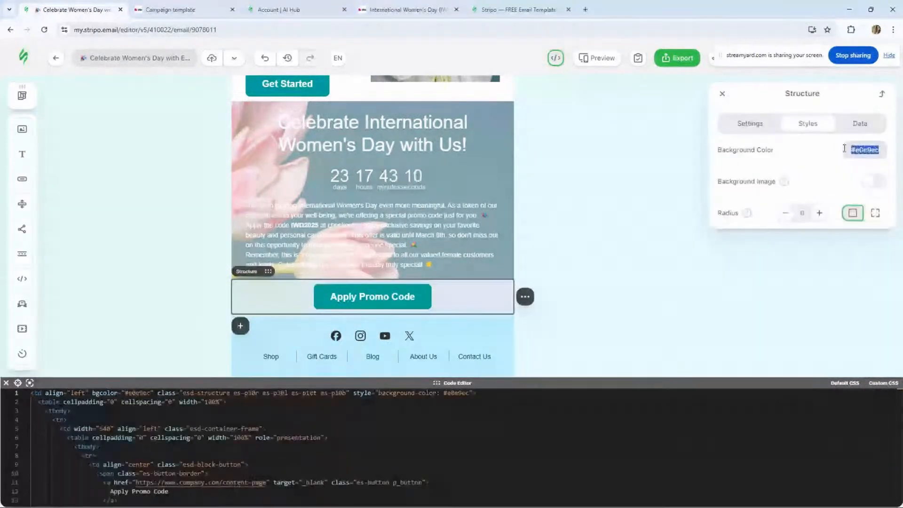
- Set the email's general background color to #e0e9ec from the saved palette
click(722, 93)
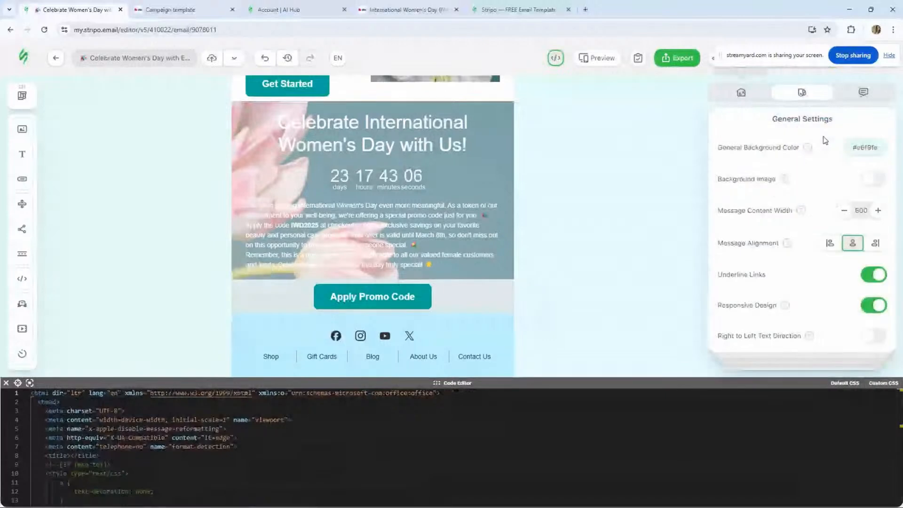
click(851, 147)
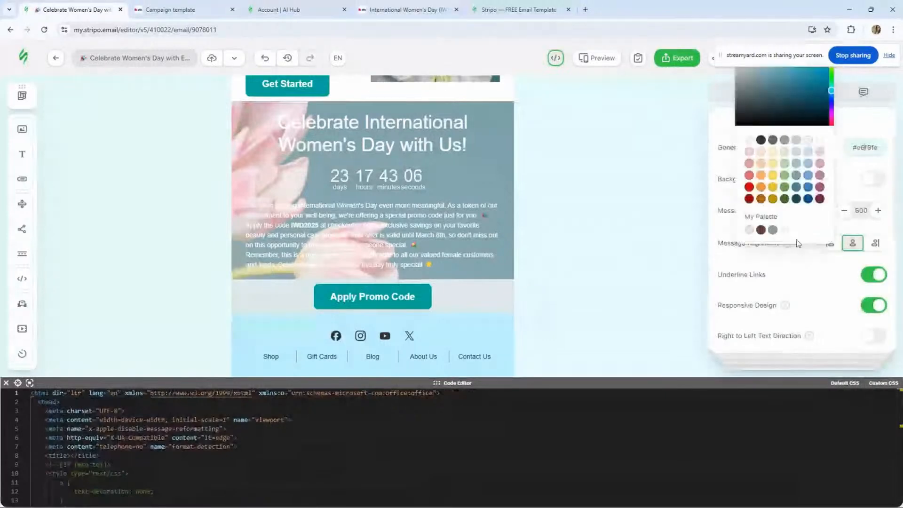
click(750, 230)
- Review the email's sections from the header down to the Tips & Tricks block
scroll(405, 211, up, 15)
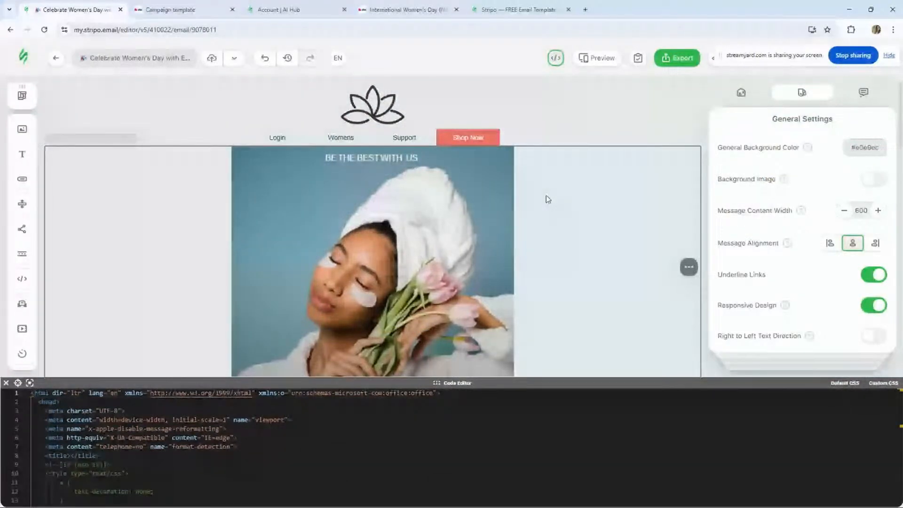
scroll(520, 241, down, 10)
scroll(520, 241, down, 5)
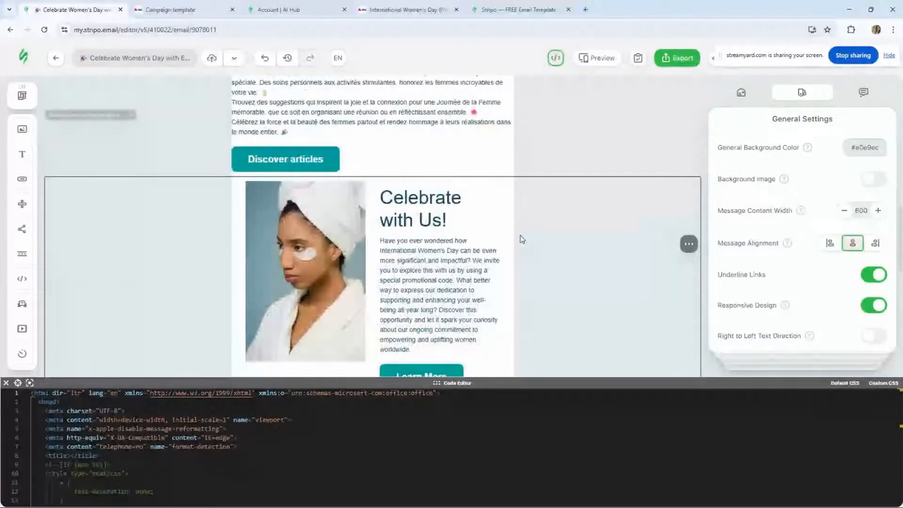
scroll(521, 240, up, 12)
scroll(384, 262, down, 2)
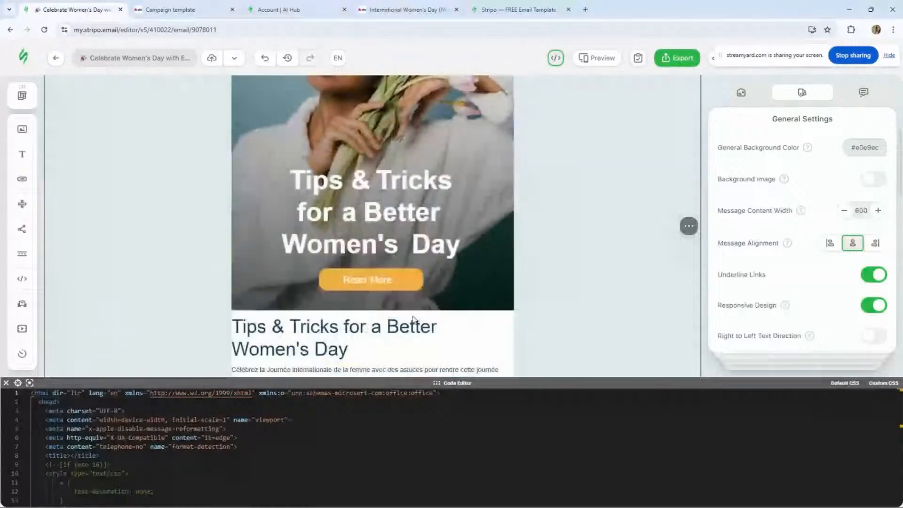
- Look up the shop now button color #edae49 in the IWD template description and return to the editor
click(407, 10)
click(444, 478)
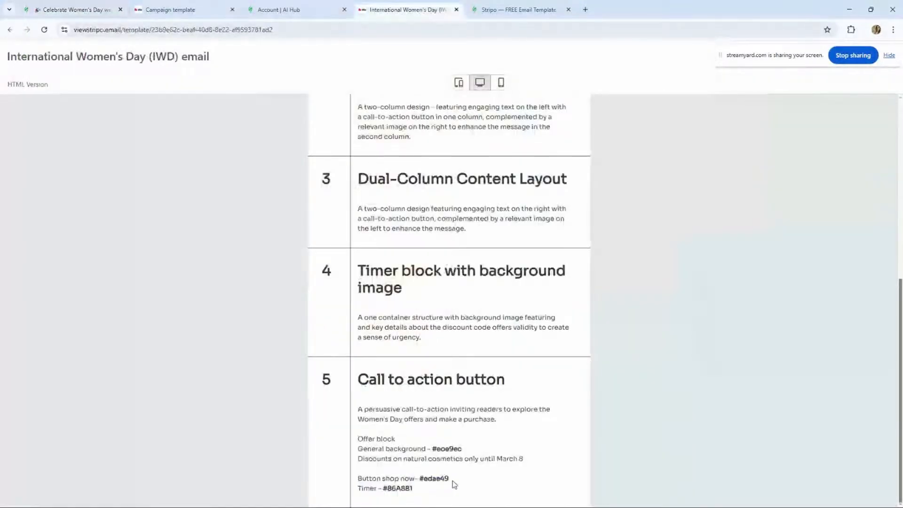
drag(452, 481, 423, 479)
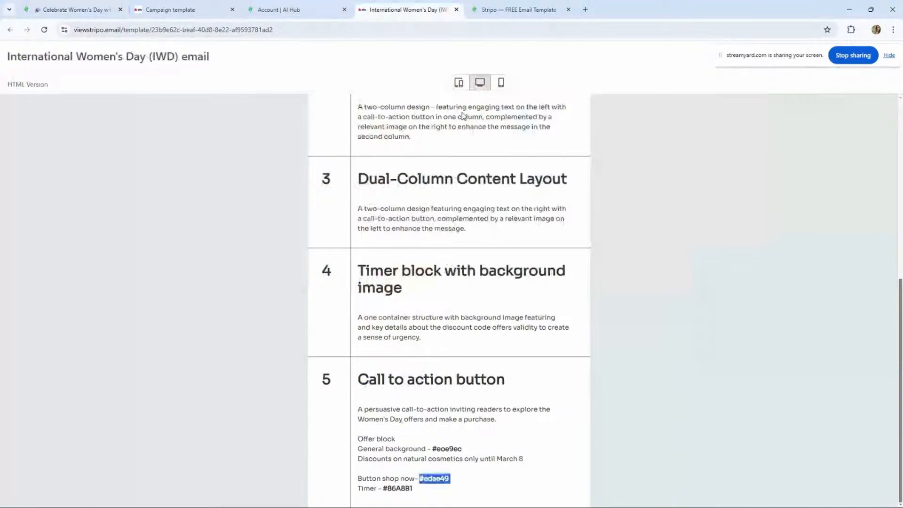
click(81, 5)
scroll(499, 207, down, 2)
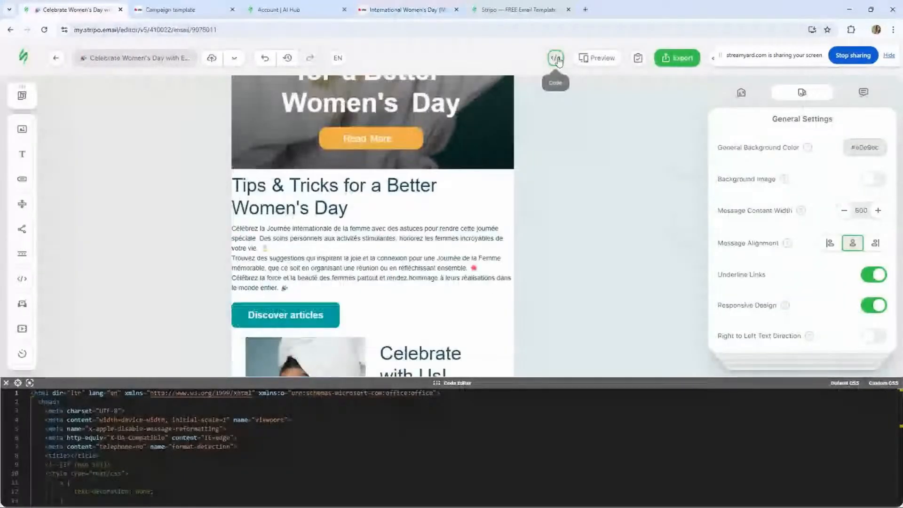
- Close the code editor and set the email's default button color to #edae49 in the general settings
click(556, 59)
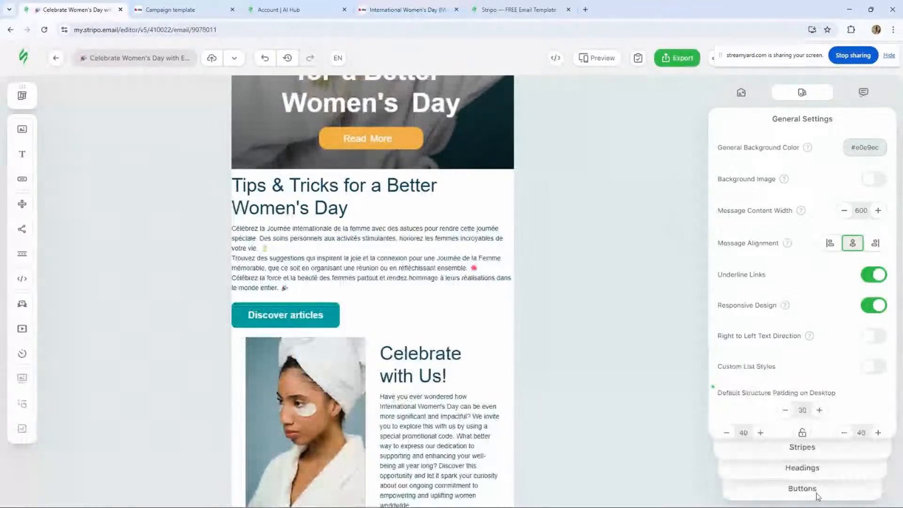
click(803, 489)
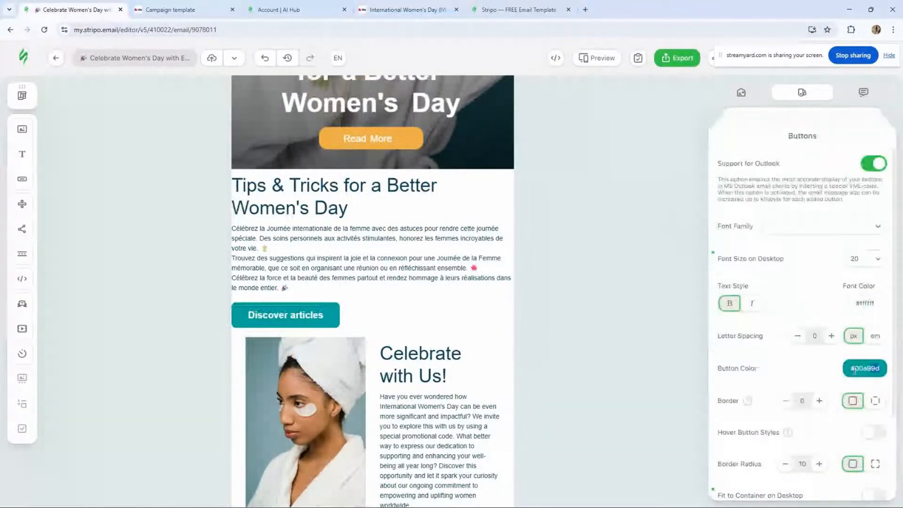
drag(854, 370, 831, 374)
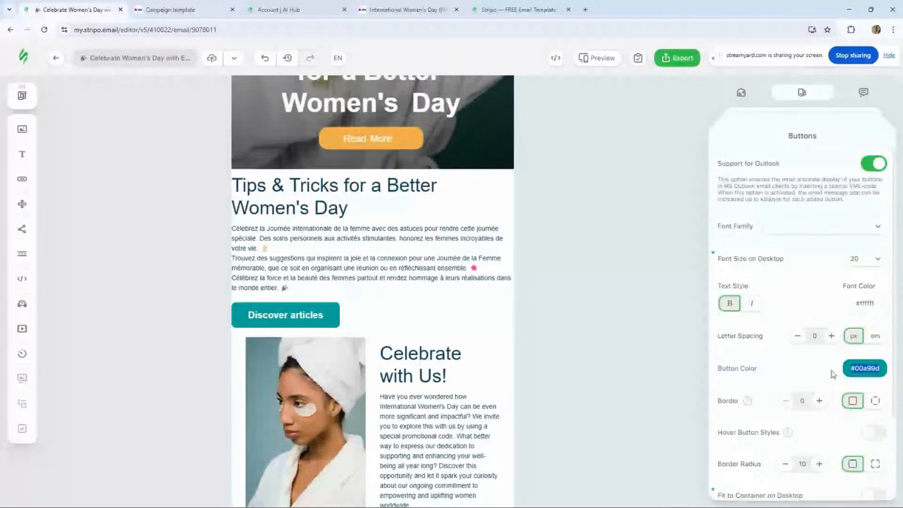
text(#edaa49)
- Set the footer stripe's background color to a color from the saved palette
scroll(323, 200, down, 1)
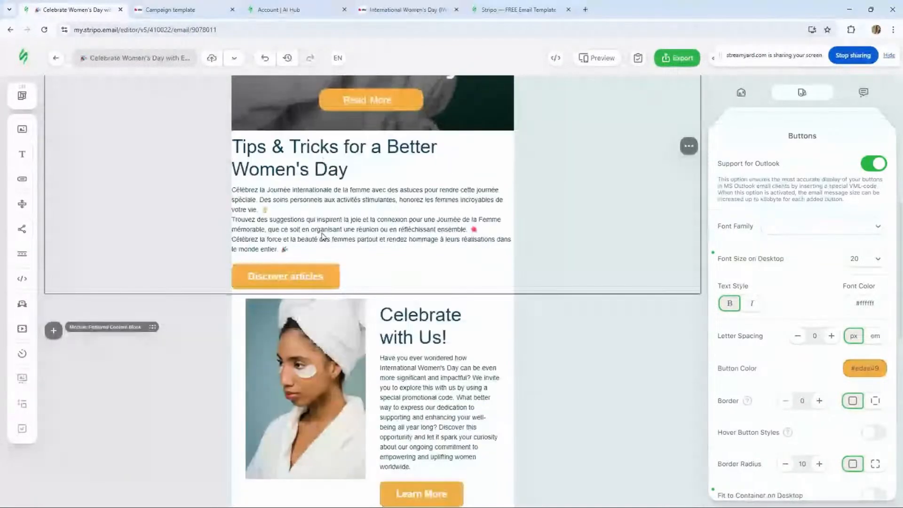
scroll(271, 463, down, 10)
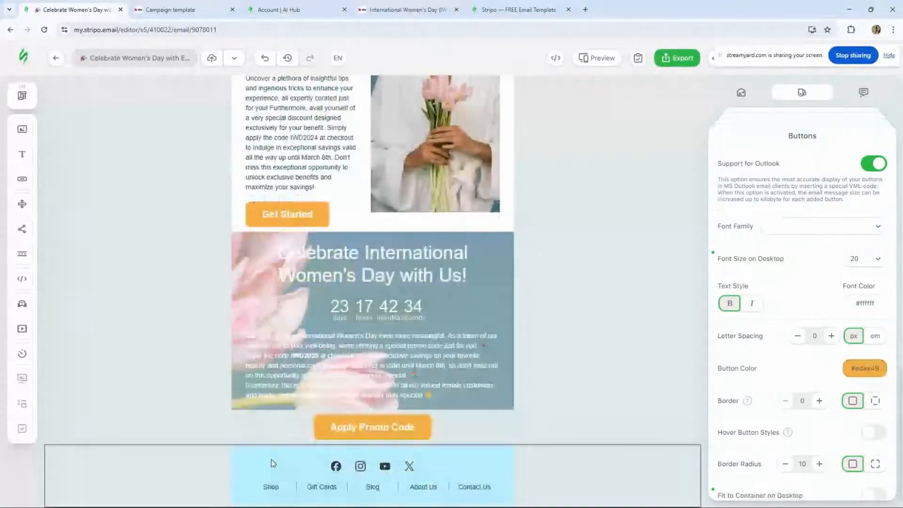
click(272, 463)
click(236, 456)
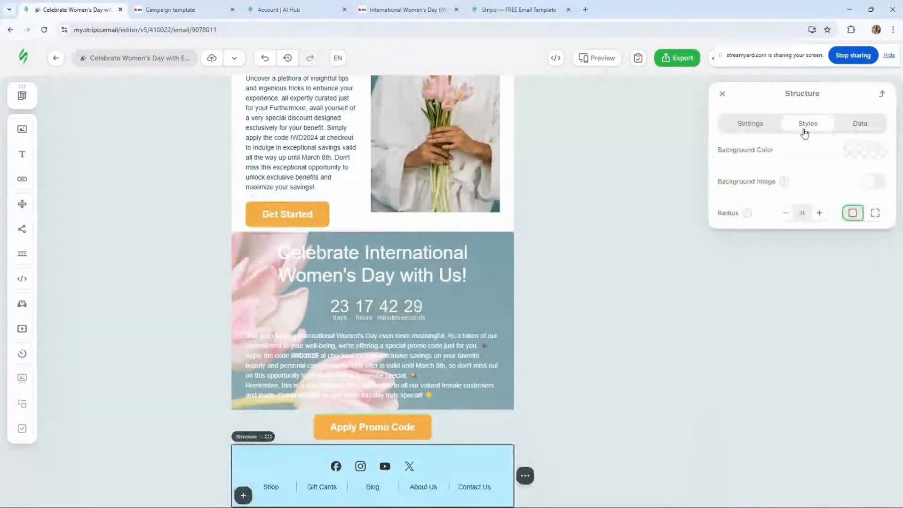
click(847, 152)
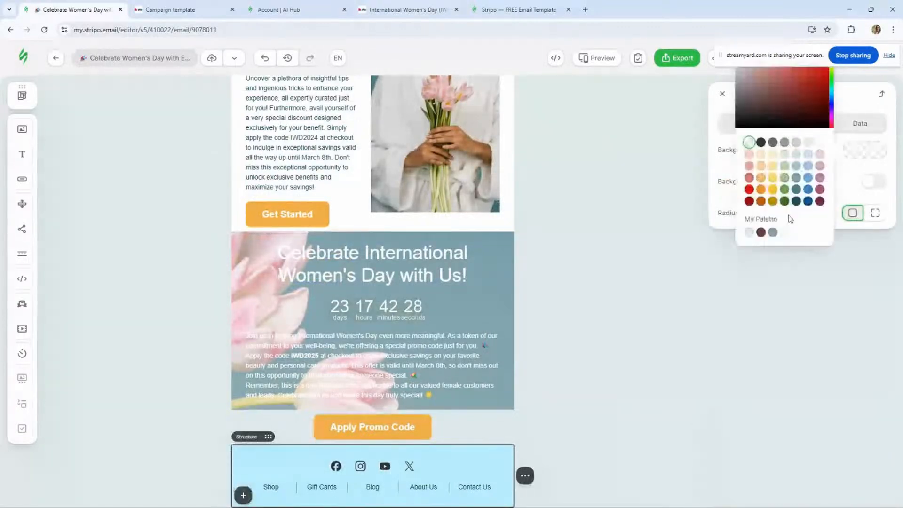
click(774, 232)
click(774, 233)
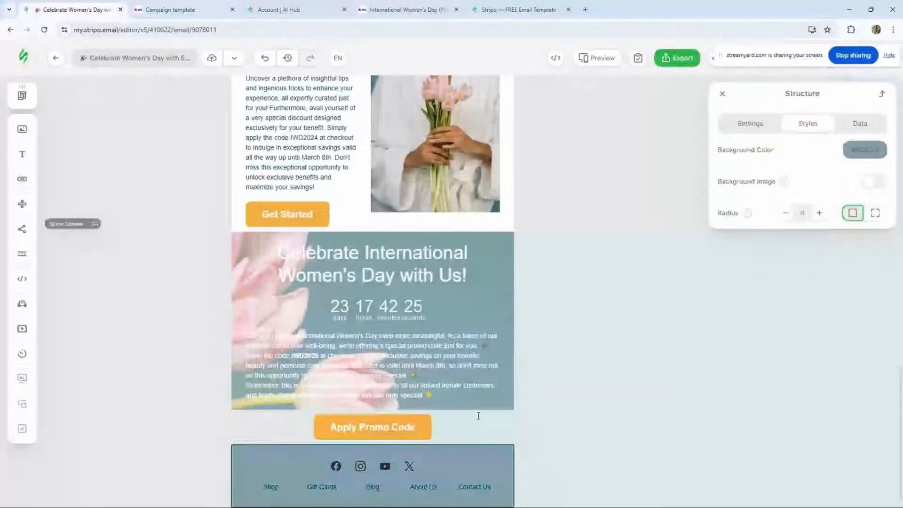
- Switch the footer social icons to the Gray logos style and remove the X icon
click(438, 466)
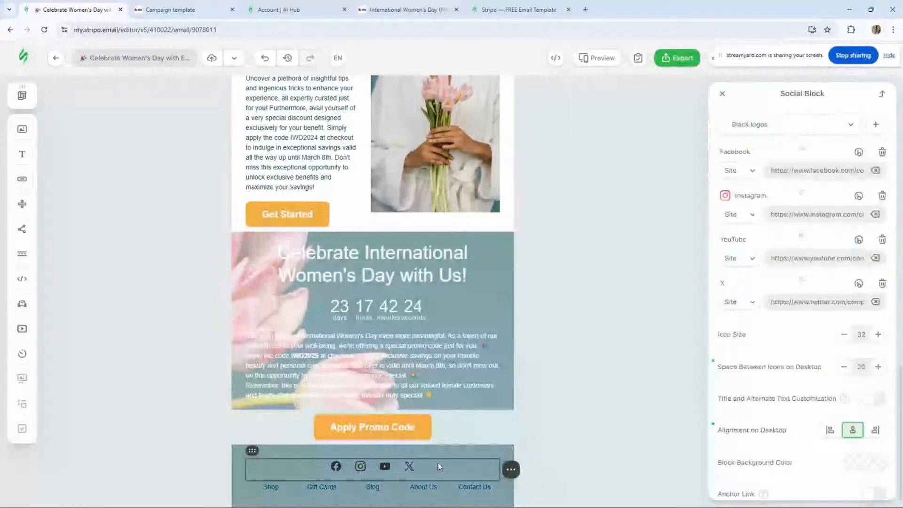
click(766, 132)
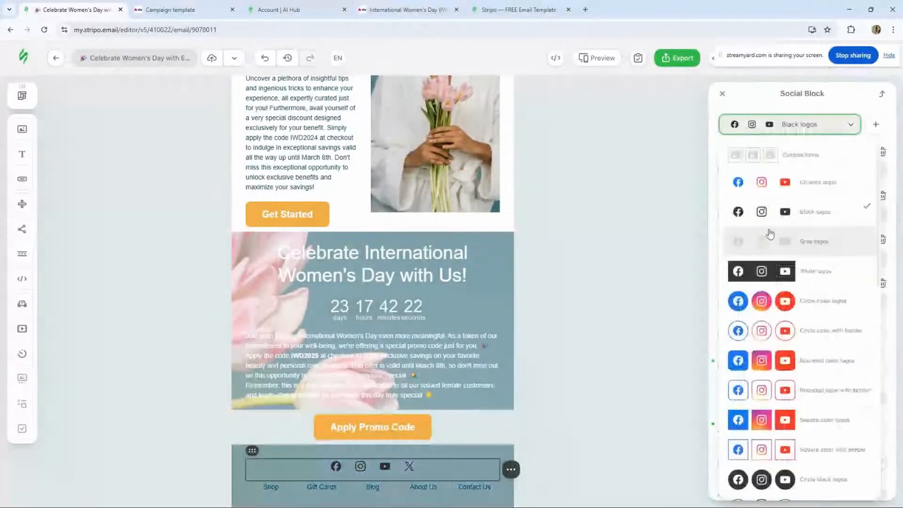
click(769, 235)
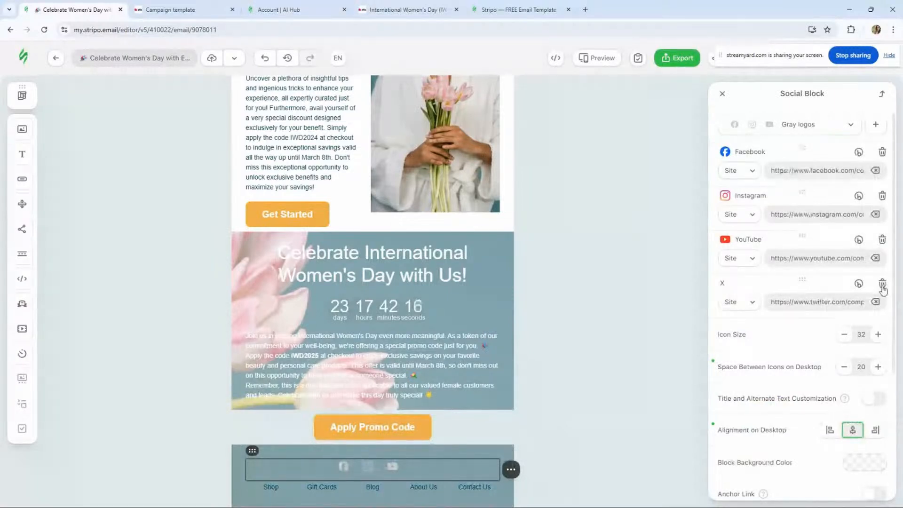
click(883, 284)
- Increase the spacing between social icons to 22 and enlarge the icon size
click(877, 324)
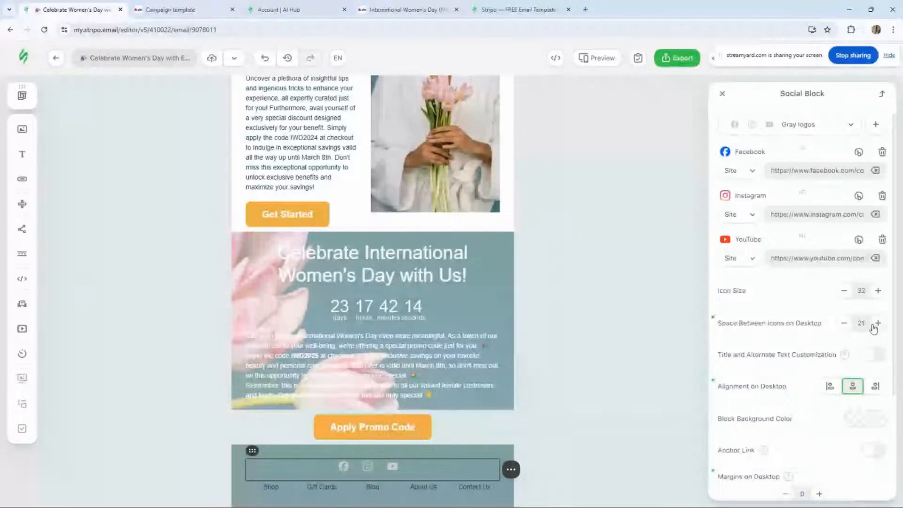
click(876, 325)
click(878, 290)
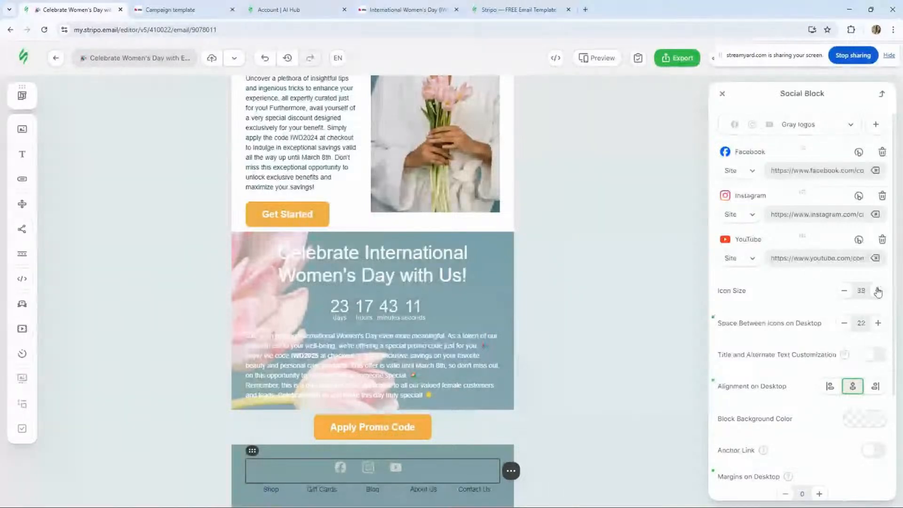
click(878, 290)
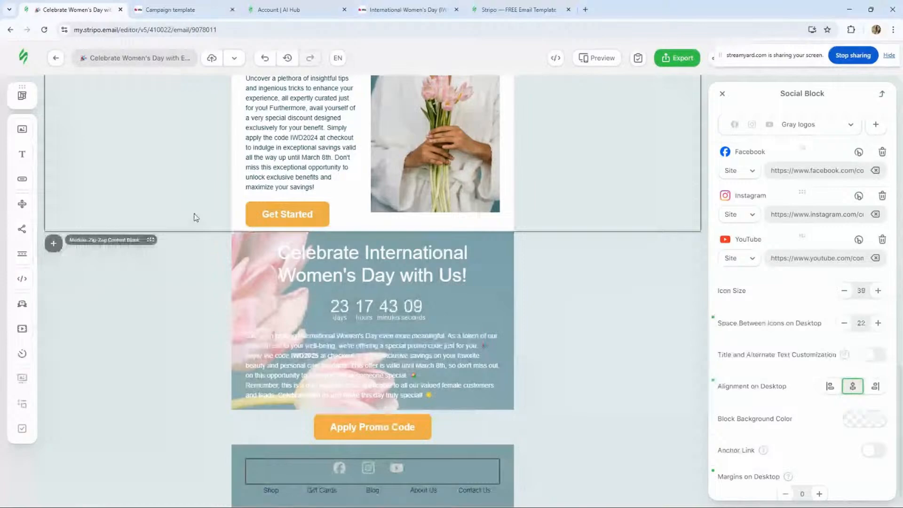
- Set the header menu's Shop Now item background color to #edae49, copied from the IWD template description
scroll(196, 217, up, 3)
scroll(197, 218, up, 10)
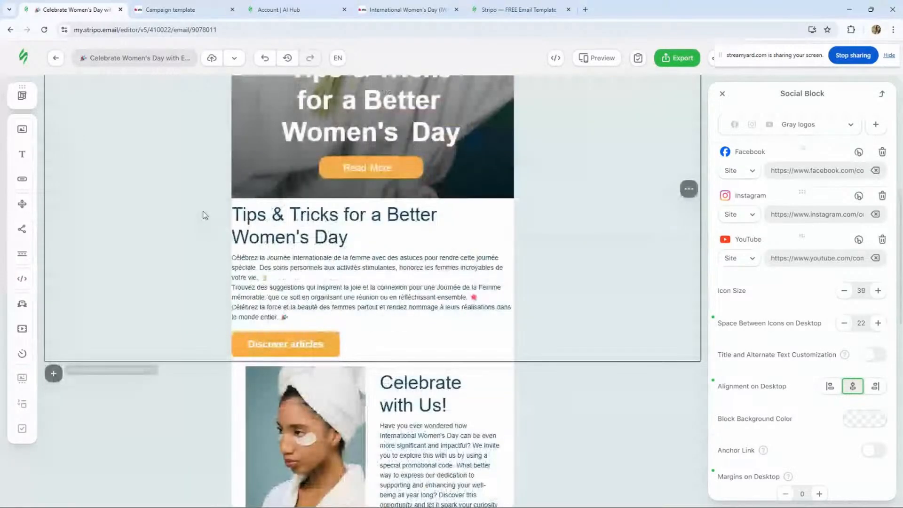
scroll(205, 215, up, 8)
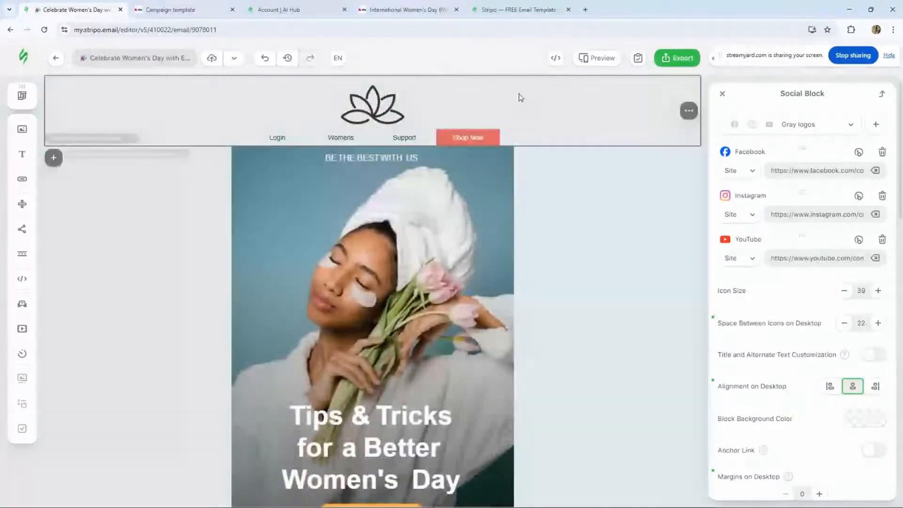
click(518, 97)
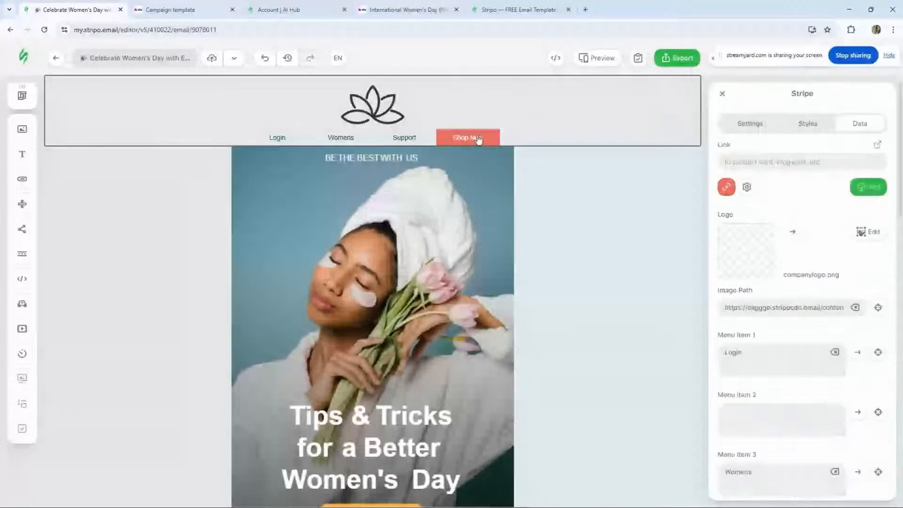
click(469, 137)
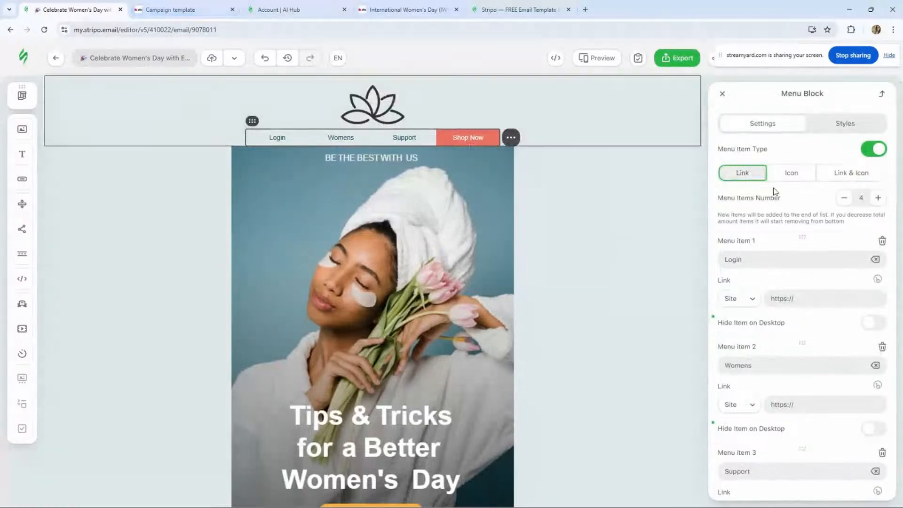
click(846, 132)
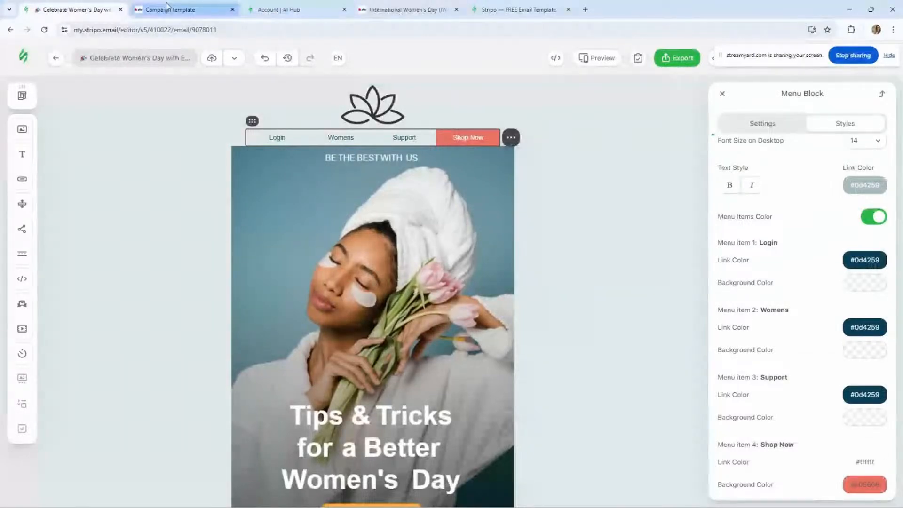
click(395, 10)
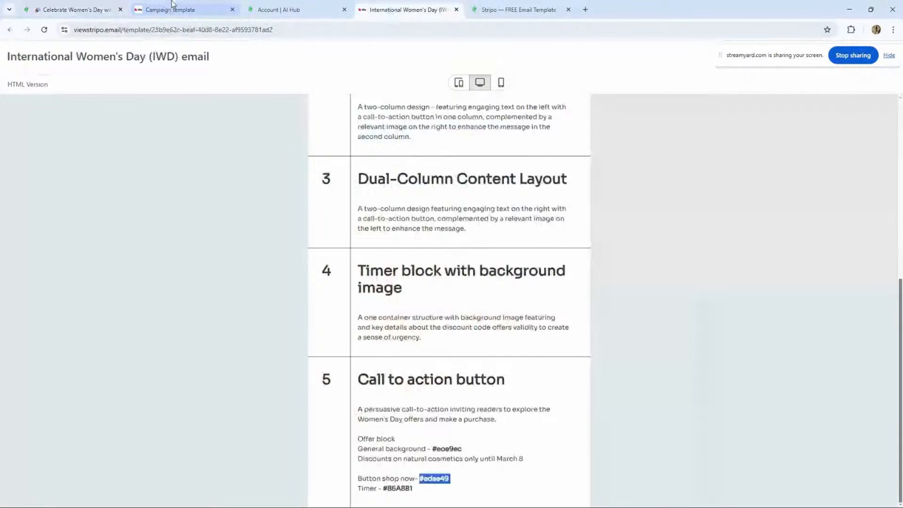
click(60, 14)
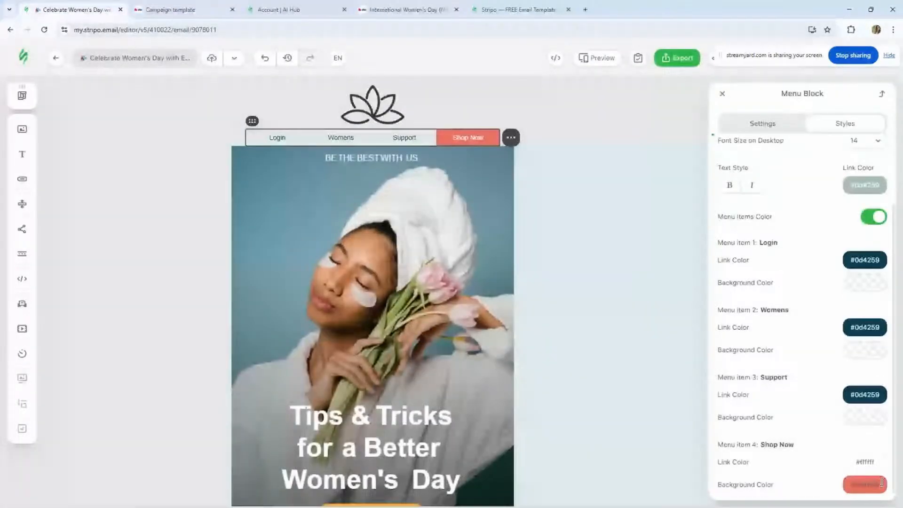
drag(882, 483, 789, 473)
text(#edae49)
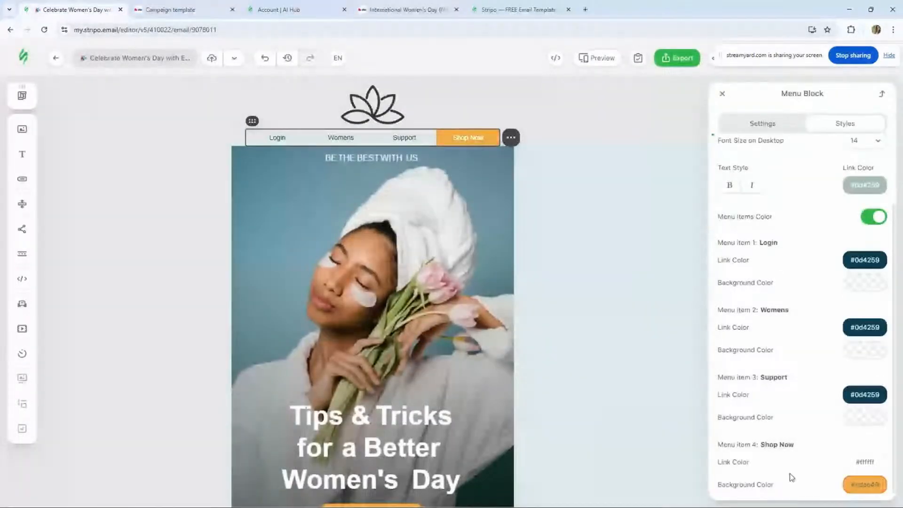
- Review the email's sections from the hero image down to the Celebrate with Us text block
click(311, 201)
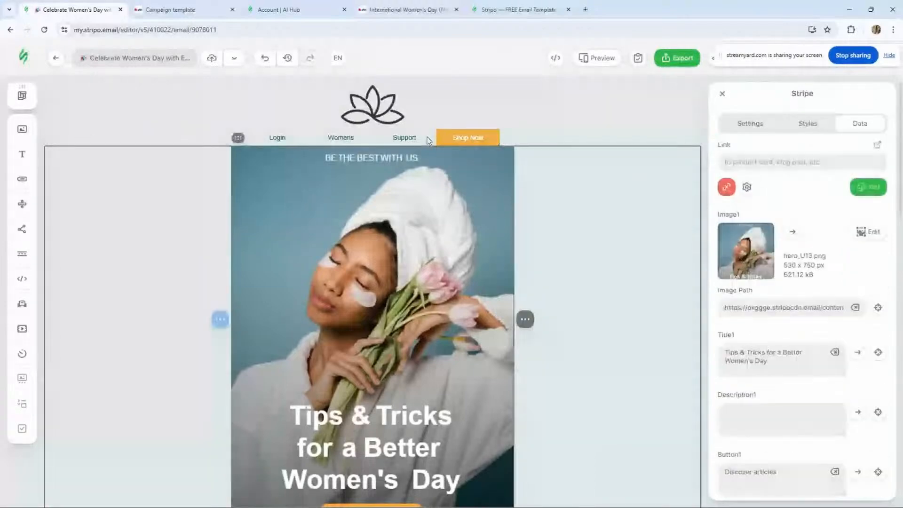
scroll(435, 218, down, 4)
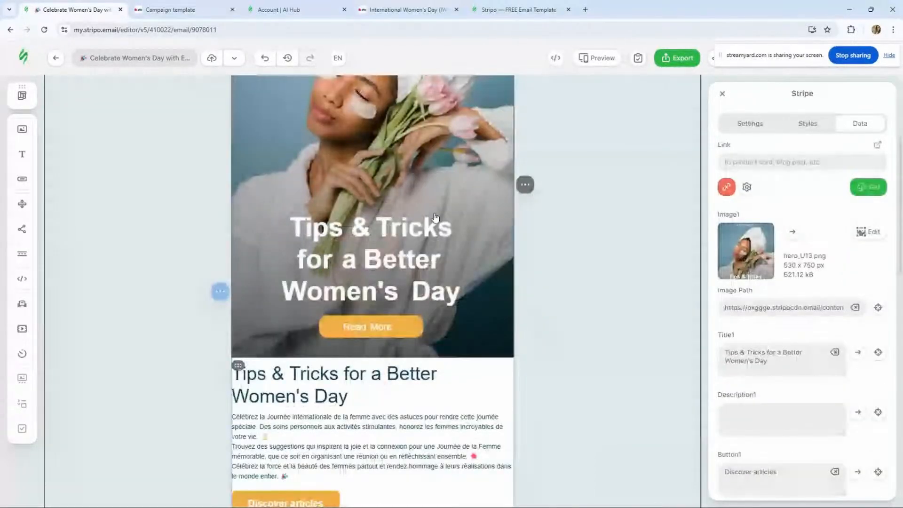
scroll(303, 256, down, 8)
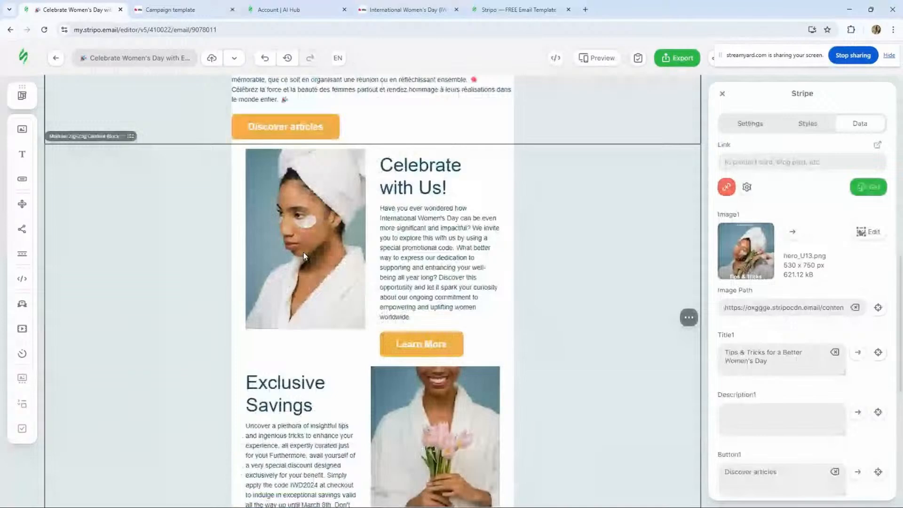
scroll(304, 252, down, 2)
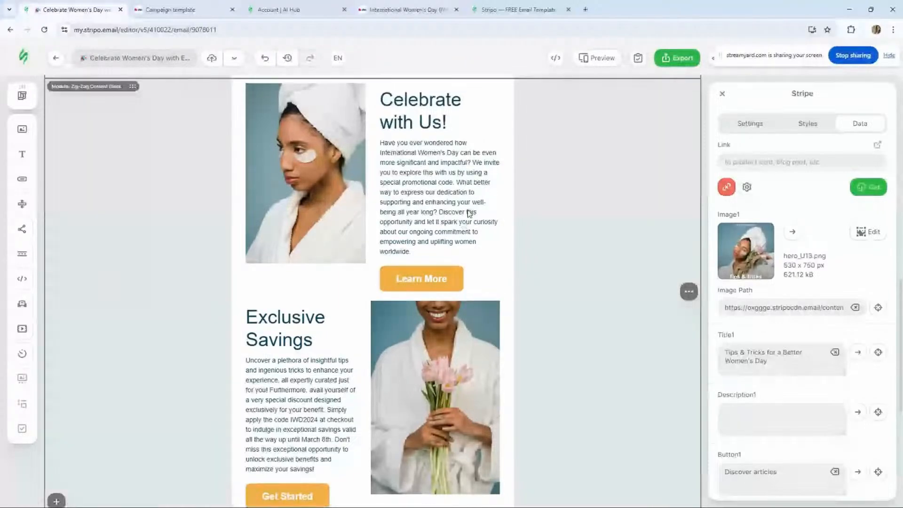
scroll(469, 213, up, 1)
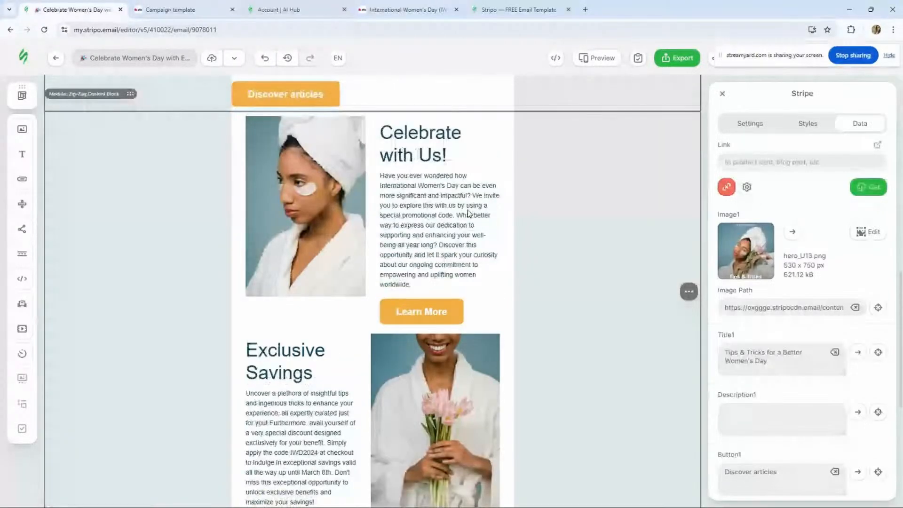
scroll(469, 213, up, 5)
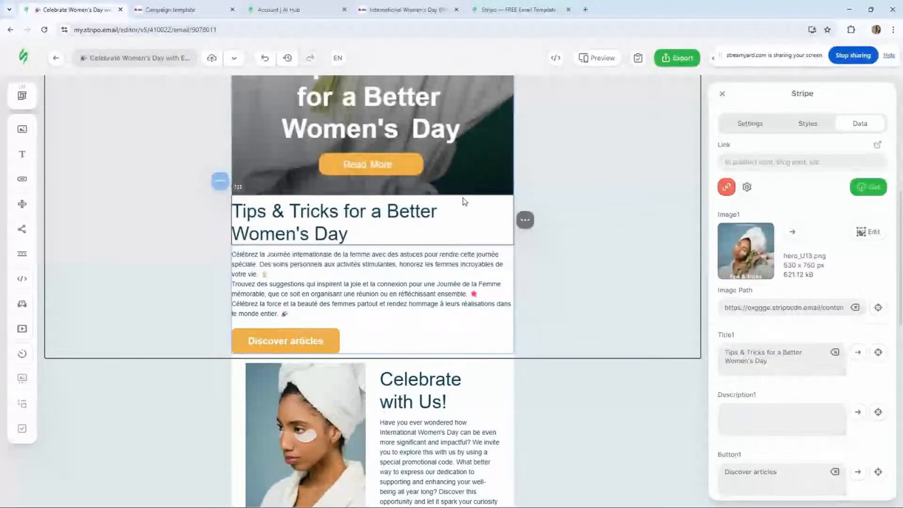
click(720, 94)
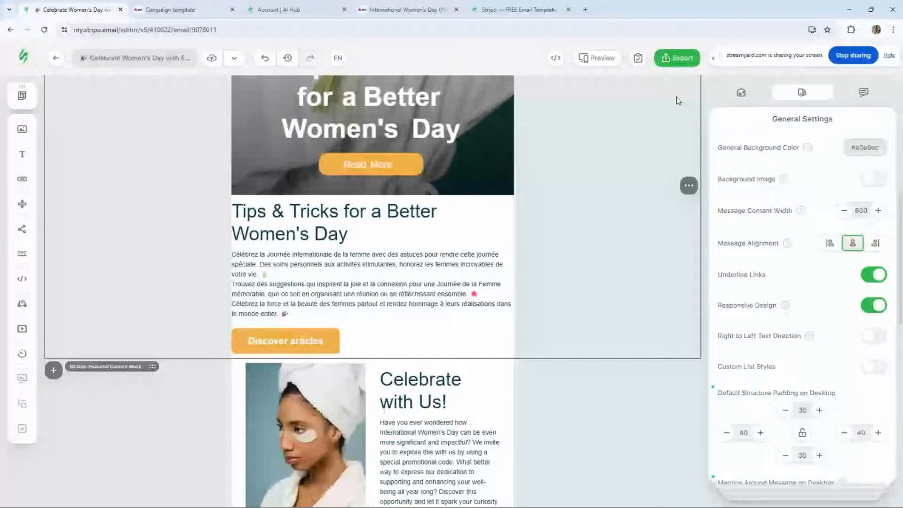
scroll(416, 325, down, 3)
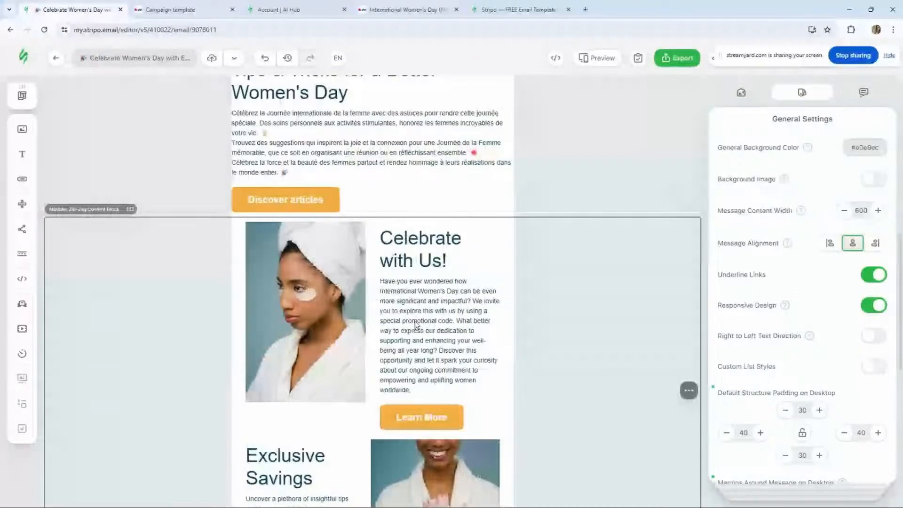
click(413, 321)
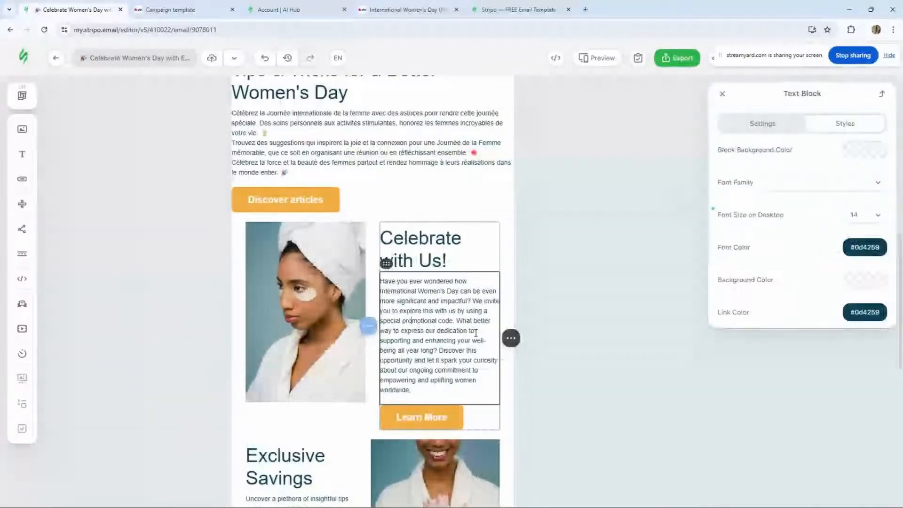
- Open the copied email editor link in a new browser tab
click(585, 9)
text(my.stripo.email/editor/v5/410022/email/9078011)
key(Return)
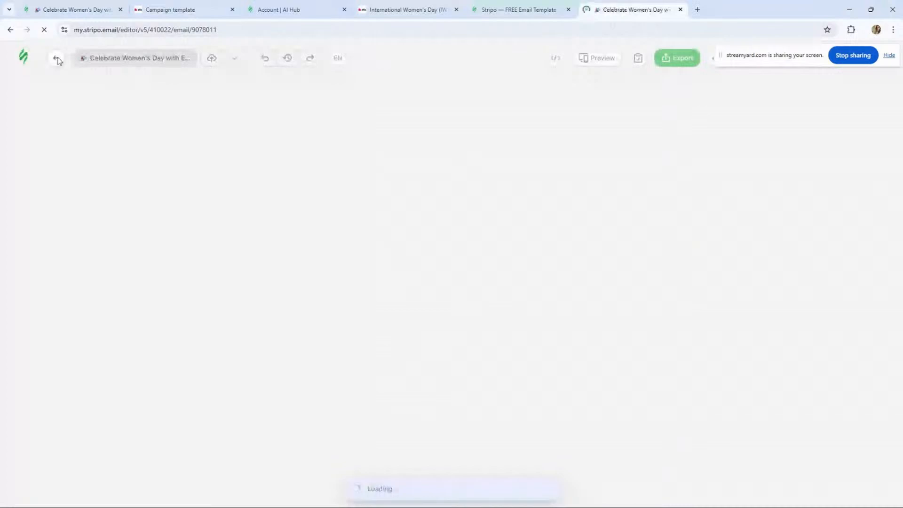
- Leave the editor and open the workspace's Projects settings page
click(62, 58)
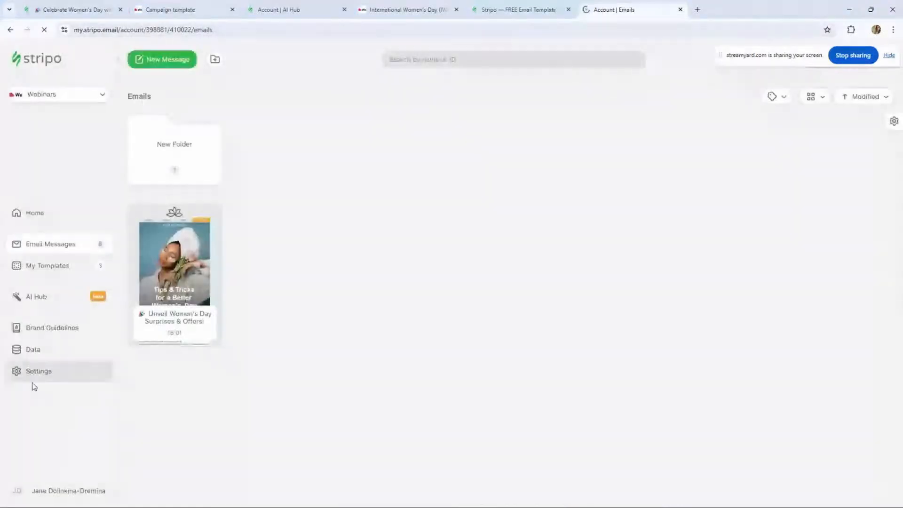
click(35, 373)
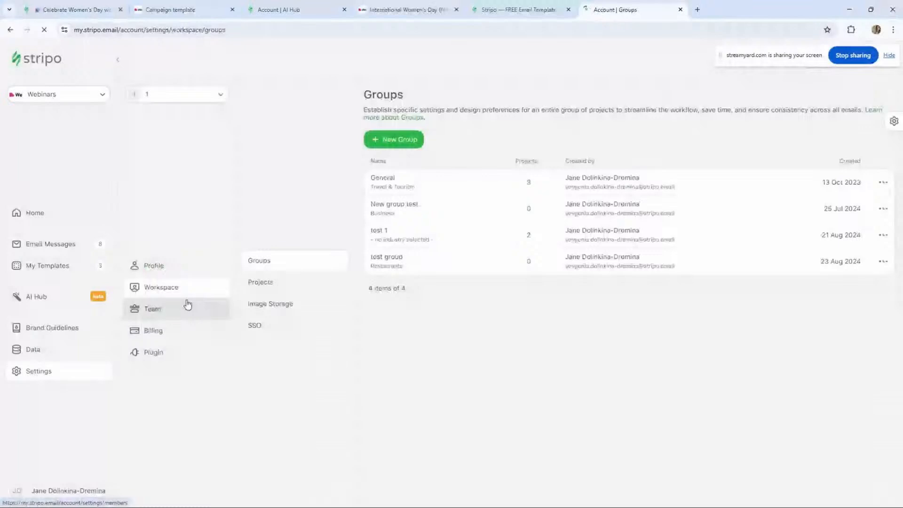
click(259, 282)
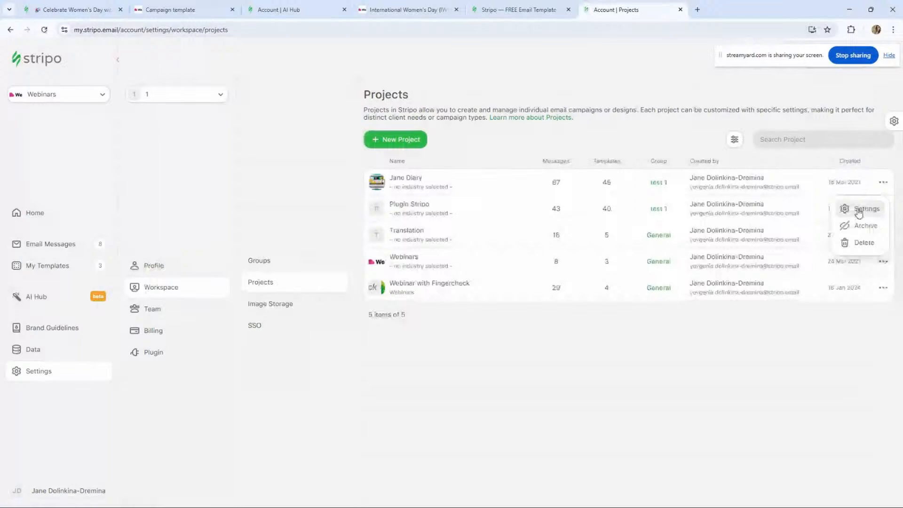
- Open the Webinars project's settings and go to its Artificial Intelligence section
click(859, 212)
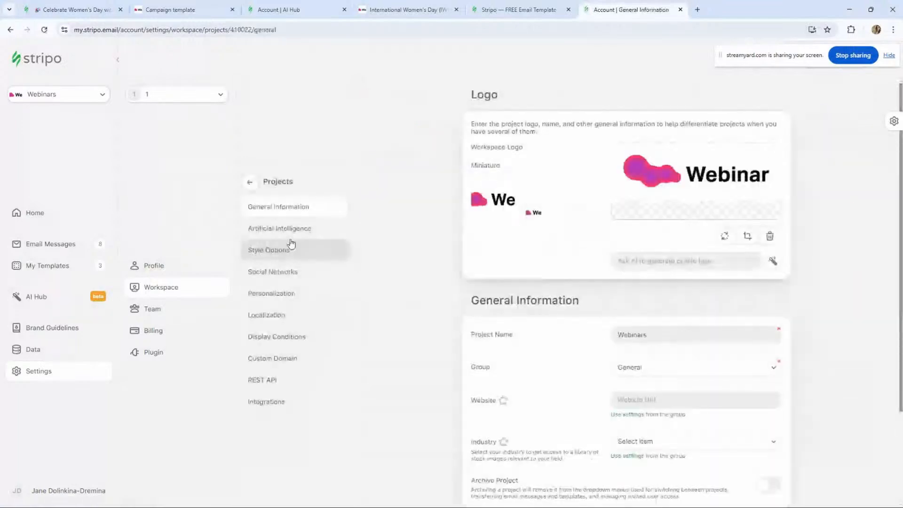
click(288, 229)
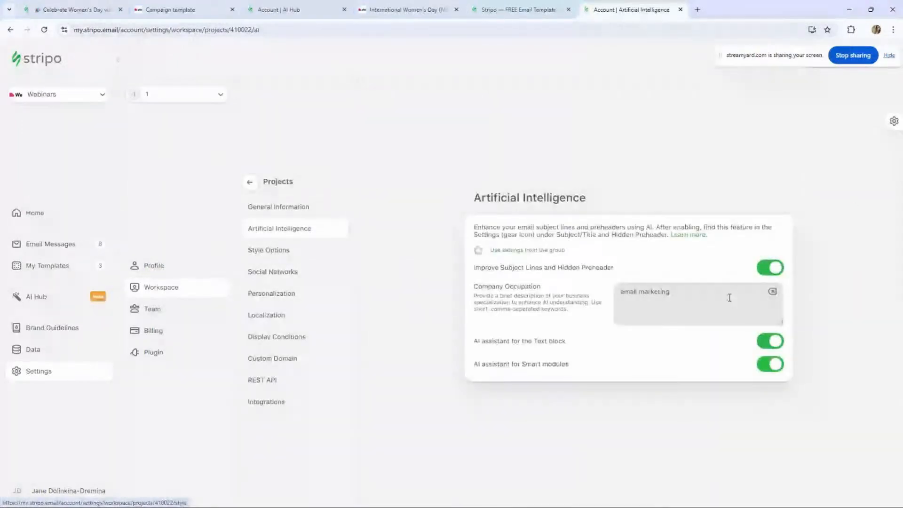
- Switch the subject-line, Text block and Smart modules AI options off and back on again
click(770, 267)
click(769, 315)
click(769, 339)
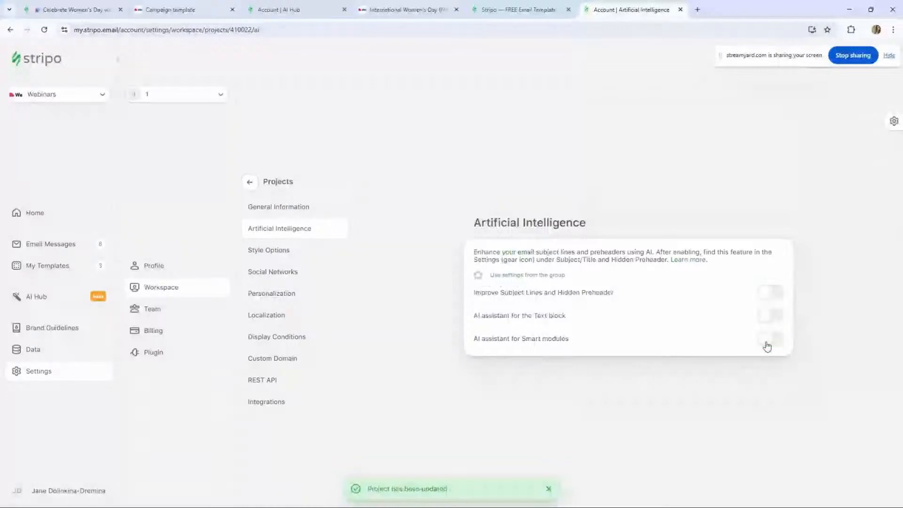
click(781, 294)
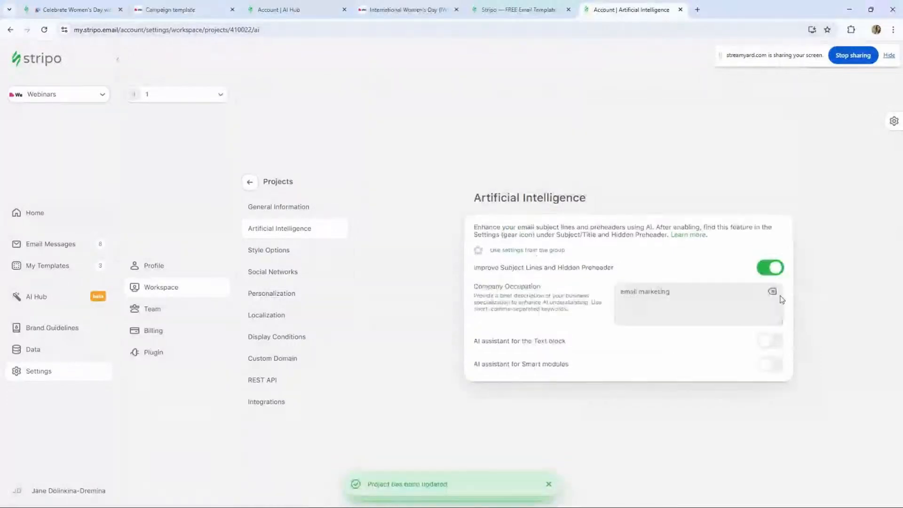
click(774, 342)
click(775, 366)
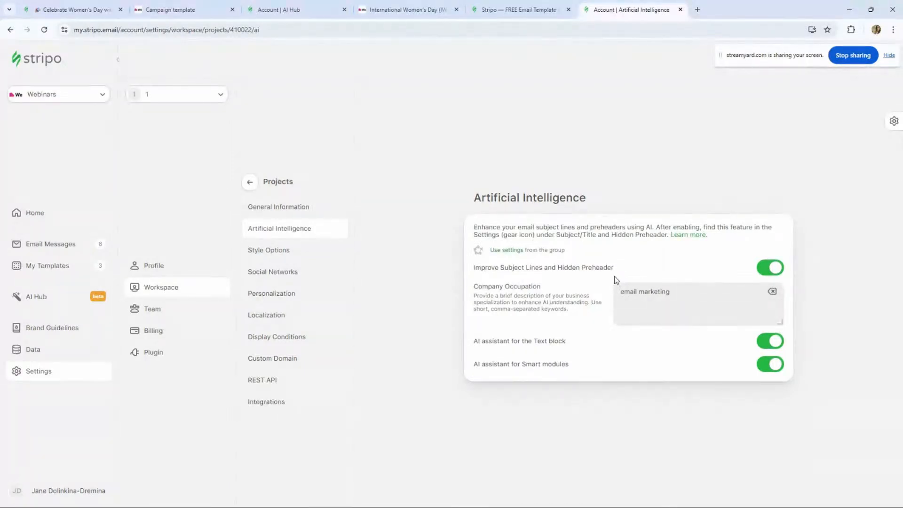
- Open the Holiday Greeting campaign in the AI Hub and review both emails' design and content data
click(619, 290)
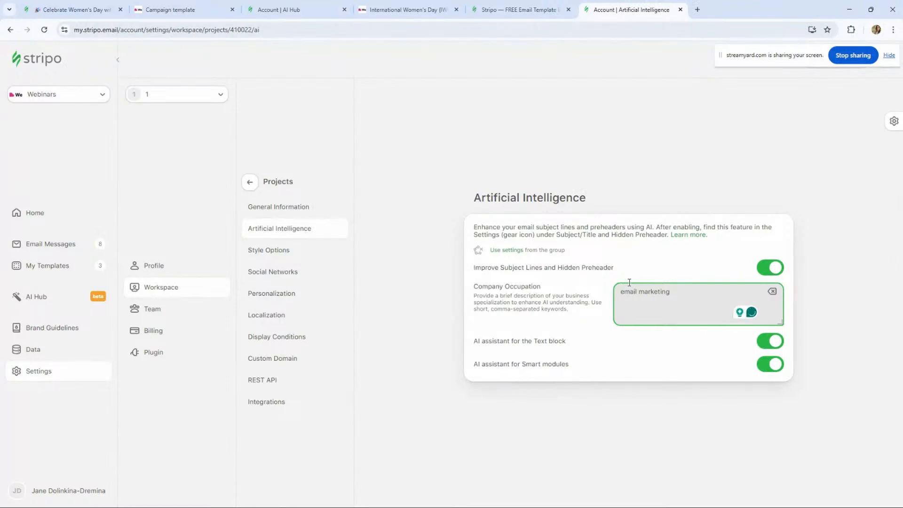
click(492, 9)
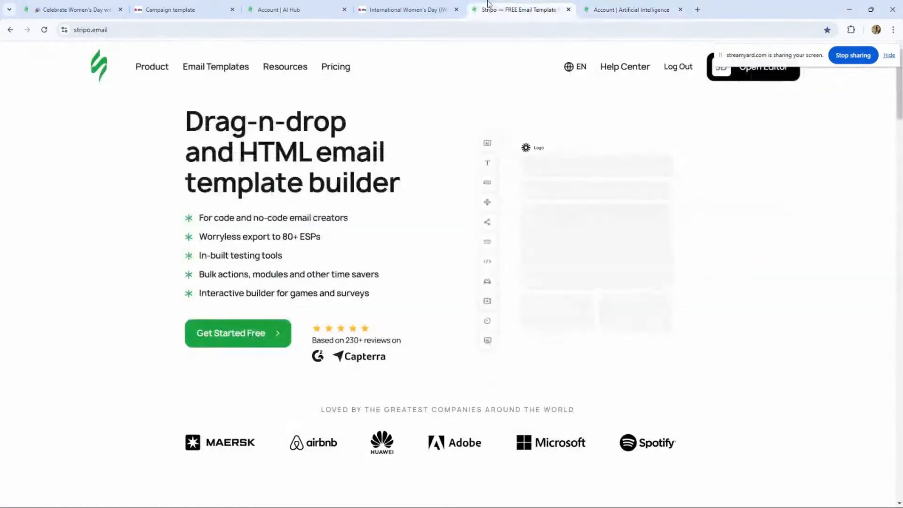
click(409, 13)
click(296, 10)
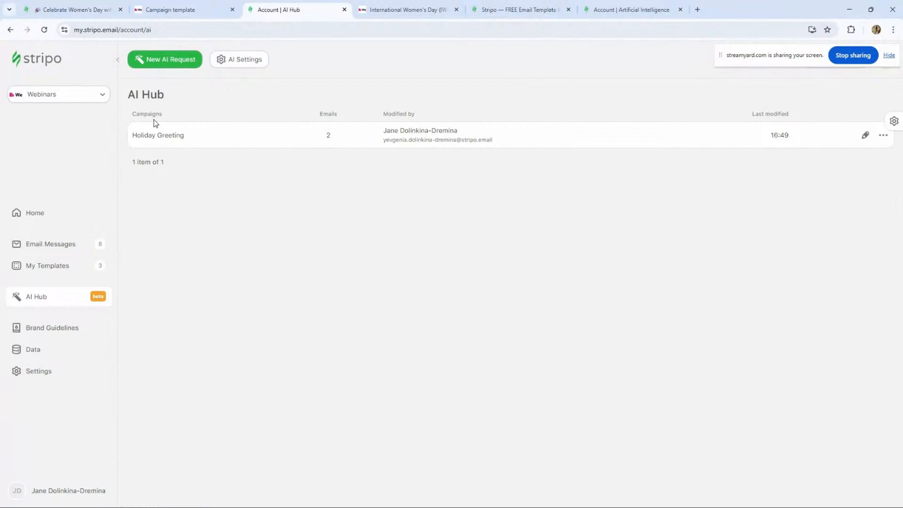
click(864, 135)
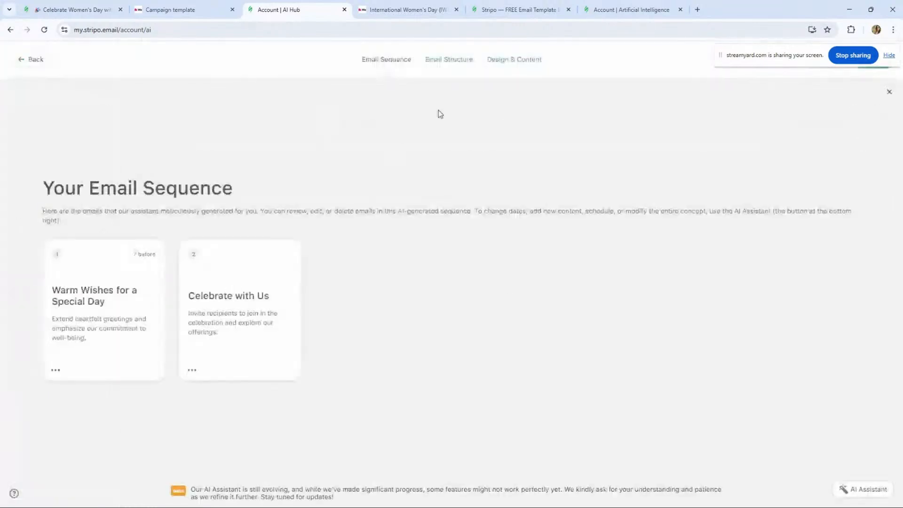
click(519, 60)
click(468, 108)
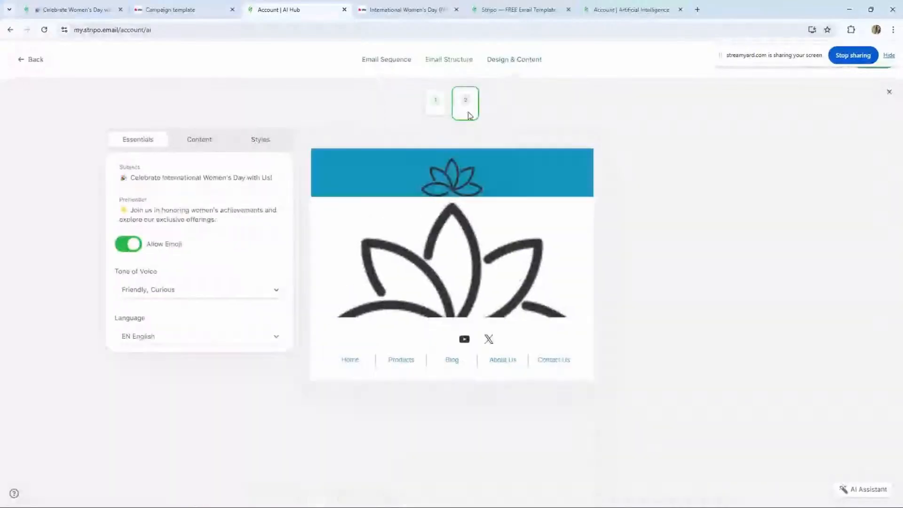
click(441, 111)
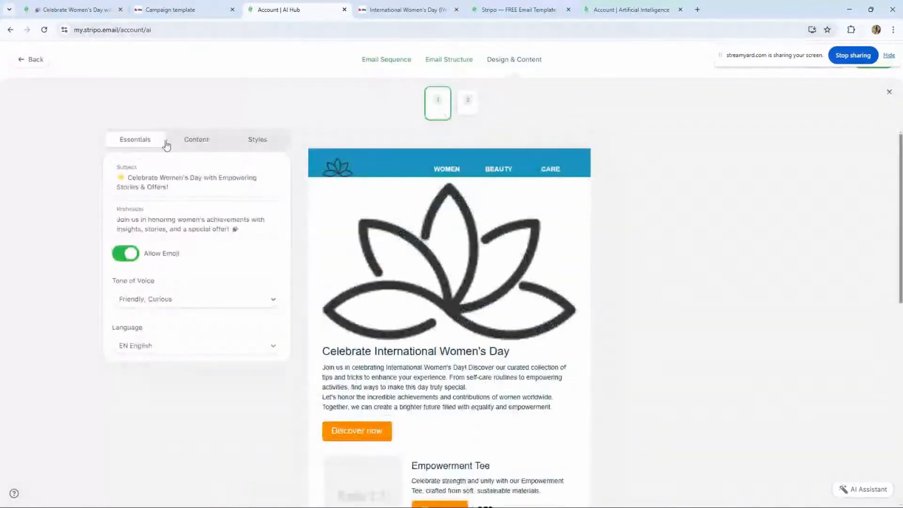
click(196, 139)
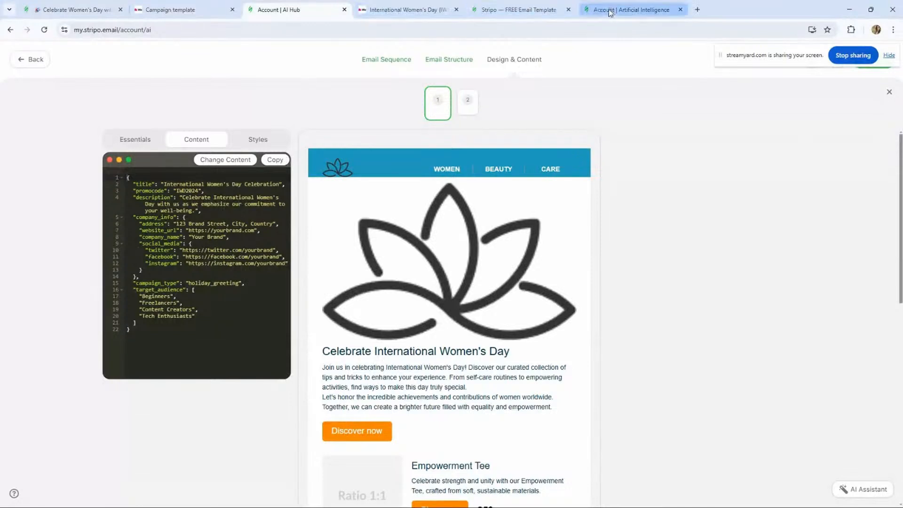
- In the email editor, open the email's general settings and paste Celebrate Women's Day with Exclusive Savings as the subject
click(71, 9)
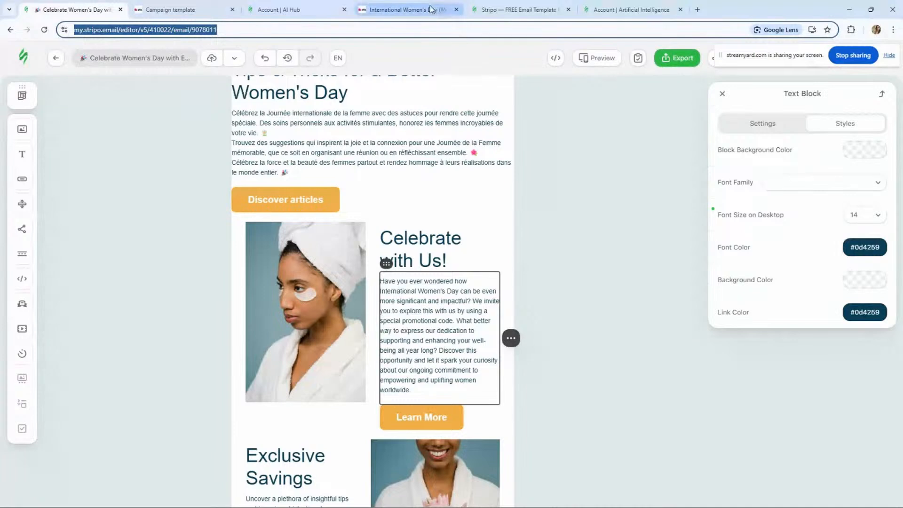
click(721, 97)
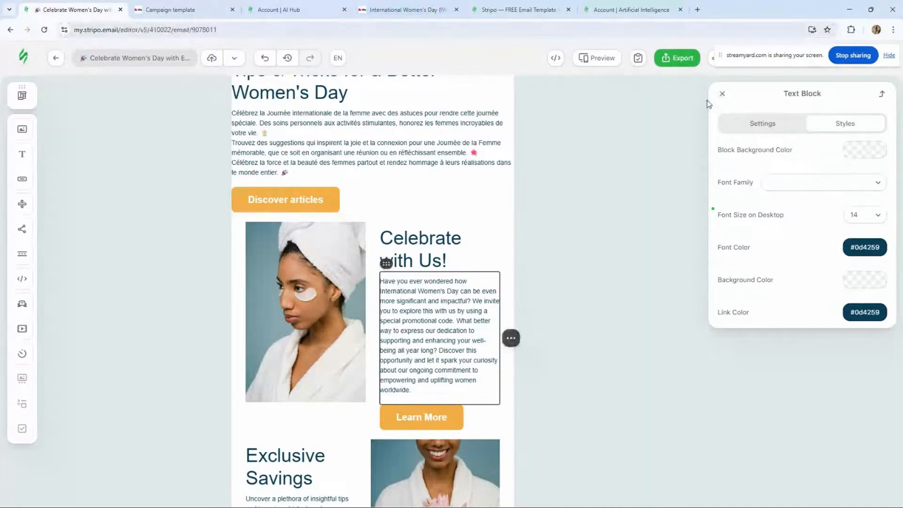
click(722, 94)
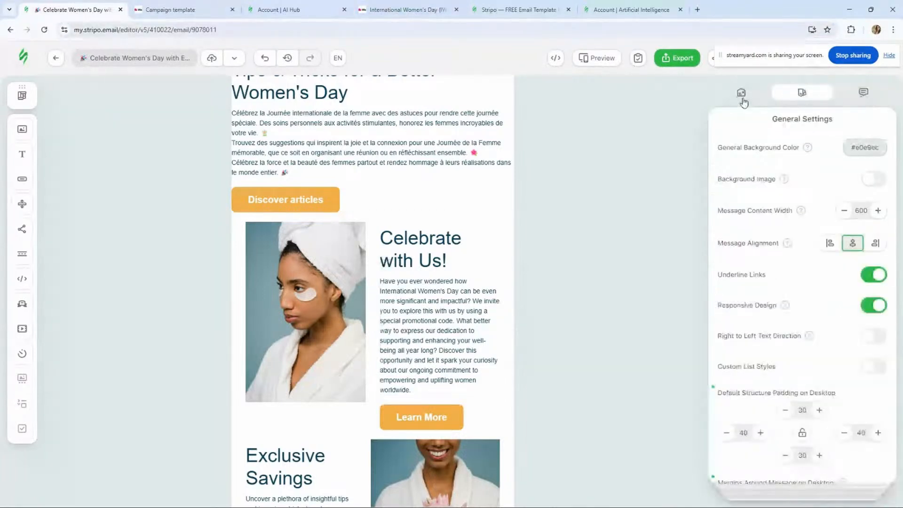
click(741, 94)
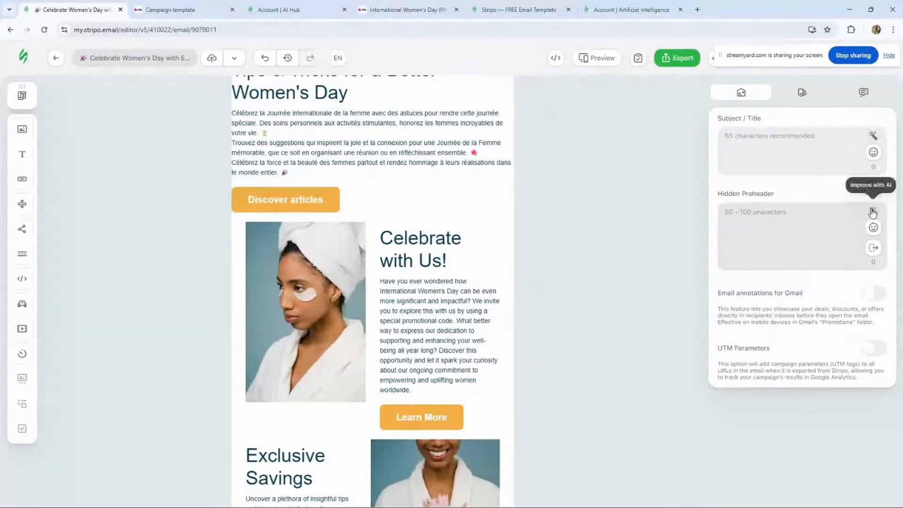
click(752, 159)
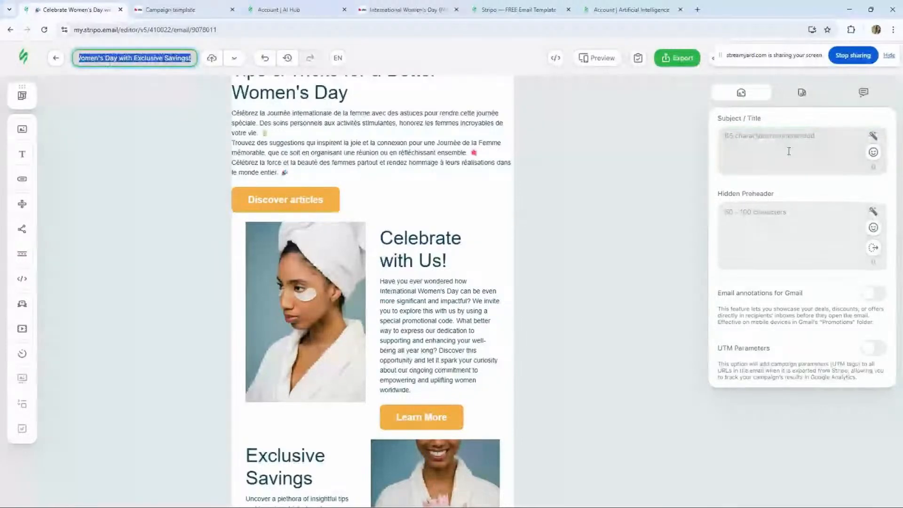
click(789, 151)
text(Celebrate Women's Day with Exclusive Savings!)
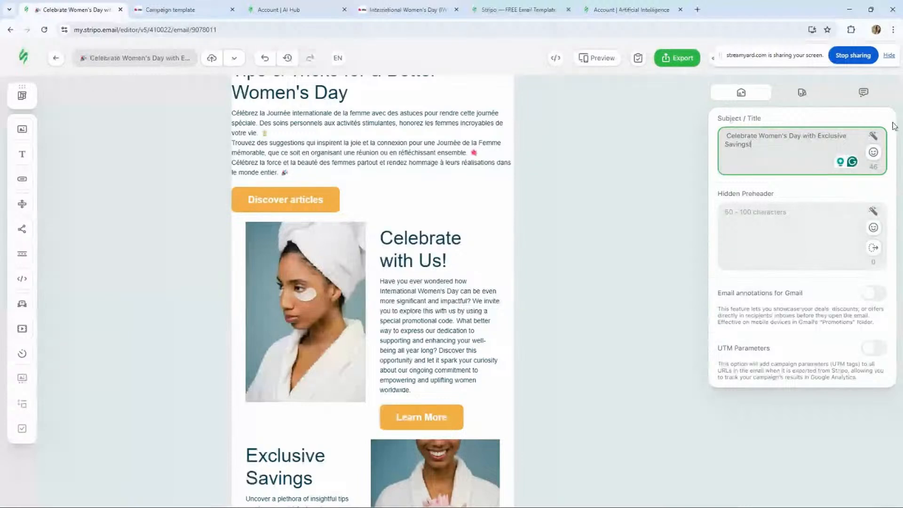
- Improve the subject line with AI using Cialdini's principles and apply the Scarcity-based suggestion
click(873, 136)
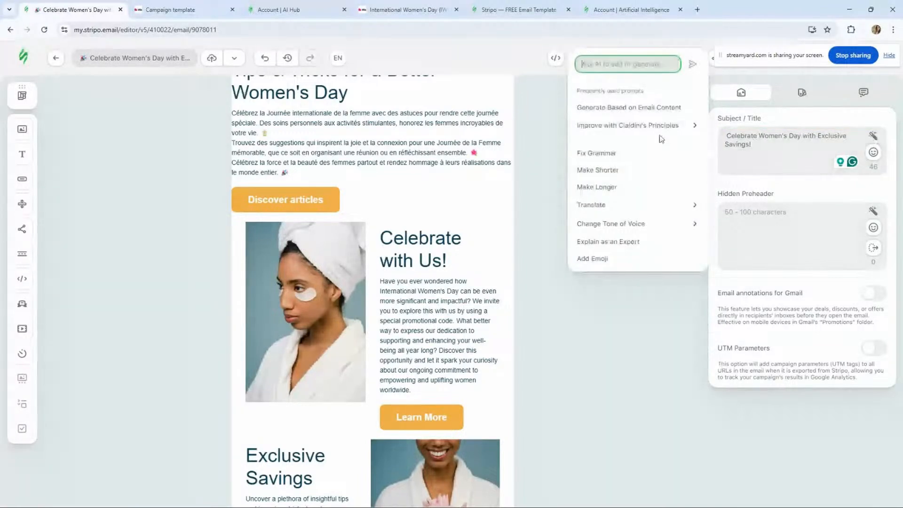
mouse_move(648, 130)
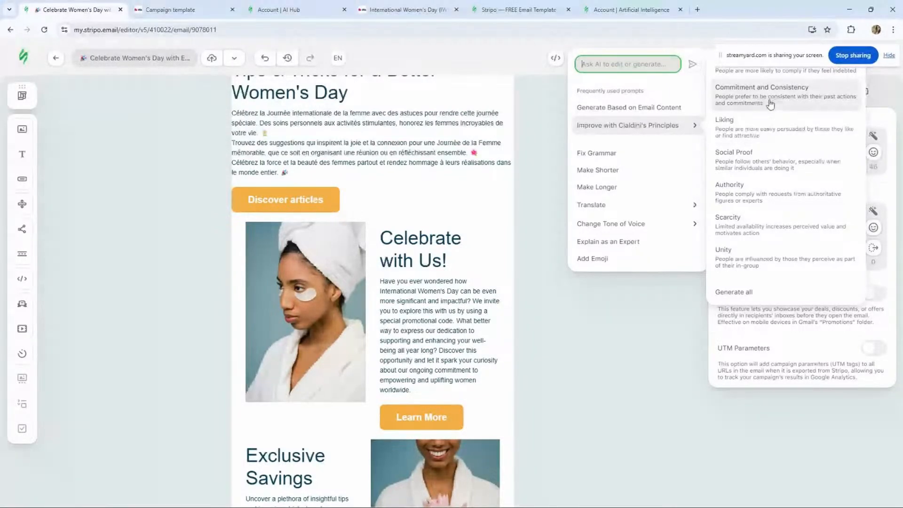
click(758, 128)
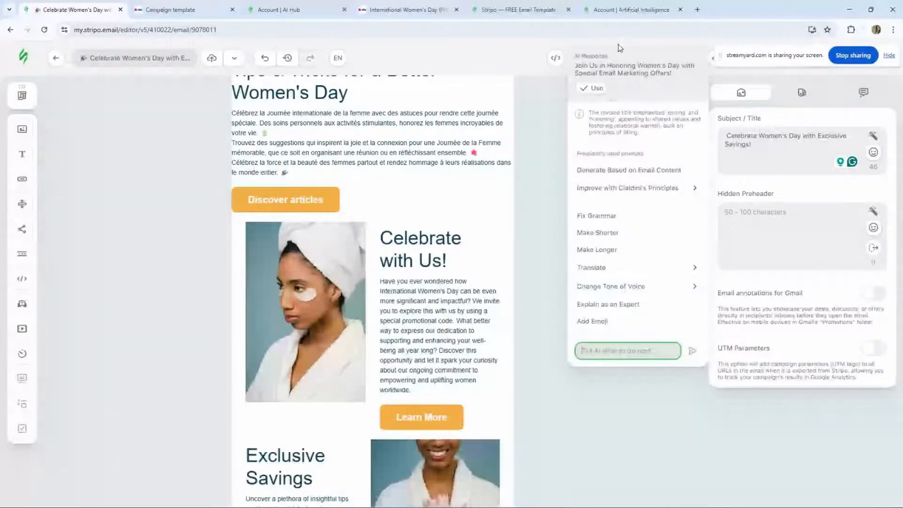
mouse_move(670, 191)
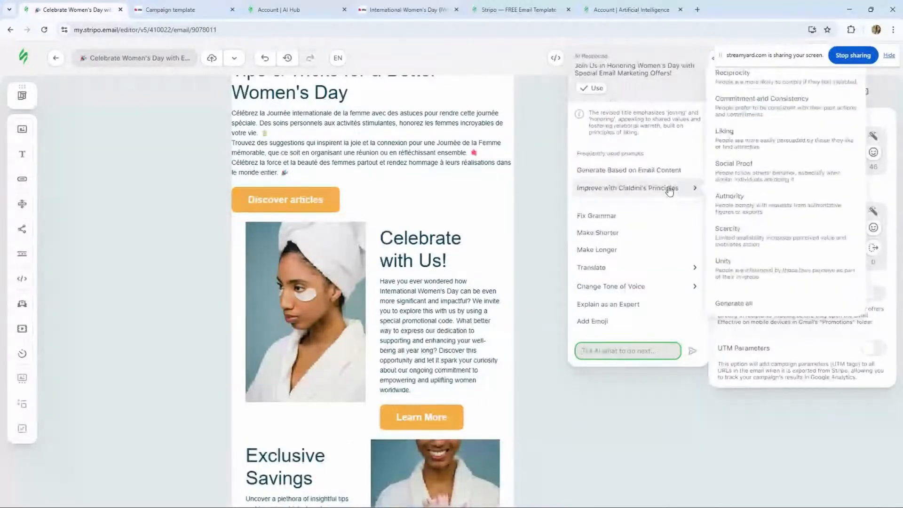
click(765, 112)
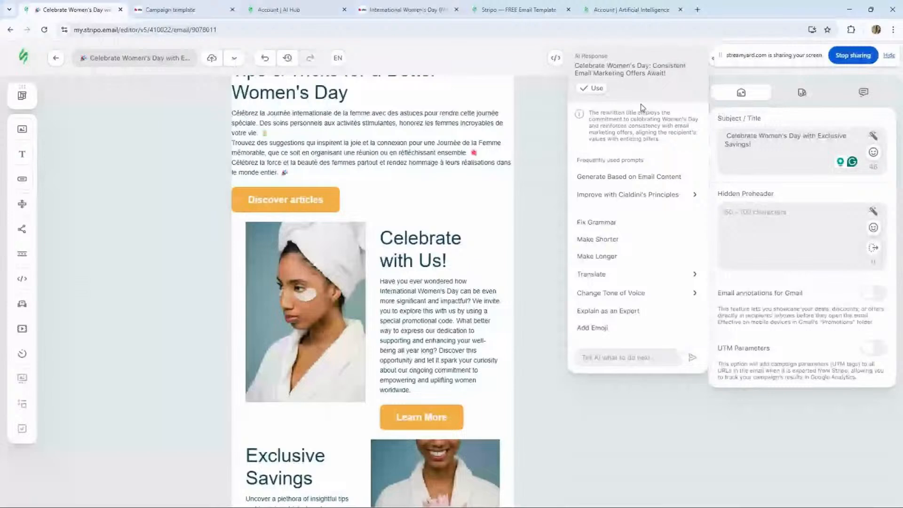
mouse_move(687, 194)
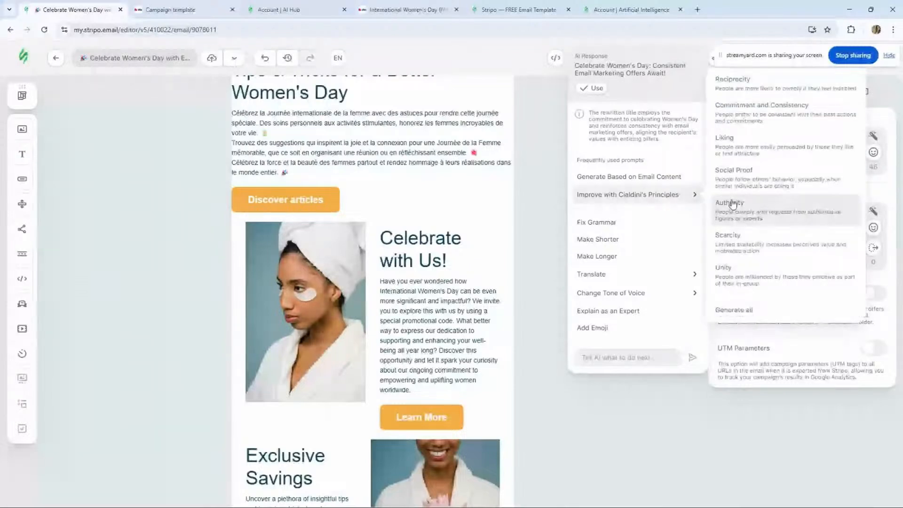
click(733, 204)
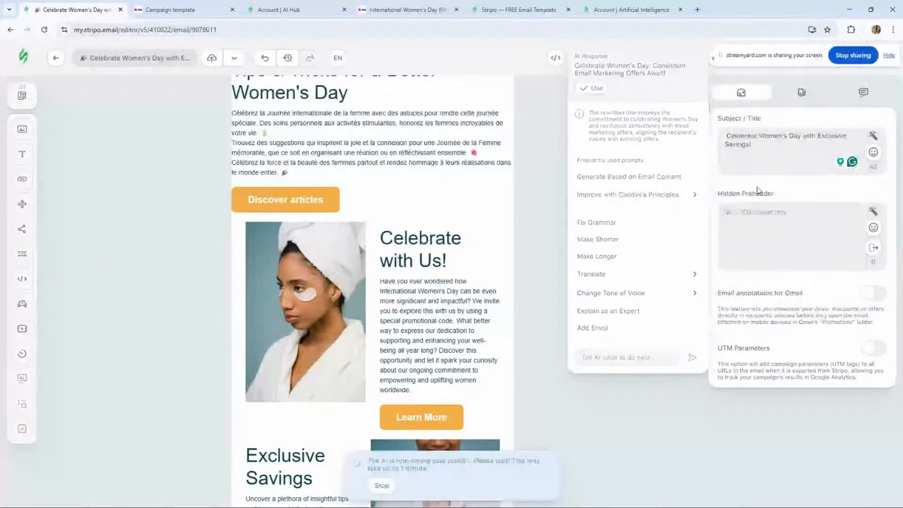
click(592, 95)
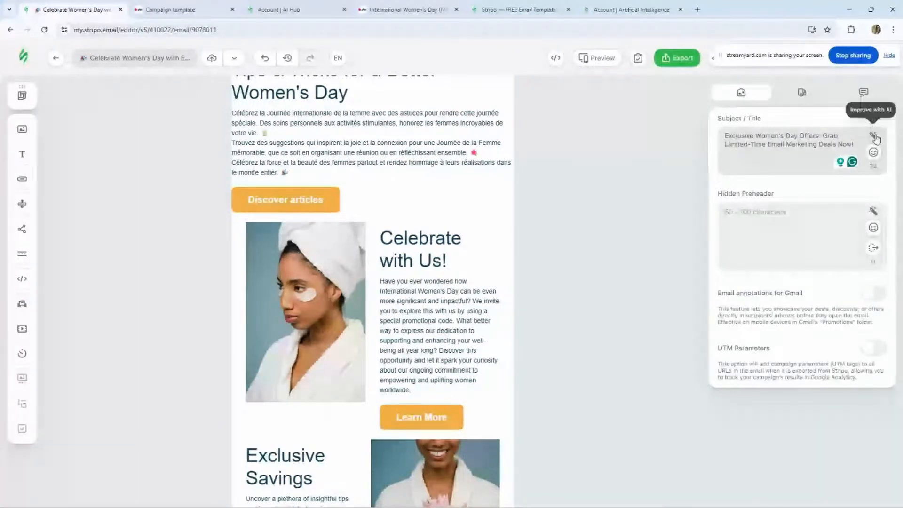
- Try adding an emoji to the subject line with the AI assistant
click(874, 137)
mouse_move(631, 127)
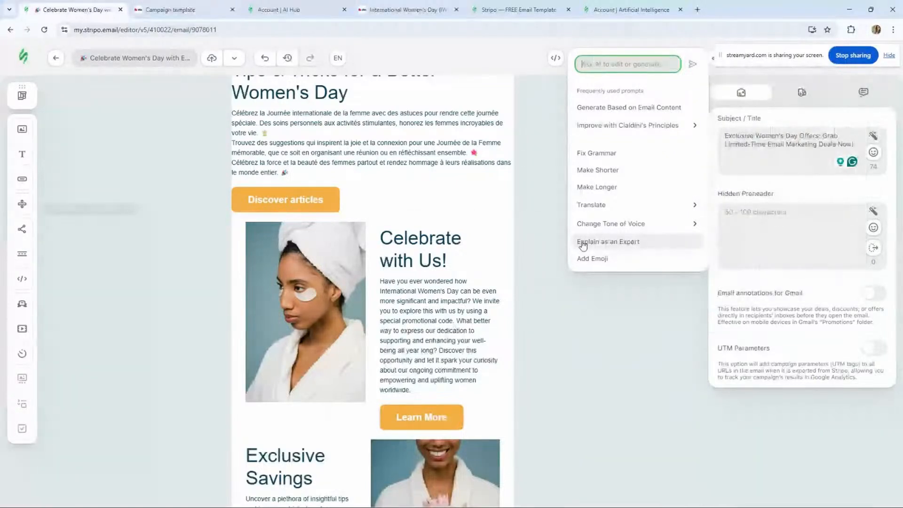
click(597, 259)
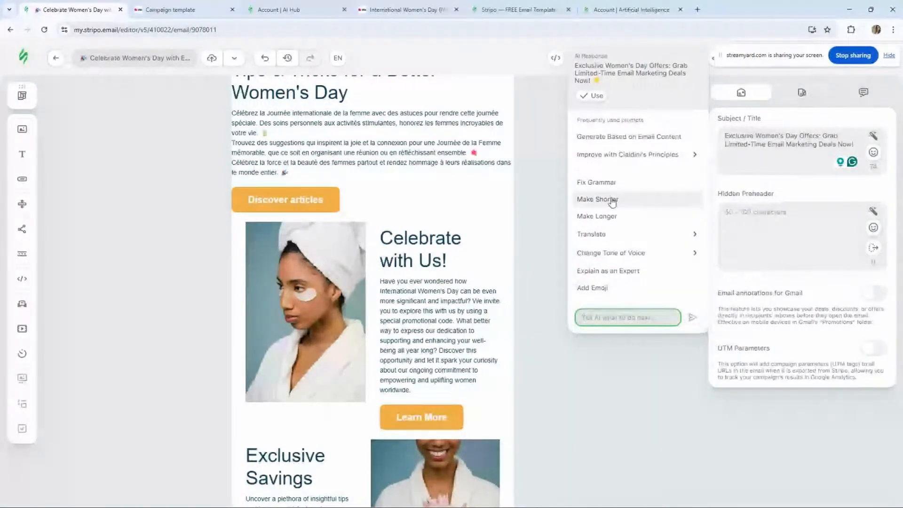
mouse_move(604, 240)
mouse_move(628, 259)
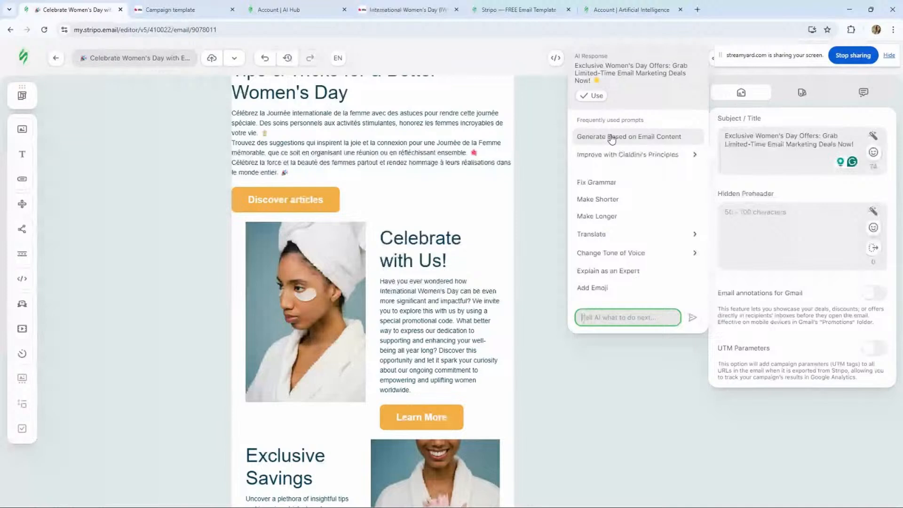
- Generate a hidden preheader based on the subject line with AI and apply it
click(874, 210)
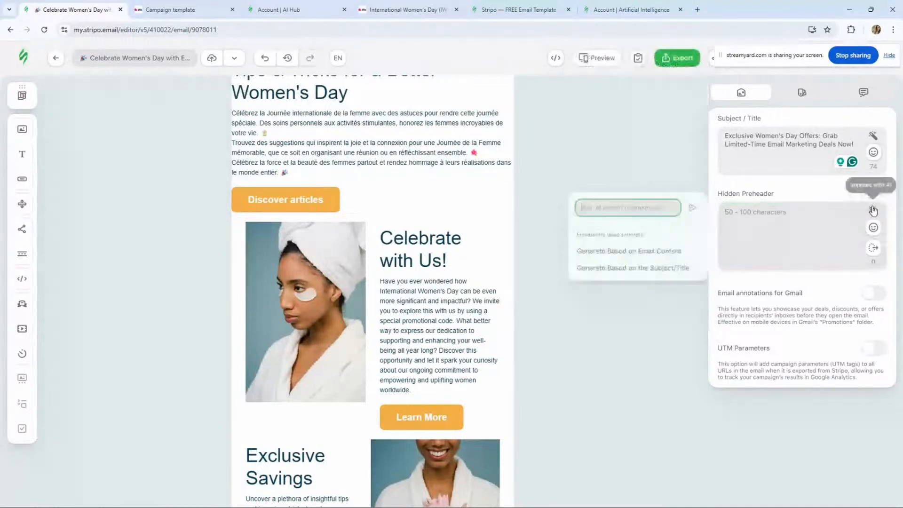
click(642, 268)
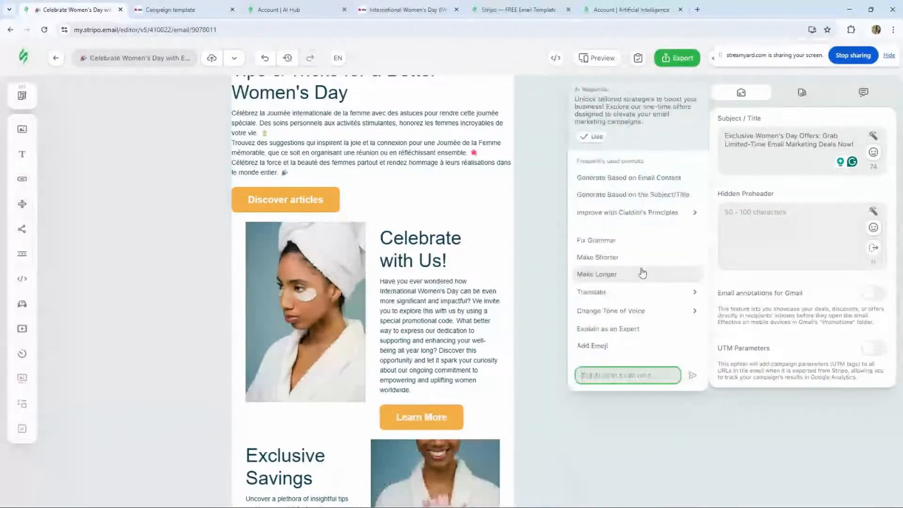
click(591, 137)
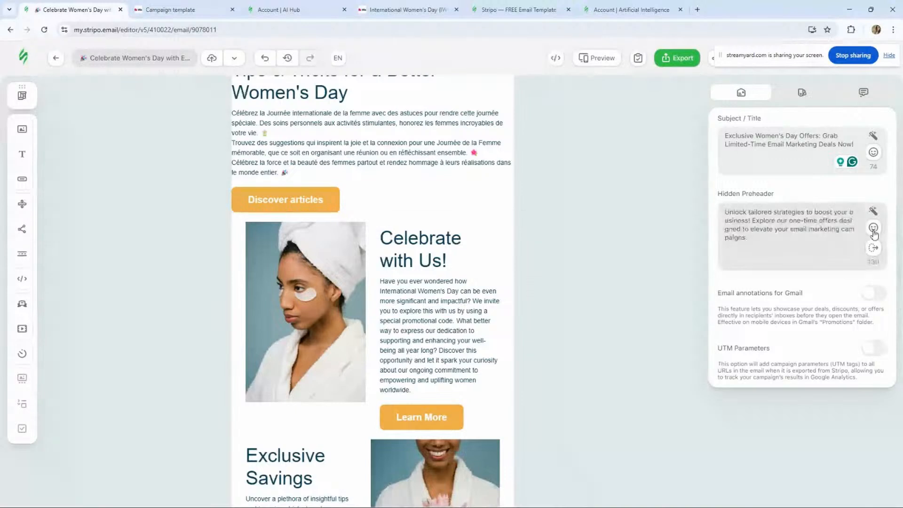
- Regenerate the hidden preheader with the AI assistant and apply the new suggestion
click(873, 212)
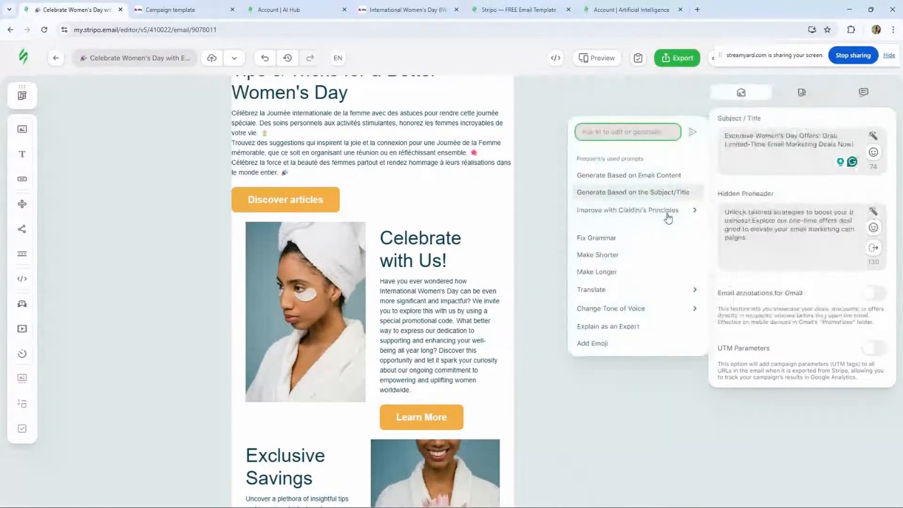
mouse_move(666, 218)
click(851, 104)
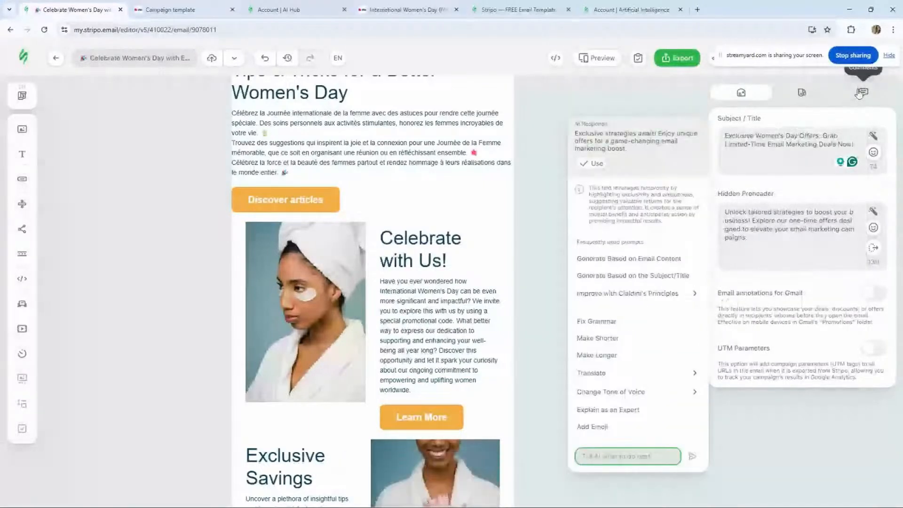
click(593, 163)
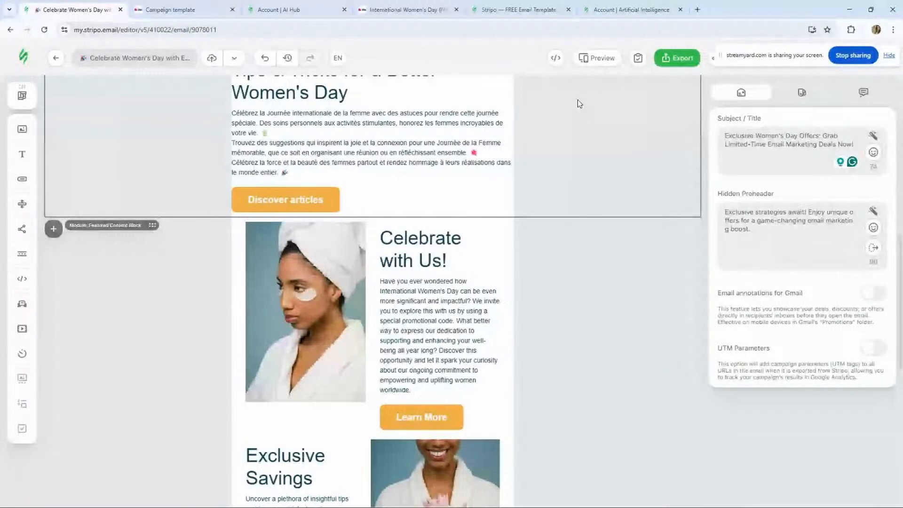
- Generate a hidden preheader from the email content with AI and try translating it into English
click(875, 211)
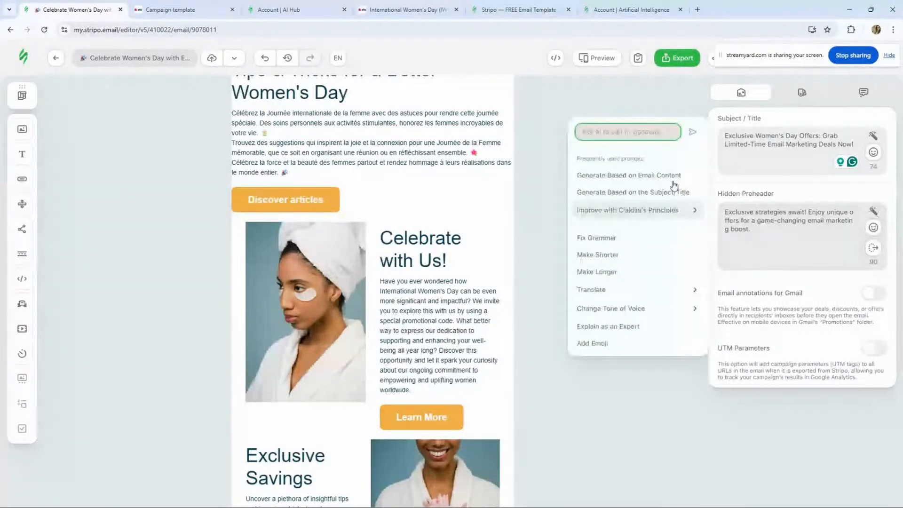
click(674, 184)
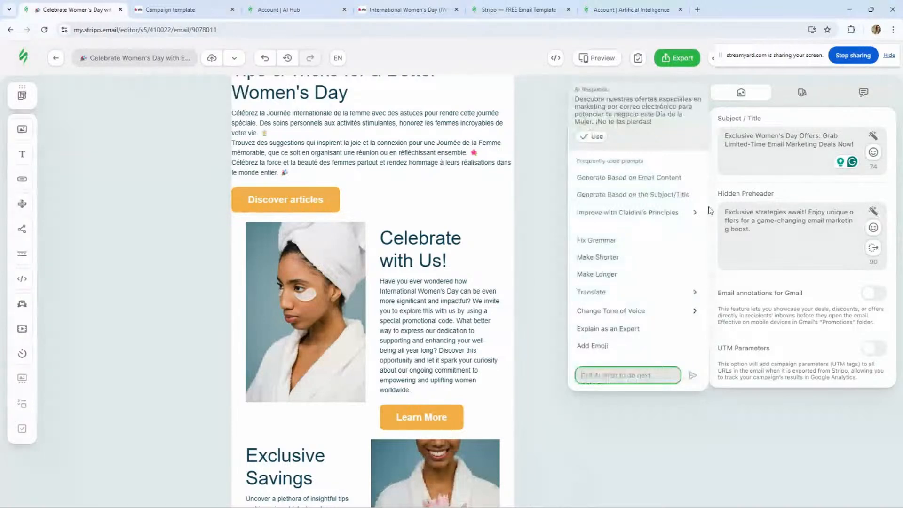
mouse_move(678, 293)
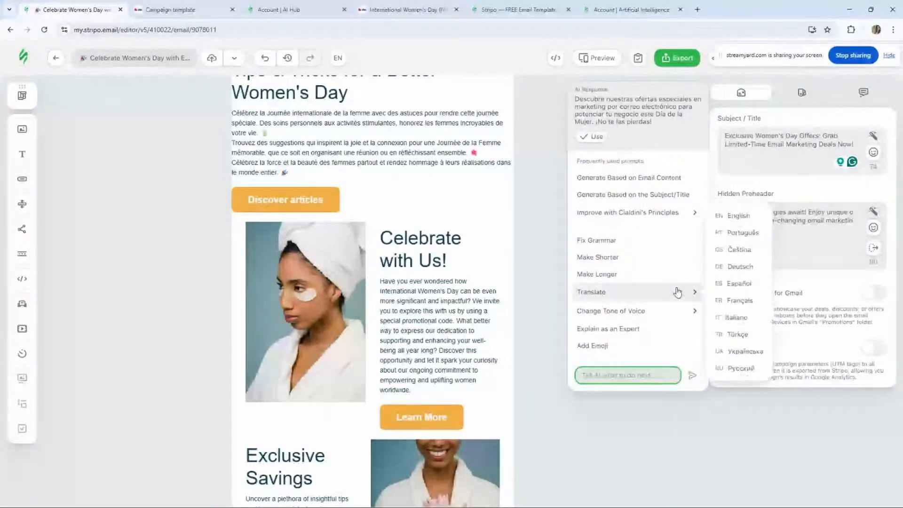
click(739, 216)
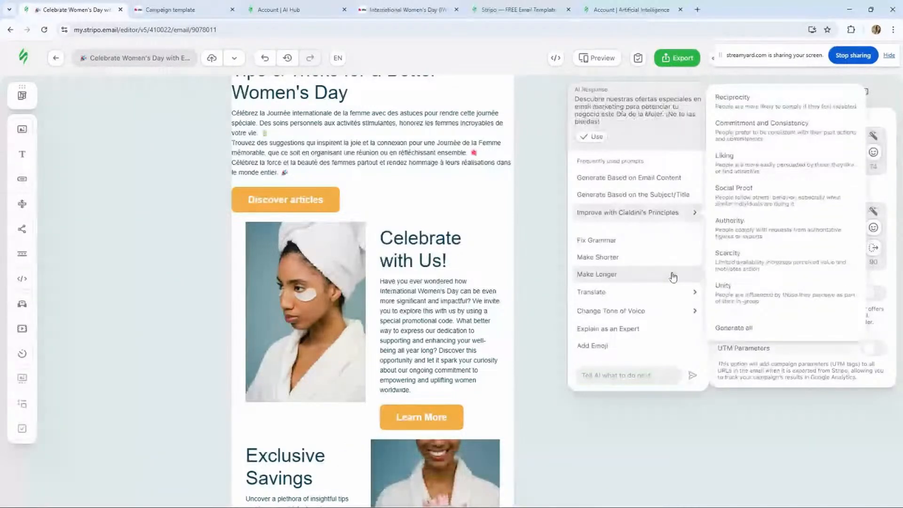
- Regenerate the hidden preheader with AI based on the subject line and apply the suggestion
mouse_move(647, 294)
click(730, 215)
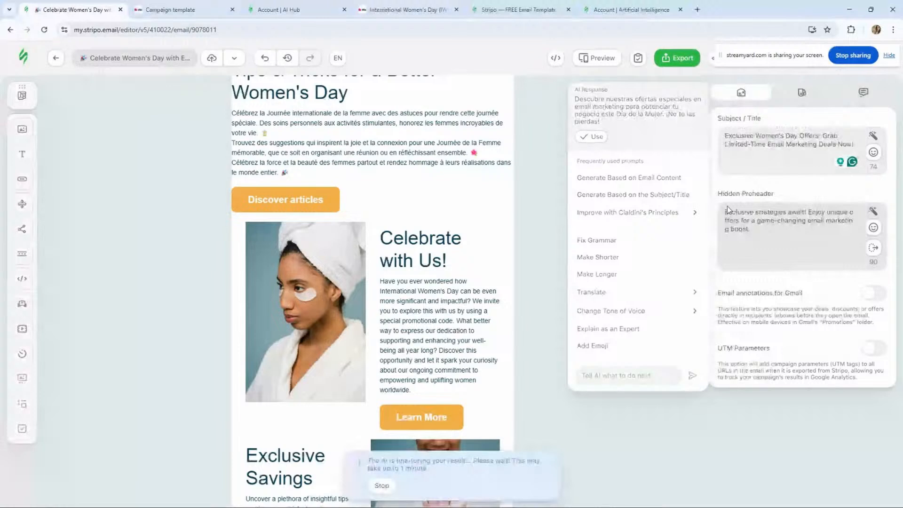
click(667, 194)
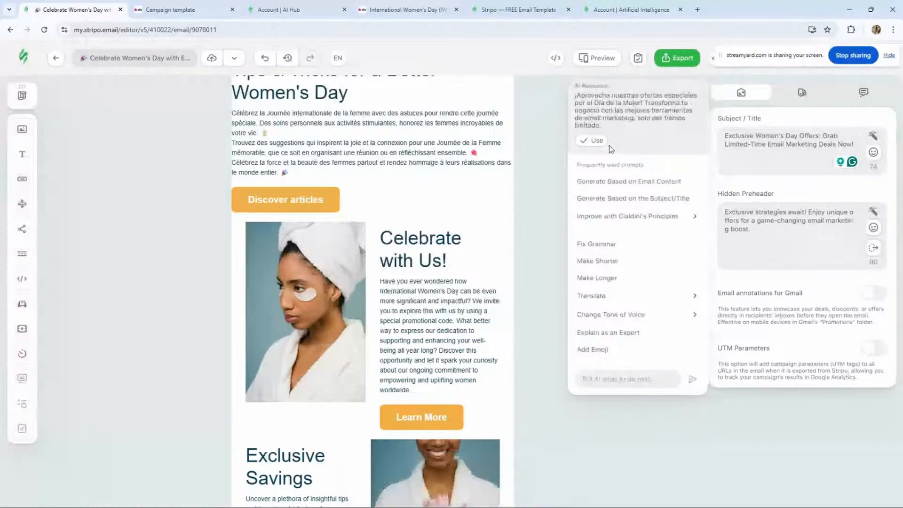
click(595, 139)
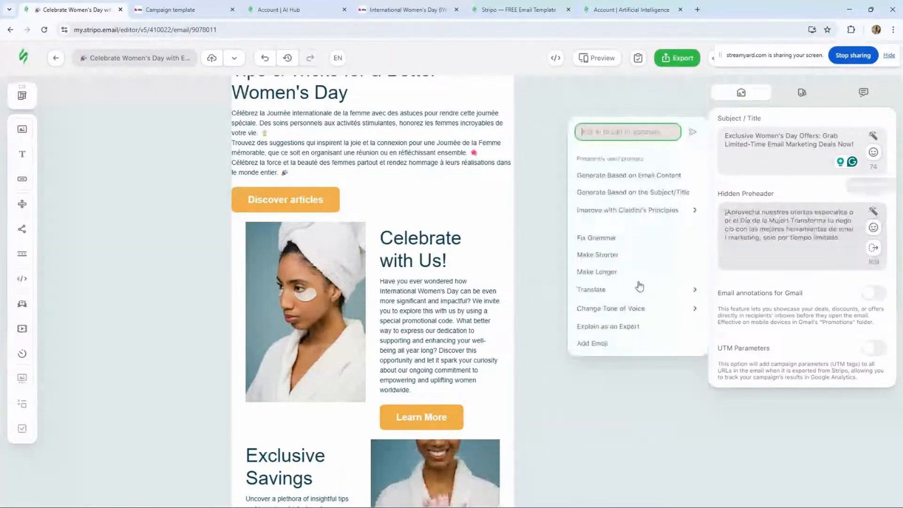
- Try another AI generation for the preheader and reload the editor page
mouse_move(639, 287)
click(750, 228)
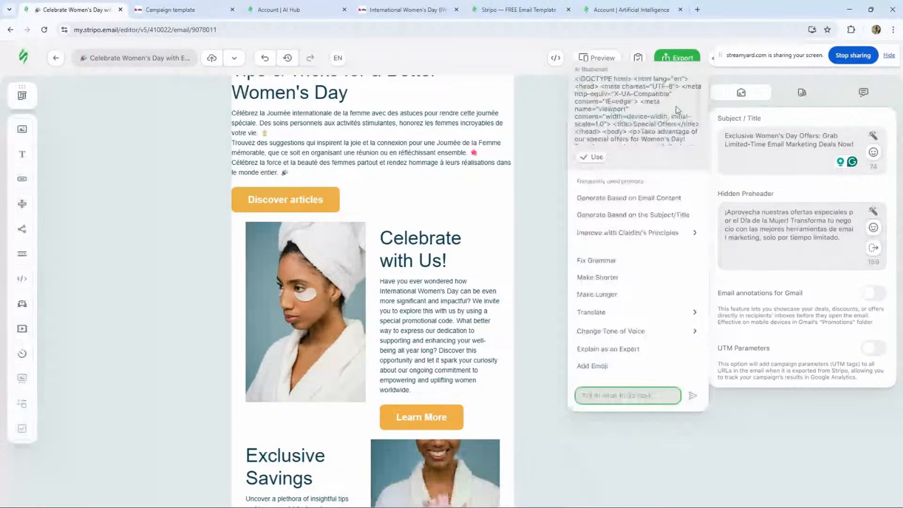
right_click(102, 182)
click(151, 433)
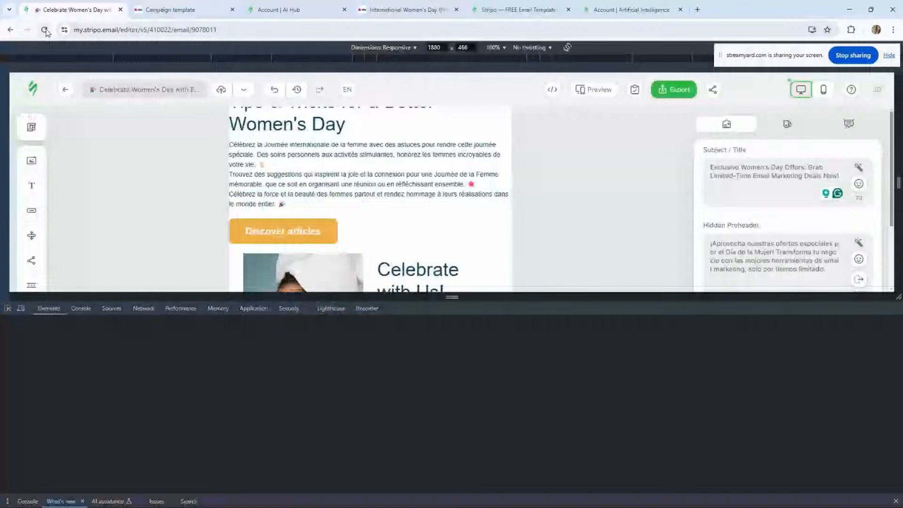
click(45, 30)
key(F12)
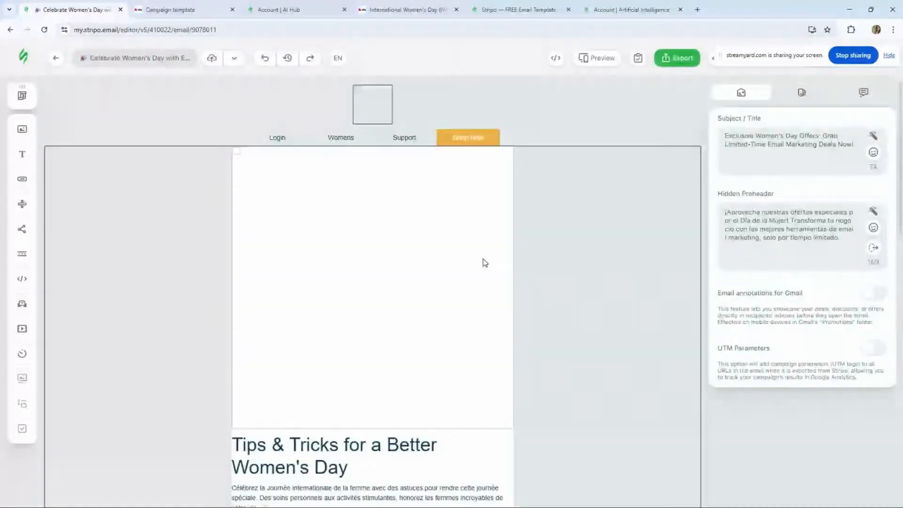
- Try lengthening the hidden preheader with the AI assistant's Make Longer option
click(873, 211)
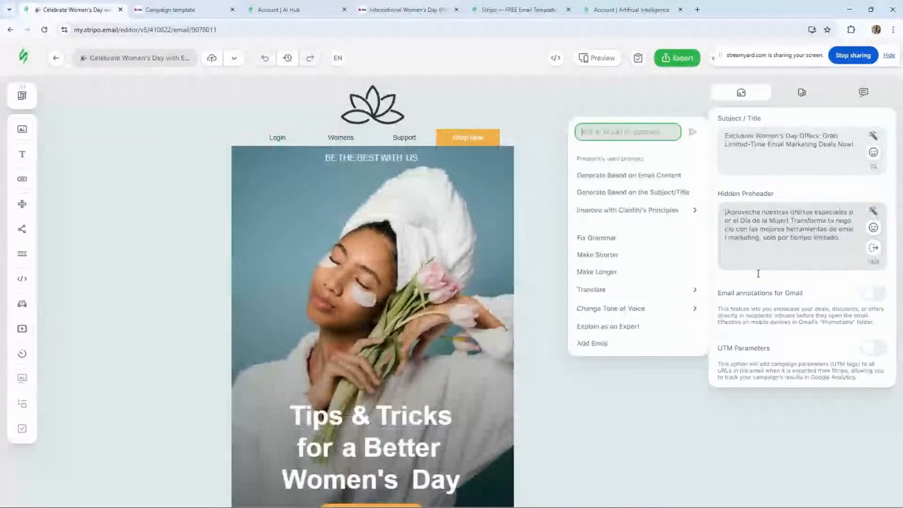
click(602, 273)
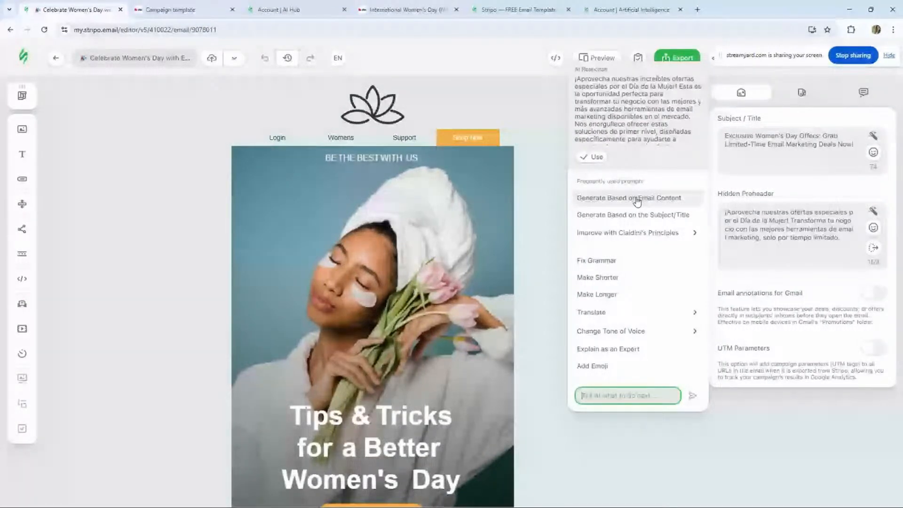
click(732, 91)
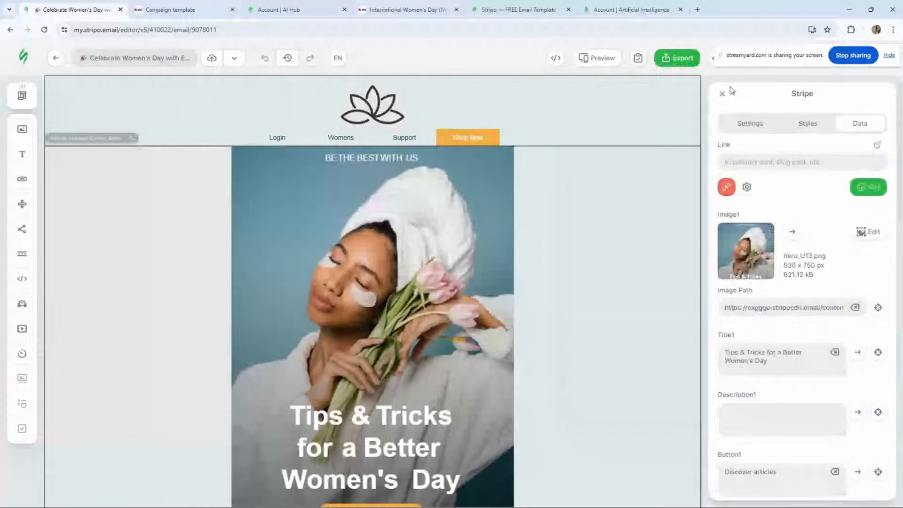
click(723, 94)
- Replace the hidden preheader's text with a copy of the subject line
click(727, 213)
key(ctrl+a)
key(BackSpace)
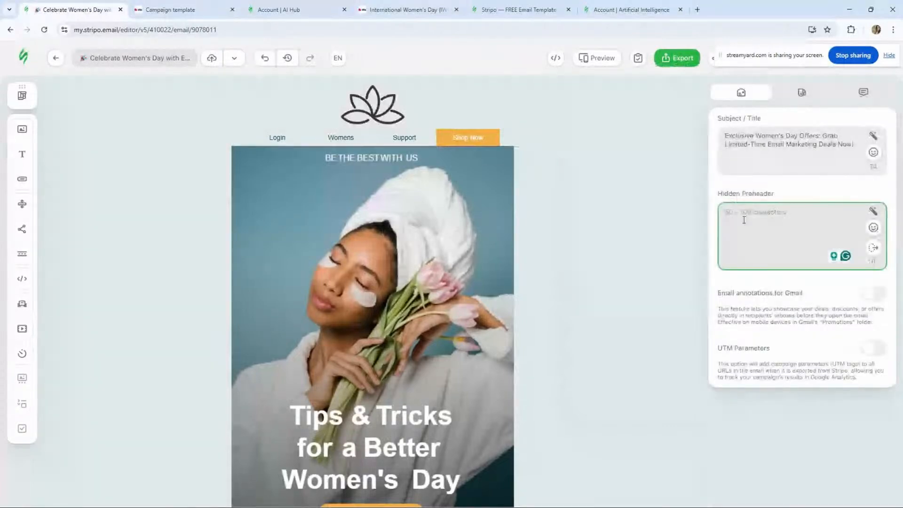
click(857, 144)
key(ctrl+a)
key(ctrl+c)
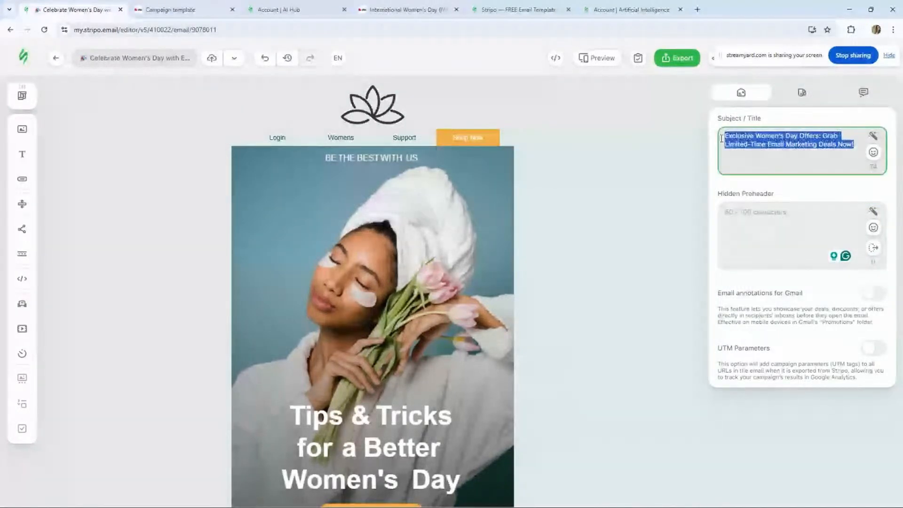
click(856, 207)
key(ctrl+v)
- Improve the hidden preheader with AI using Cialdini's Liking principle and apply the suggestion
click(874, 214)
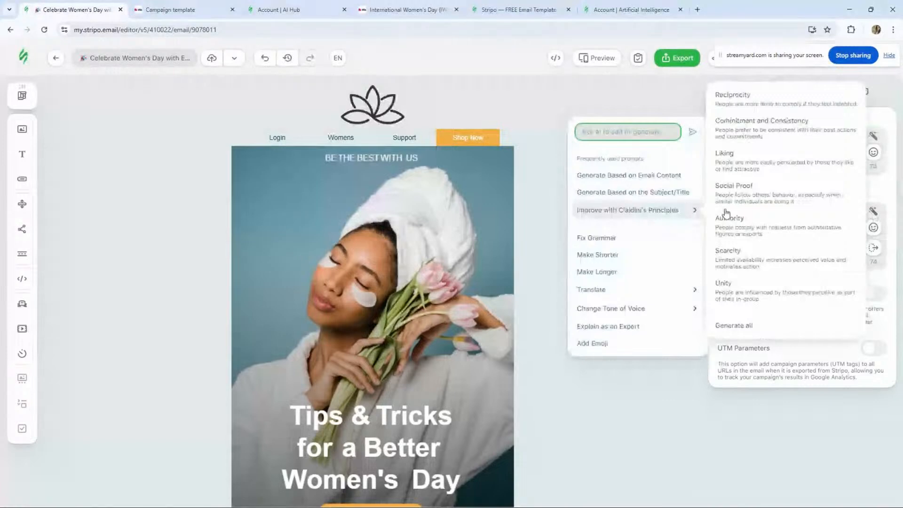
click(750, 159)
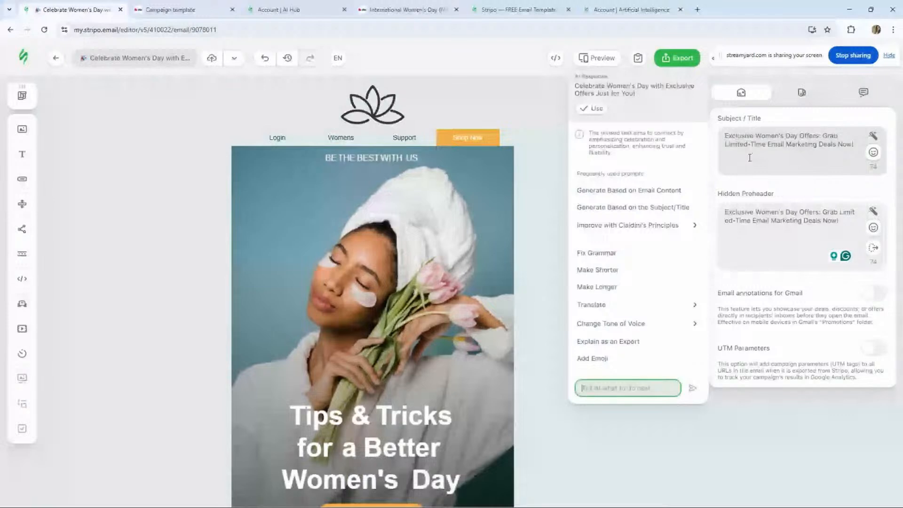
mouse_move(628, 239)
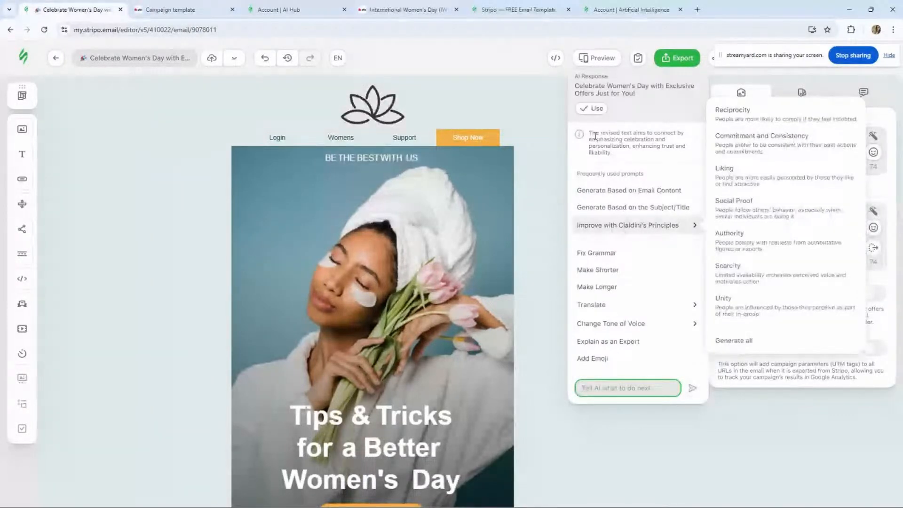
click(591, 108)
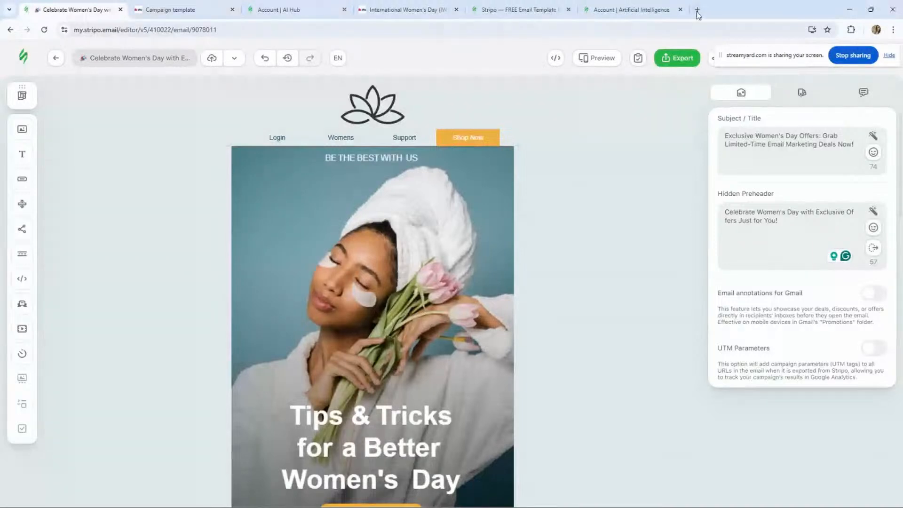
- Open Stripo's helpful tools page and open the AI subject line generator in a new tab
click(661, 10)
click(698, 11)
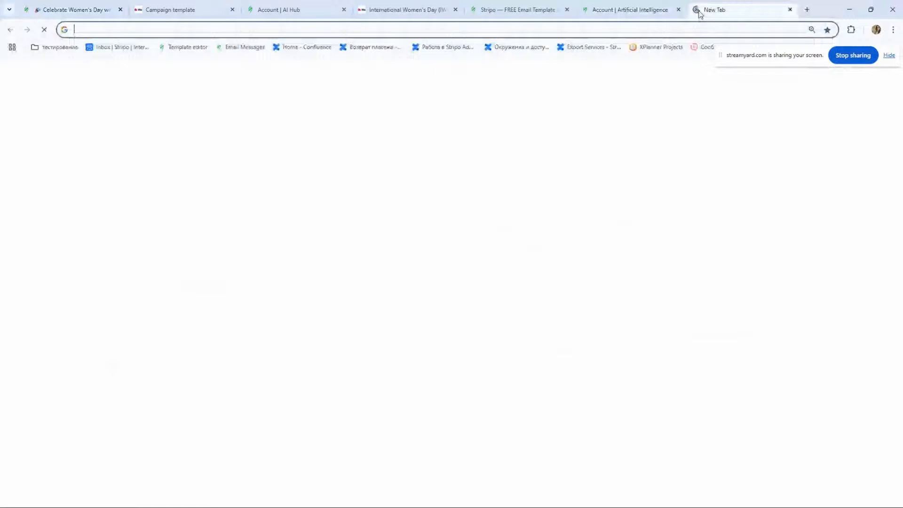
click(517, 9)
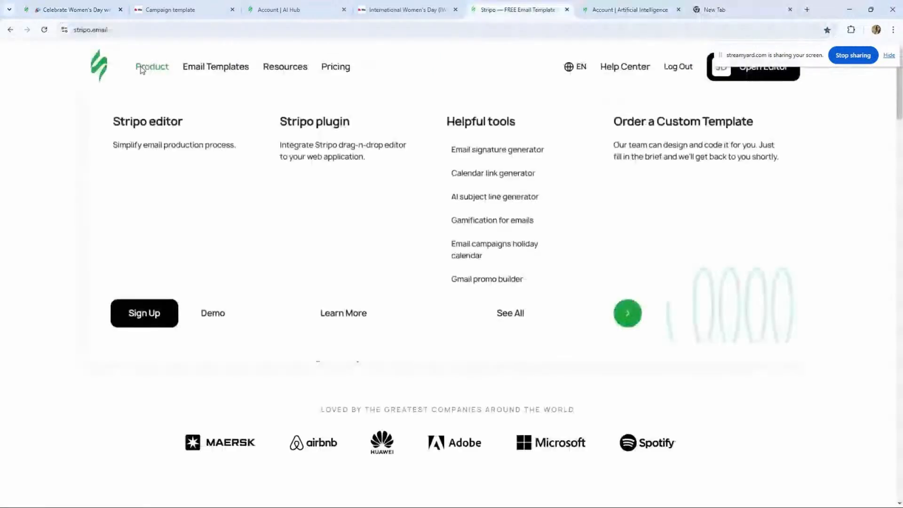
click(492, 319)
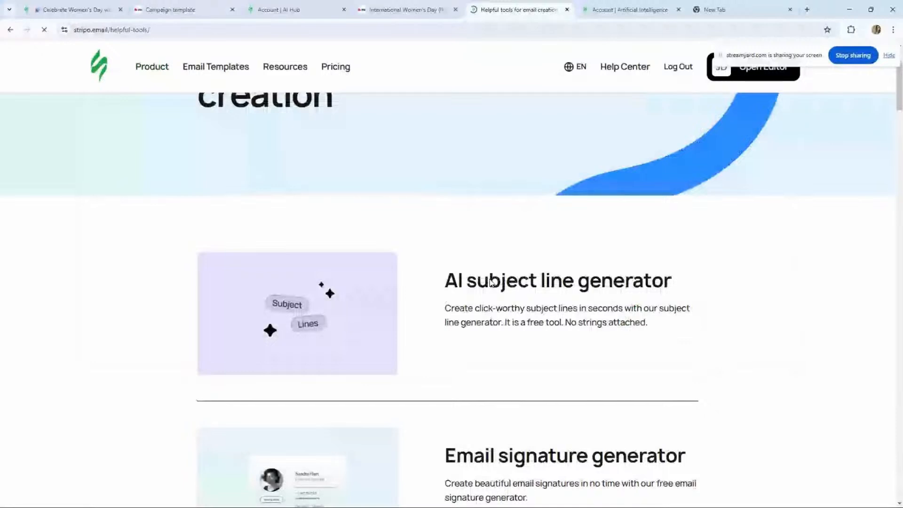
scroll(491, 282, down, 3)
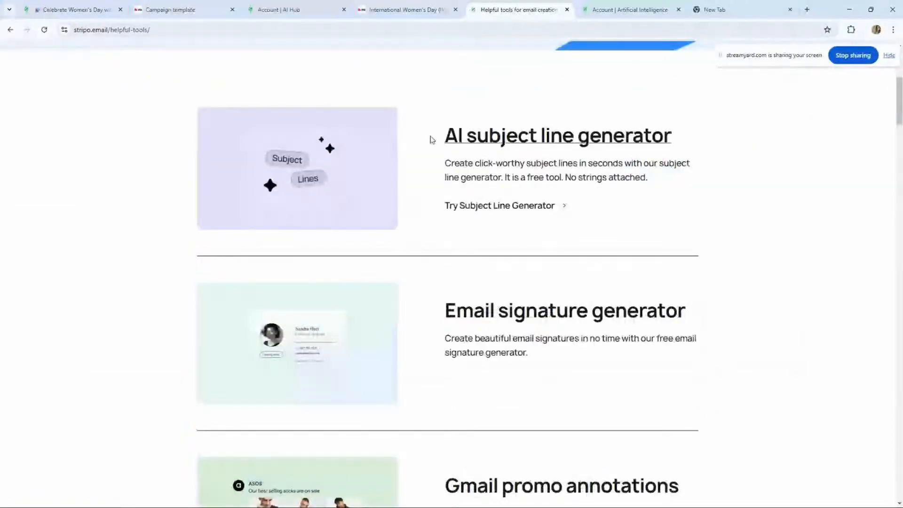
middle_click(473, 142)
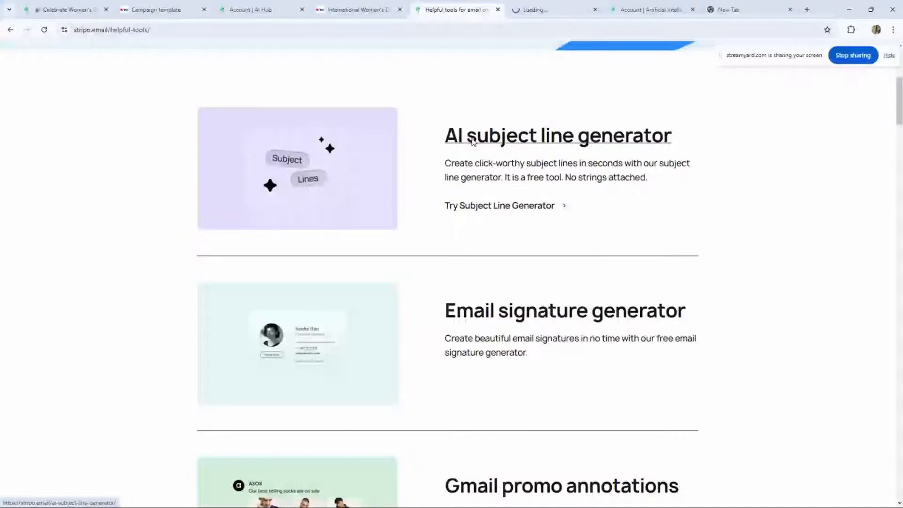
- Browse the list of helpful email tools on the page
scroll(520, 256, down, 2)
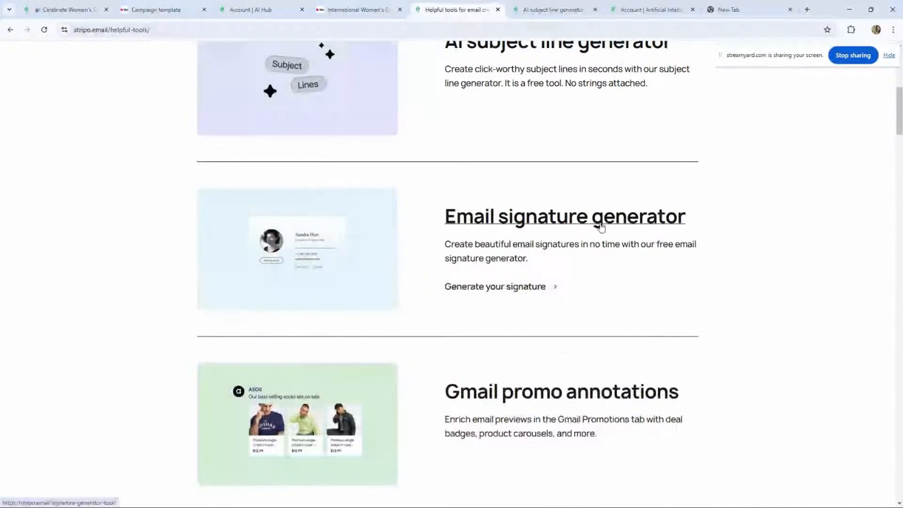
scroll(601, 227, down, 3)
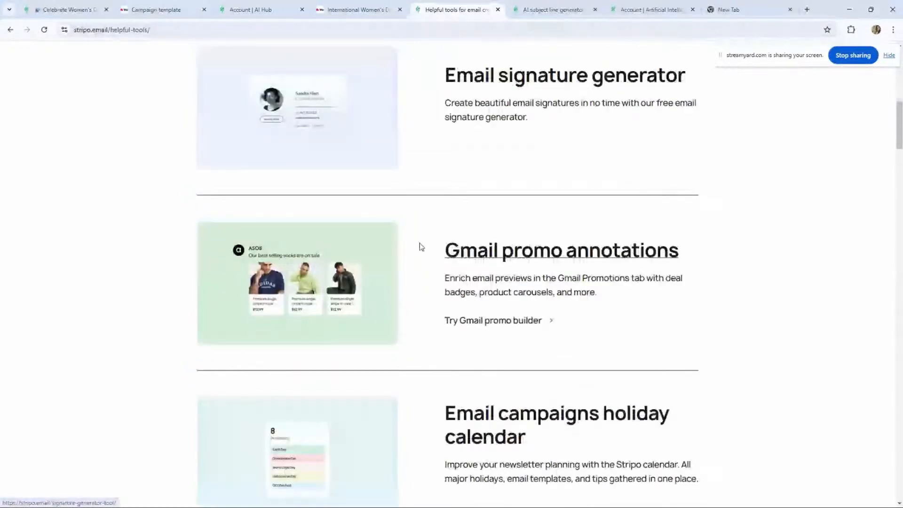
scroll(682, 283, down, 3)
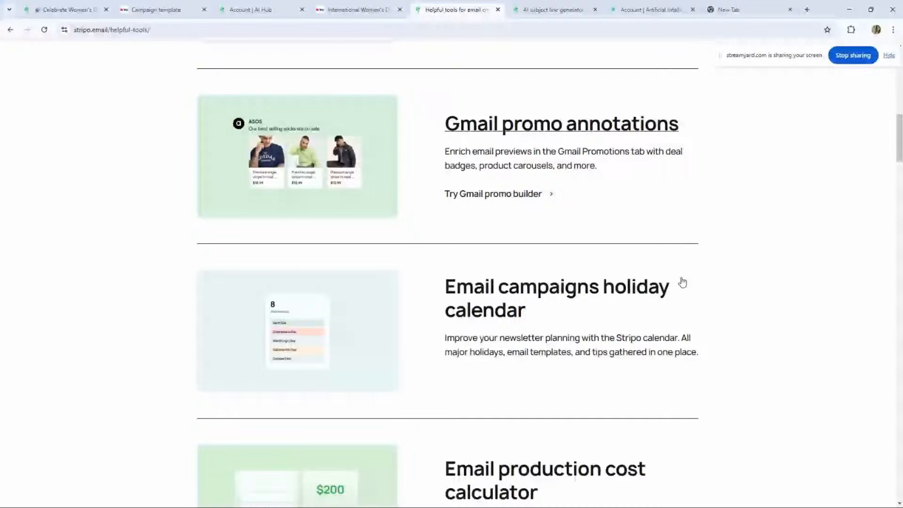
scroll(682, 282, down, 1)
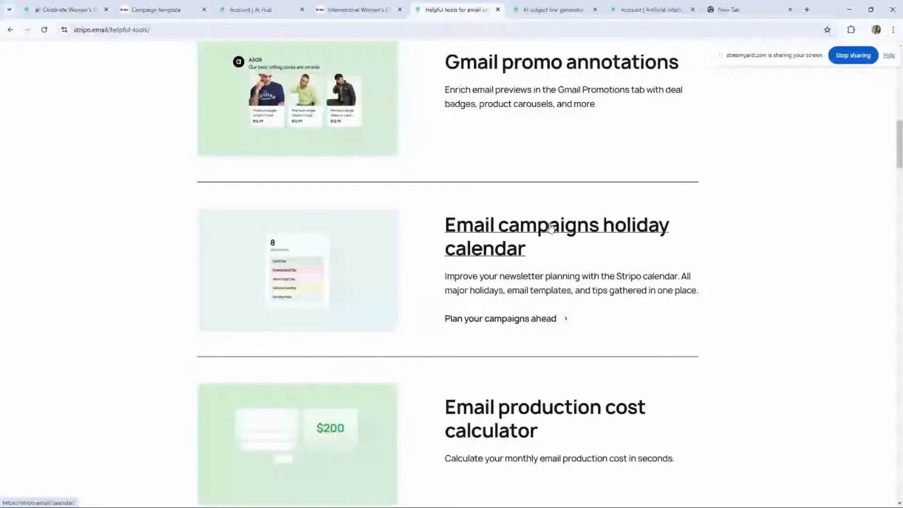
scroll(553, 54, up, 1)
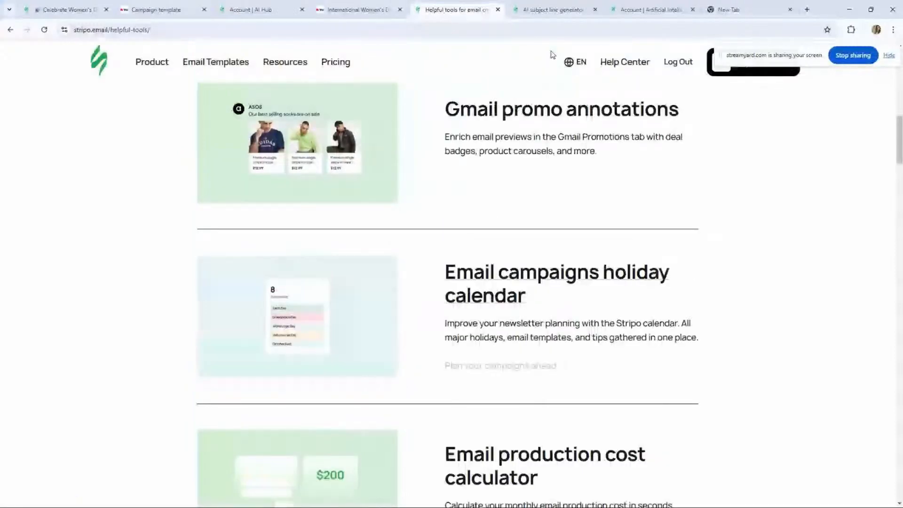
- Enter "Black Friday clothin" as a topic in the AI subject line generator
click(549, 10)
click(283, 306)
text(Bla)
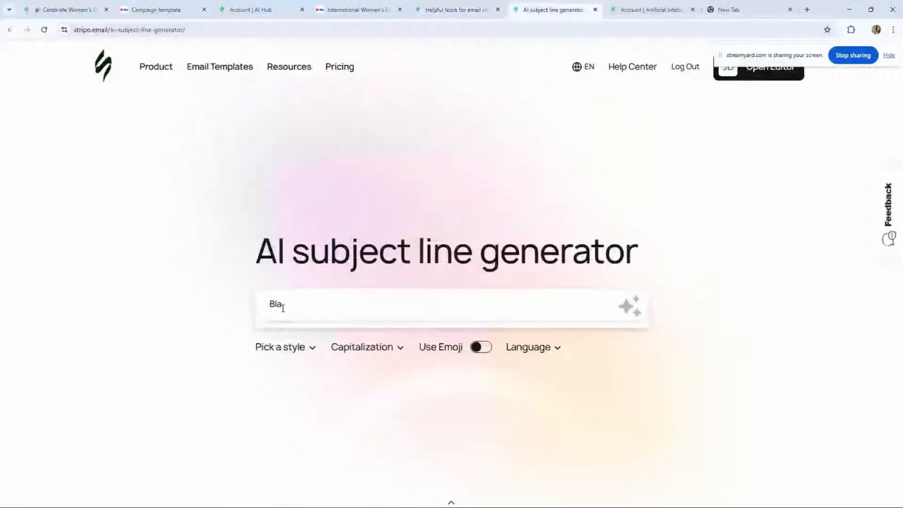
text(ck Friday clothin)
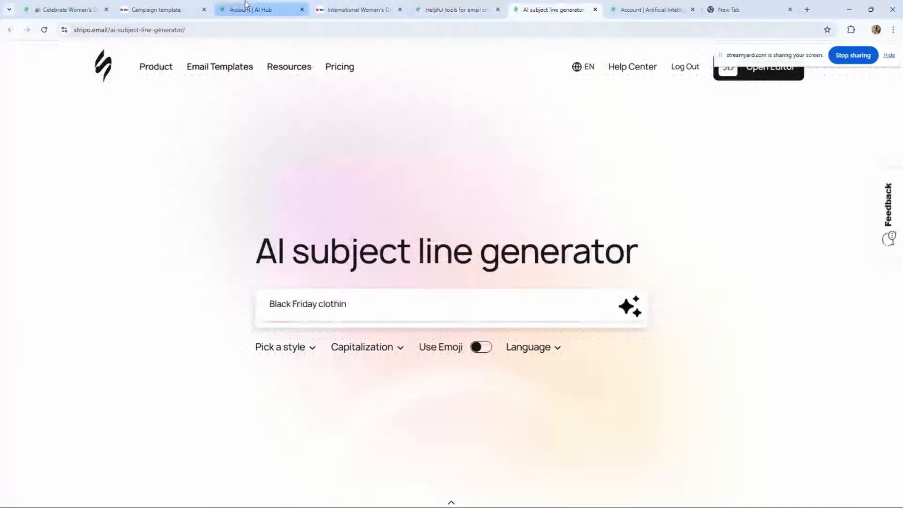
- Copy the email's name from the editor and paste it as the topic in the AI subject line generator
click(89, 10)
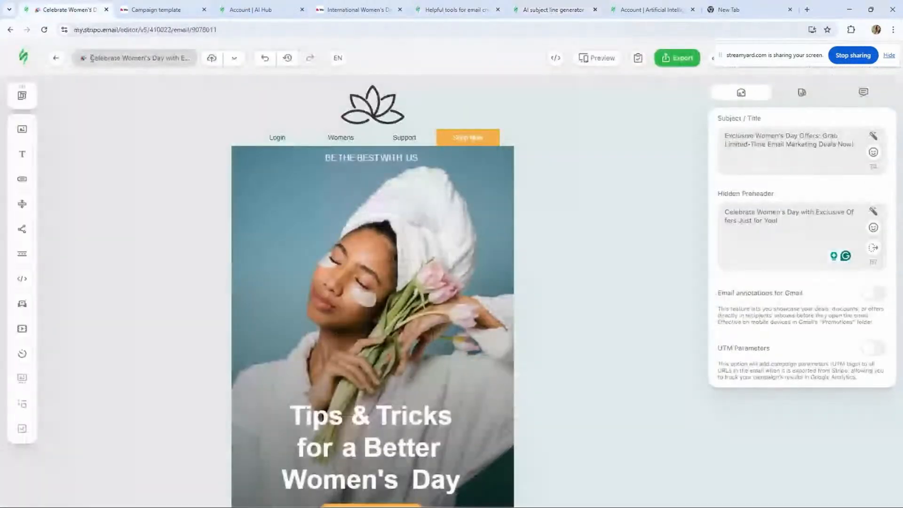
drag(91, 58, 439, 5)
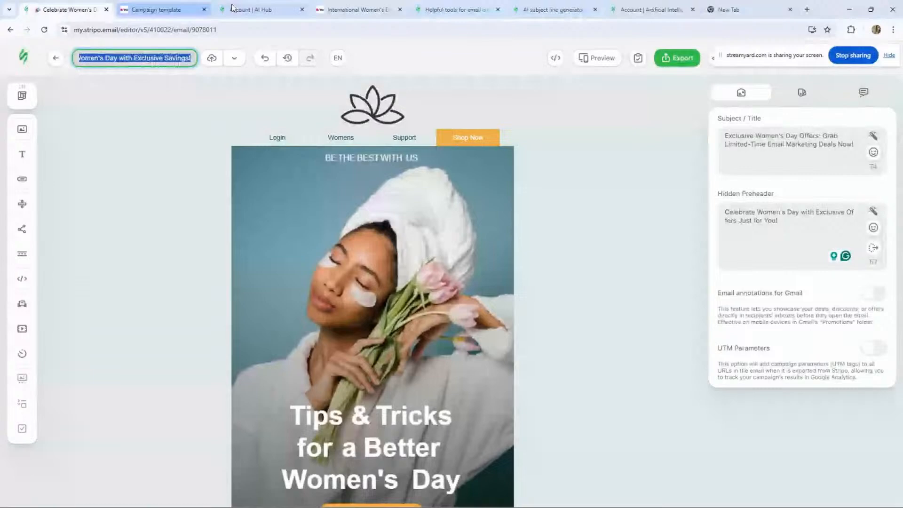
click(433, 9)
click(525, 16)
key(ctrl+v)
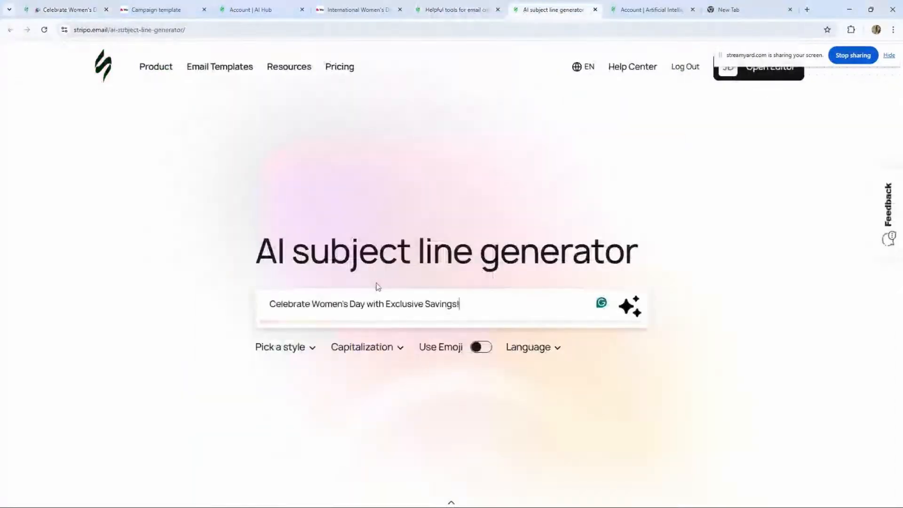
- Set the subject line style to Question
click(282, 348)
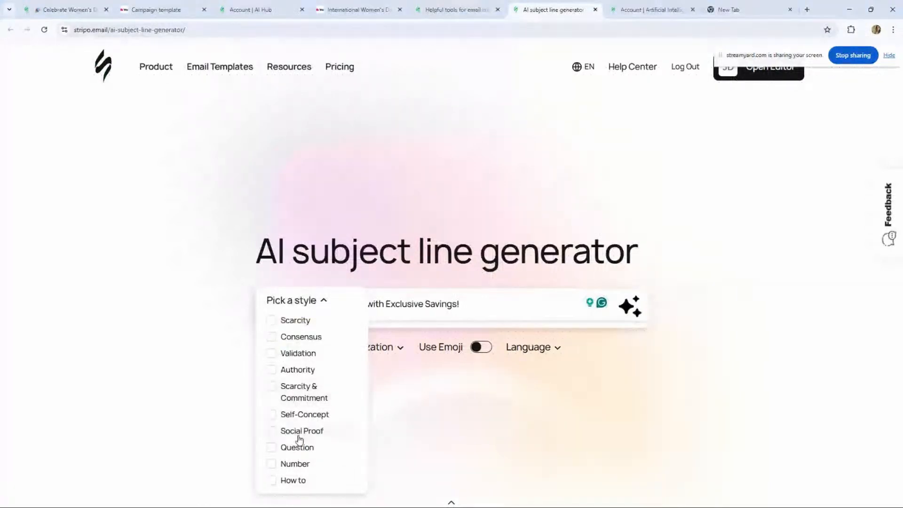
click(298, 450)
click(431, 428)
- Open the capitalization options to review them
click(371, 348)
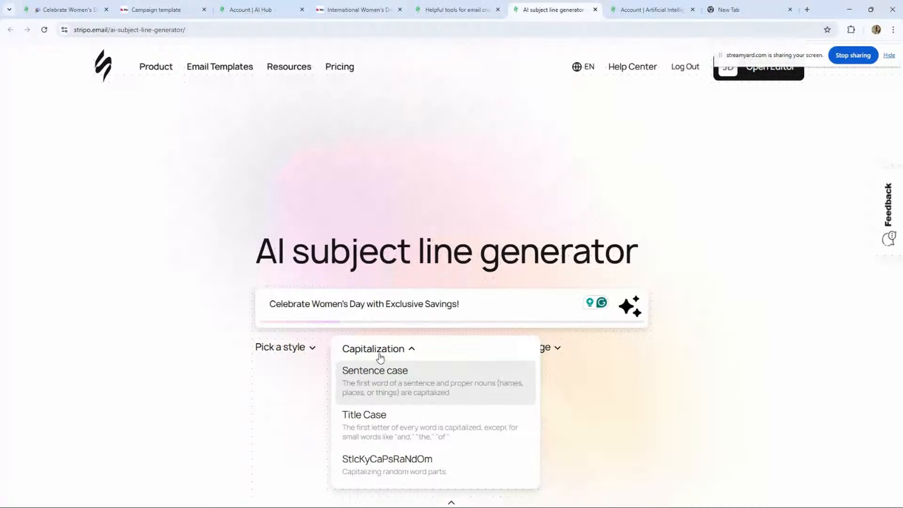
click(380, 357)
click(380, 356)
click(374, 356)
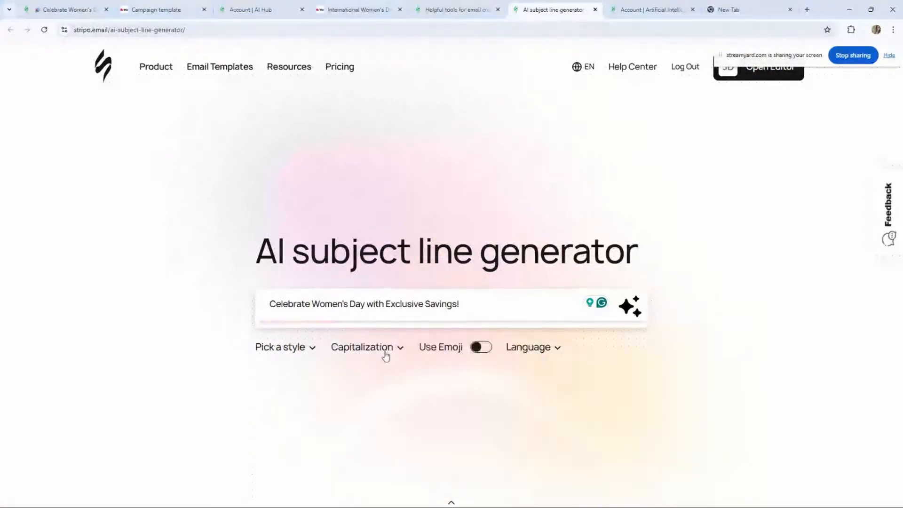
- Turn on Use Emoji and open the language list
click(442, 352)
click(529, 349)
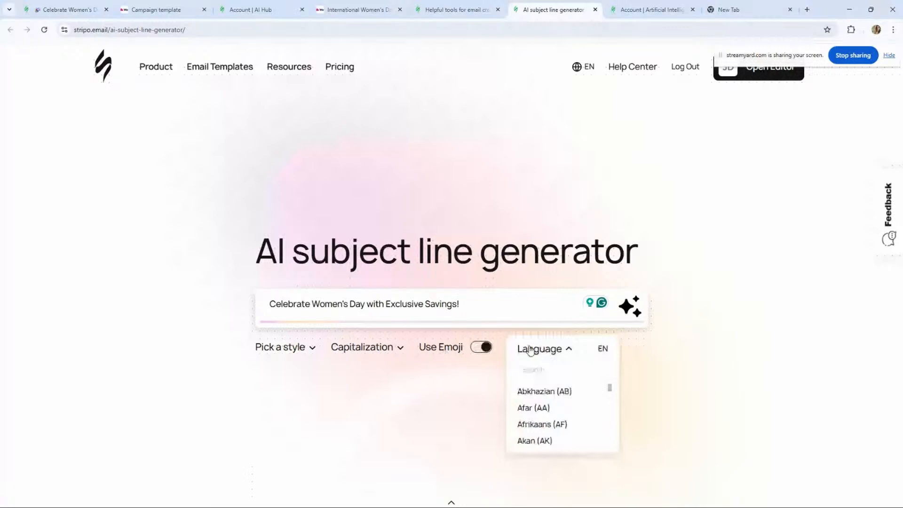
click(530, 351)
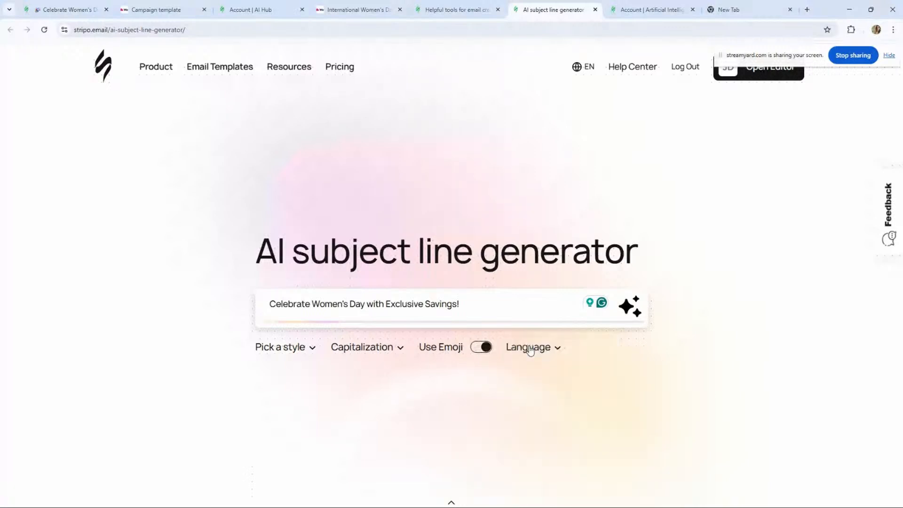
- Generate subject lines and preview them, stepping back through the suggestions
click(634, 313)
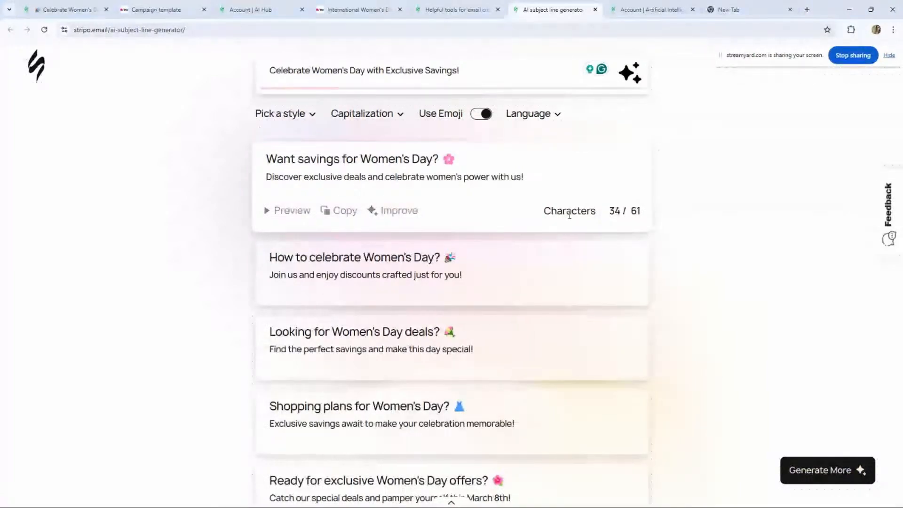
click(293, 211)
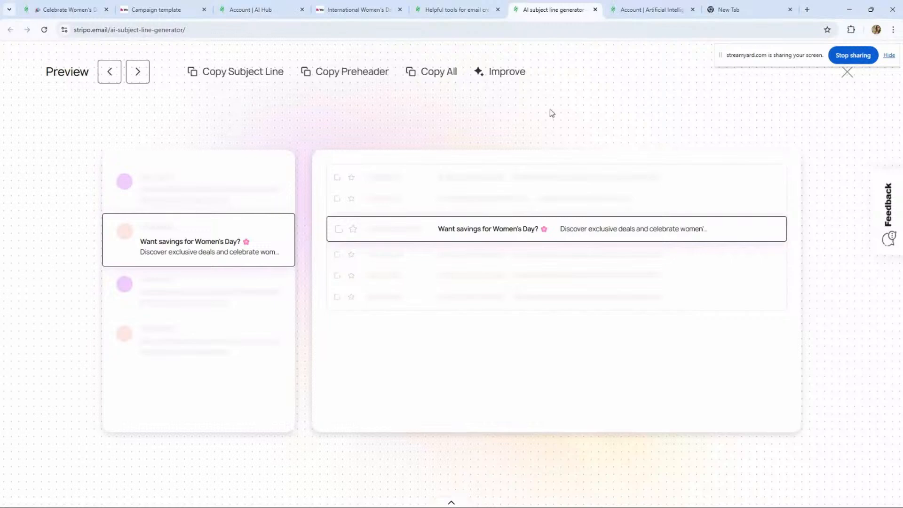
click(456, 4)
click(551, 7)
click(109, 77)
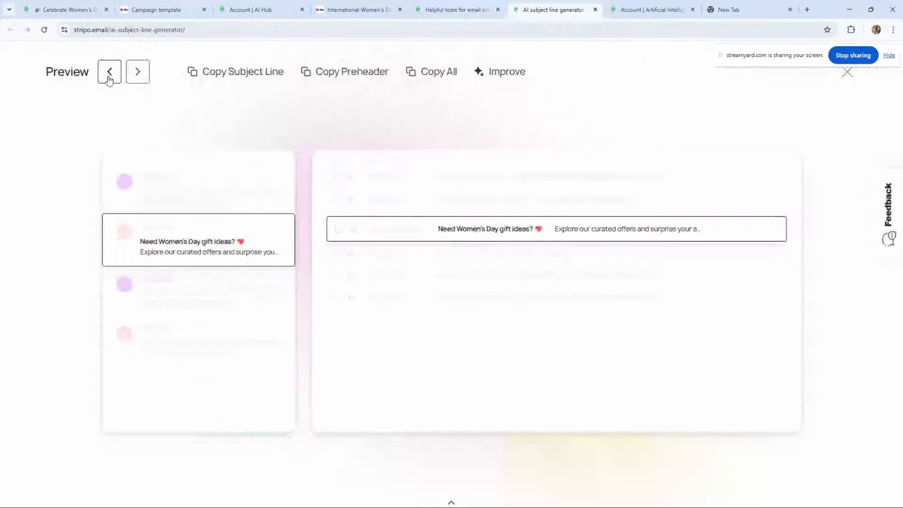
click(109, 79)
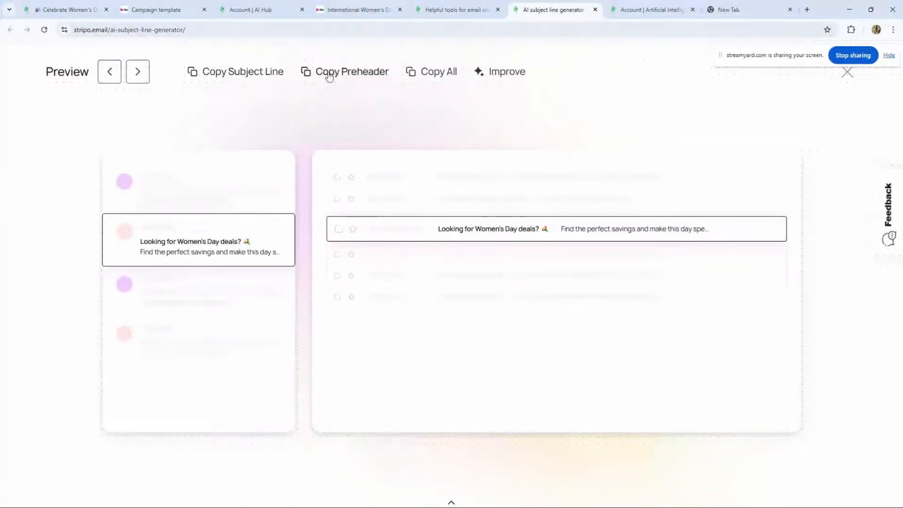
- Rewrite the previewed subject line with AI Improve: urgent tone, added numbers, question form and How to
click(497, 79)
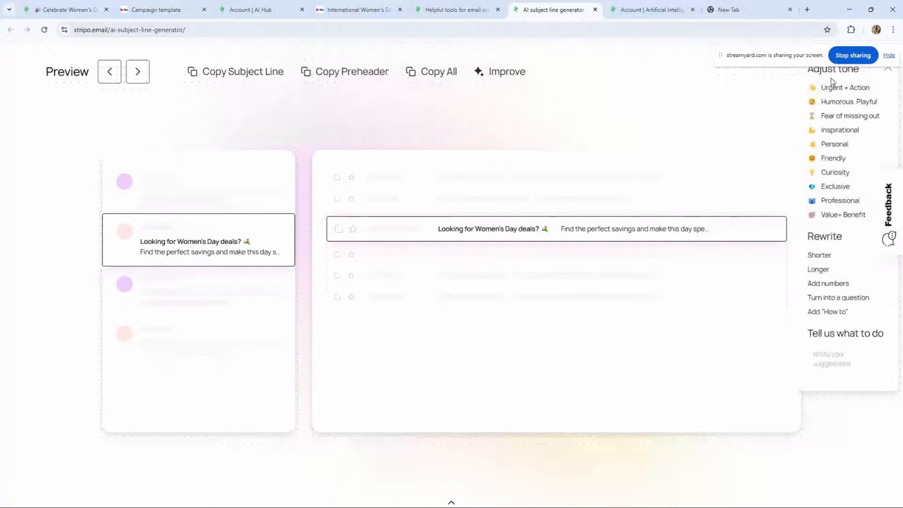
click(834, 117)
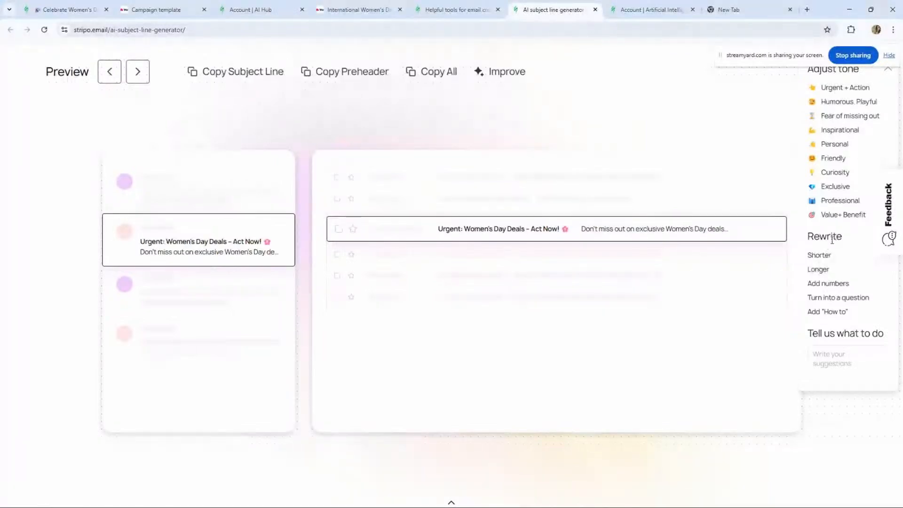
click(836, 283)
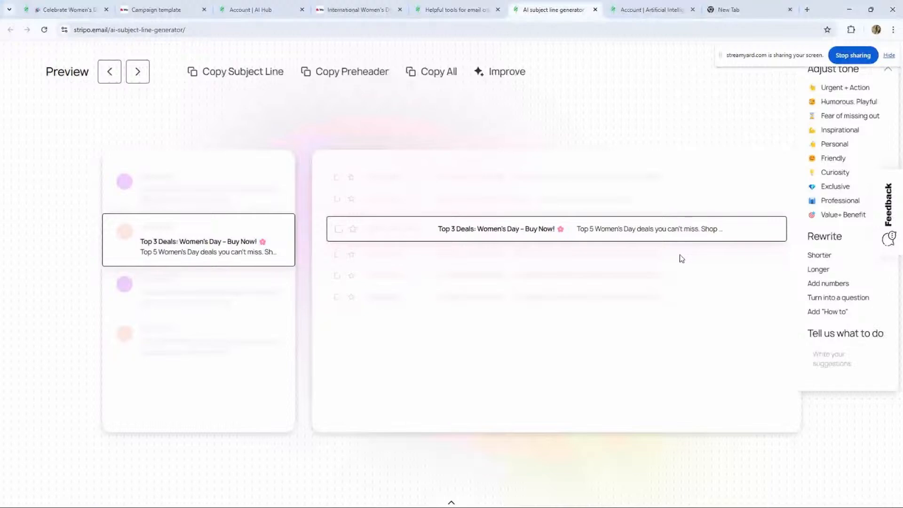
click(843, 299)
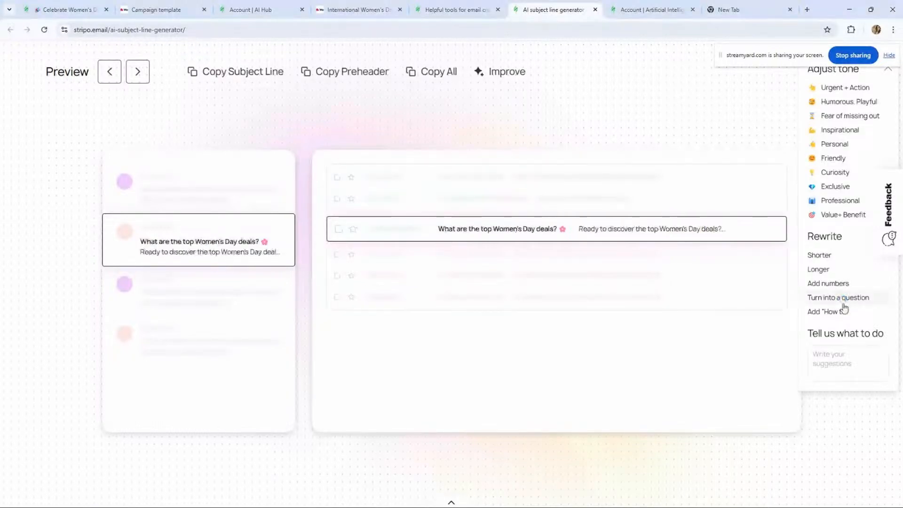
click(844, 310)
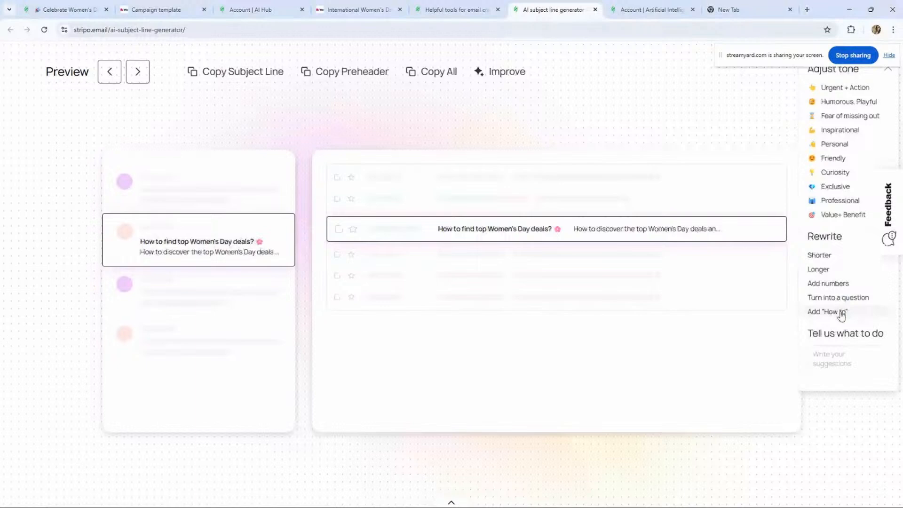
- Apply further AI rewrites: add numbers, Inspirational and Value + Benefit tones, then add numbers again
click(834, 283)
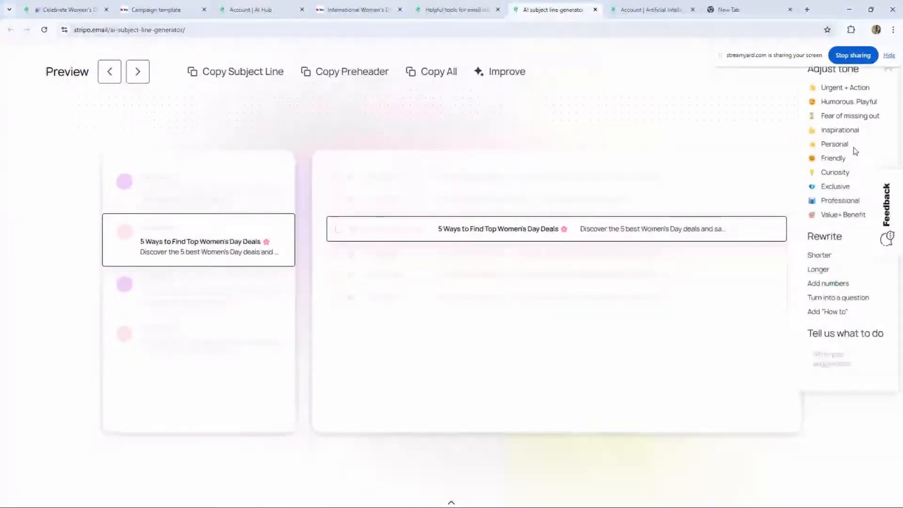
click(834, 128)
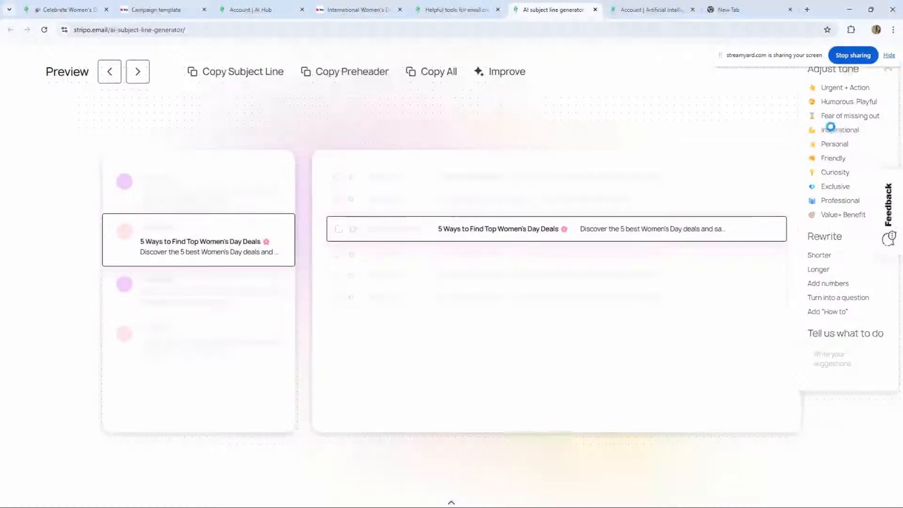
click(833, 215)
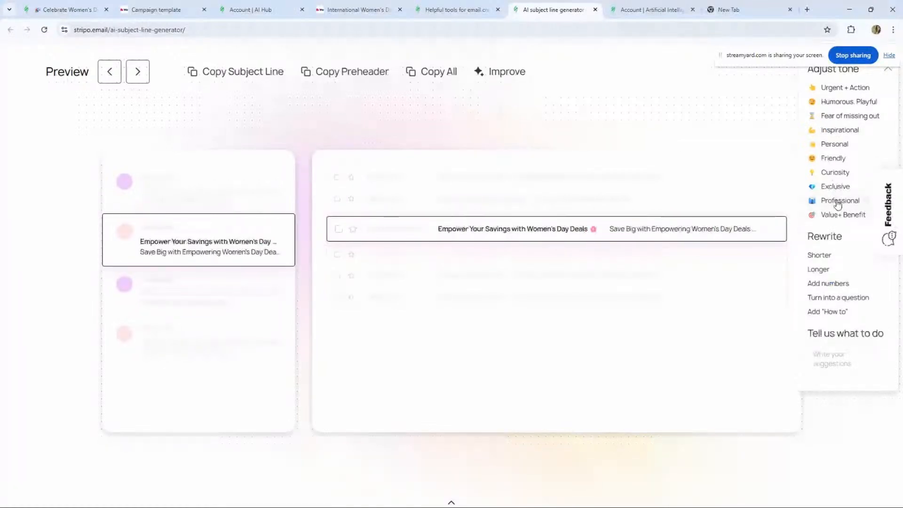
click(824, 283)
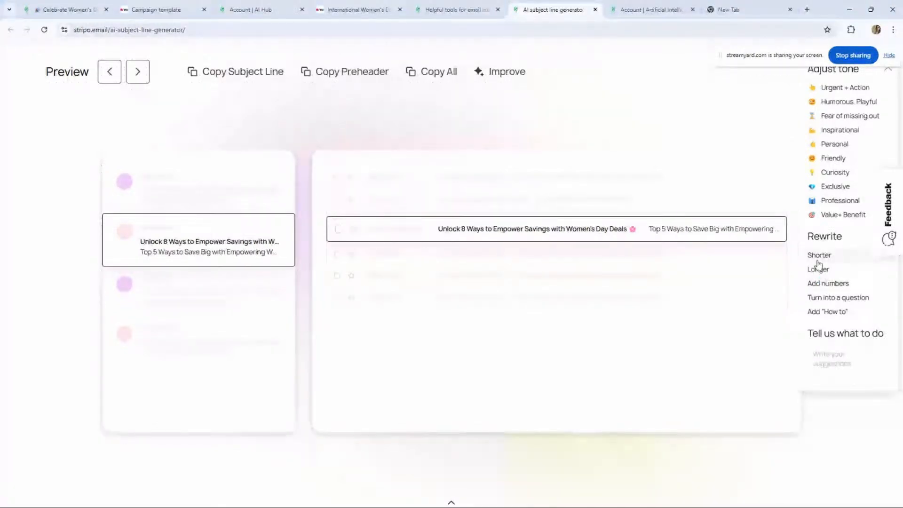
- Close the Improve options and the subject line preview
drag(772, 59, 741, 384)
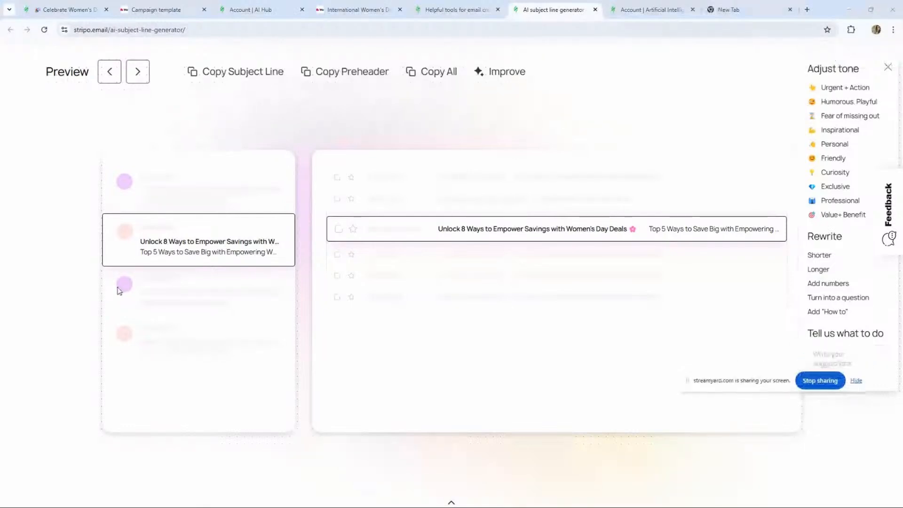
click(888, 68)
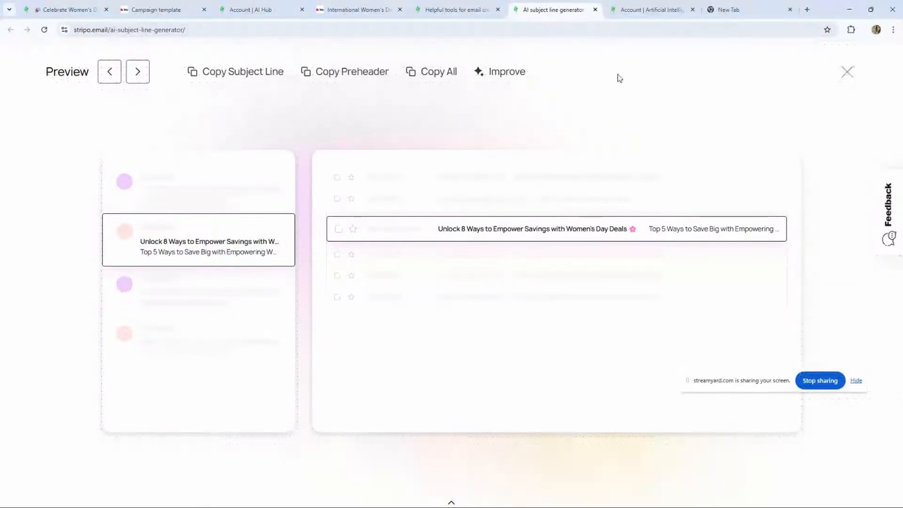
click(847, 72)
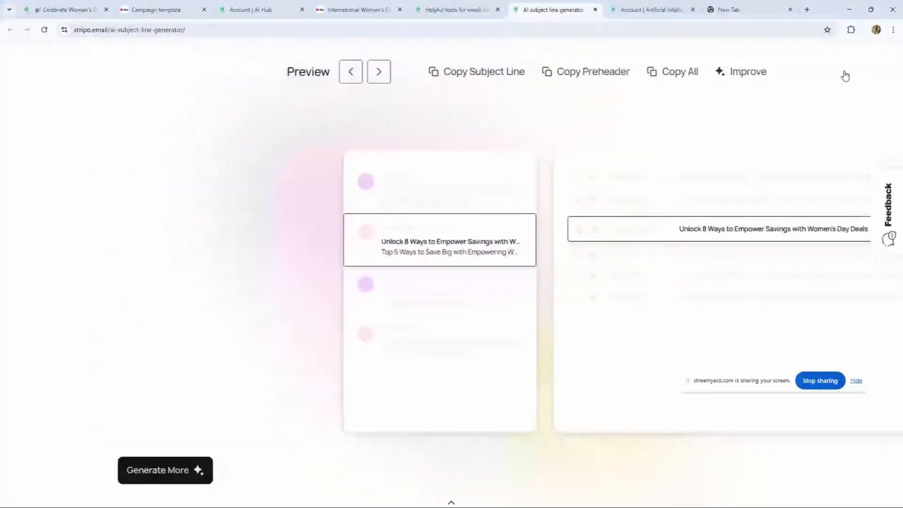
scroll(403, 238, down, 3)
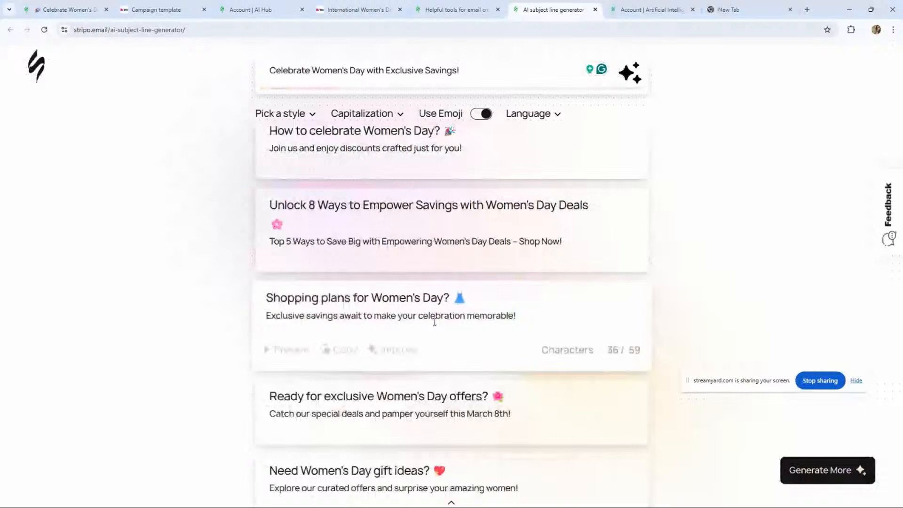
scroll(404, 225, up, 2)
scroll(392, 278, down, 2)
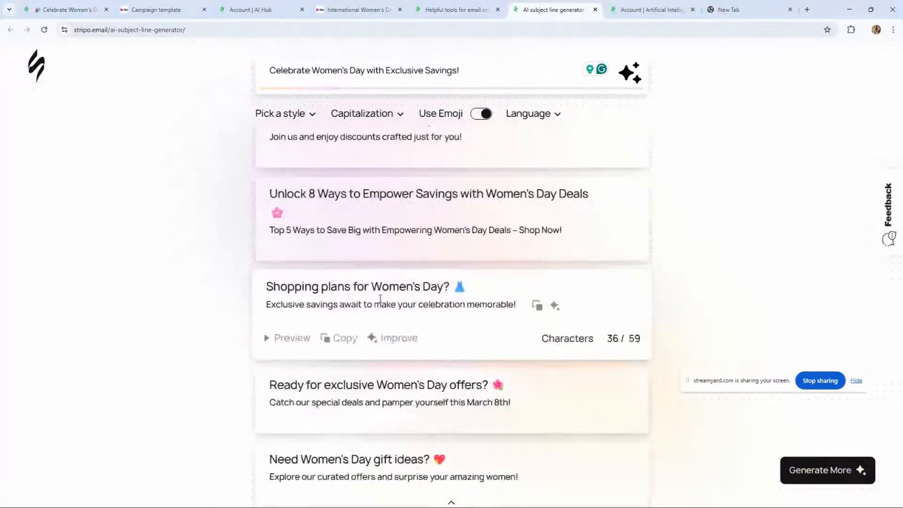
click(555, 306)
drag(751, 372, 698, 113)
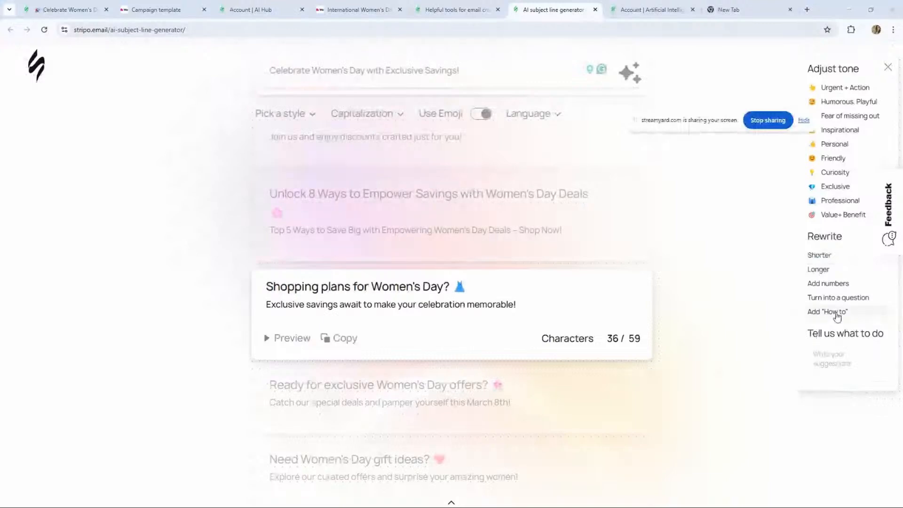
click(832, 364)
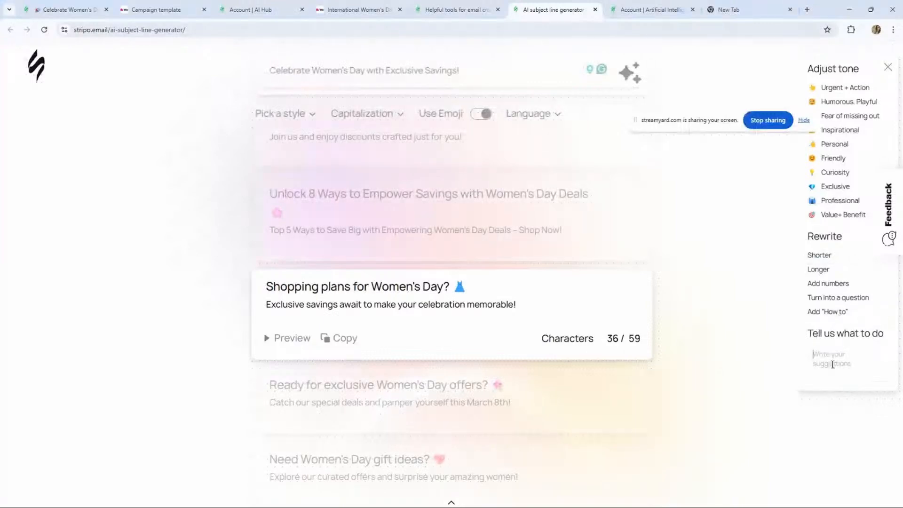
click(889, 67)
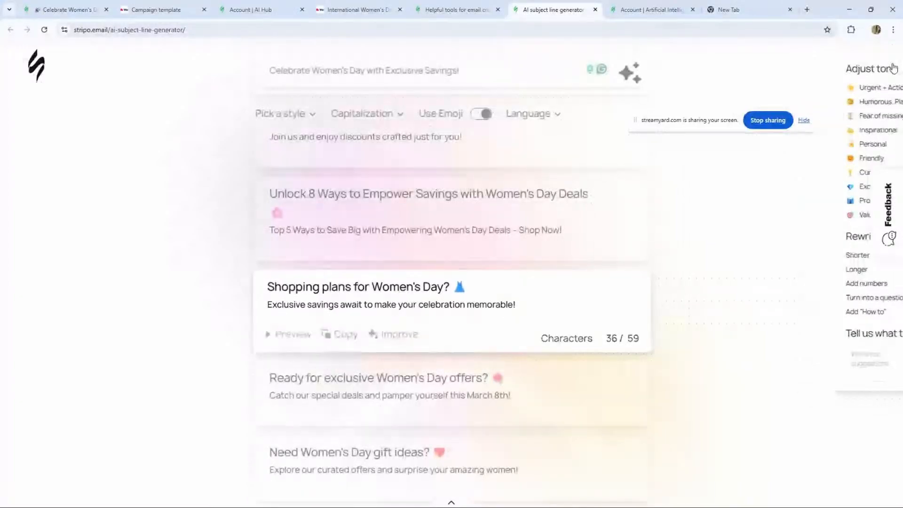
- Switch back to the email editor, preview the Women's Day email, and return to editing
click(182, 14)
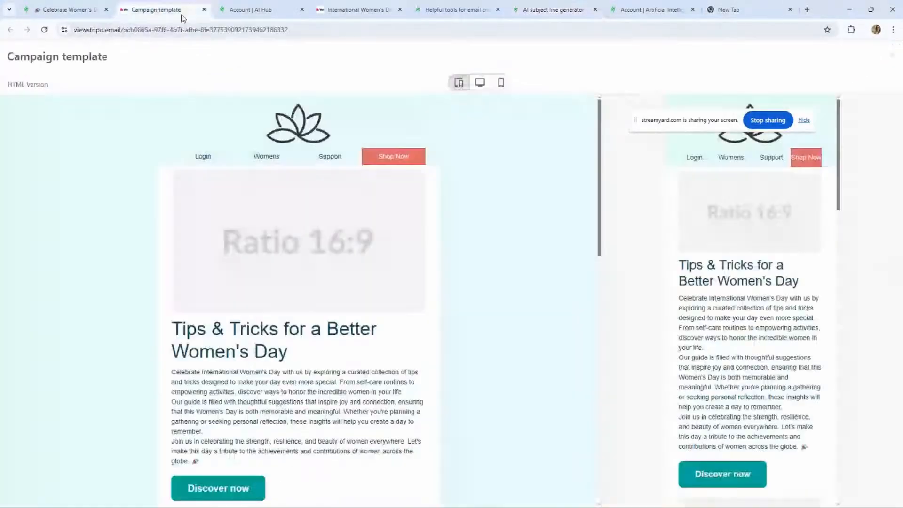
click(264, 12)
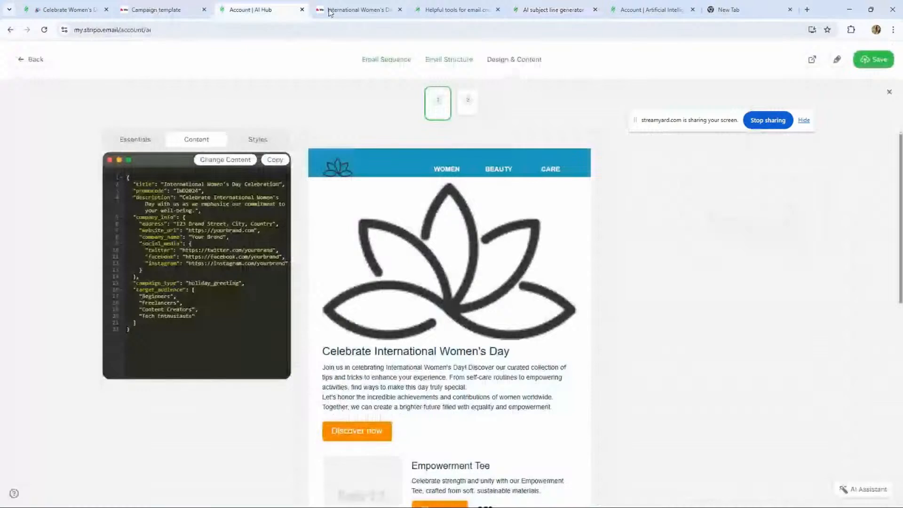
click(77, 10)
click(587, 60)
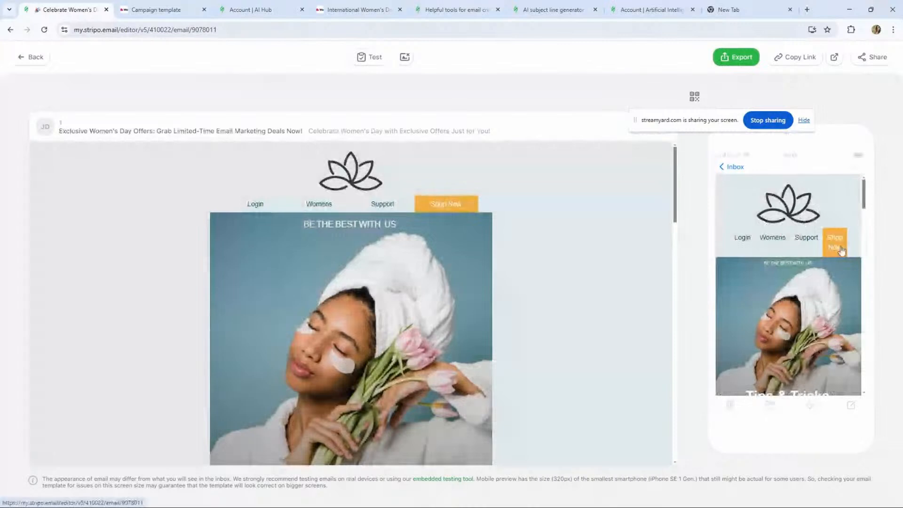
click(33, 59)
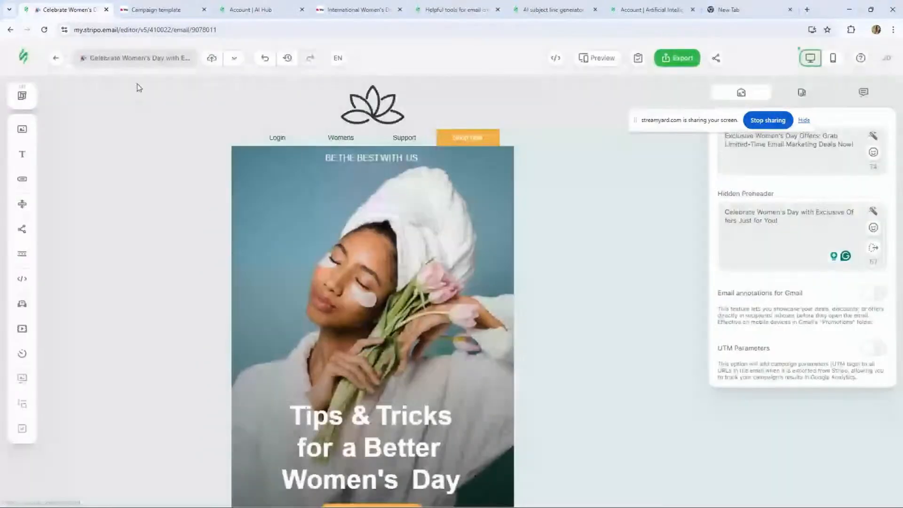
- Switch to mobile view and set the header structure's left and right padding on mobile to 0
click(436, 139)
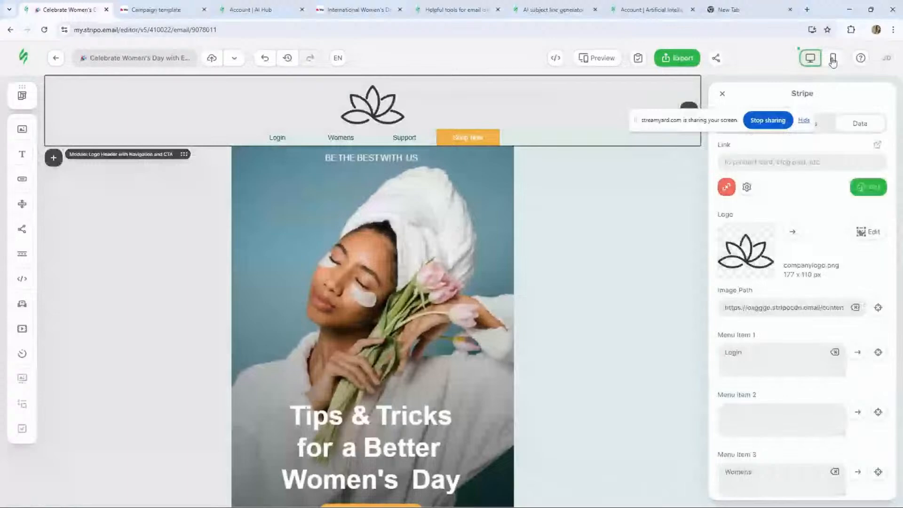
click(834, 59)
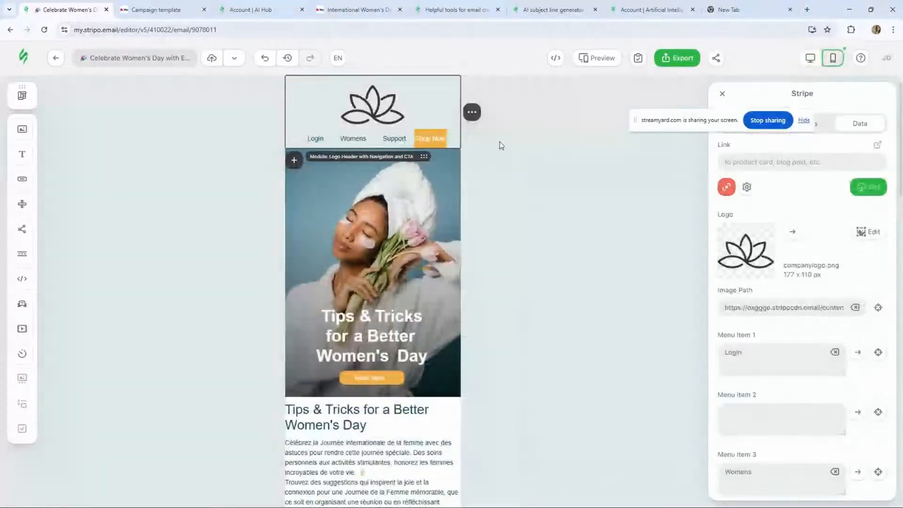
click(353, 141)
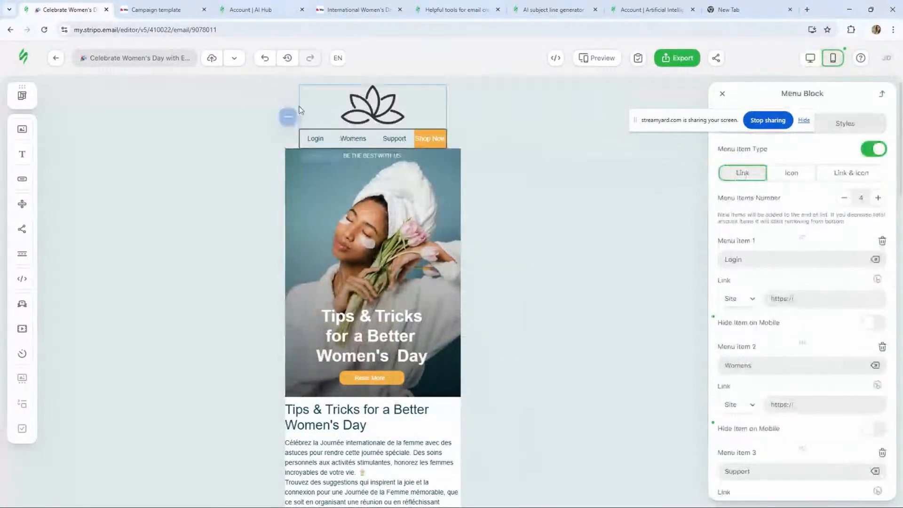
click(294, 106)
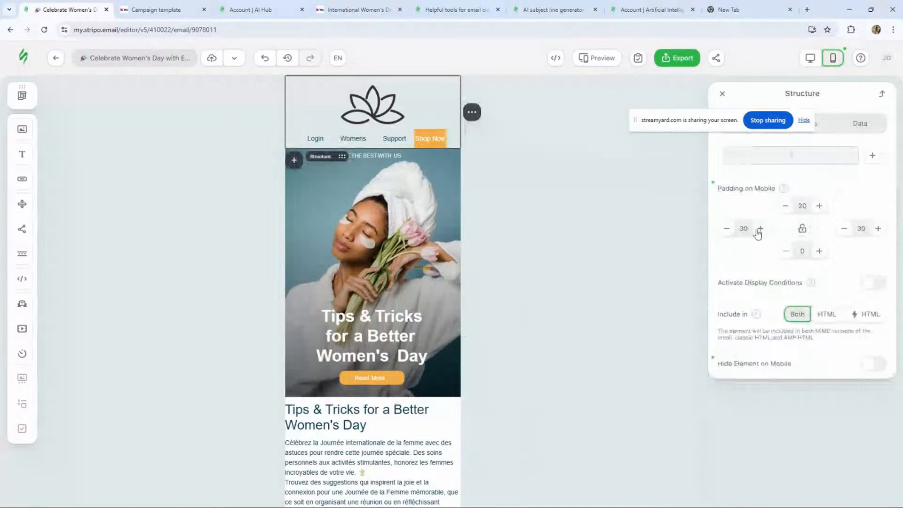
click(729, 233)
click(729, 232)
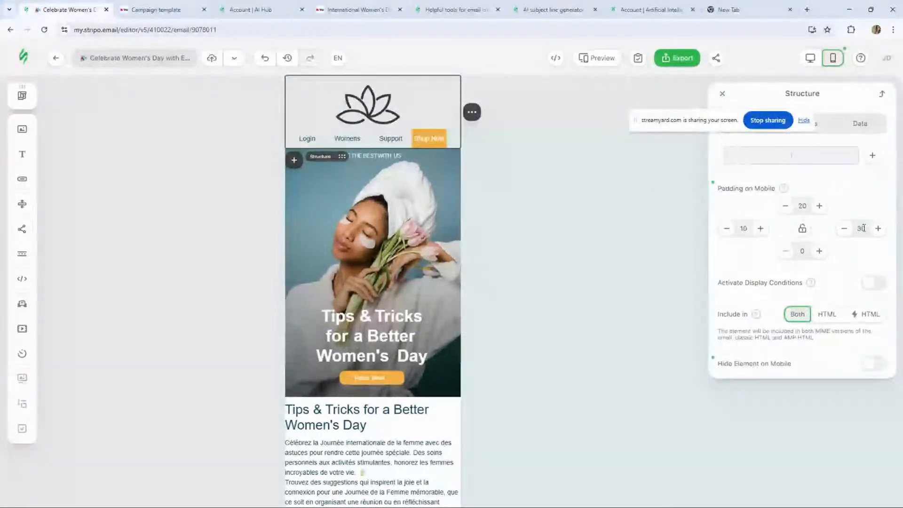
click(844, 230)
click(728, 231)
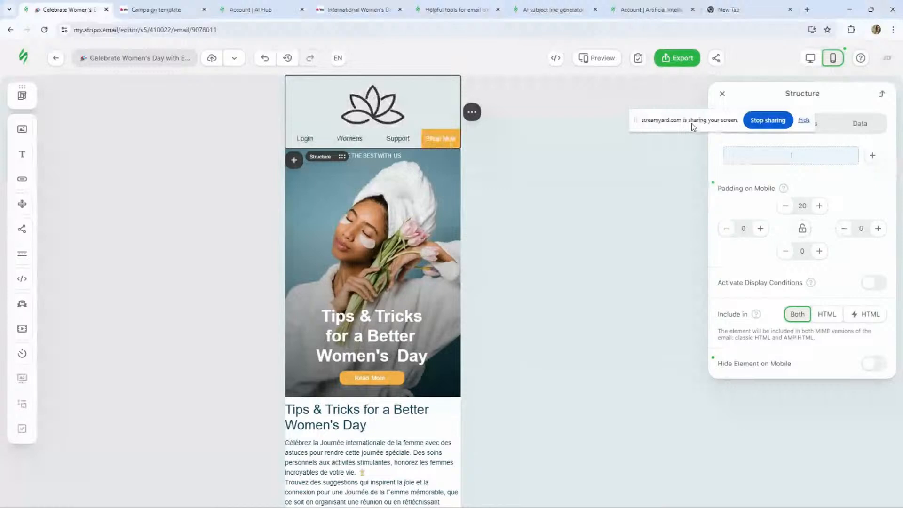
- Preview the email and return to the editor
click(593, 58)
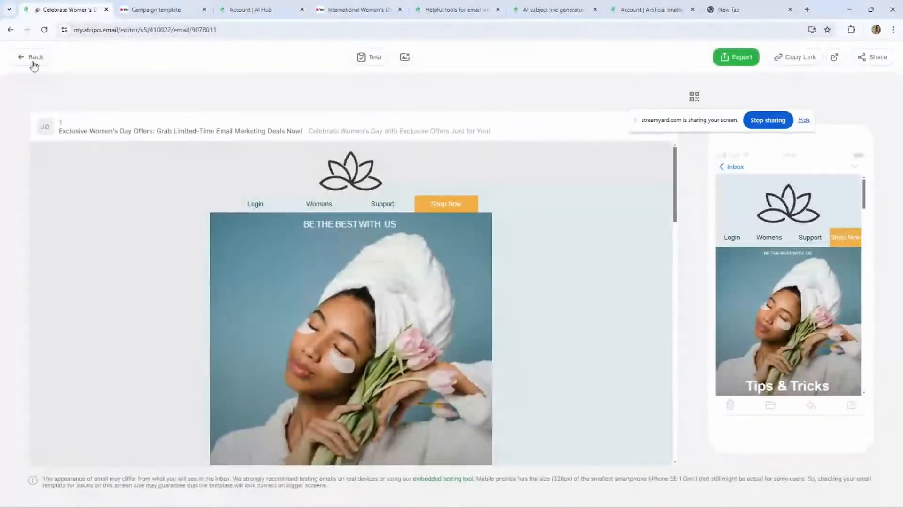
click(31, 59)
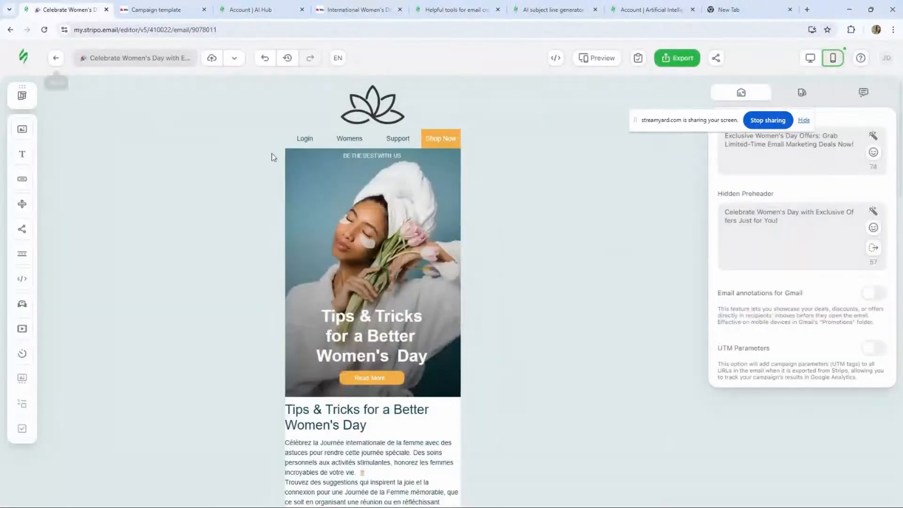
- Set the header menu block's font size on mobile to 13
click(395, 140)
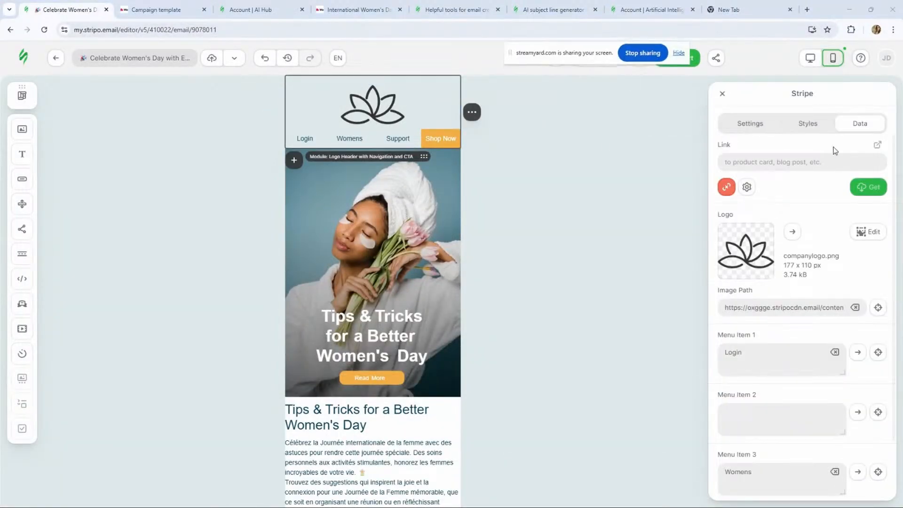
click(808, 125)
click(744, 123)
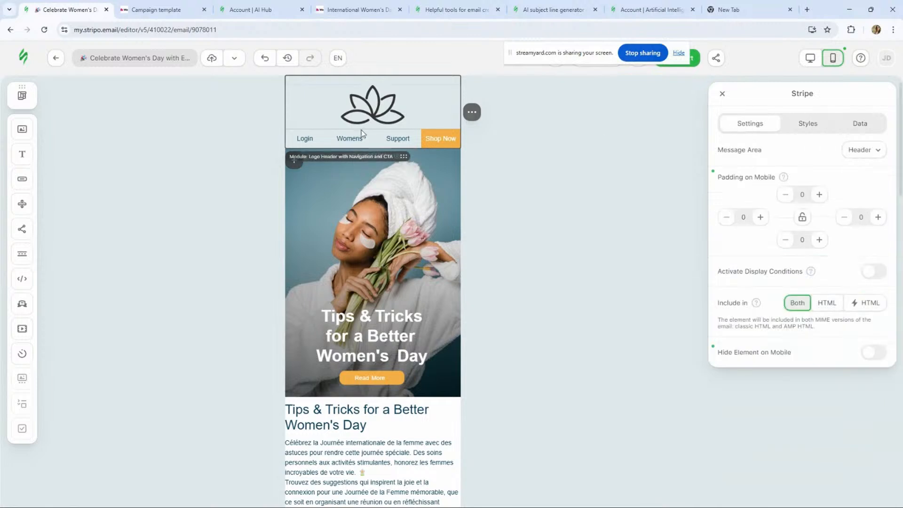
click(370, 138)
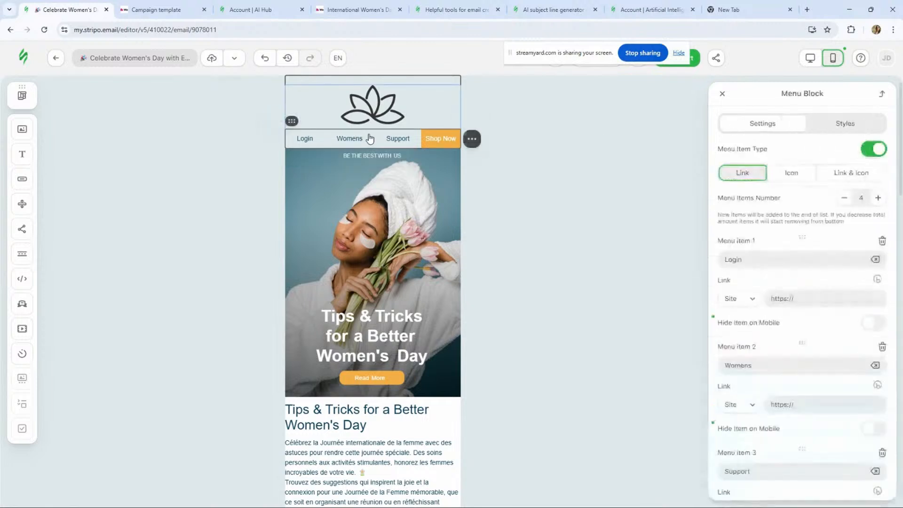
click(830, 124)
click(866, 228)
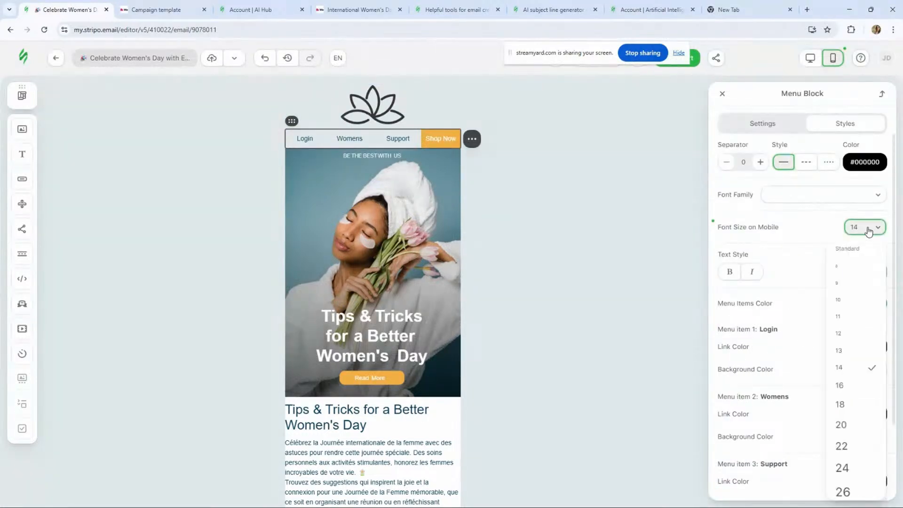
click(863, 356)
scroll(855, 296, down, 2)
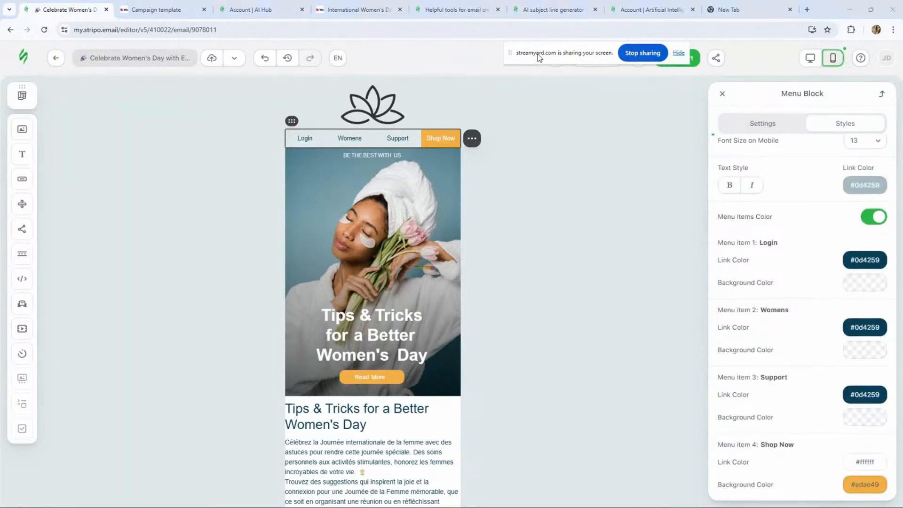
- Preview the email, scroll through it, and return to the editor
click(595, 57)
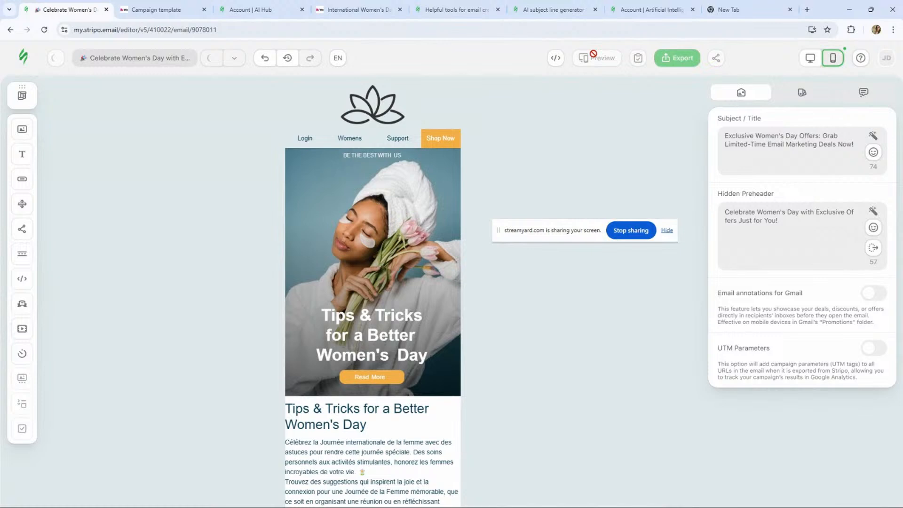
click(594, 57)
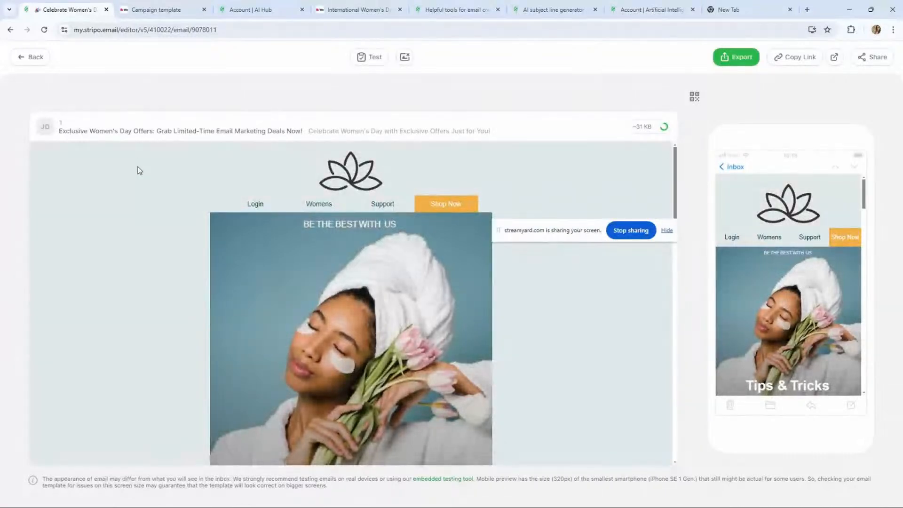
scroll(276, 228, down, 5)
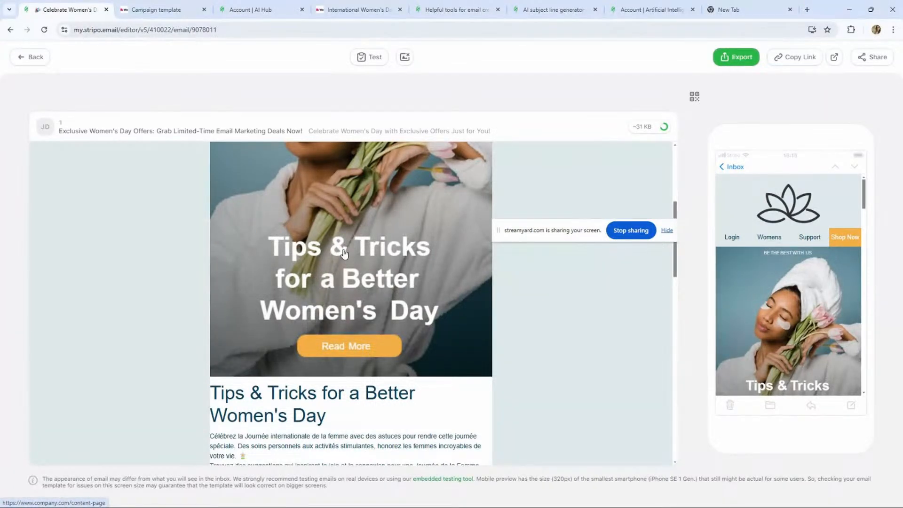
scroll(345, 253, down, 3)
scroll(329, 254, up, 6)
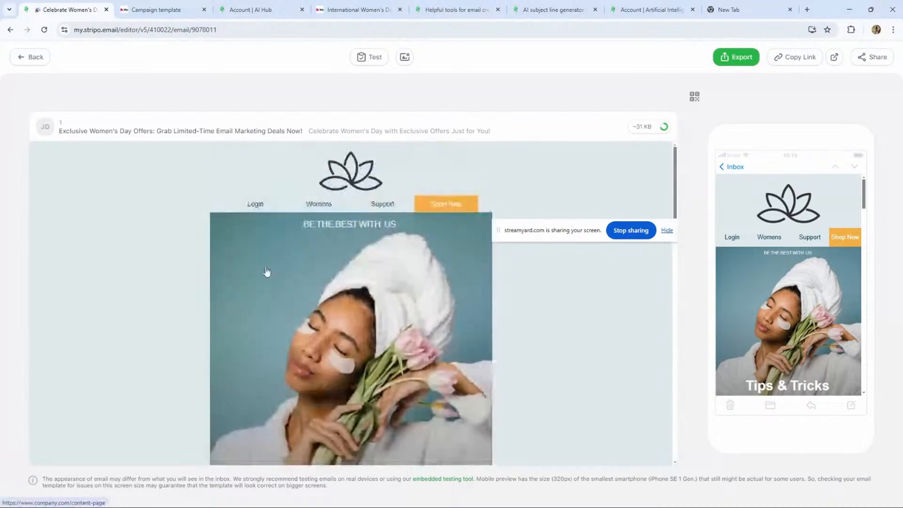
click(21, 58)
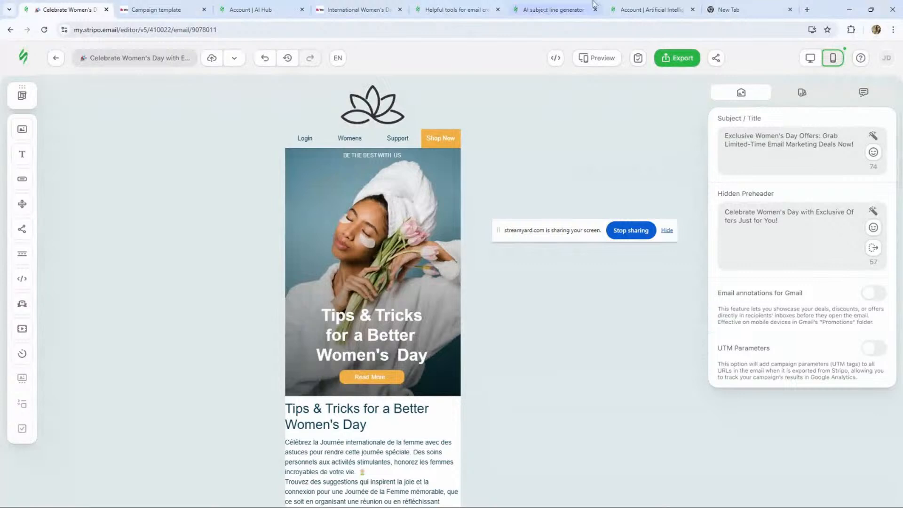
- Switch back to desktop view and browse the module library's layouts and category filters
click(810, 58)
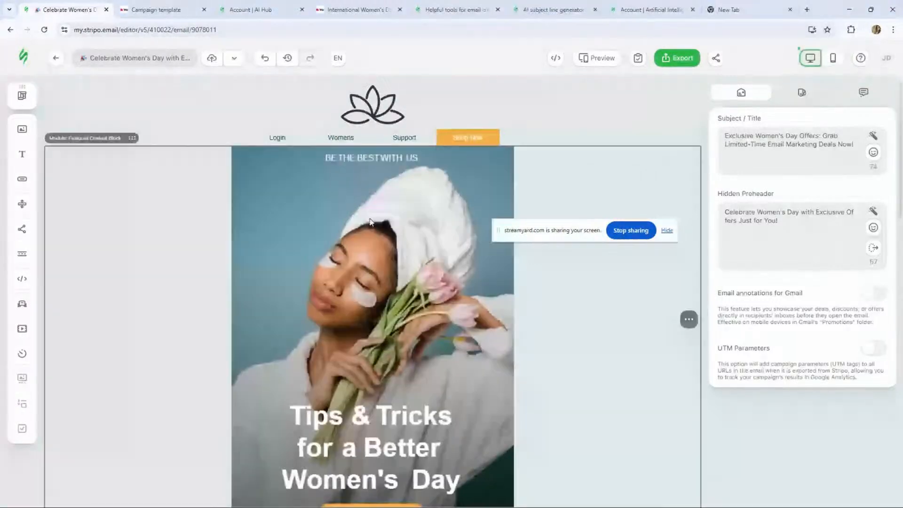
click(22, 95)
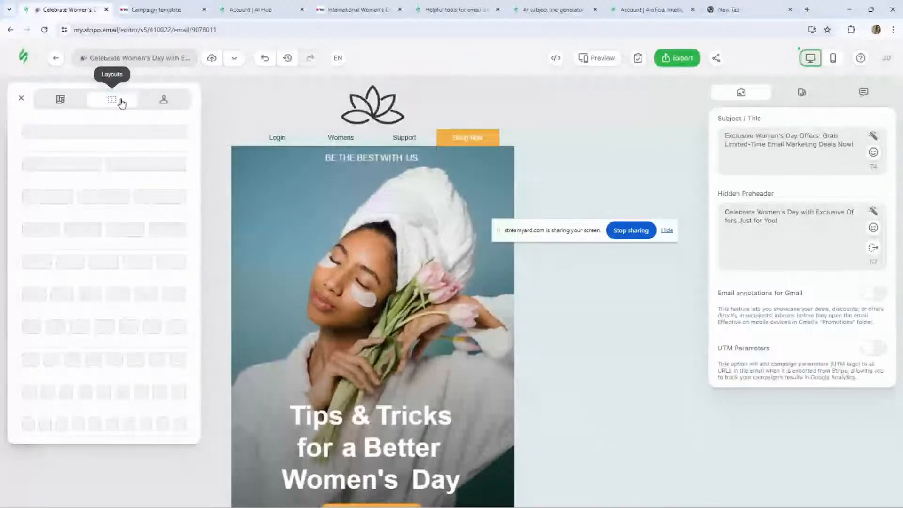
click(65, 100)
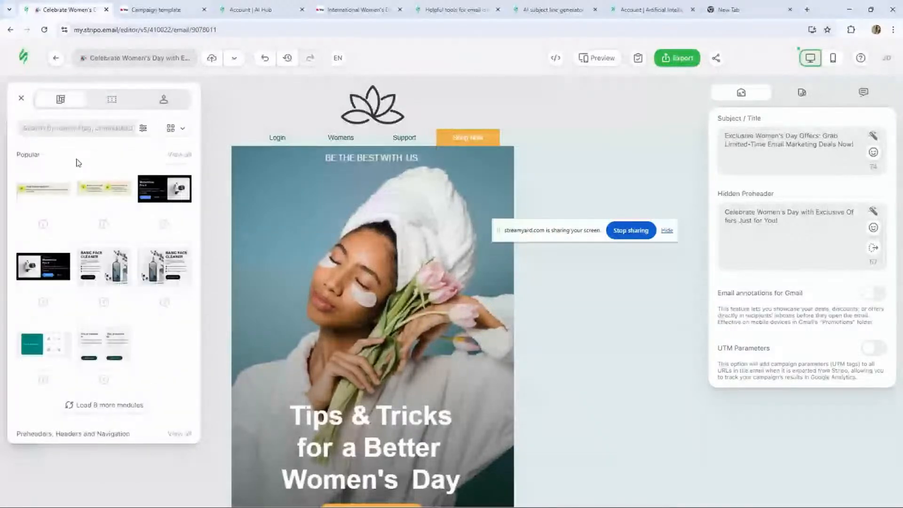
click(174, 128)
click(189, 171)
click(142, 130)
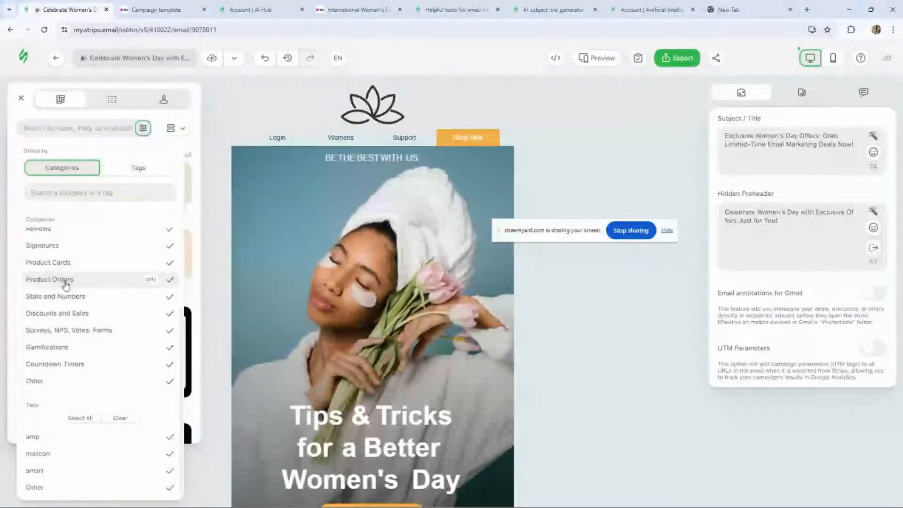
click(259, 109)
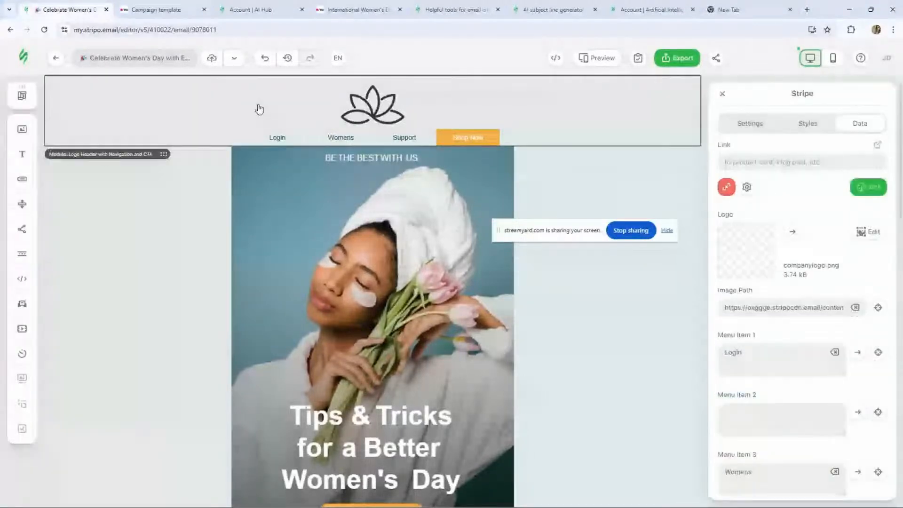